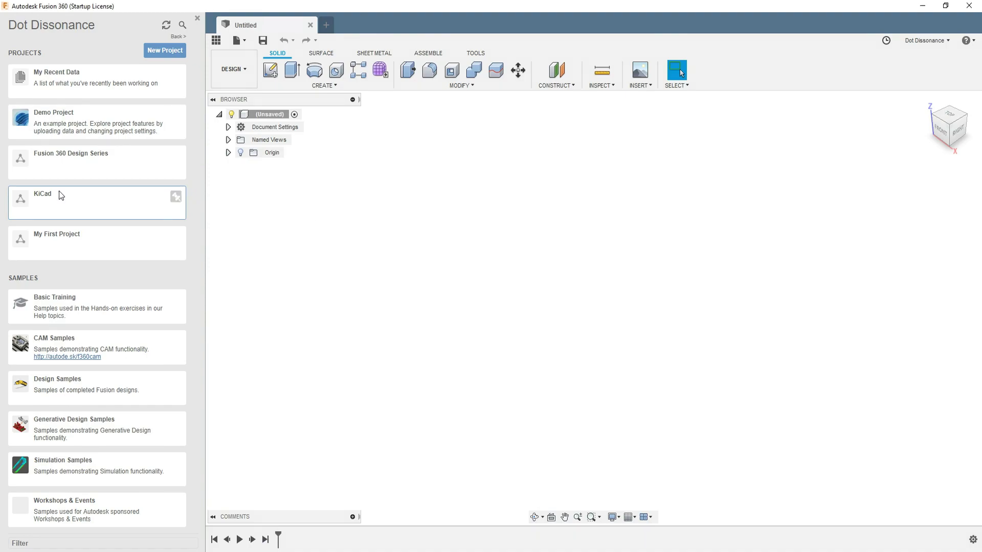
Open the KiCad project and start saving the untitled design there under the name T0-220 - ST1117
{"action": "left_click", "coordinate": [32, 203]}
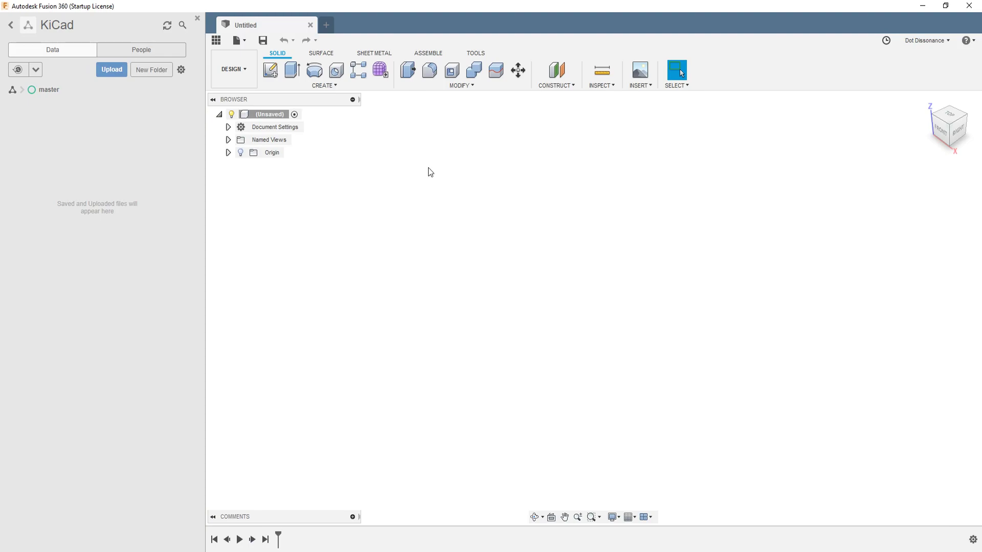
{"action": "left_click", "coordinate": [263, 40]}
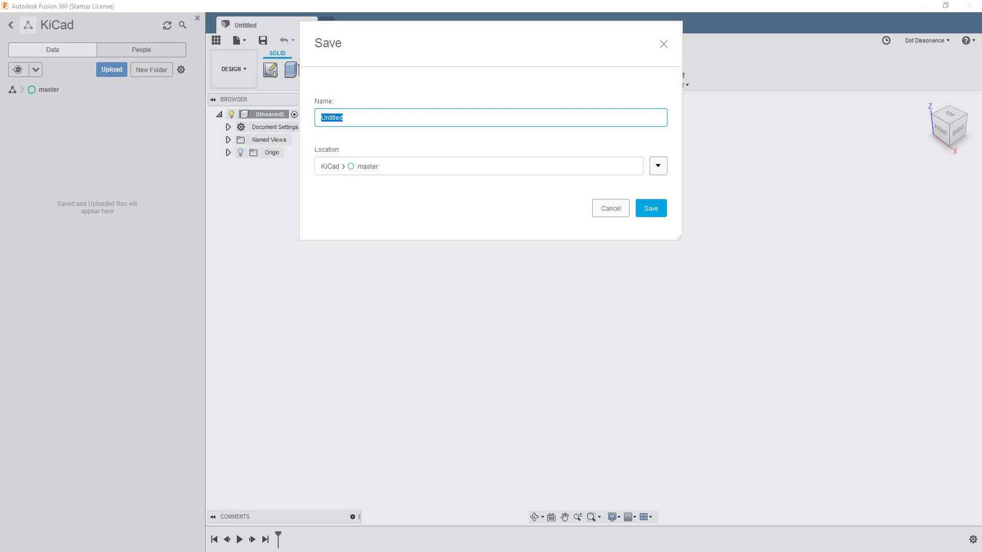
{"action": "type", "text": "T0-220"}
{"action": "type", "text": "- 1117ST1117"}
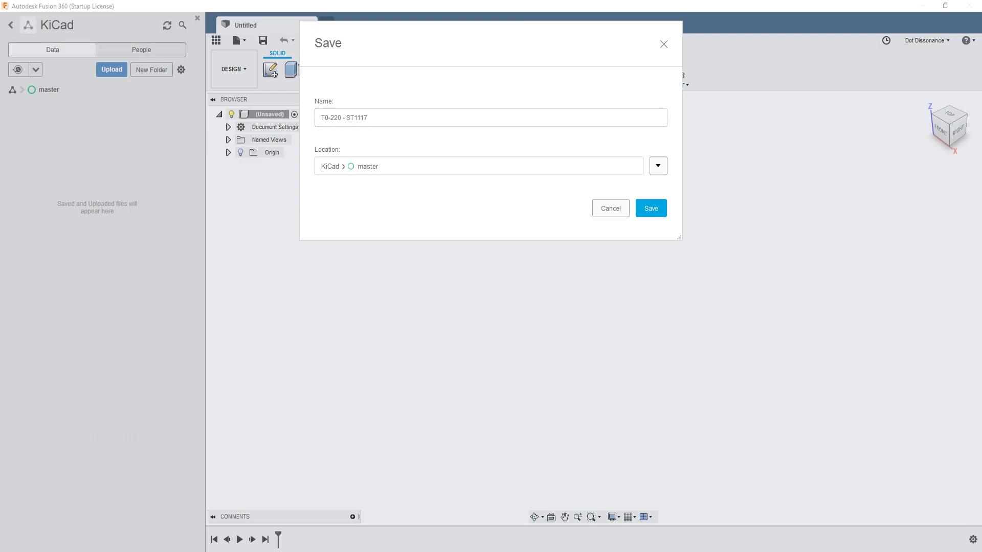
Examine the LD1117A TO-220 mechanical drawing and its dimension table in the browser
{"action": "mouse_move", "coordinate": [0, 56]}
{"action": "left_mouse_down"}
{"action": "mouse_move", "coordinate": [581, 43]}
{"action": "mouse_move", "coordinate": [498, 70]}
{"action": "mouse_move", "coordinate": [790, 51]}
{"action": "left_mouse_up"}
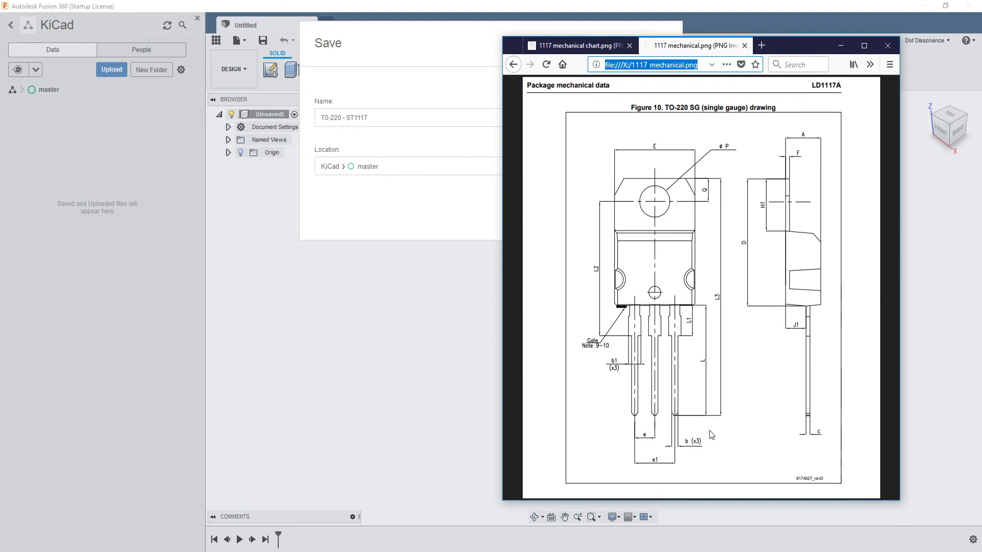
{"action": "left_click", "coordinate": [585, 46]}
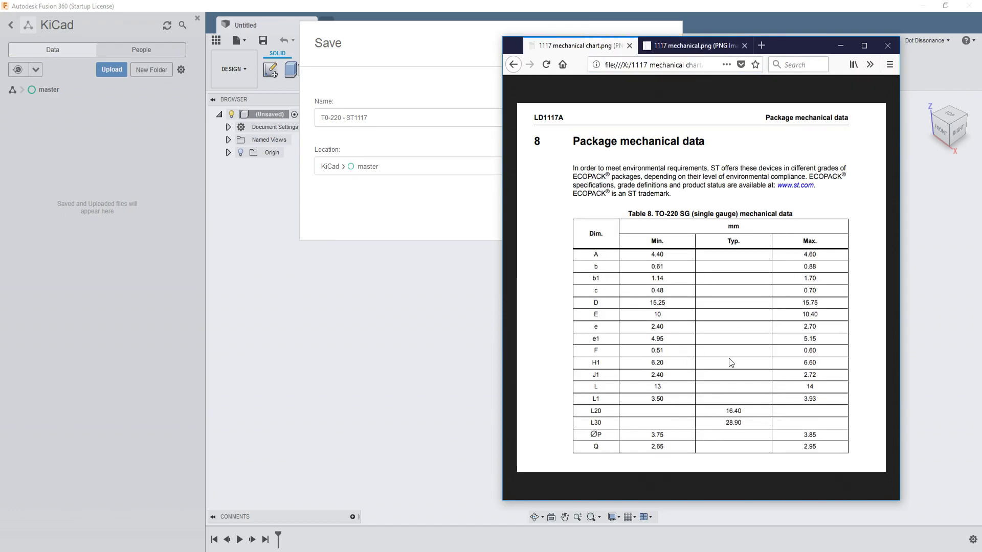
{"action": "left_click", "coordinate": [688, 47]}
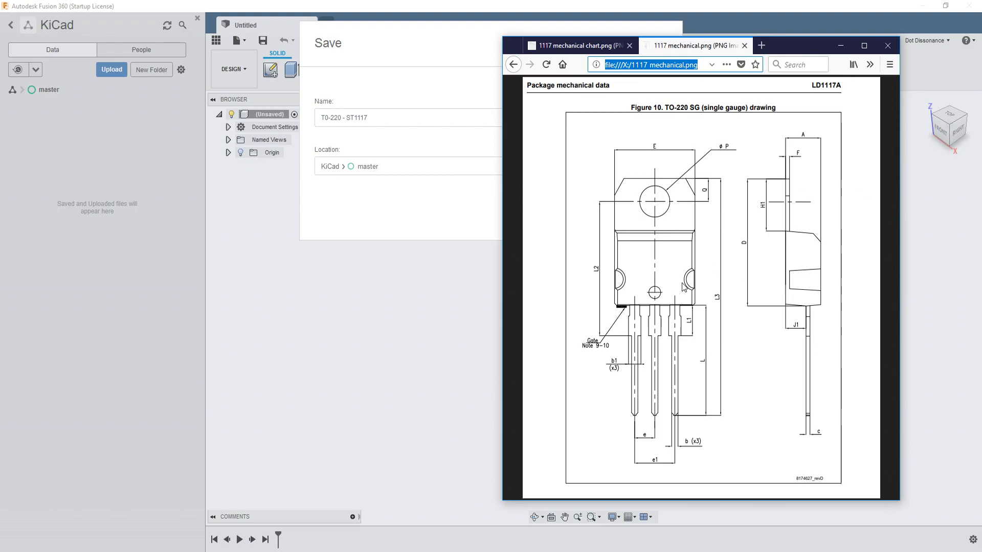
{"action": "mouse_move", "coordinate": [802, 41]}
{"action": "left_mouse_down"}
{"action": "mouse_move", "coordinate": [826, 28]}
{"action": "mouse_move", "coordinate": [820, 20]}
{"action": "mouse_move", "coordinate": [836, 28]}
{"action": "mouse_move", "coordinate": [821, 34]}
{"action": "mouse_move", "coordinate": [837, 31]}
{"action": "left_mouse_up"}
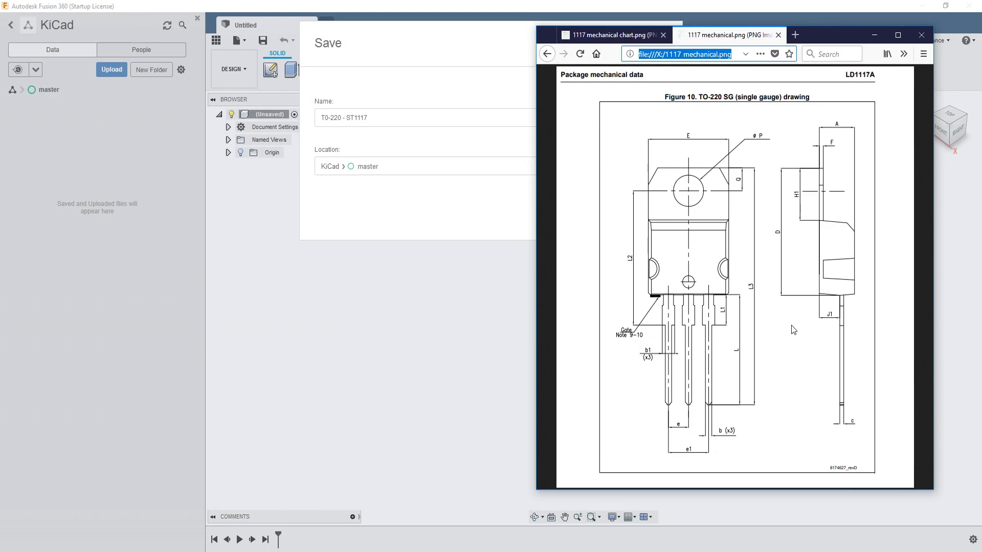
{"action": "mouse_move", "coordinate": [826, 31]}
{"action": "left_mouse_down"}
{"action": "mouse_move", "coordinate": [771, 41]}
{"action": "mouse_move", "coordinate": [802, 55]}
{"action": "mouse_move", "coordinate": [981, 36]}
{"action": "left_mouse_up"}
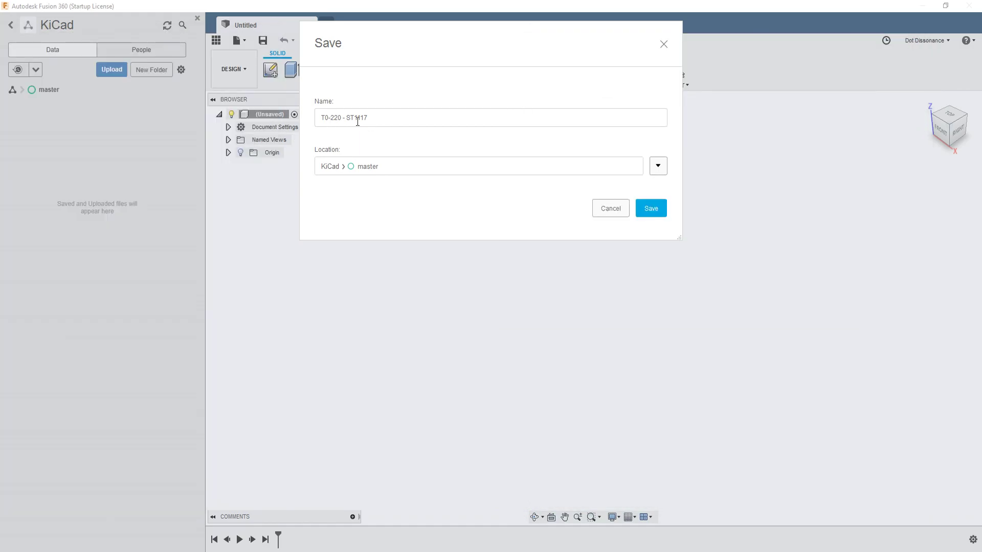
Complete saving the design, and add a component named Tab to the root assembly
{"action": "left_click", "coordinate": [653, 209]}
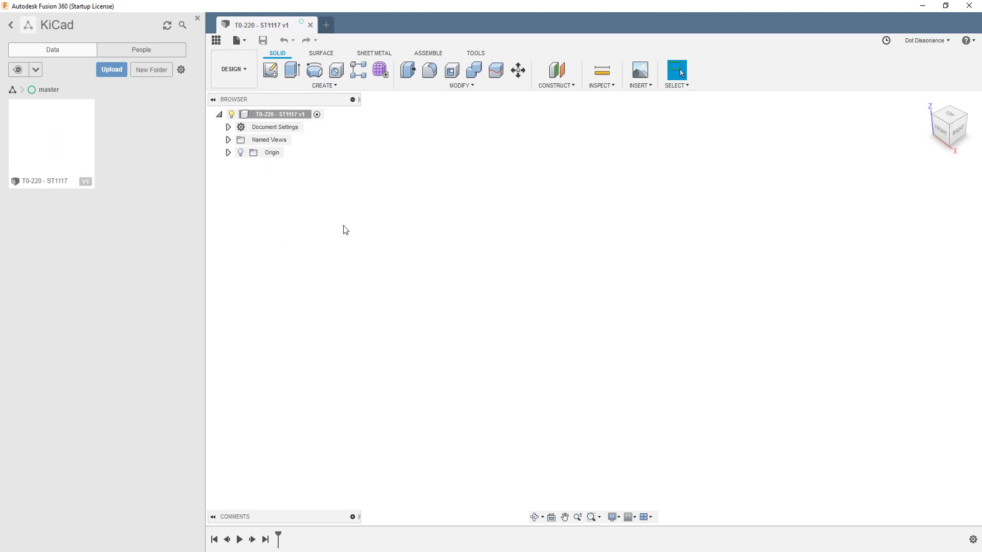
{"action": "right_click", "coordinate": [268, 113]}
{"action": "left_click", "coordinate": [315, 122]}
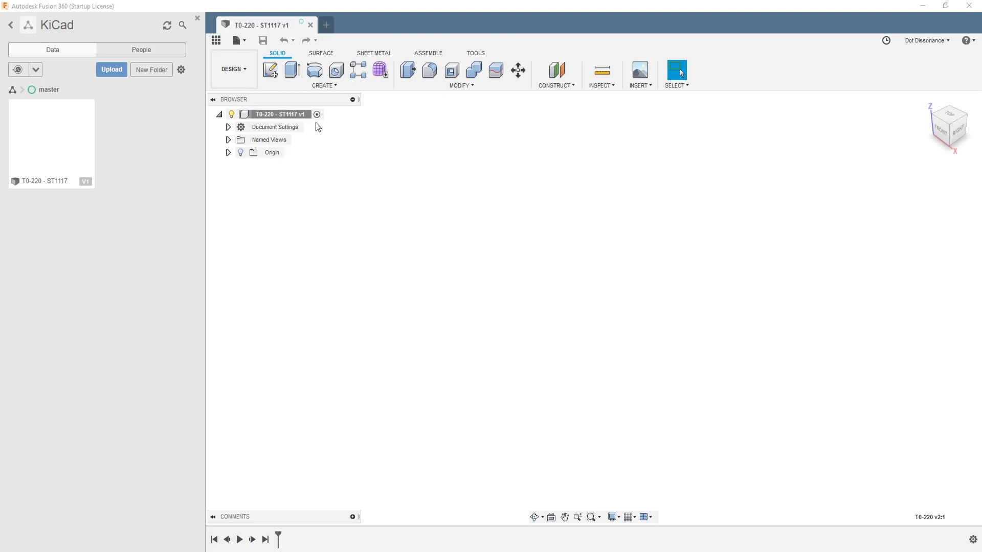
{"action": "left_click", "coordinate": [284, 166]}
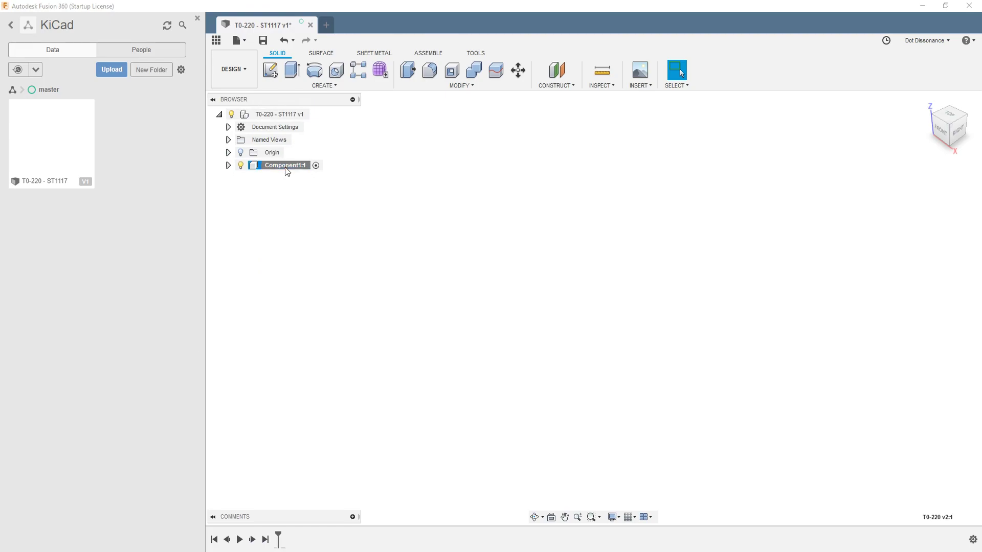
{"action": "type", "text": "Tab"}
{"action": "key", "text": "Return"}
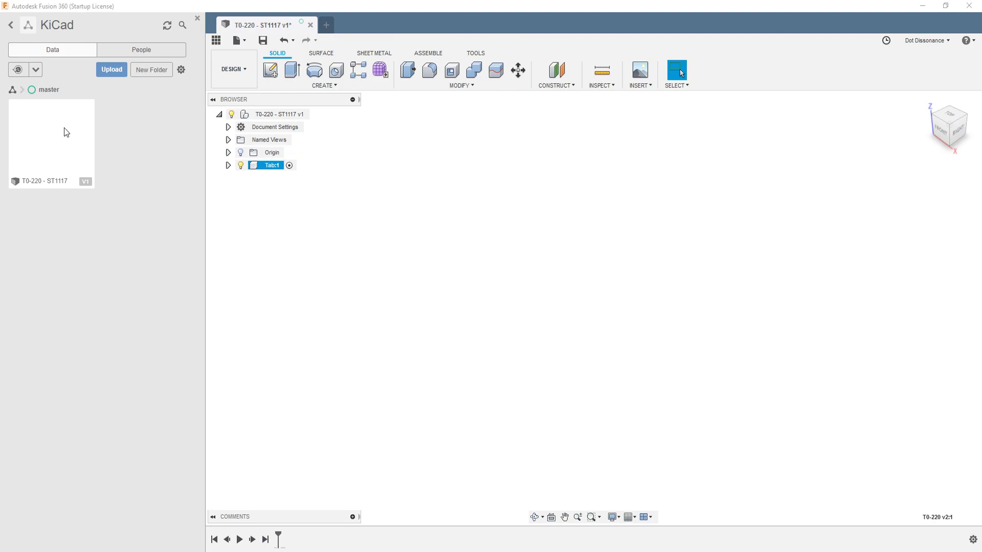
Add a second component named Body to the root assembly
{"action": "right_click", "coordinate": [284, 112]}
{"action": "left_click", "coordinate": [329, 132]}
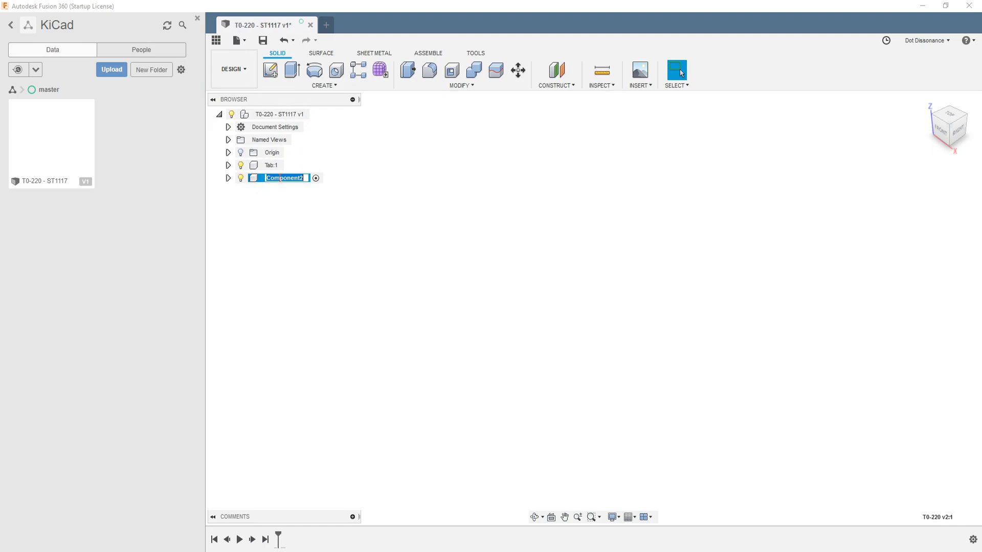
{"action": "type", "text": "Body"}
{"action": "key", "text": "Return"}
Add a third component named Pins to the root assembly
{"action": "right_click", "coordinate": [275, 115]}
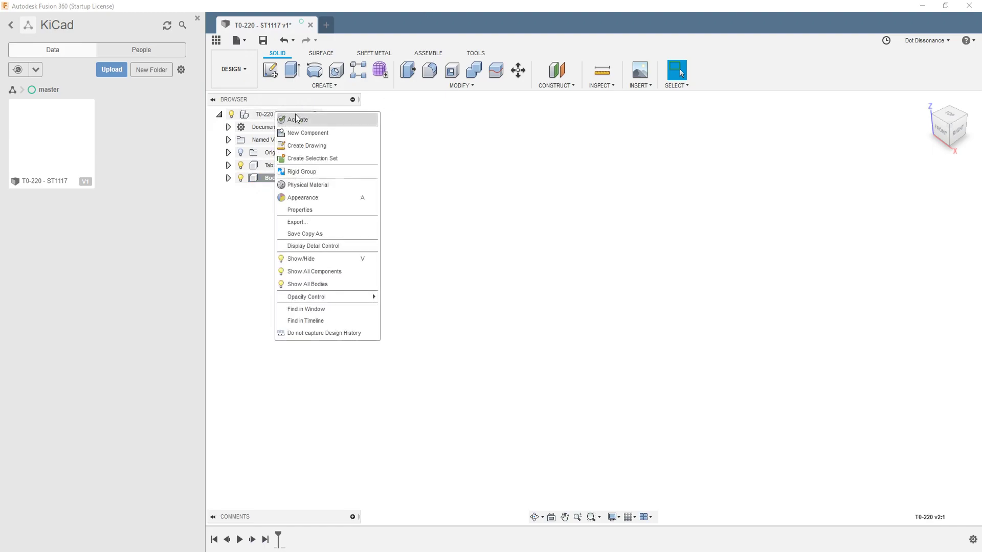
{"action": "left_click", "coordinate": [305, 136]}
{"action": "left_click", "coordinate": [286, 191]}
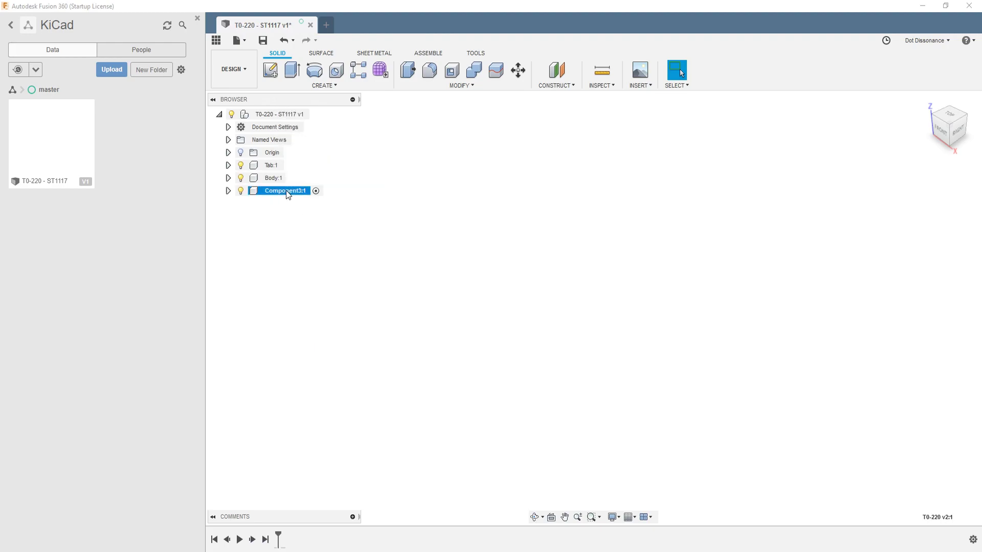
{"action": "type", "text": "Pins"}
{"action": "key", "text": "Return"}
Activate the Tab component and start a sketch on the horizontal origin plane
{"action": "left_click", "coordinate": [274, 165]}
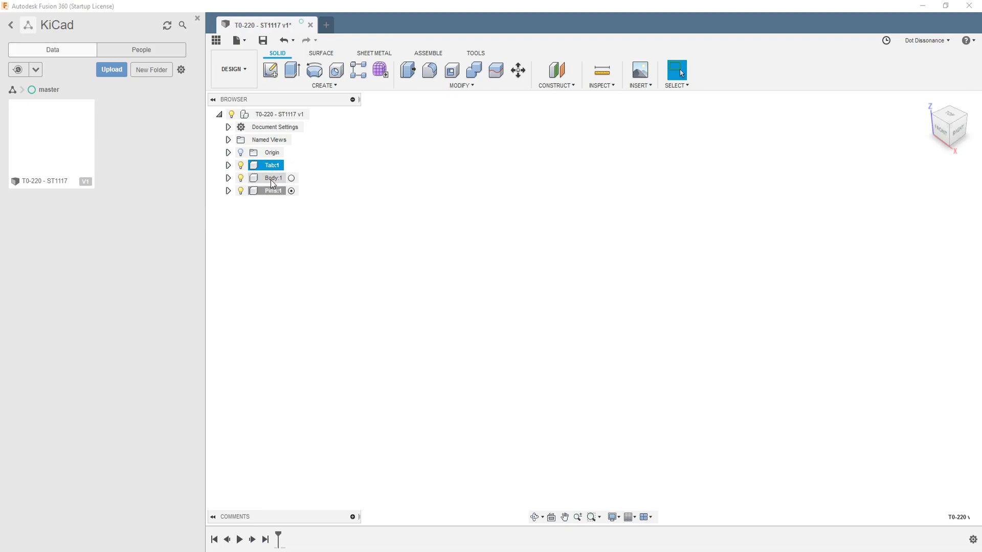
{"action": "left_click", "coordinate": [289, 166]}
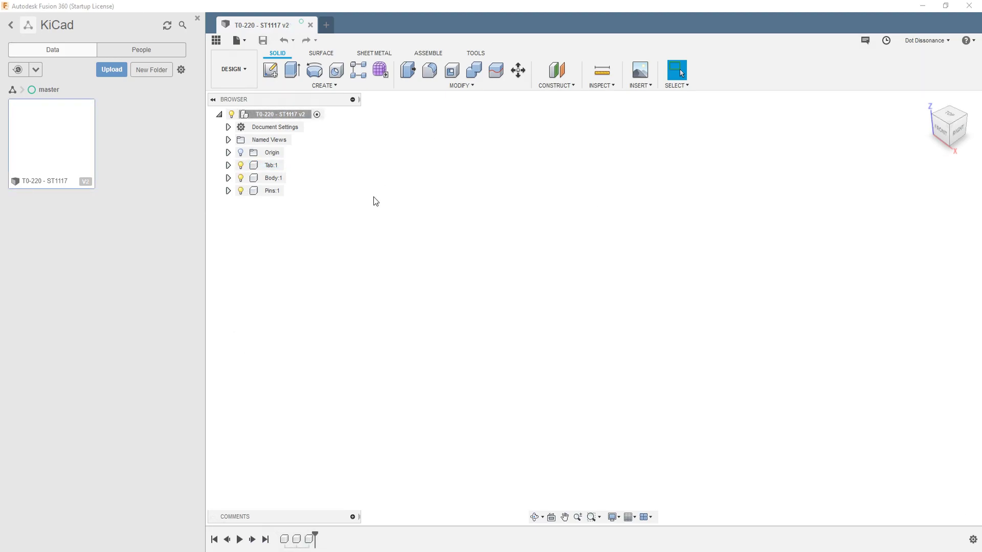
{"action": "left_click", "coordinate": [283, 165]}
{"action": "left_click", "coordinate": [289, 165]}
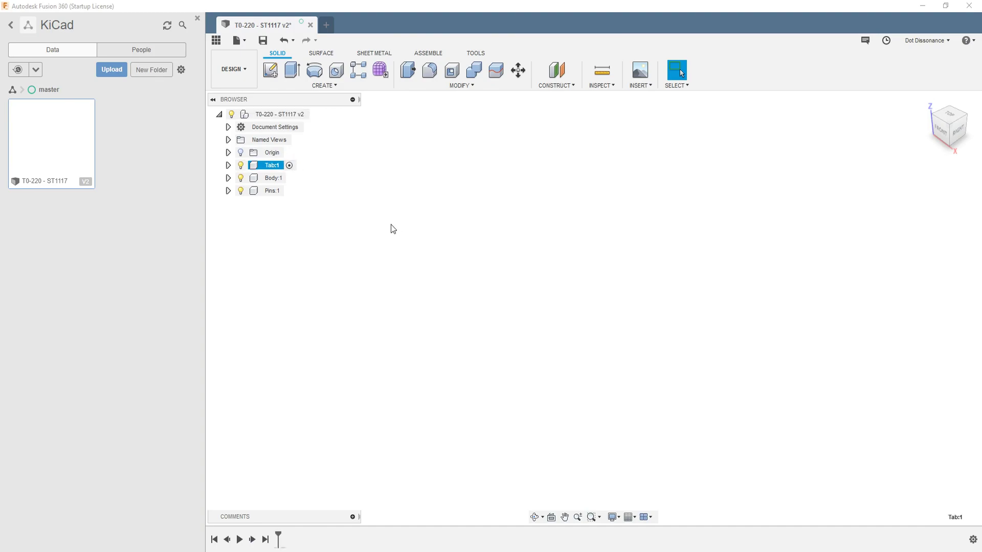
{"action": "left_click", "coordinate": [270, 70]}
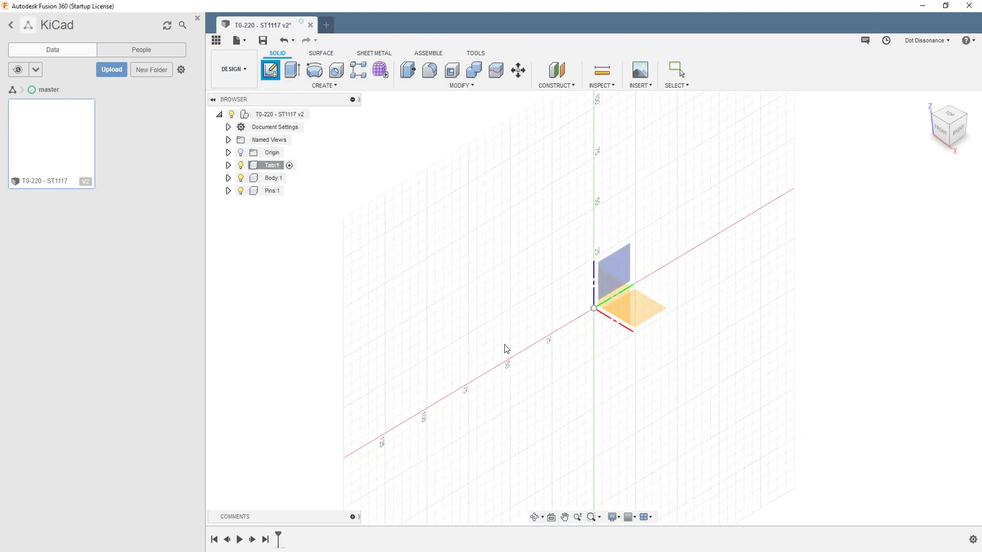
{"action": "left_click", "coordinate": [647, 313]}
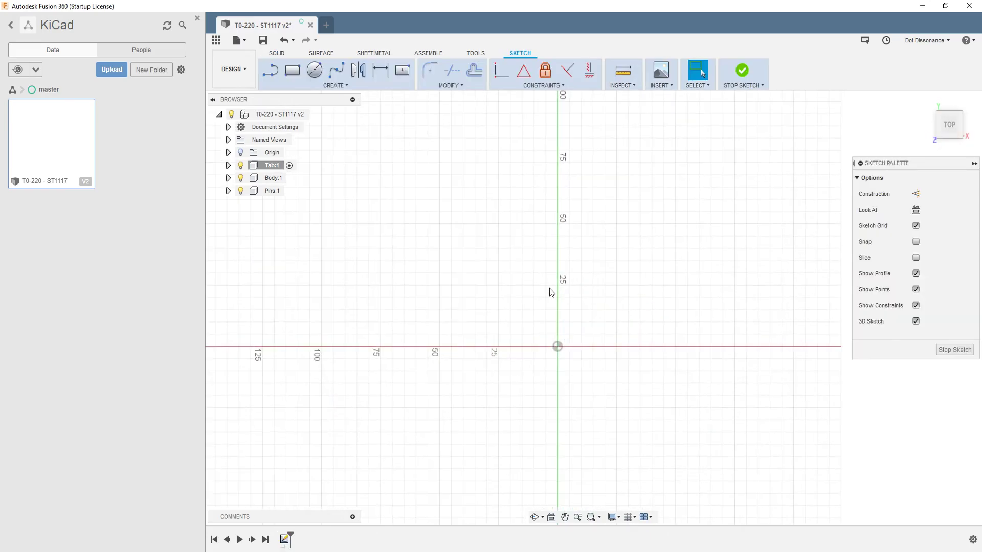
Draw a center rectangle about 75 mm tall, centred on the sketch origin
{"action": "mouse_move", "coordinate": [562, 312]}
{"action": "middle_mouse_down", "text": "shift"}
{"action": "mouse_move", "coordinate": [574, 262]}
{"action": "mouse_move", "coordinate": [570, 307]}
{"action": "middle_mouse_up", "text": "shift"}
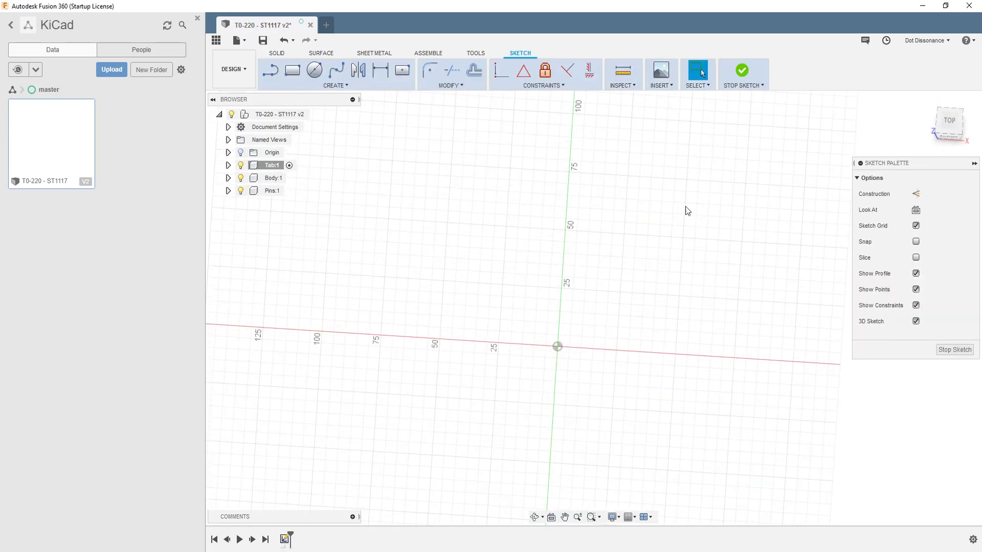
{"action": "left_click", "coordinate": [949, 122]}
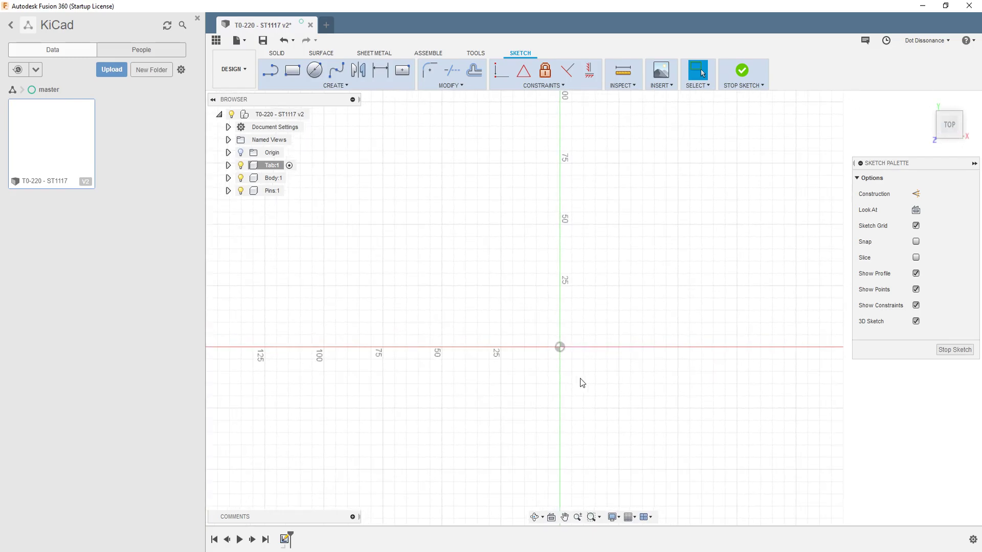
{"action": "scroll", "coordinate": [553, 378], "scroll_direction": "up", "scroll_amount": 2}
{"action": "scroll", "coordinate": [553, 397], "scroll_direction": "down", "scroll_amount": 3}
{"action": "scroll", "coordinate": [555, 394], "scroll_direction": "up", "scroll_amount": 1}
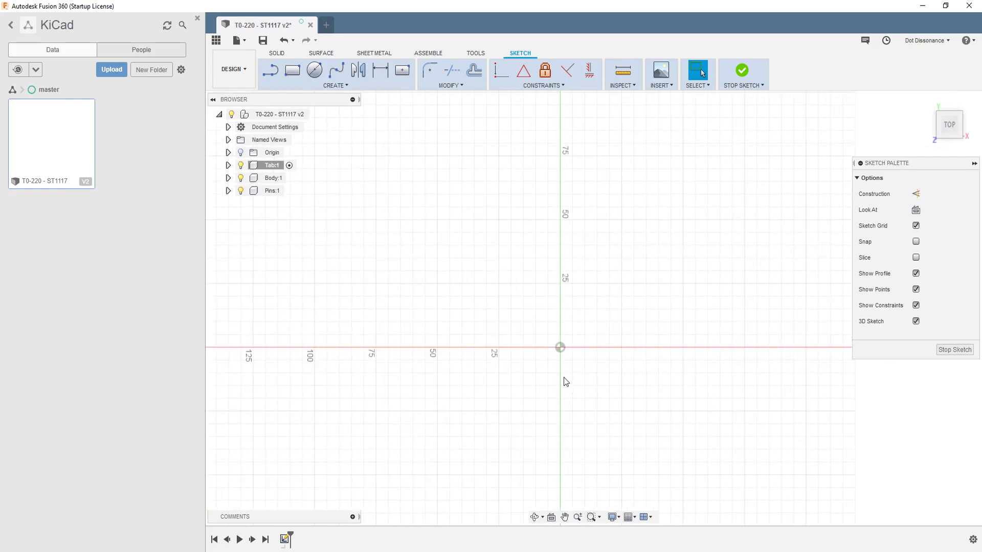
{"action": "mouse_move", "coordinate": [564, 379]}
{"action": "middle_mouse_down"}
{"action": "mouse_move", "coordinate": [586, 276]}
{"action": "mouse_move", "coordinate": [569, 336]}
{"action": "middle_mouse_up"}
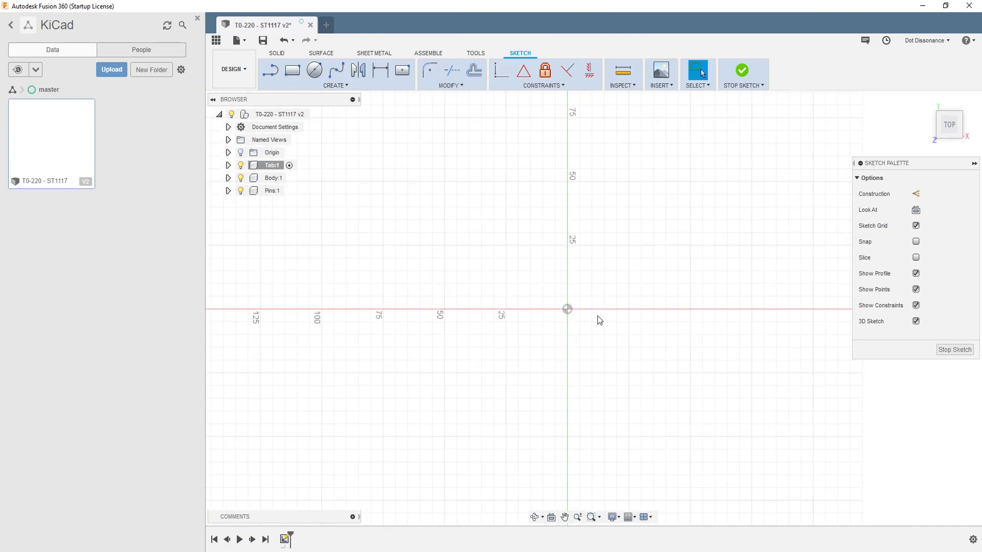
{"action": "mouse_move", "coordinate": [610, 300]}
{"action": "middle_mouse_down"}
{"action": "mouse_move", "coordinate": [580, 302]}
{"action": "mouse_move", "coordinate": [602, 309]}
{"action": "mouse_move", "coordinate": [599, 299]}
{"action": "middle_mouse_up"}
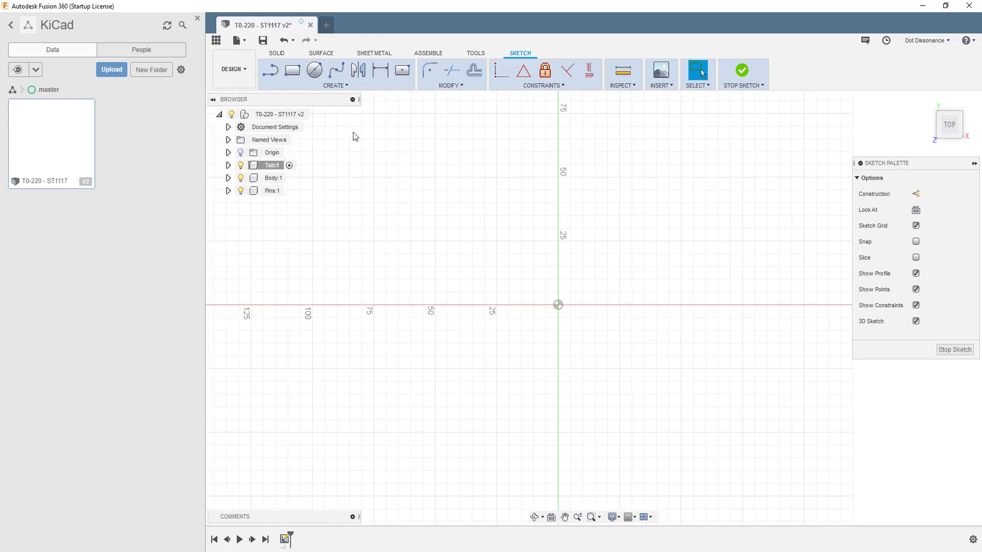
{"action": "left_click", "coordinate": [402, 70]}
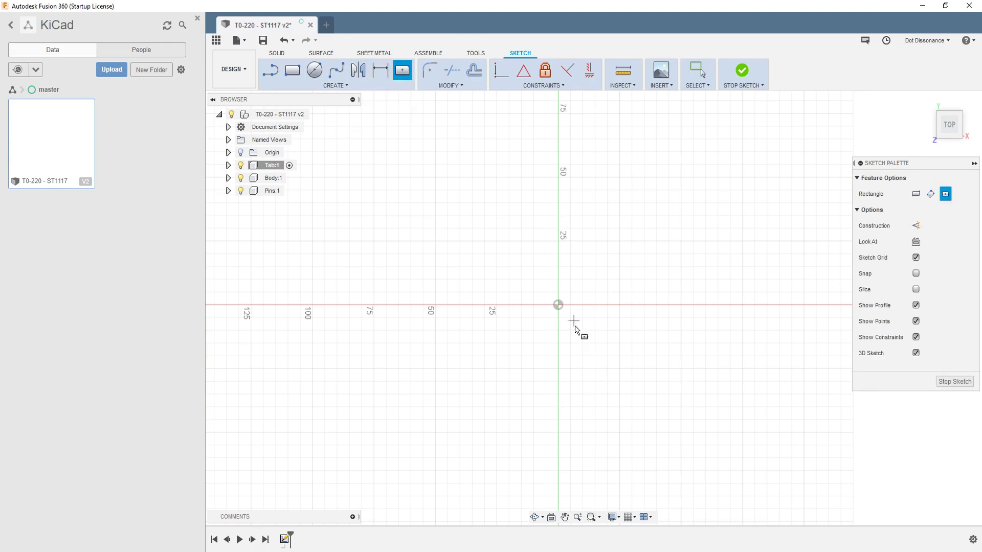
{"action": "left_click", "coordinate": [557, 305]}
{"action": "left_click", "coordinate": [618, 209]}
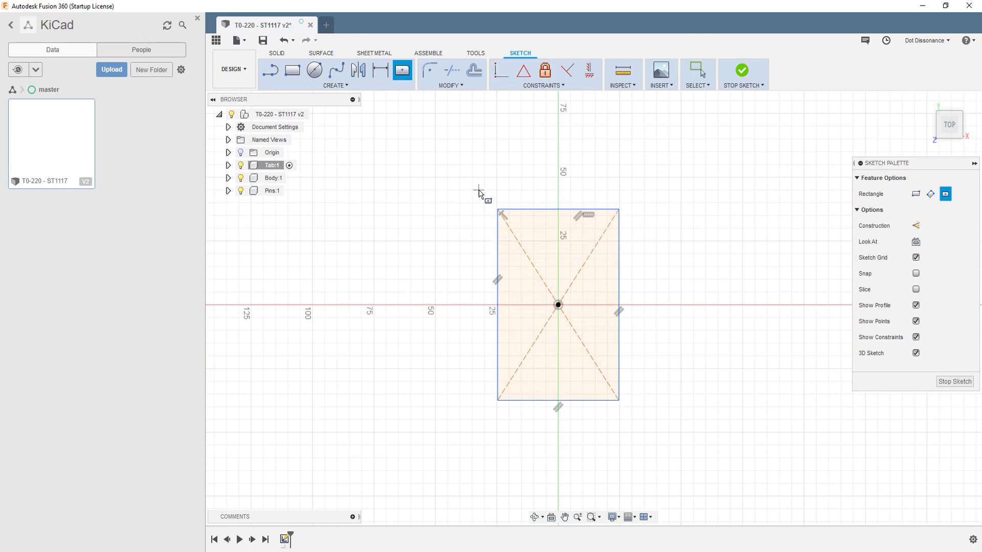
Dimension the rectangle's vertical side and set its height to 15.5 mm
{"action": "key", "text": "d"}
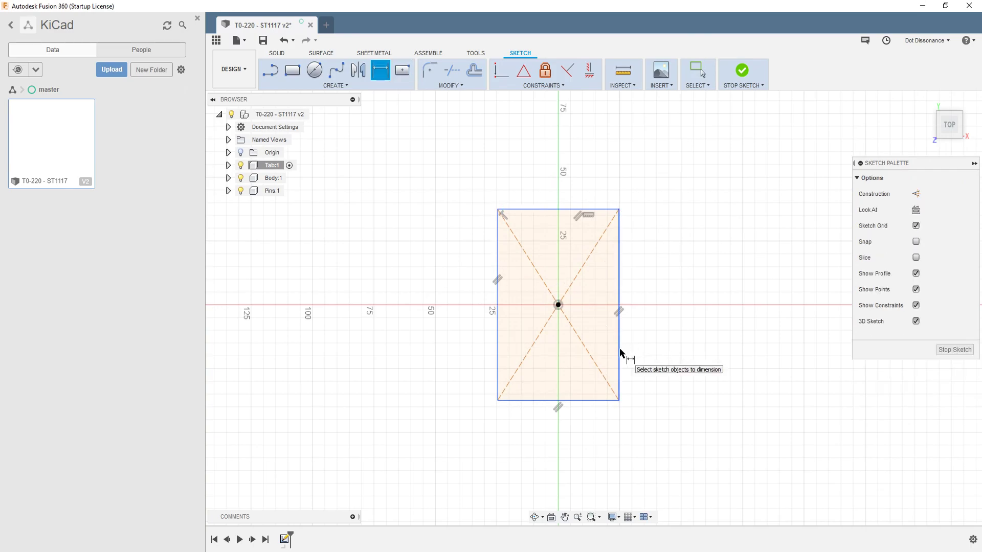
{"action": "key", "text": "Escape"}
{"action": "key", "text": "d"}
{"action": "key", "text": "Escape"}
{"action": "key", "text": "d"}
{"action": "left_click", "coordinate": [618, 289]}
{"action": "left_click", "coordinate": [648, 310]}
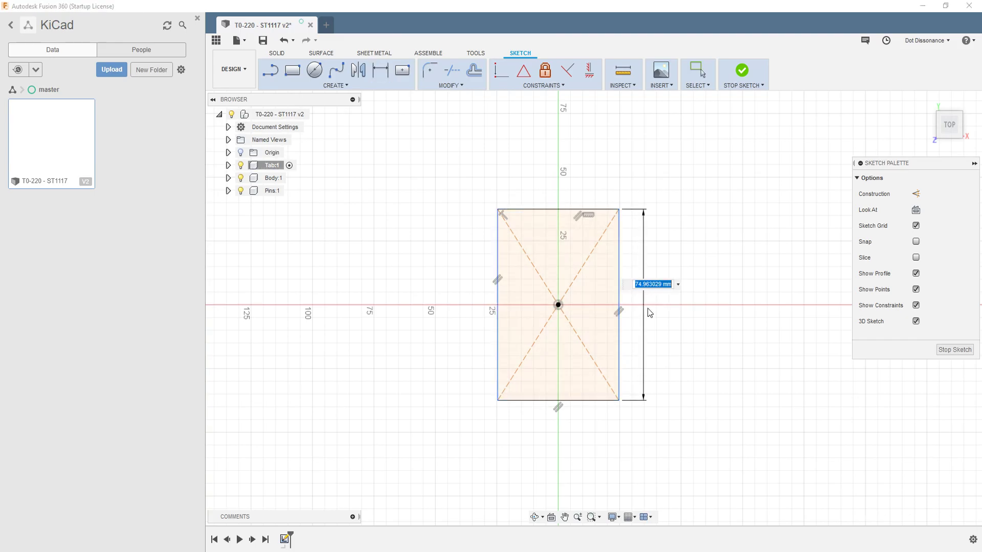
{"action": "type", "text": "15"}
{"action": "key", "text": "Return"}
Dimension the rectangle's upper edge and set its width to 10 mm
{"action": "scroll", "coordinate": [549, 304], "scroll_direction": "up", "scroll_amount": 10}
{"action": "left_click", "coordinate": [570, 197]}
{"action": "left_click", "coordinate": [462, 161]}
{"action": "type", "text": "10"}
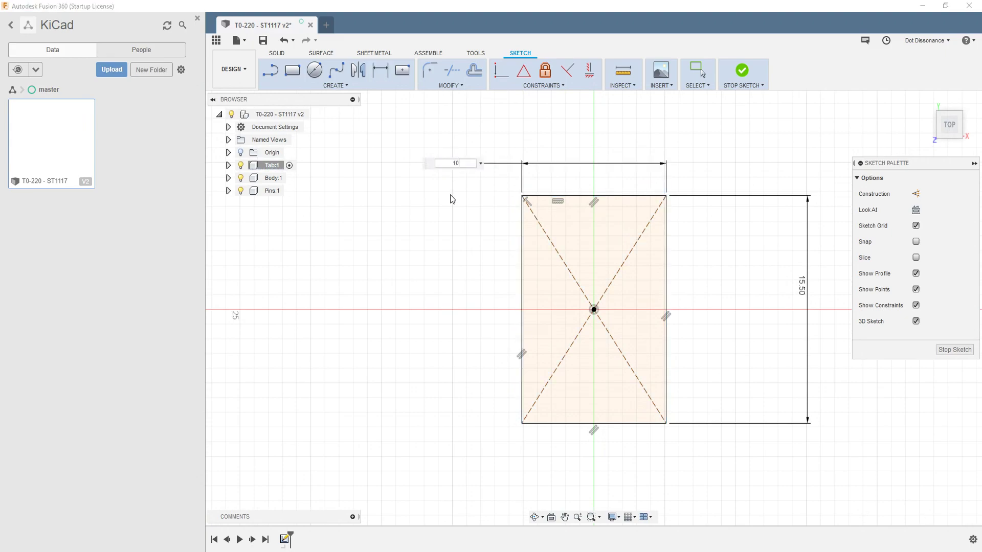
{"action": "key", "text": "Return"}
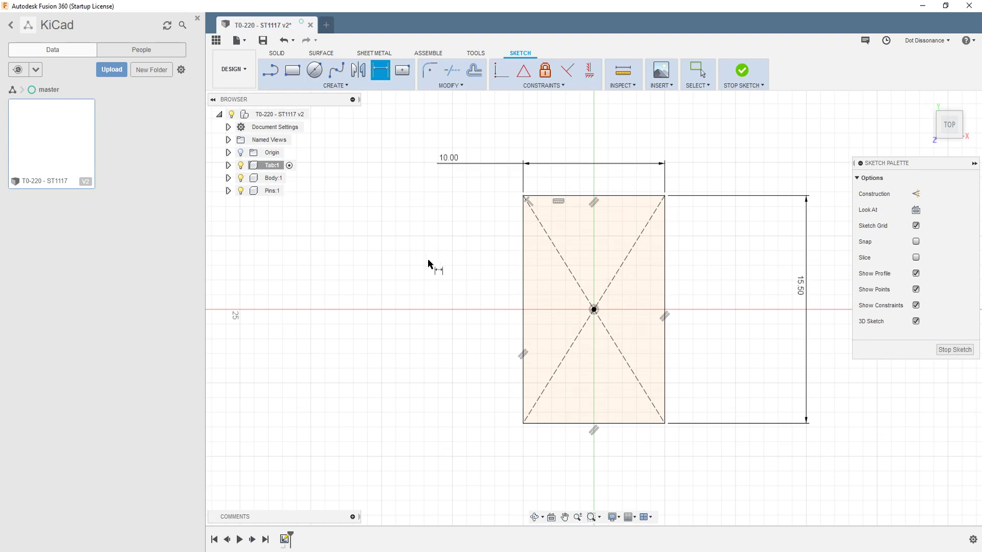
Convert all the rectangle's lines to construction geometry
{"action": "key", "text": "Escape"}
{"action": "left_click_drag", "start_coordinate": [477, 182], "coordinate": [705, 465]}
{"action": "left_click", "coordinate": [915, 194]}
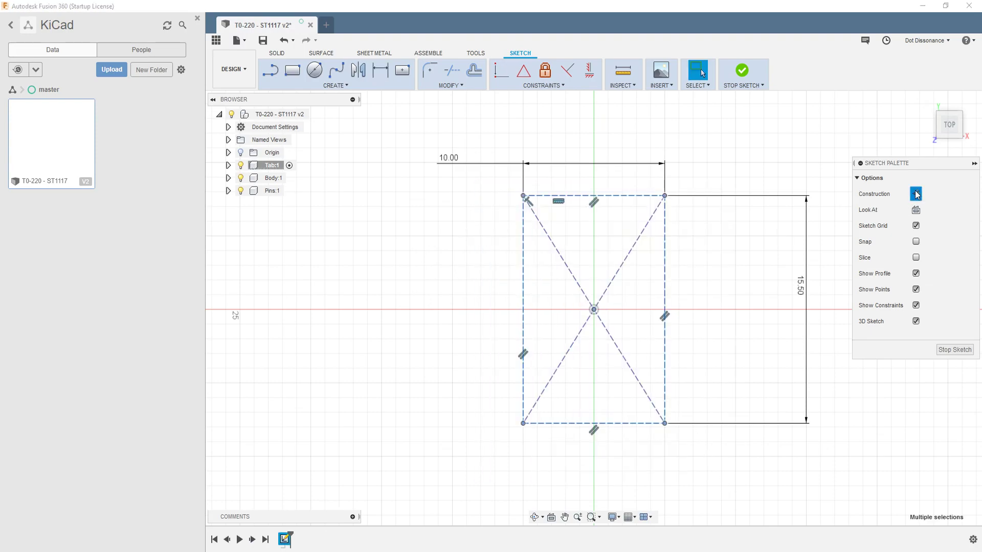
{"action": "left_click", "coordinate": [701, 194]}
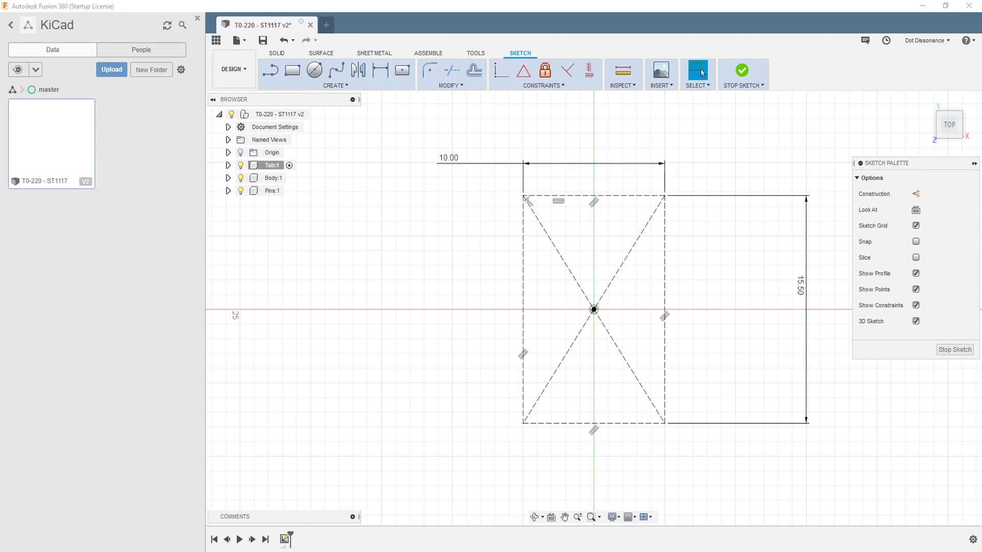
Switch to the browser's t0-220 image search and enlarge the coloured back-view illustration of the package
{"action": "left_click_drag", "start_coordinate": [0, 72], "coordinate": [599, 61]}
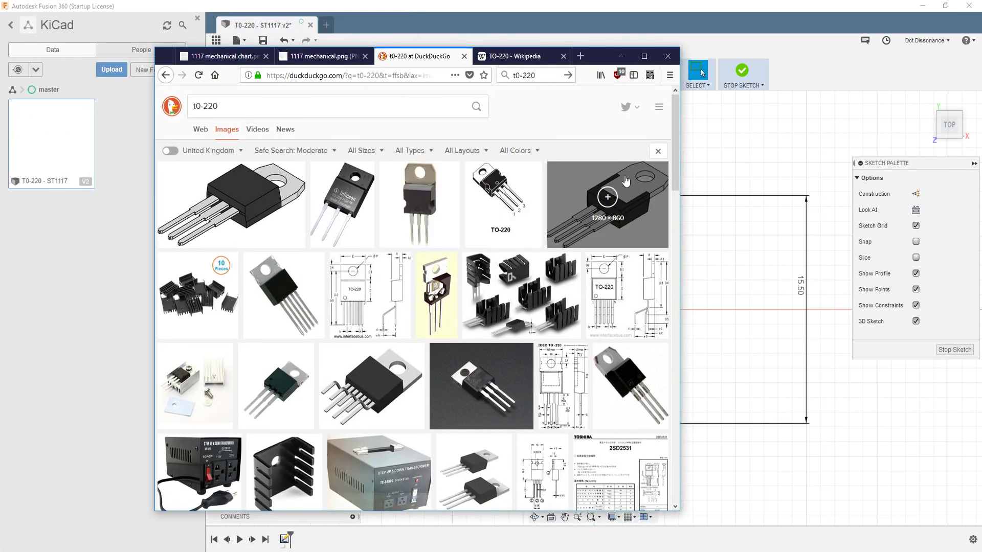
{"action": "left_click", "coordinate": [608, 198]}
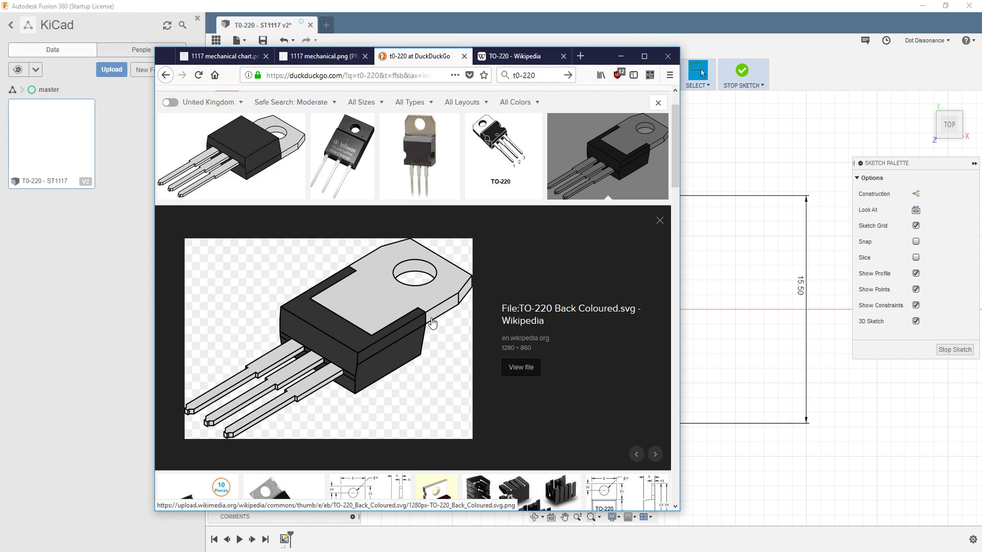
Consult the 1117 mechanical drawing and dimension chart in the browser for the exposed tab height H1, and return to the sketch with the Line tool
{"action": "left_click_drag", "start_coordinate": [604, 56], "coordinate": [0, 67]}
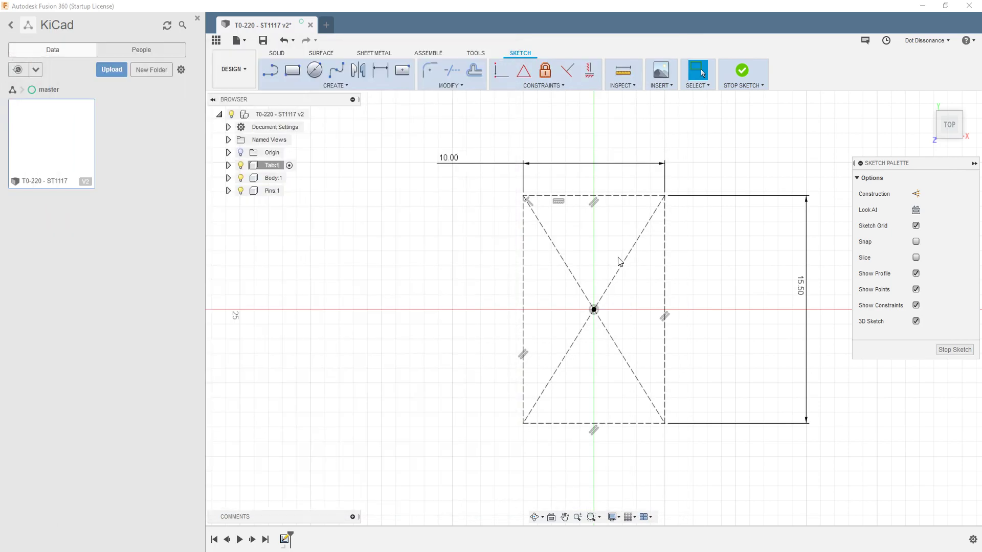
{"action": "left_click", "coordinate": [272, 70]}
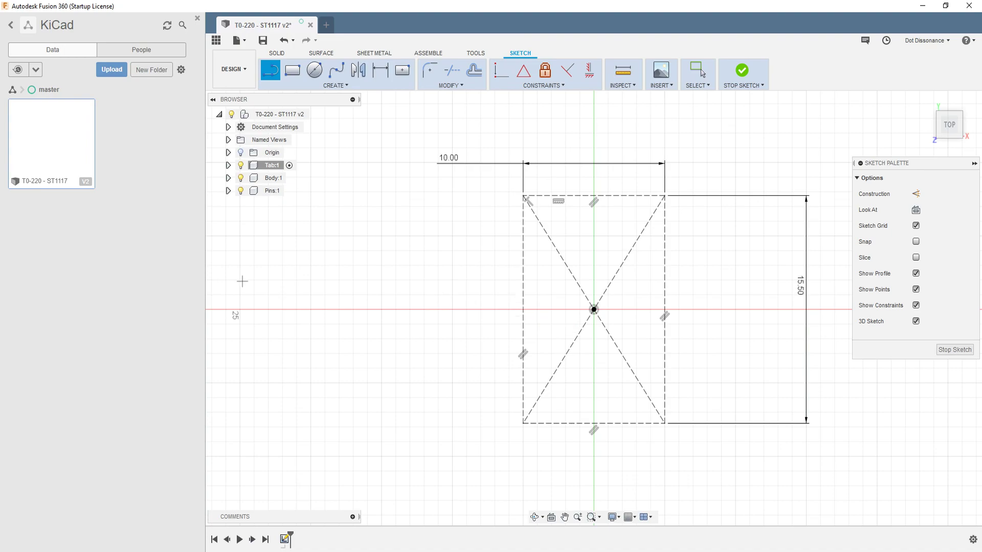
{"action": "key", "text": "alt+Tab"}
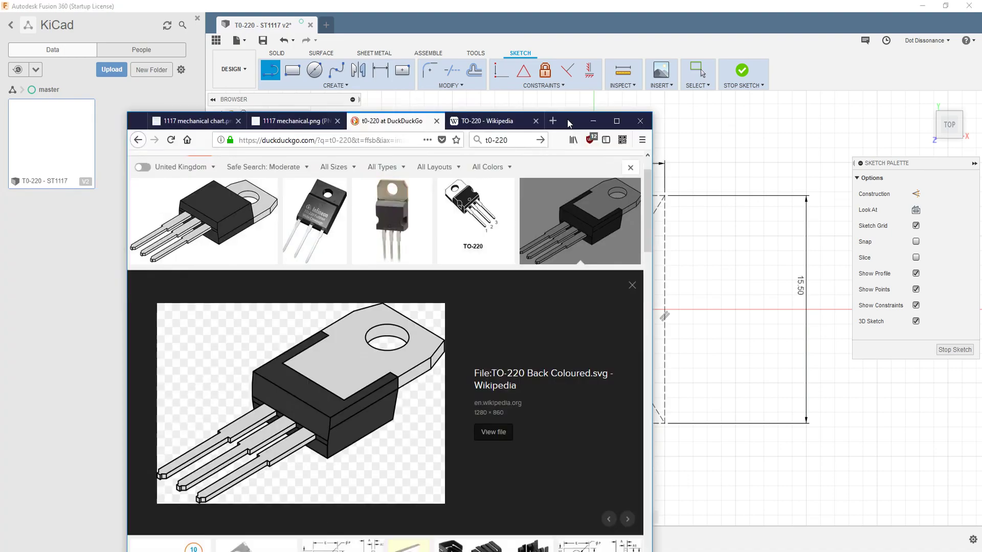
{"action": "left_click", "coordinate": [386, 87]}
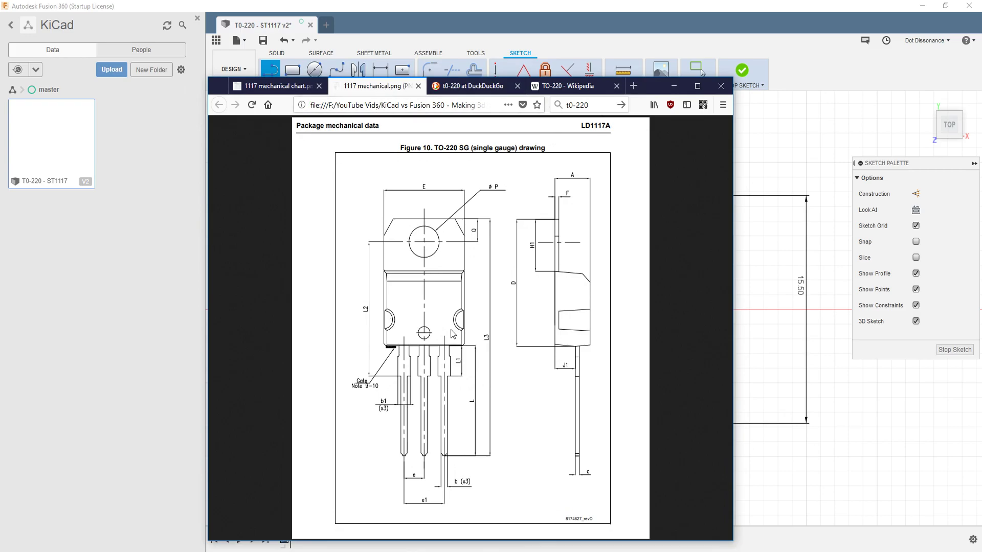
{"action": "left_click", "coordinate": [296, 87]}
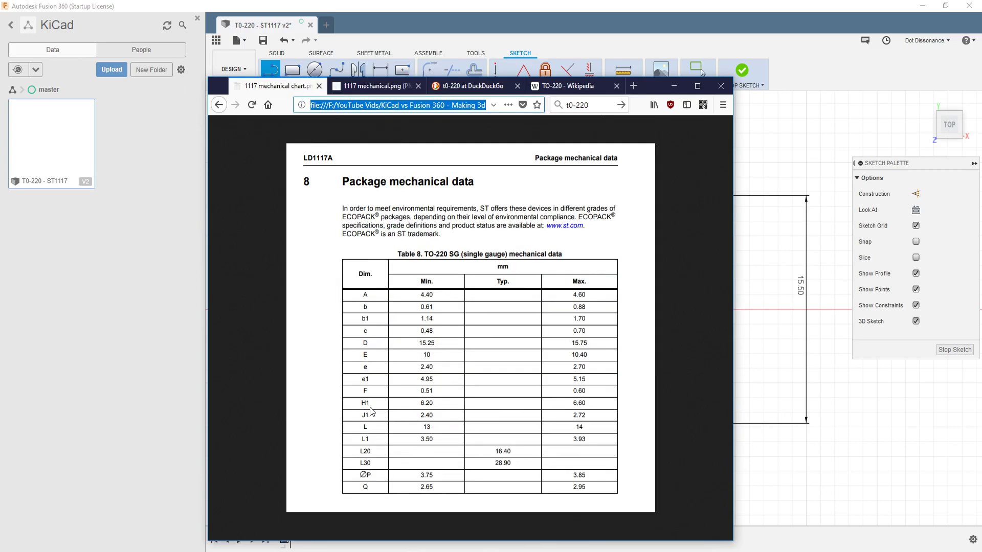
{"action": "left_click_drag", "start_coordinate": [651, 85], "coordinate": [0, 88]}
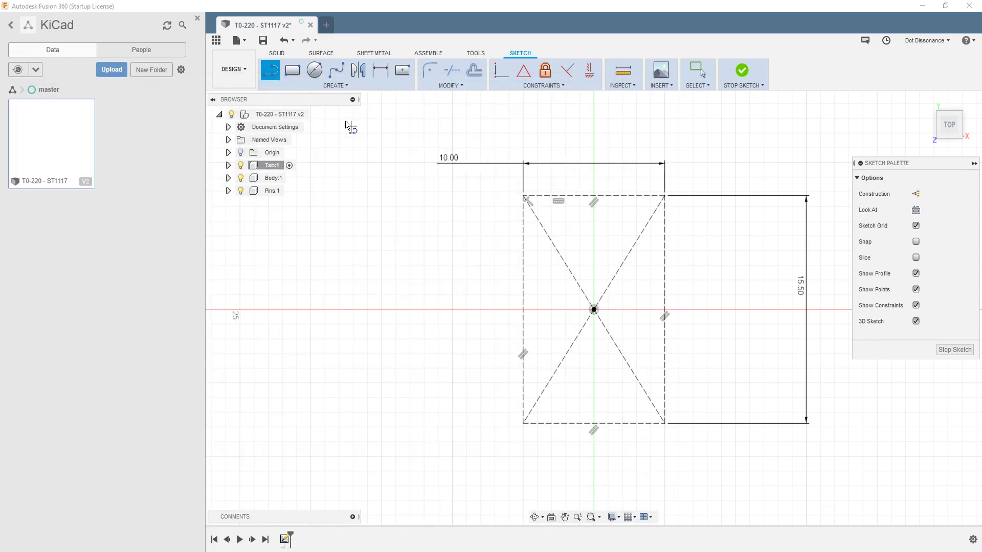
Draw solid lines over the construction rectangle's full upper edge and down both sides for about 6.3 mm
{"action": "left_click", "coordinate": [523, 294]}
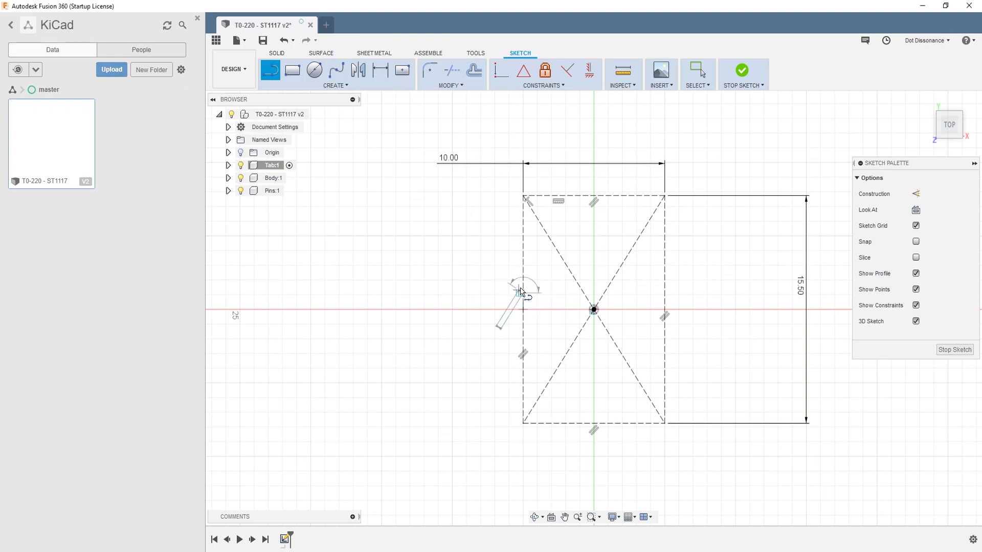
{"action": "left_click", "coordinate": [523, 195]}
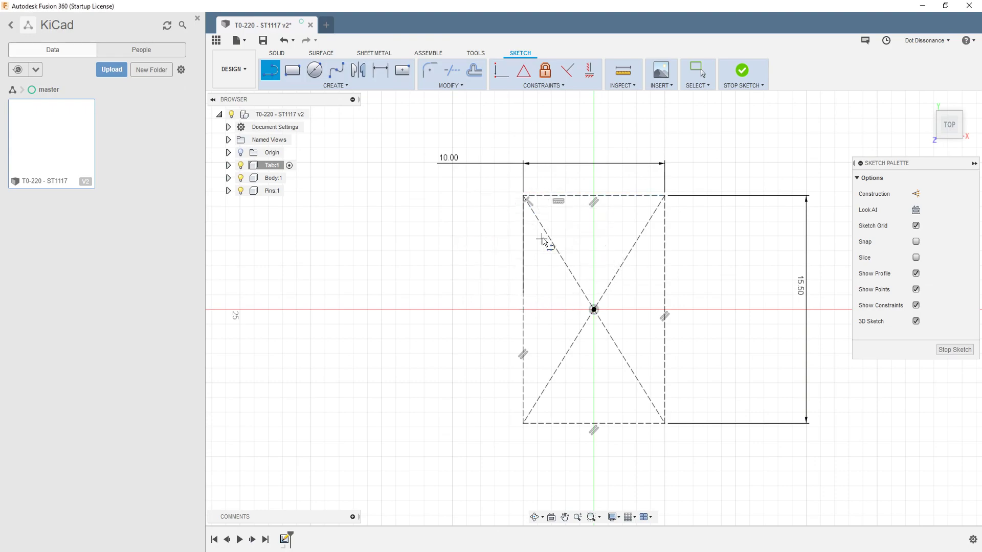
{"action": "left_click", "coordinate": [523, 196]}
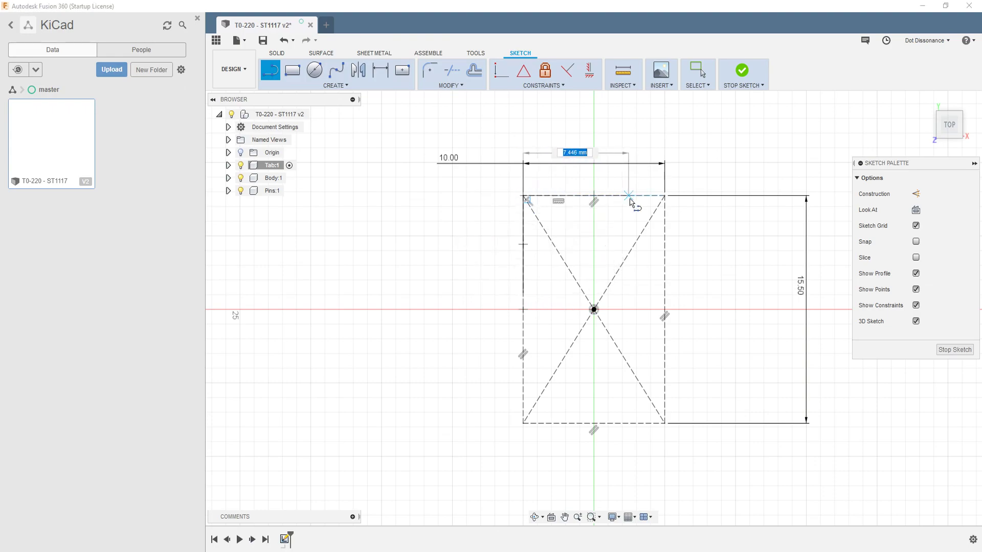
{"action": "left_click", "coordinate": [664, 196]}
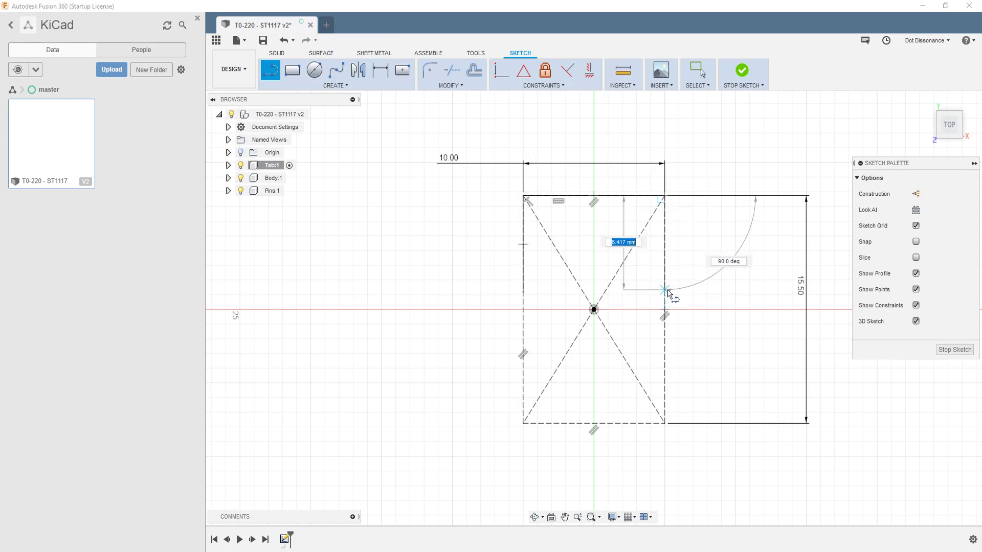
{"action": "double_click", "coordinate": [665, 289]}
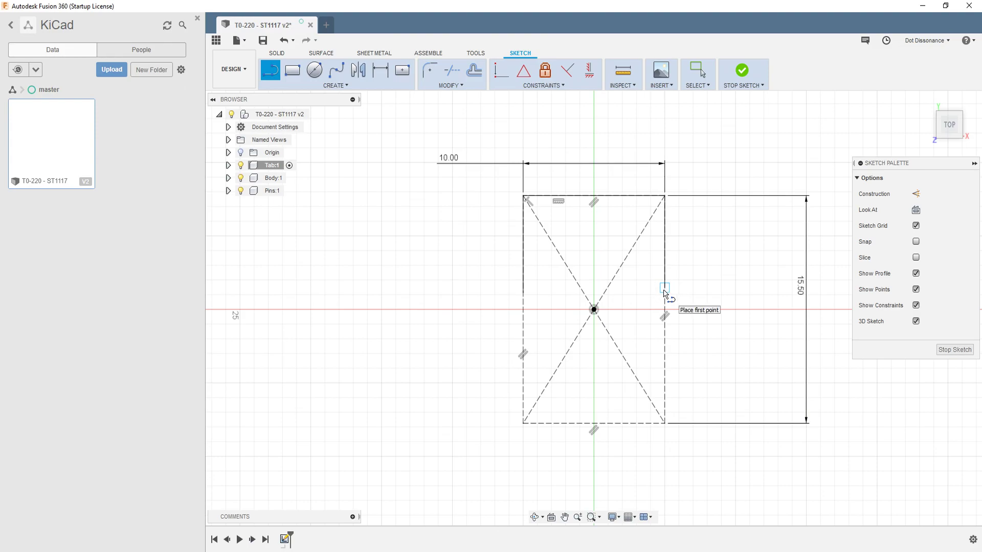
Close the outline with a narrower lower section, inset about 1.2 mm per side and ending about 4 mm above the rectangle's lower edge
{"action": "left_click", "coordinate": [647, 288]}
{"action": "left_click", "coordinate": [647, 364]}
{"action": "left_click", "coordinate": [540, 364]}
{"action": "left_click", "coordinate": [540, 294]}
{"action": "left_click", "coordinate": [523, 294]}
{"action": "key", "text": "Escape"}
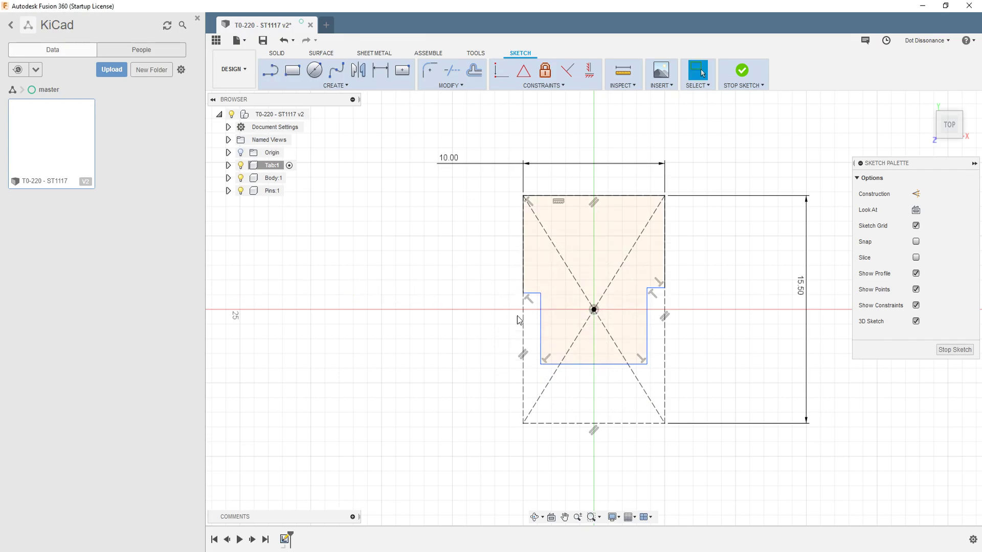
Make the two short shoulder lines on either side of the outline collinear
{"action": "left_click", "coordinate": [532, 295]}
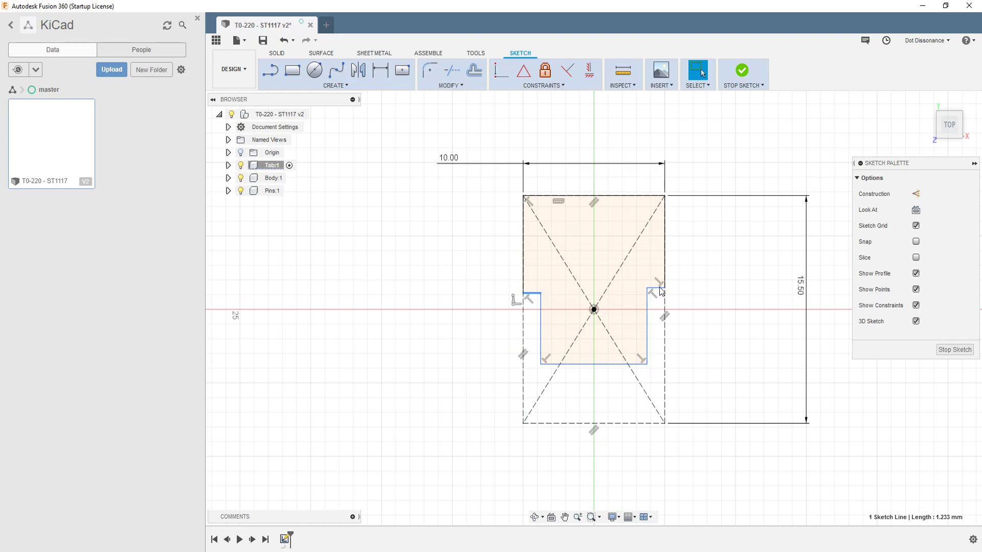
{"action": "left_click", "coordinate": [659, 290], "text": "shift"}
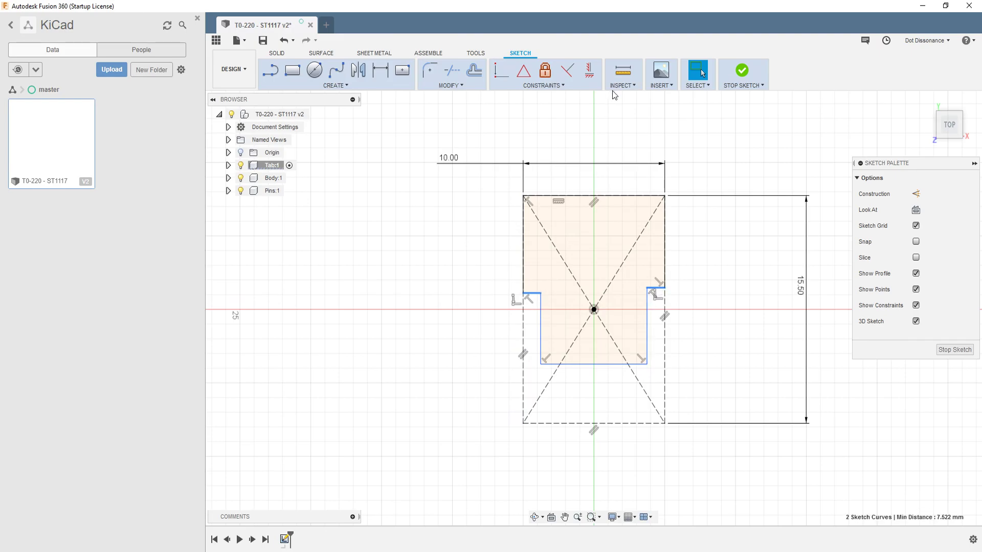
{"action": "left_click", "coordinate": [564, 87]}
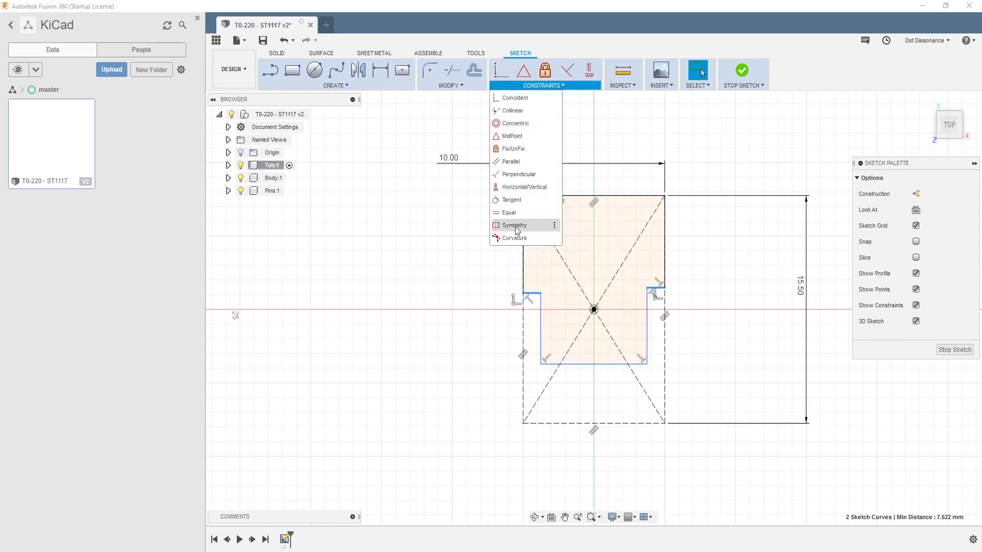
{"action": "left_click", "coordinate": [513, 110]}
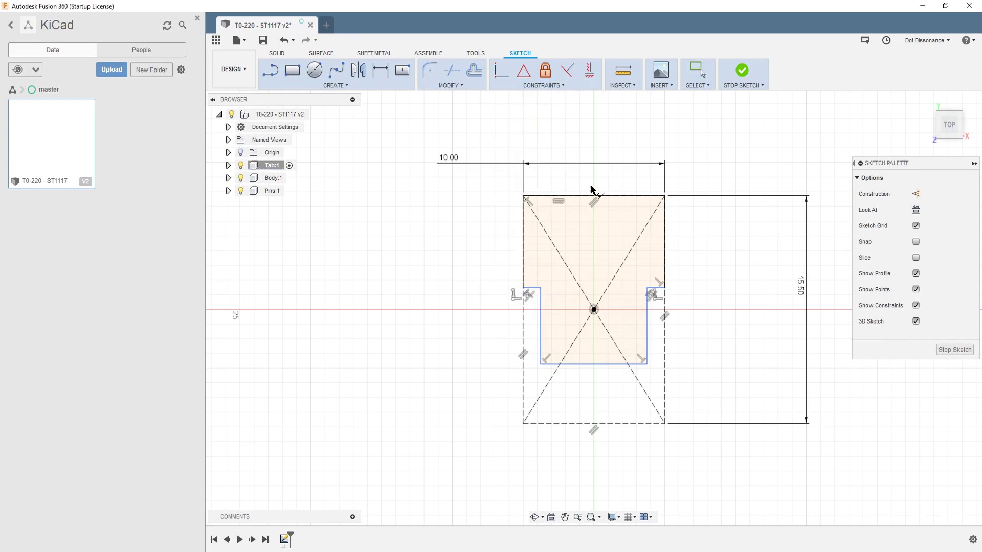
Dimension the distance from the outline's upper edge to the left shoulder line and set it to 6.5 mm
{"action": "key", "text": "d"}
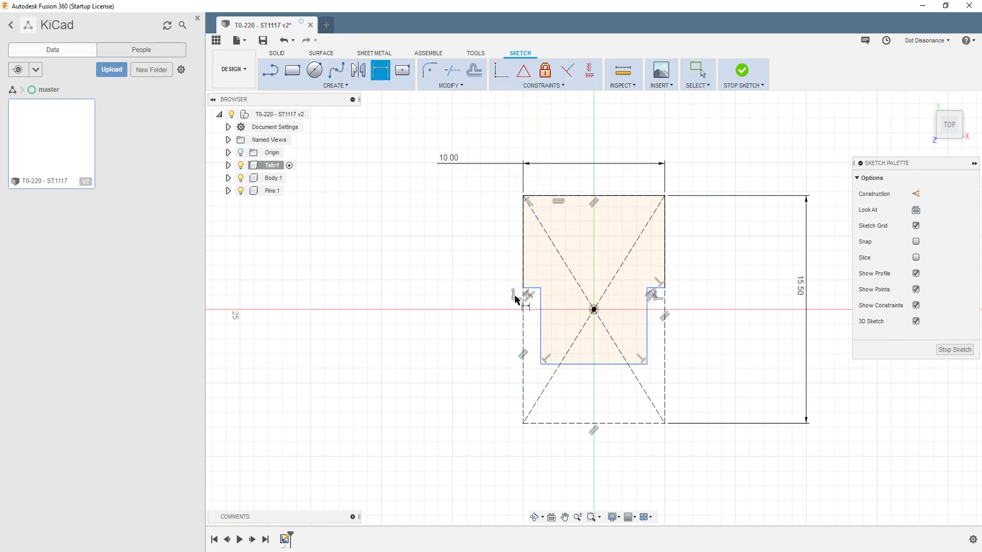
{"action": "left_click", "coordinate": [534, 287]}
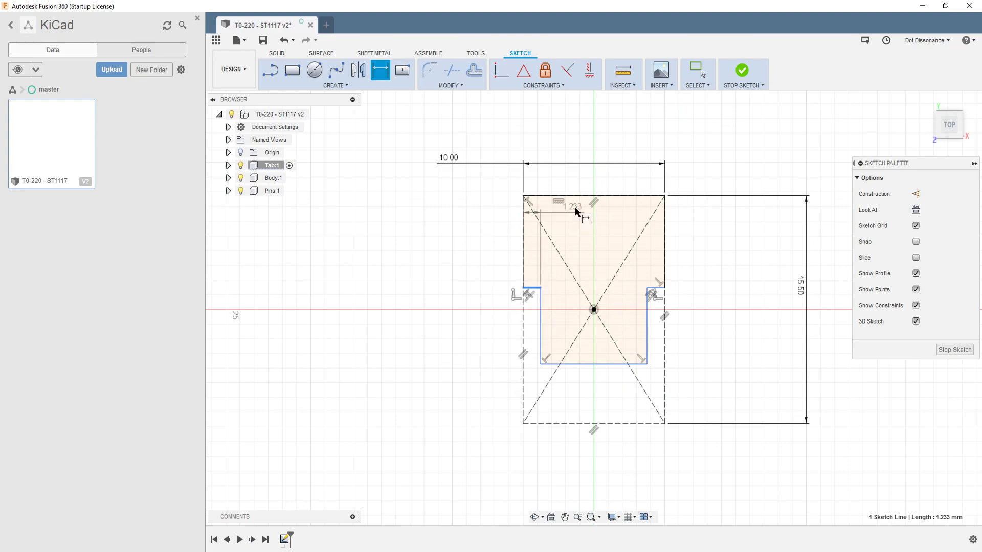
{"action": "left_click", "coordinate": [586, 200]}
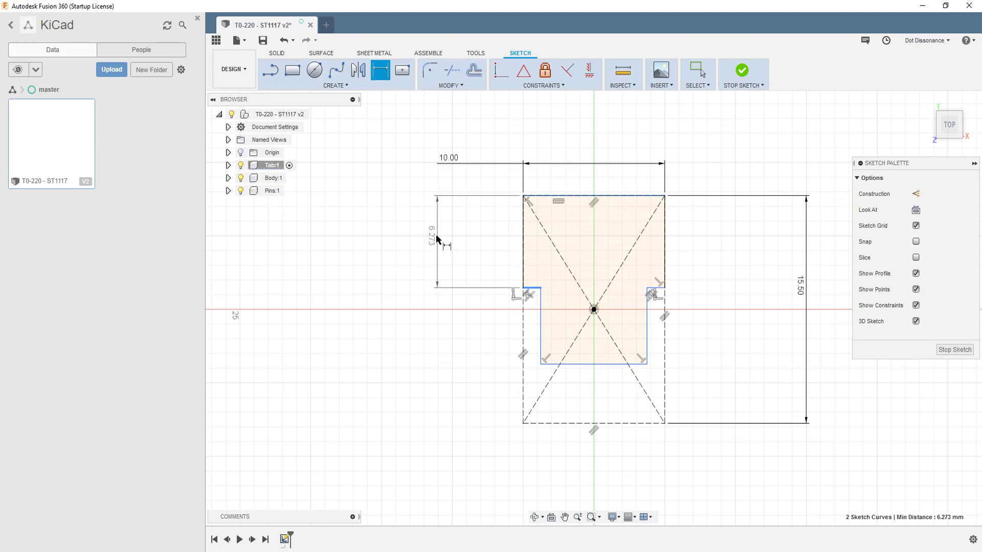
{"action": "left_click", "coordinate": [438, 240]}
{"action": "type", "text": "6.5"}
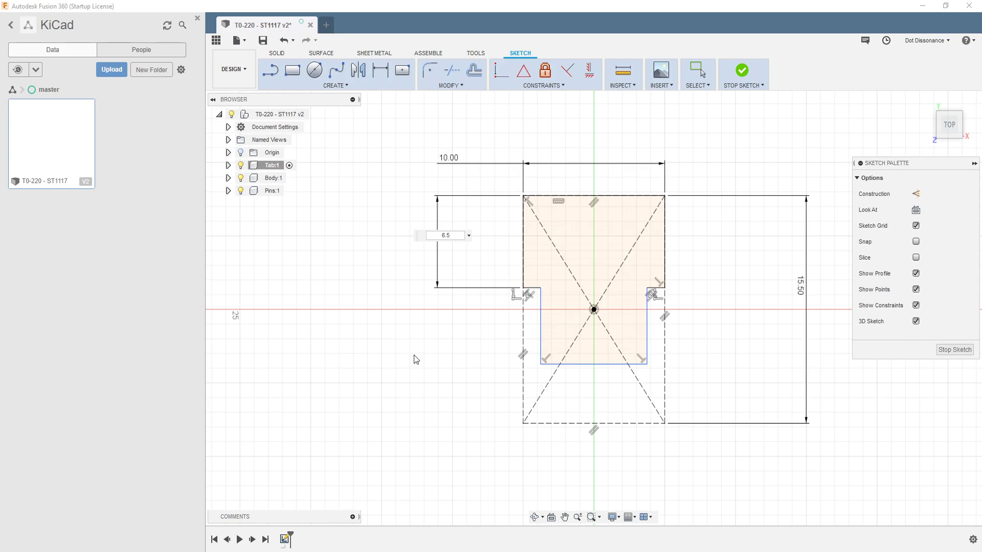
{"action": "key", "text": "Return"}
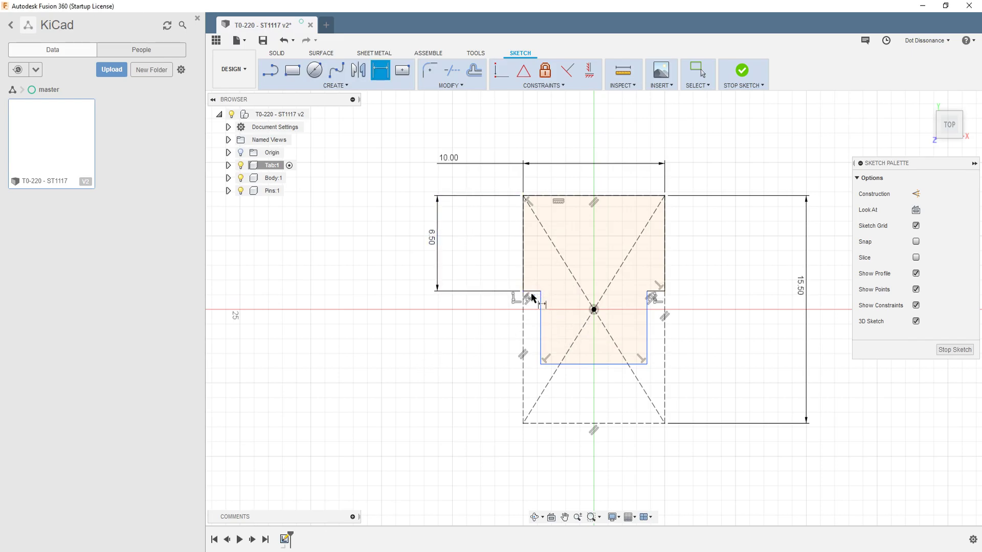
{"action": "key", "text": "Escape"}
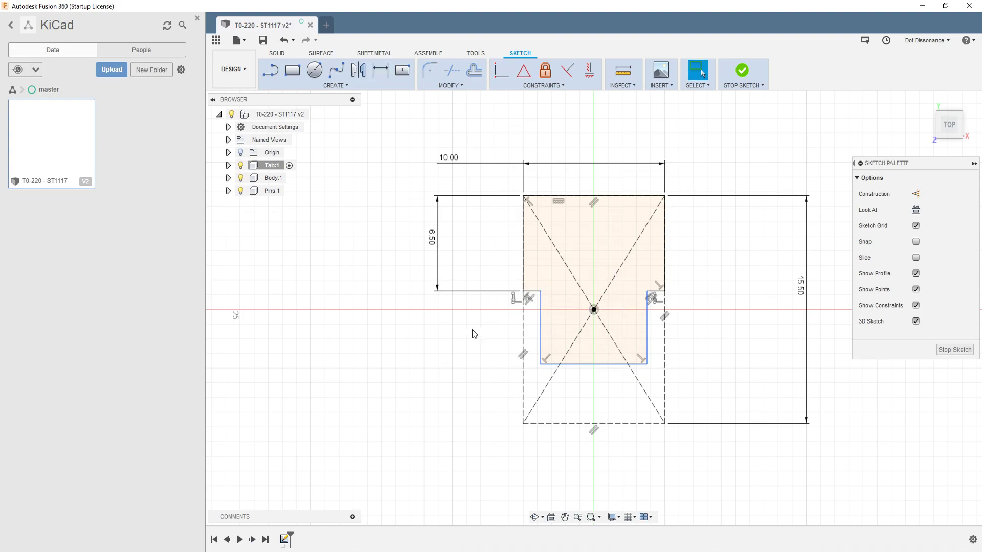
Dimension the left shoulder line's width and set it to 1.5 mm
{"action": "key", "text": "d"}
{"action": "left_click", "coordinate": [529, 294]}
{"action": "left_click", "coordinate": [453, 333]}
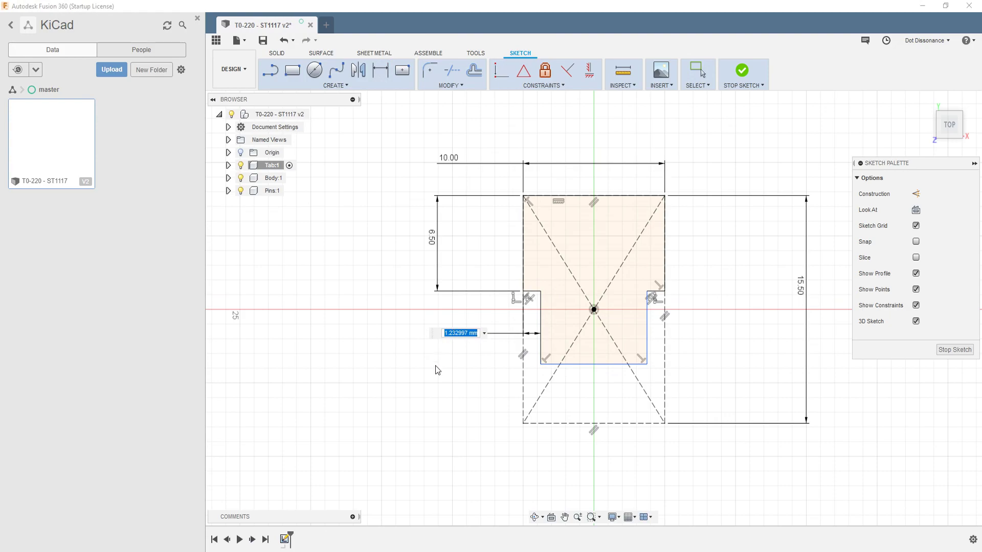
{"action": "type", "text": "1.5"}
{"action": "key", "text": "Return"}
Dimension the right shoulder line's width and link it to the left shoulder's dimension
{"action": "left_click", "coordinate": [655, 297]}
{"action": "left_click", "coordinate": [715, 327]}
{"action": "left_click", "coordinate": [441, 330]}
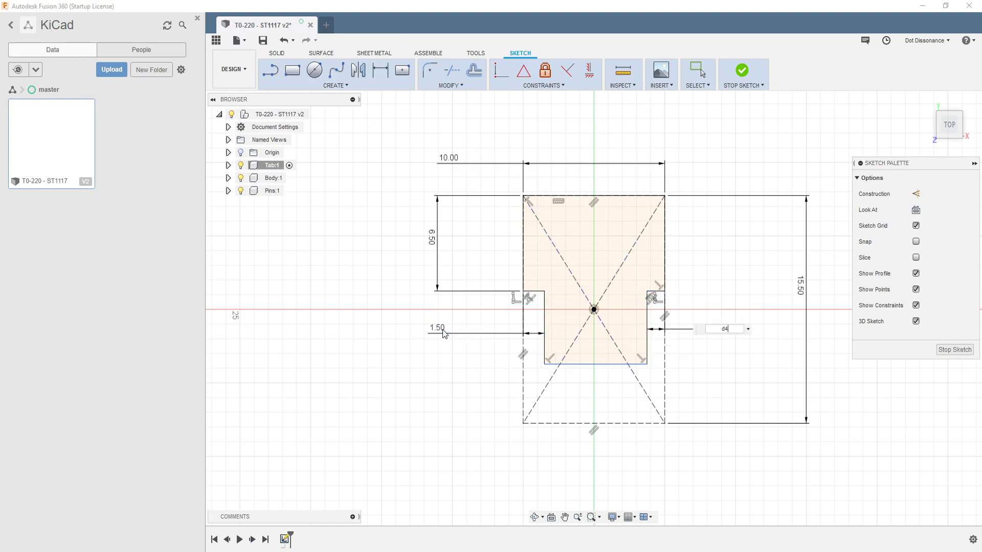
{"action": "key", "text": "Return"}
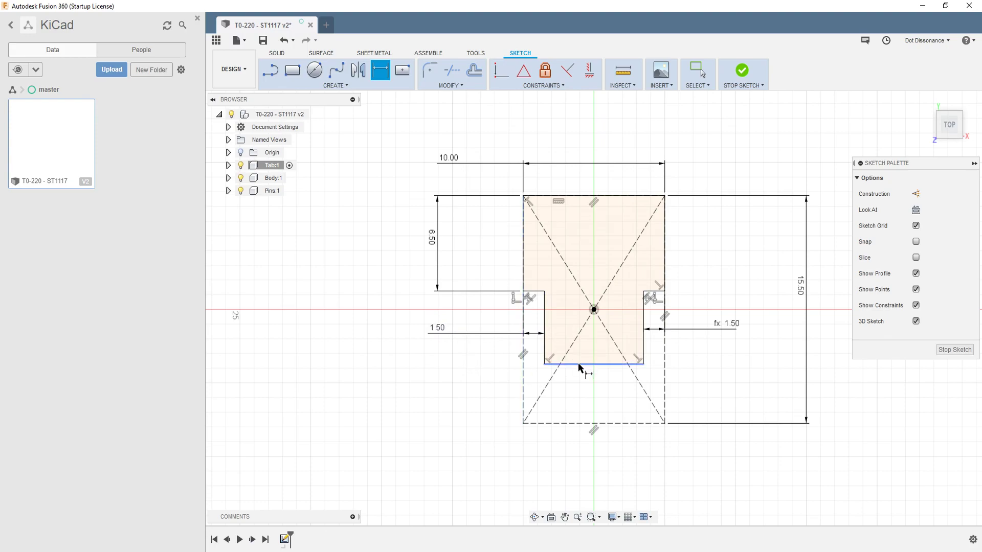
Dimension the gap between the outline's lower edge and the construction rectangle's lower edge and set it to 1.5 mm
{"action": "left_click", "coordinate": [561, 422]}
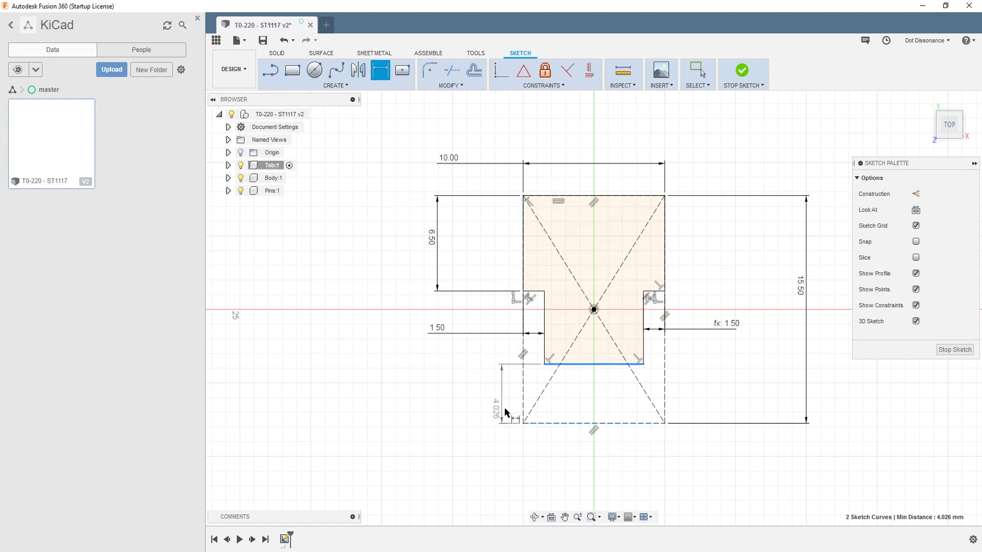
{"action": "left_click", "coordinate": [450, 407]}
{"action": "key", "text": "BackSpace"}
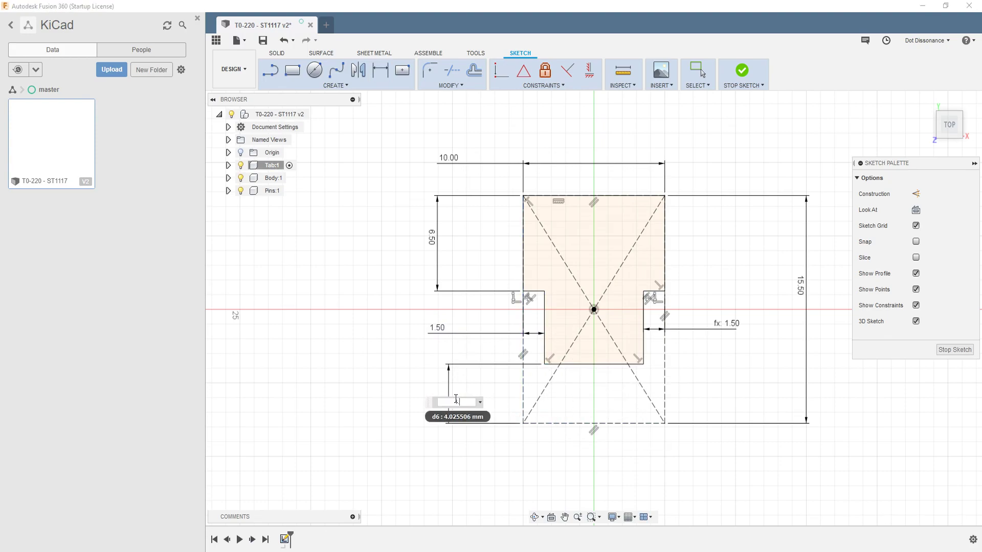
{"action": "type", "text": "1.5"}
{"action": "key", "text": "Return"}
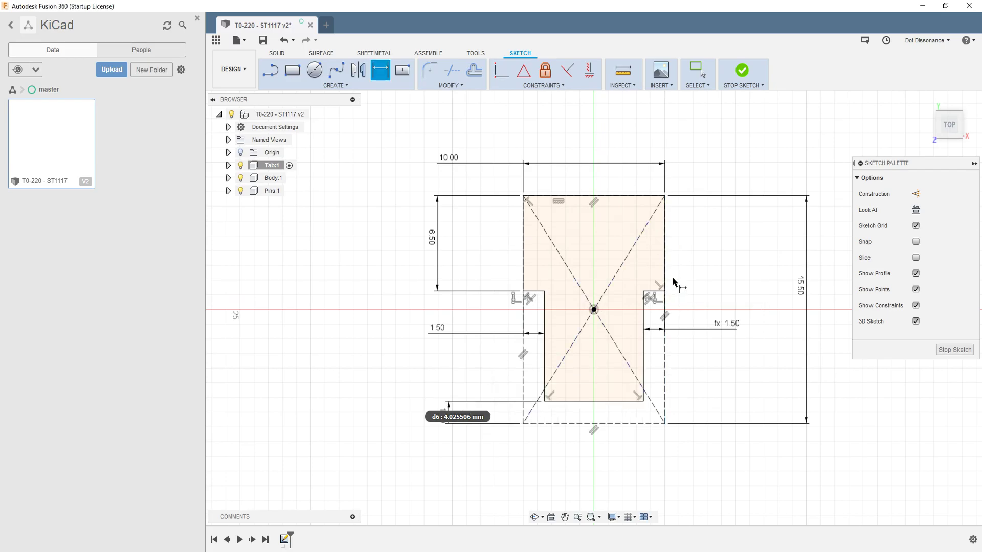
Extrude the stepped tab profile upward about 1 mm as a new body
{"action": "key", "text": "e"}
{"action": "left_click", "coordinate": [593, 260]}
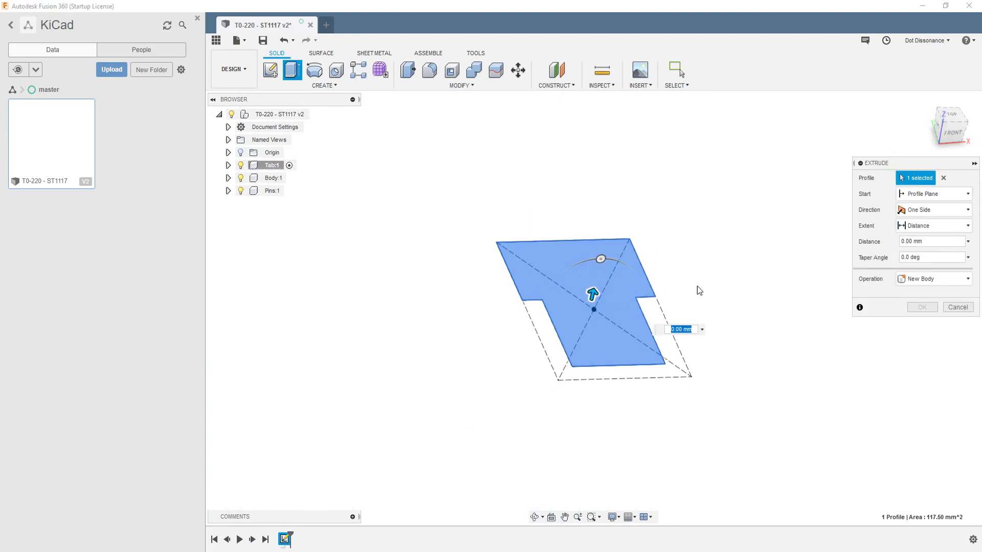
{"action": "left_click_drag", "start_coordinate": [592, 293], "coordinate": [591, 276]}
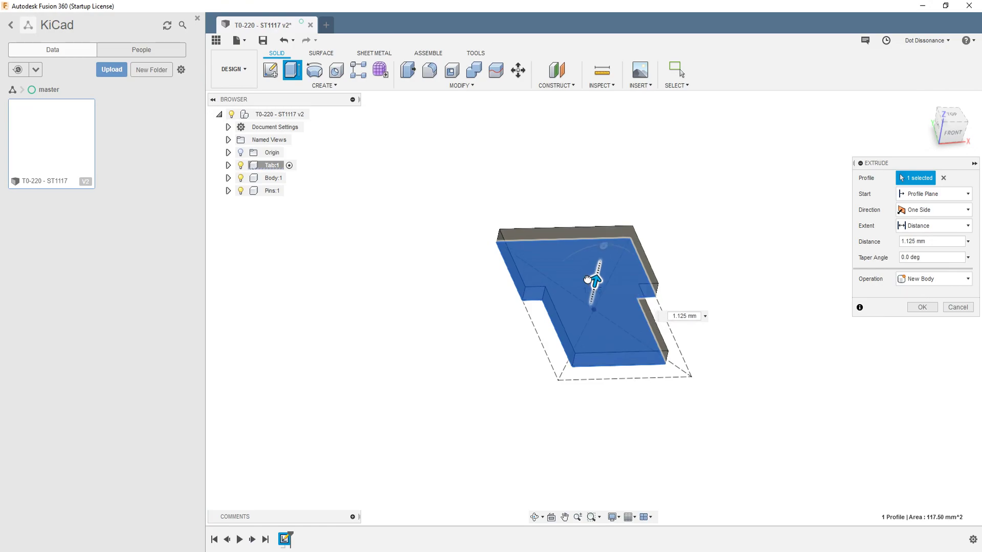
{"action": "double_click", "coordinate": [931, 241]}
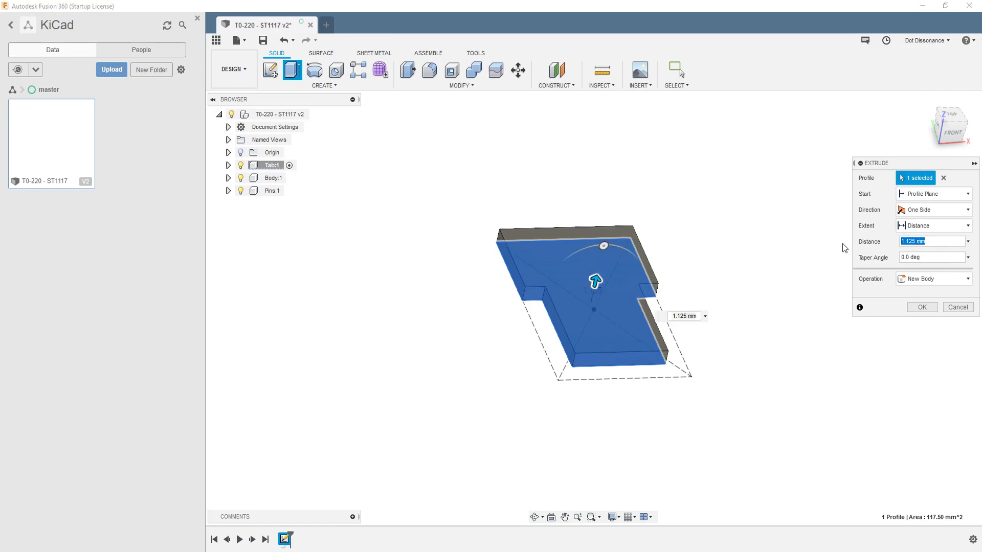
{"action": "key", "text": "Return"}
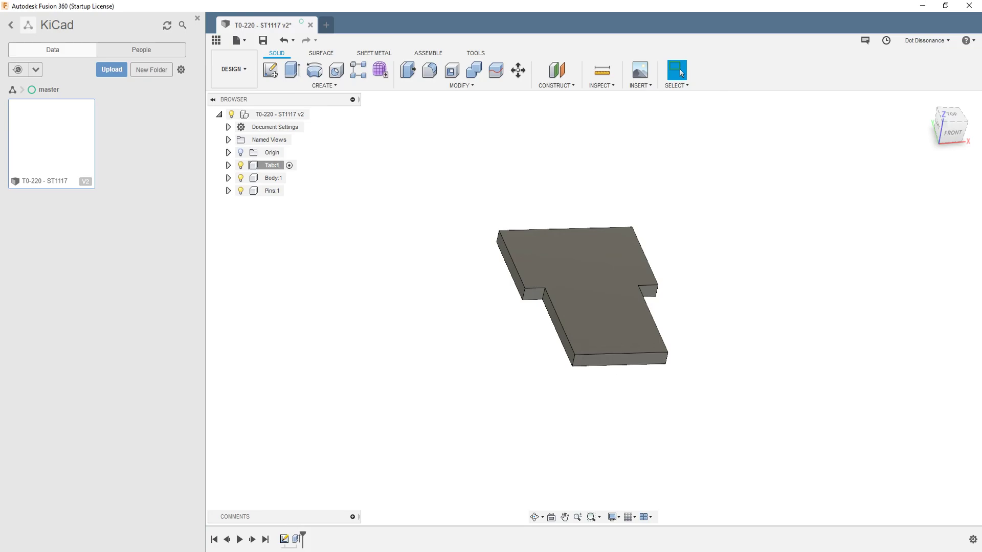
Switch to the browser and compare the package's mechanical drawing with the dimension chart to look up the tab thickness F
{"action": "key", "text": "alt+Tab"}
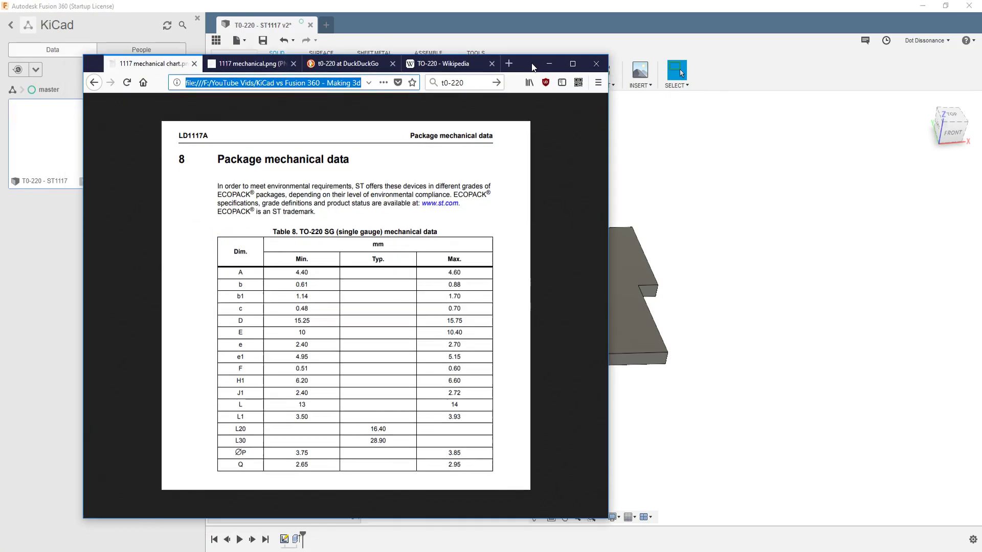
{"action": "left_click", "coordinate": [248, 58]}
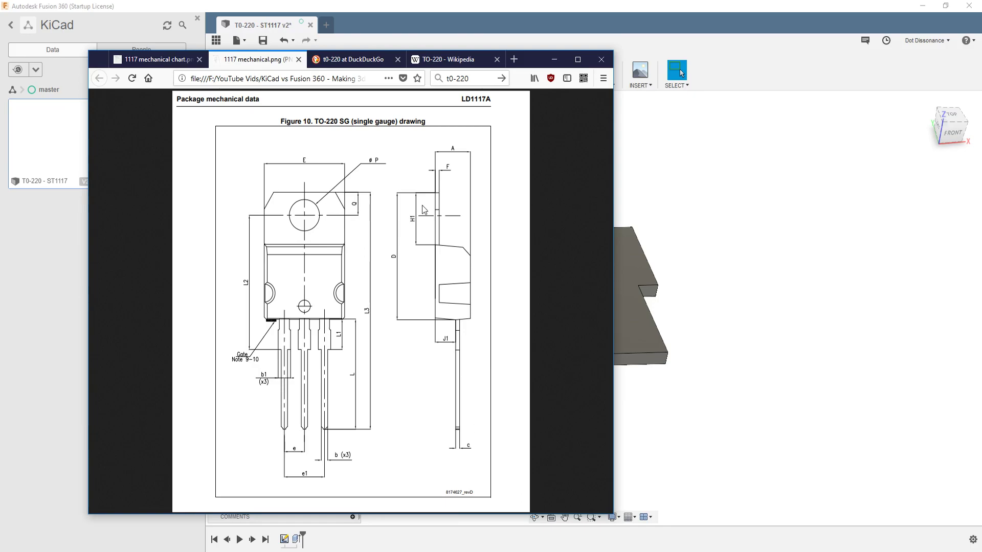
{"action": "left_click", "coordinate": [160, 60]}
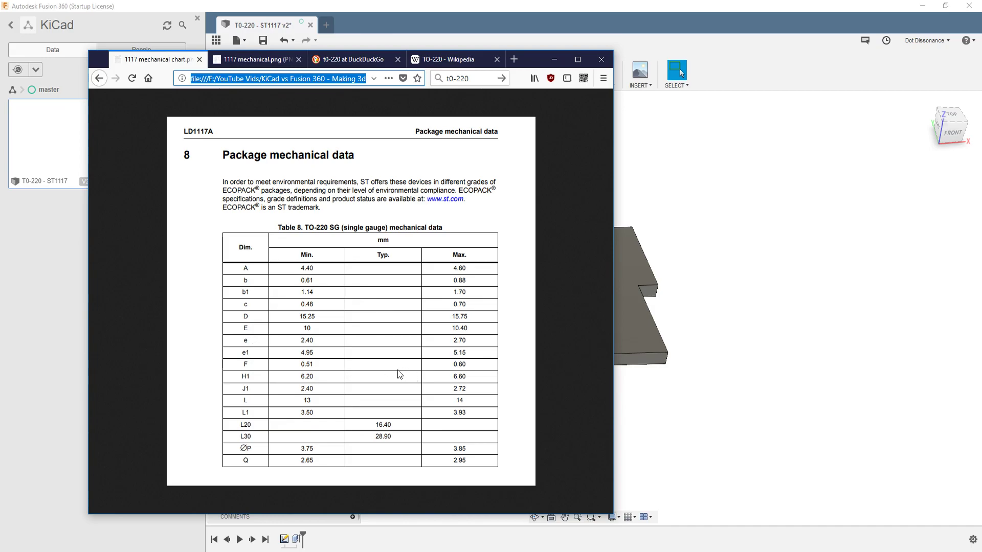
Check the thickness in the browser's mechanical drawing, return to Fusion 360, and set the tab extrusion's distance to 0.6 mm
{"action": "left_click", "coordinate": [257, 60]}
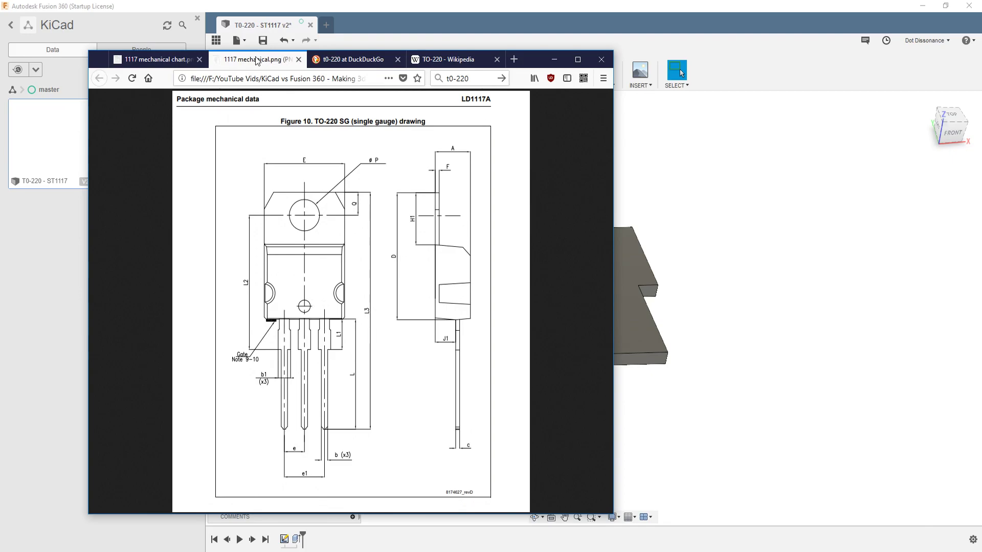
{"action": "left_click", "coordinate": [554, 59]}
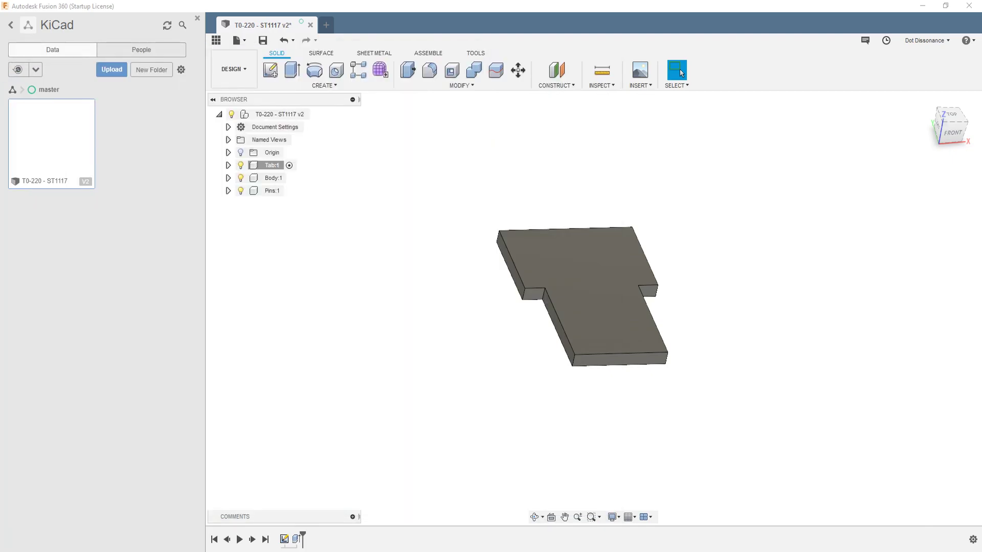
{"action": "right_click", "coordinate": [297, 539]}
{"action": "left_click", "coordinate": [343, 429]}
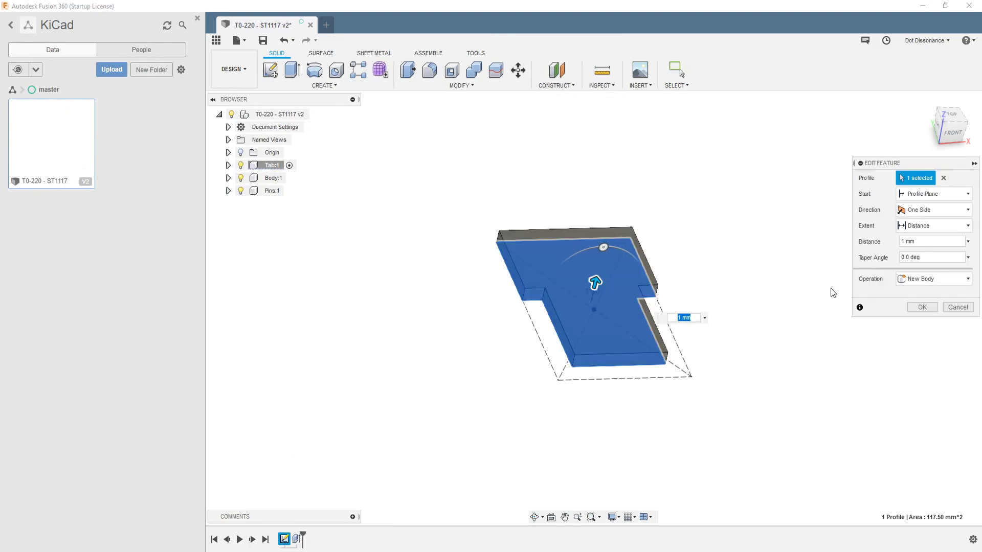
{"action": "left_click", "coordinate": [920, 242]}
{"action": "type", "text": ".6"}
{"action": "key", "text": "Return"}
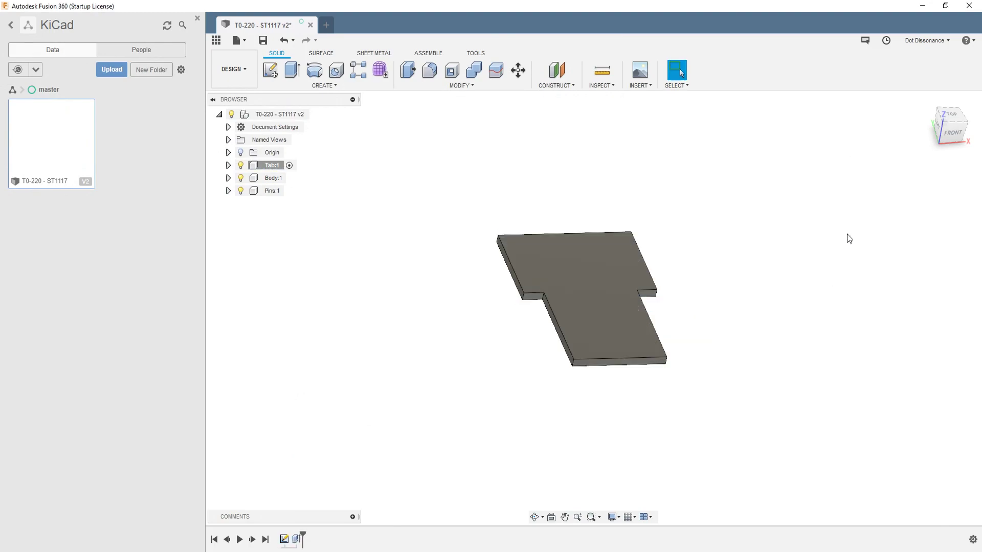
Chamfer the two vertical corner edges at the tab's wide upper end with an equal distance of 2 mm
{"action": "mouse_move", "coordinate": [691, 233]}
{"action": "middle_mouse_down", "text": "shift"}
{"action": "mouse_move", "coordinate": [720, 246]}
{"action": "mouse_move", "coordinate": [705, 243]}
{"action": "middle_mouse_up", "text": "shift"}
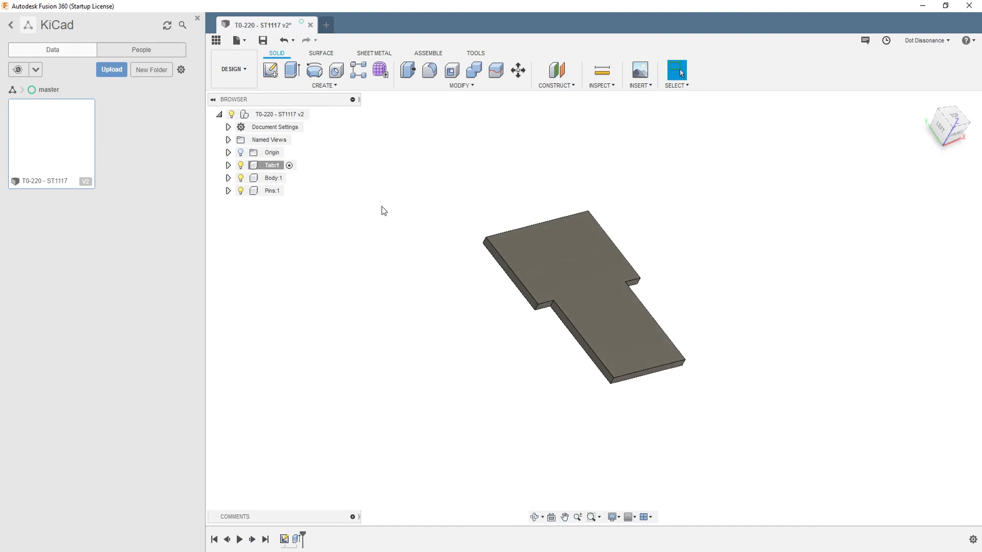
{"action": "left_click", "coordinate": [459, 85]}
{"action": "left_click", "coordinate": [433, 124]}
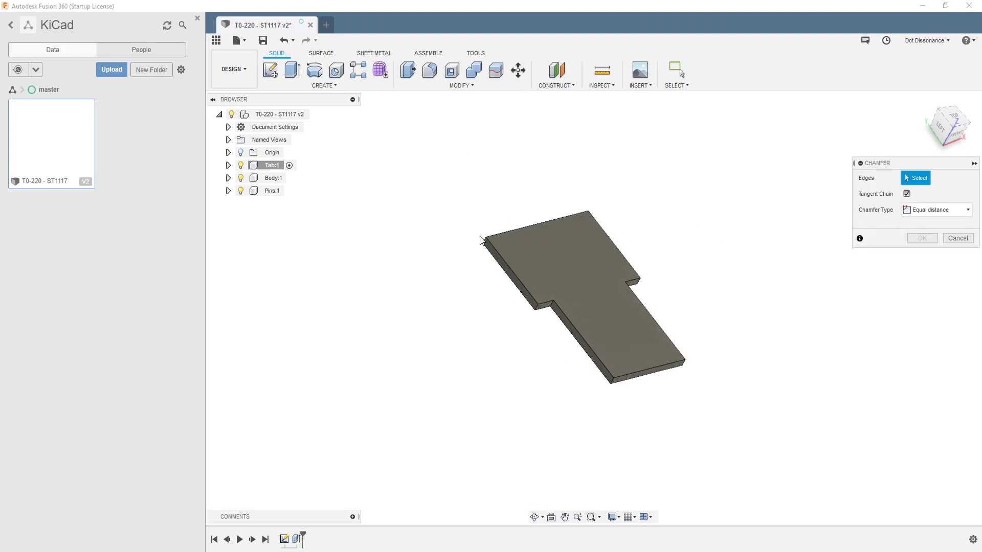
{"action": "scroll", "coordinate": [480, 238], "scroll_direction": "up", "scroll_amount": 2}
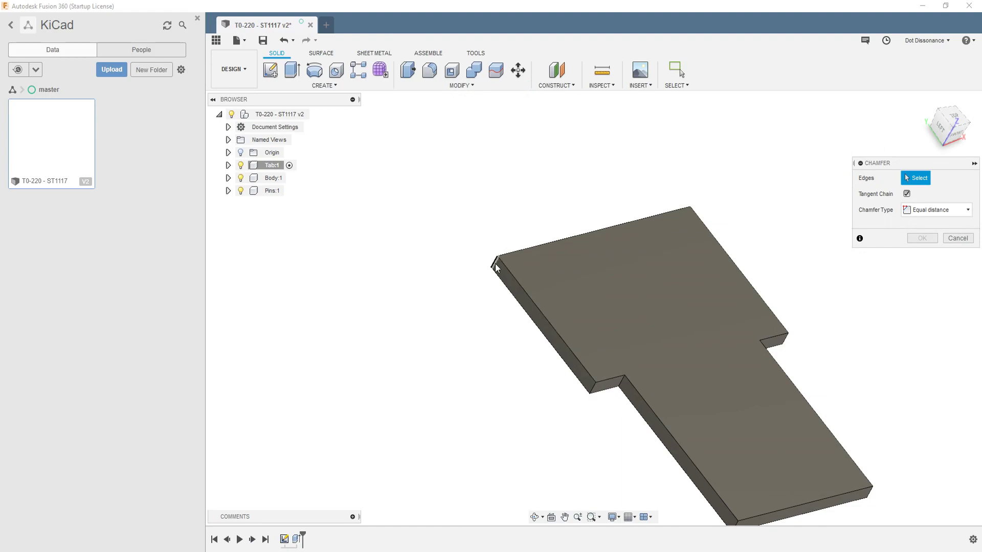
{"action": "left_click", "coordinate": [495, 258]}
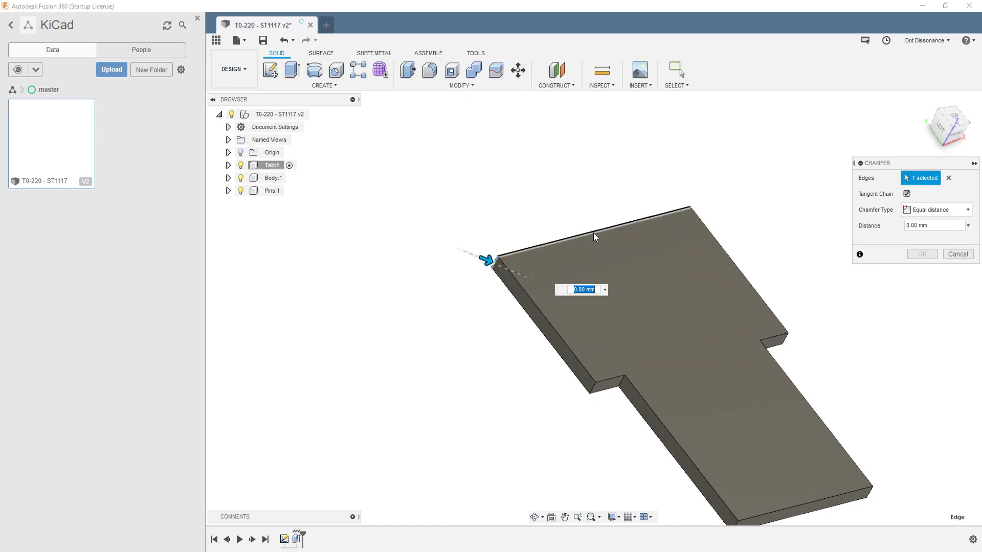
{"action": "left_click", "coordinate": [687, 213]}
{"action": "left_click_drag", "start_coordinate": [687, 204], "coordinate": [667, 228]}
{"action": "middle_click_drag", "start_coordinate": [667, 228], "coordinate": [723, 261], "text": "shift"}
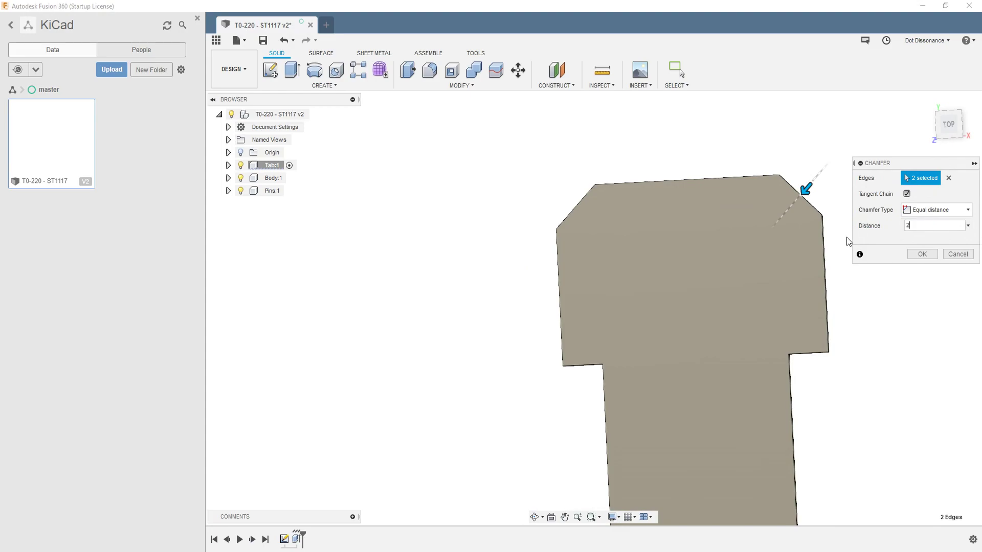
{"action": "key", "text": "Return"}
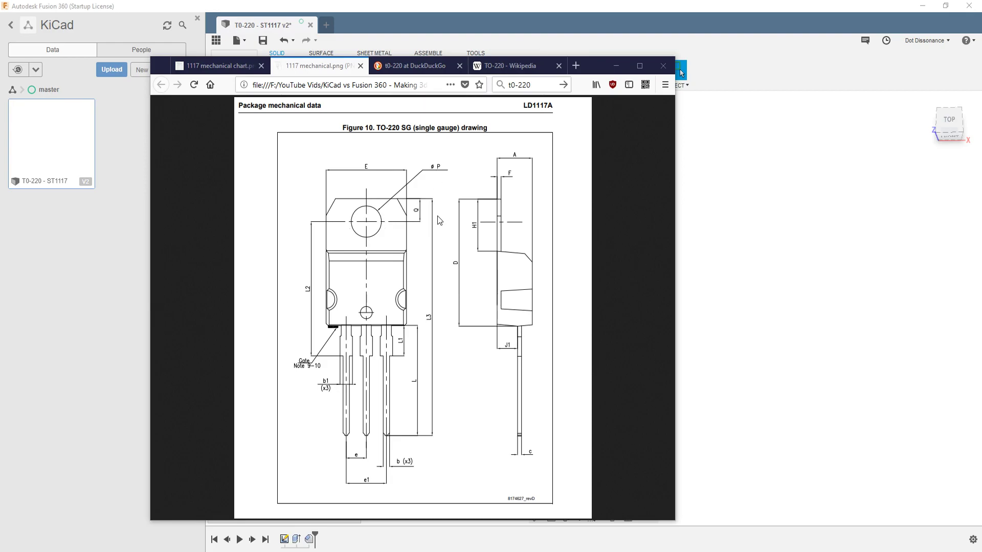
Look up the mounting hole dimensions in the browser's datasheet chart, and start a sketch on the tab's top face in Fusion 360
{"action": "left_click", "coordinate": [213, 66]}
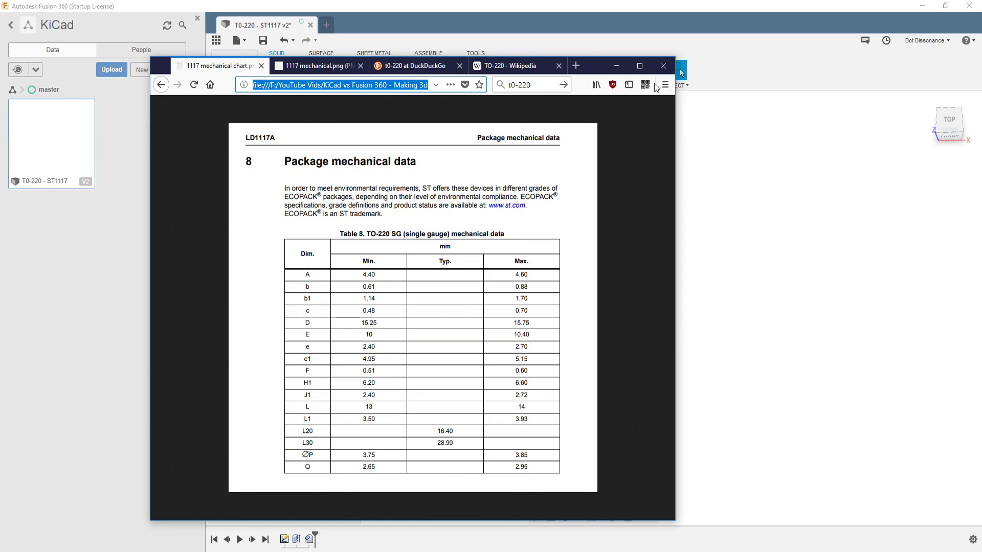
{"action": "left_click", "coordinate": [616, 65]}
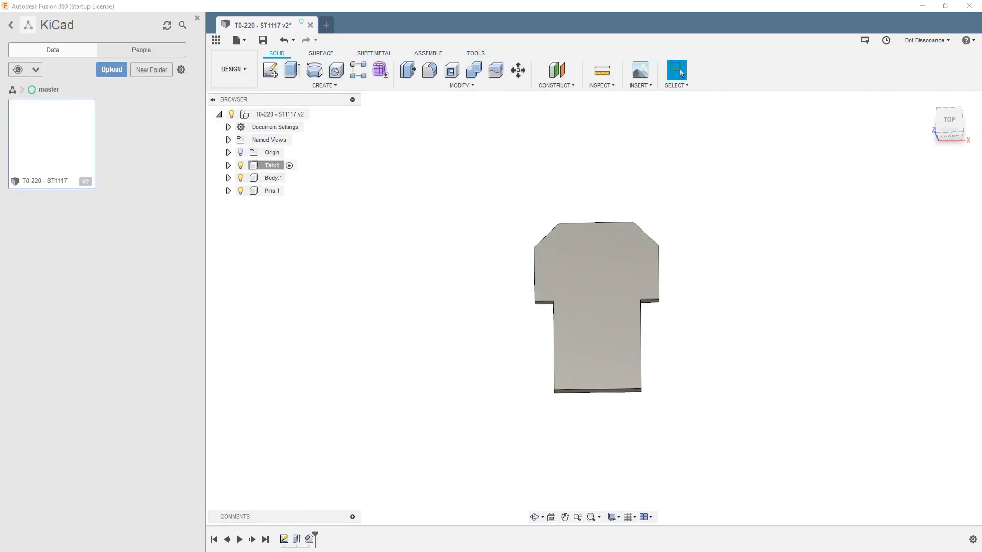
{"action": "left_click", "coordinate": [621, 284]}
{"action": "left_click", "coordinate": [281, 74]}
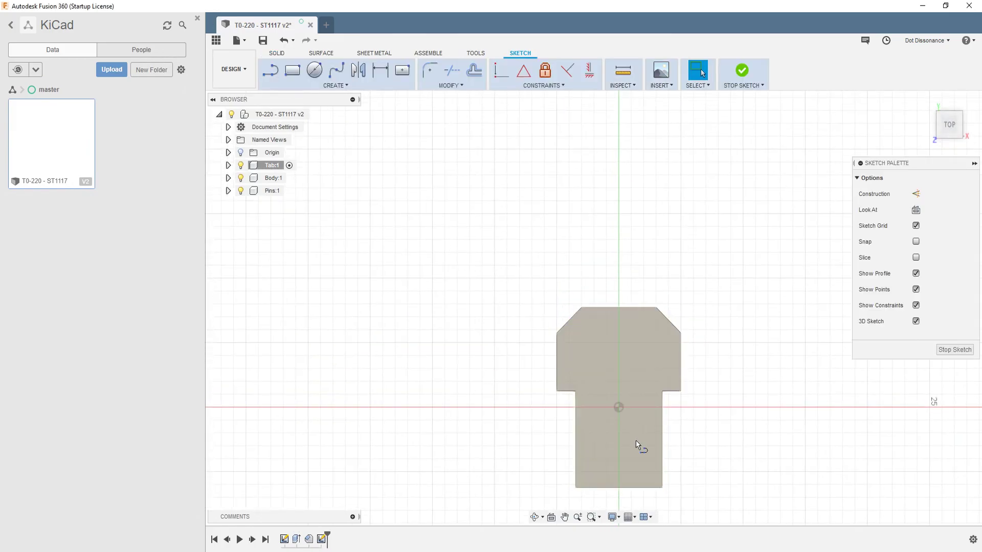
Draw a vertical line from the origin to beyond the tab's upper edge and make it a construction line
{"action": "key", "text": "l"}
{"action": "left_click", "coordinate": [618, 407]}
{"action": "left_click", "coordinate": [619, 265]}
{"action": "key", "text": "Escape"}
{"action": "left_click", "coordinate": [617, 289]}
{"action": "key", "text": "x"}
{"action": "key", "text": "Escape"}
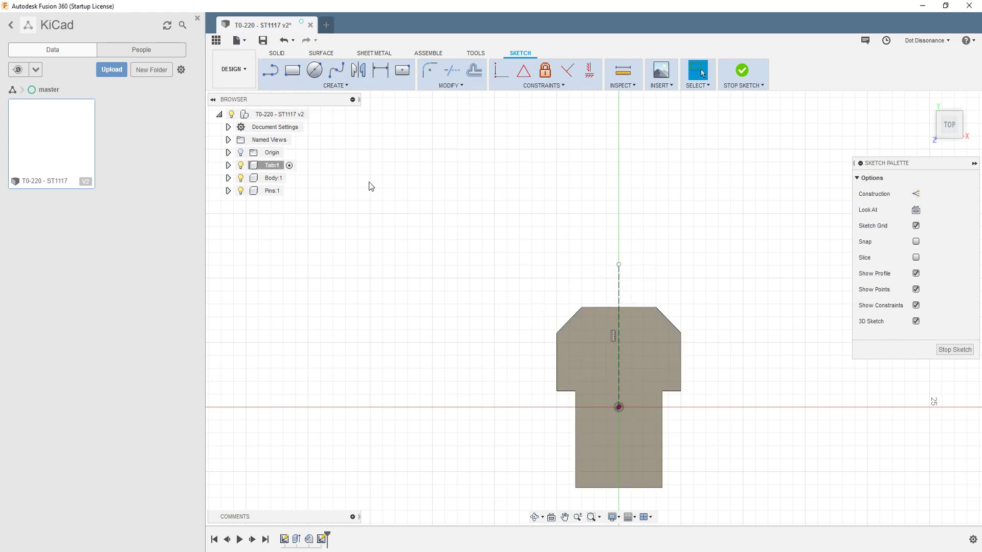
Draw a circle centred on the vertical construction line in the tab's wide part and set its diameter to 4 mm
{"action": "key", "text": "c"}
{"action": "left_click", "coordinate": [618, 371]}
{"action": "left_click", "coordinate": [625, 368]}
{"action": "key", "text": "d"}
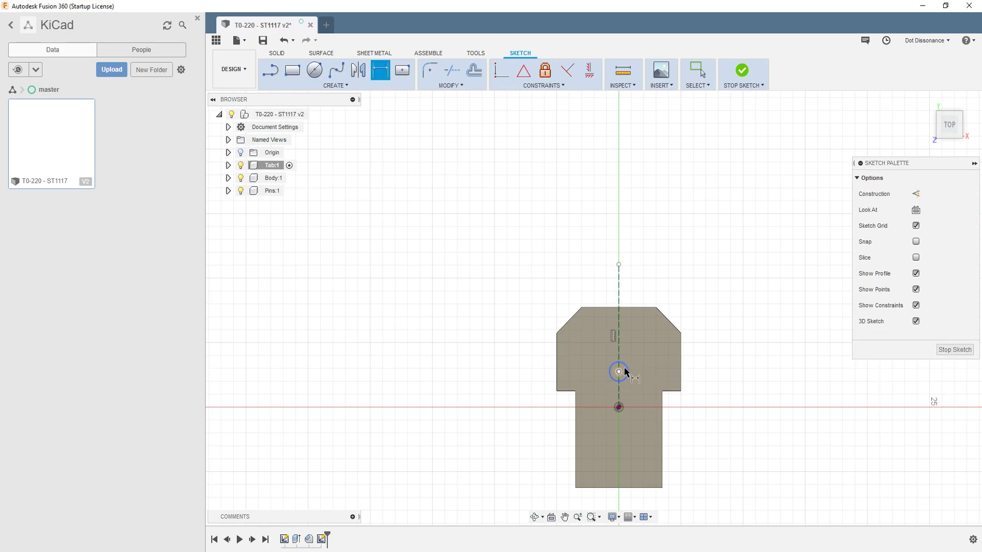
{"action": "left_click", "coordinate": [624, 370]}
{"action": "left_click", "coordinate": [693, 266]}
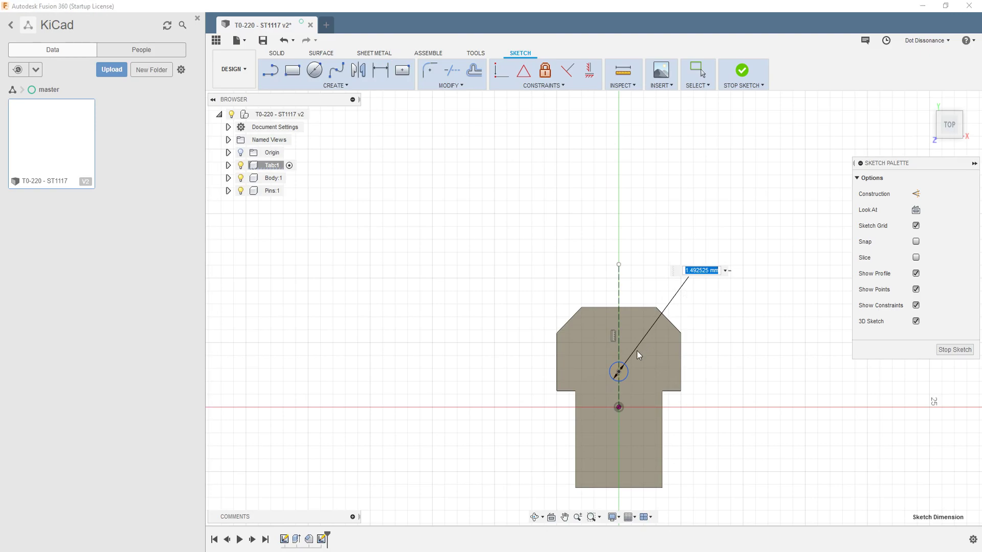
{"action": "type", "text": "4"}
{"action": "key", "text": "Return"}
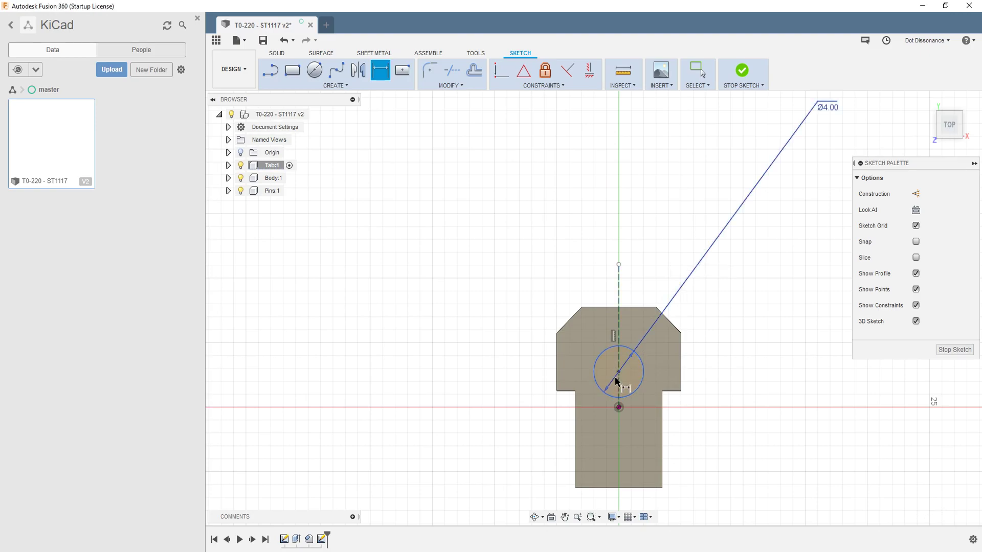
Dimension the distance from the circle's centre to the tab's upper edge and set it to 2.8 mm
{"action": "left_click", "coordinate": [618, 372]}
{"action": "left_click", "coordinate": [623, 309]}
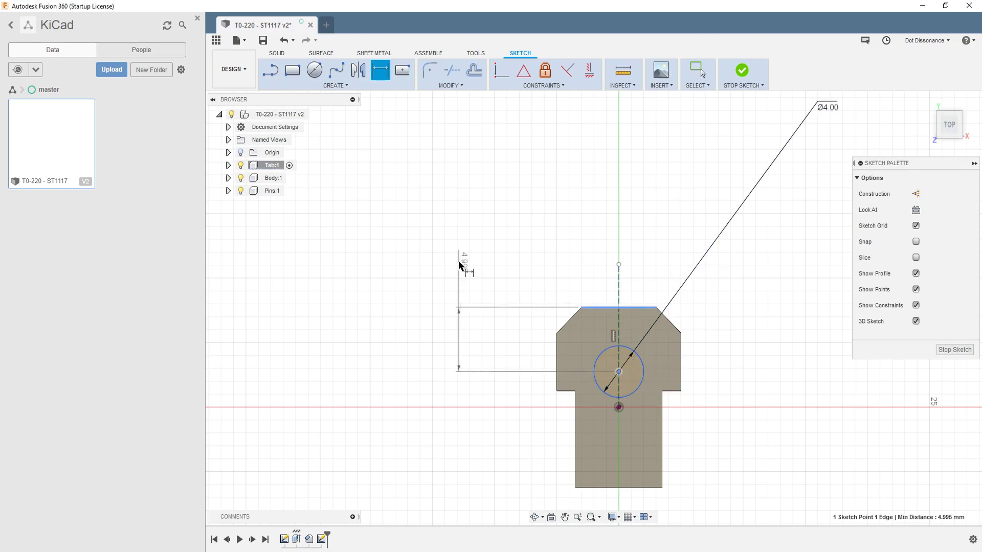
{"action": "left_click", "coordinate": [465, 272]}
{"action": "type", "text": "3.8"}
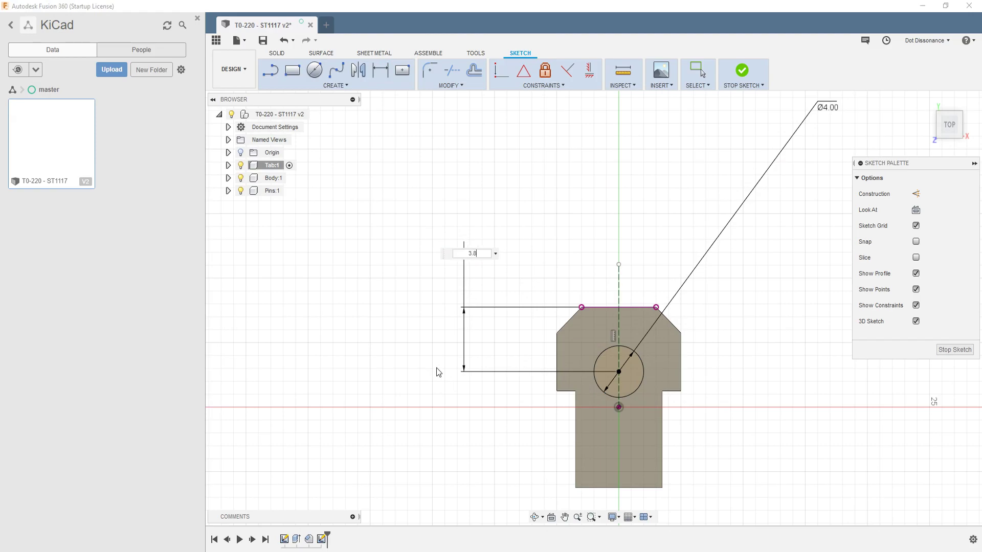
{"action": "key", "text": "Return"}
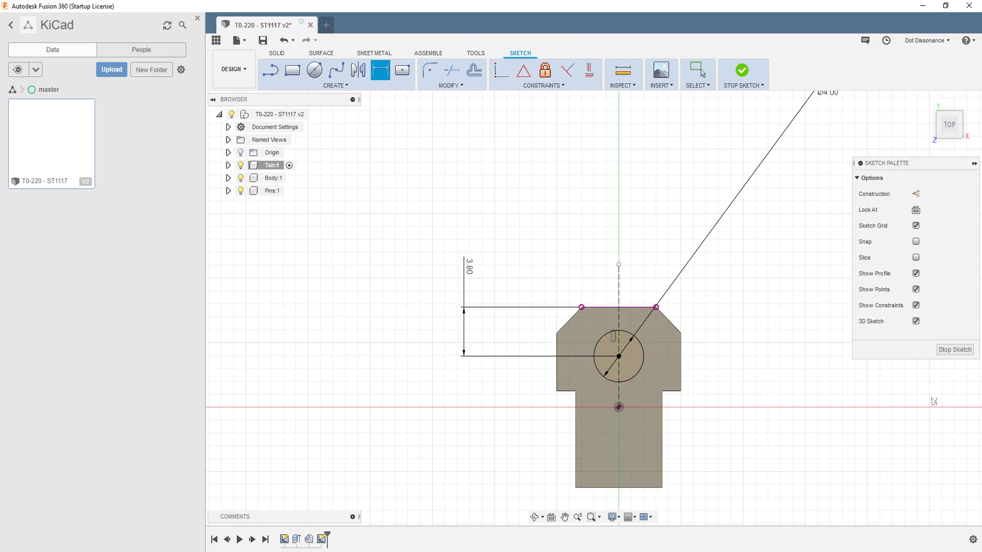
{"action": "double_click", "coordinate": [468, 266]}
{"action": "type", "text": "2"}
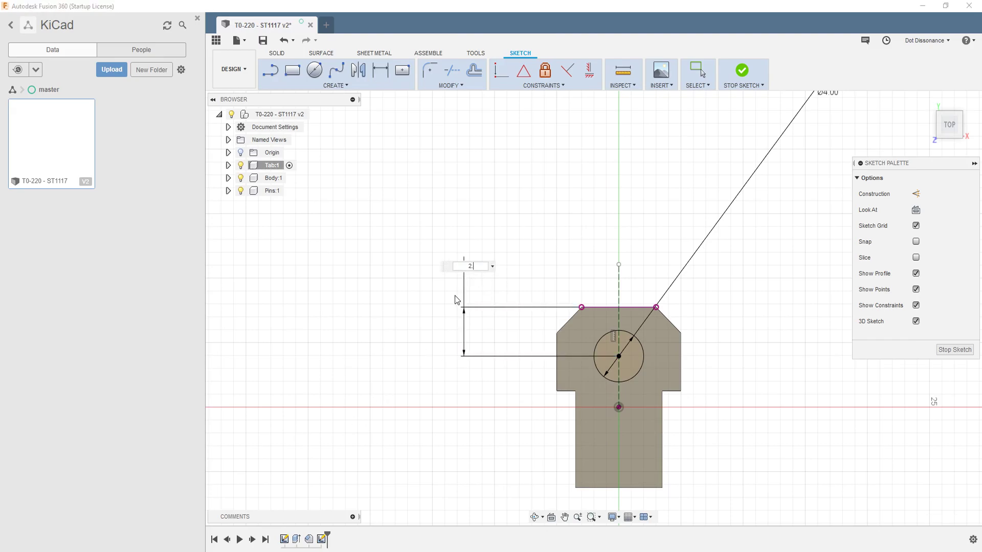
{"action": "type", "text": ".8"}
{"action": "key", "text": "Return"}
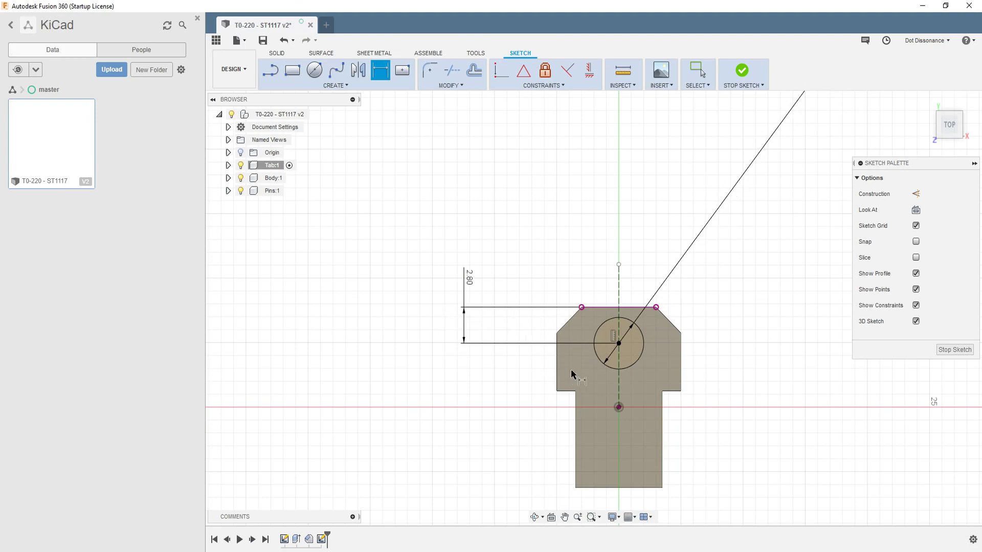
Extrude the circle as a cut through the tab with the extent set to All
{"action": "key", "text": "e"}
{"action": "left_click", "coordinate": [603, 320]}
{"action": "left_click_drag", "start_coordinate": [587, 256], "coordinate": [570, 289]}
{"action": "left_click", "coordinate": [937, 226]}
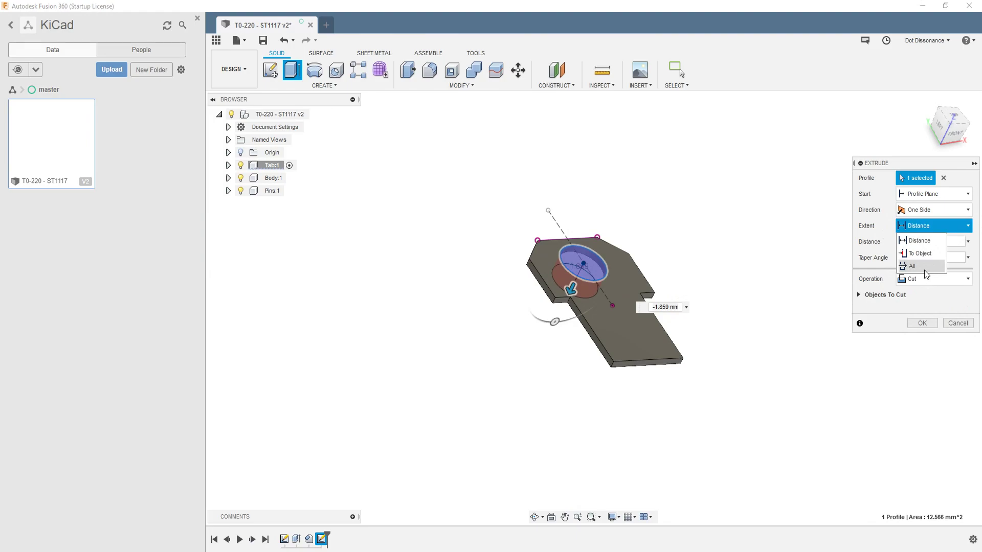
{"action": "left_click", "coordinate": [923, 271]}
{"action": "left_click", "coordinate": [928, 326]}
{"action": "middle_click_drag", "start_coordinate": [821, 322], "coordinate": [688, 241], "text": "shift"}
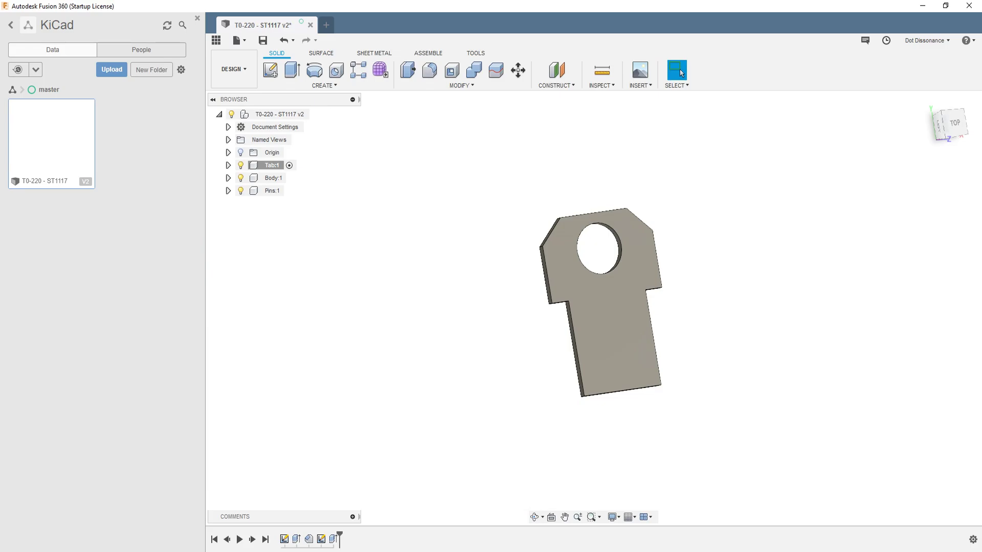
Switch to the browser's mechanical drawing and compare the package outline with the finished tab
{"action": "key", "text": "alt+Tab"}
{"action": "left_click", "coordinate": [231, 77]}
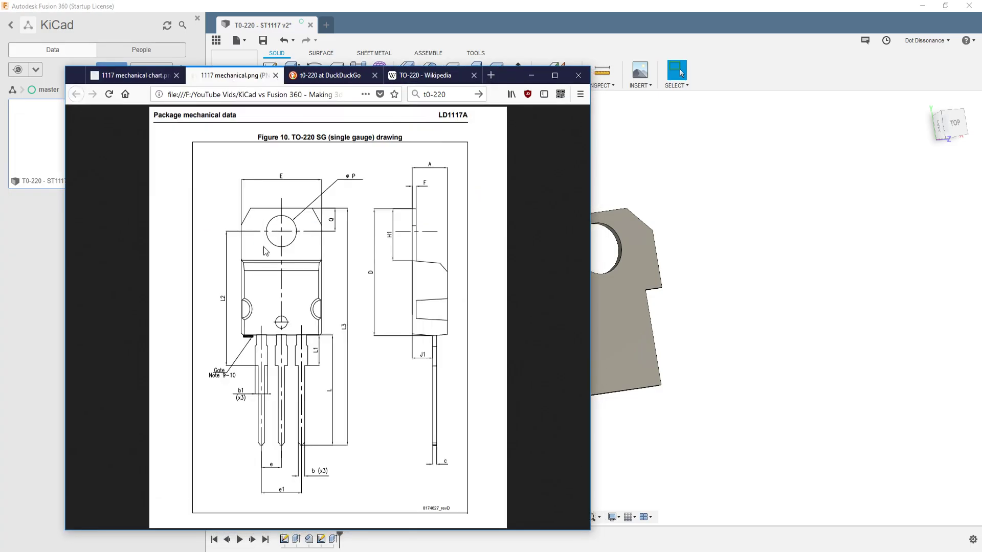
{"action": "mouse_move", "coordinate": [759, 311]}
{"action": "middle_mouse_down", "text": "shift"}
{"action": "mouse_move", "coordinate": [732, 289]}
{"action": "mouse_move", "coordinate": [746, 306]}
{"action": "middle_mouse_up", "text": "shift"}
{"action": "key", "text": "Escape"}
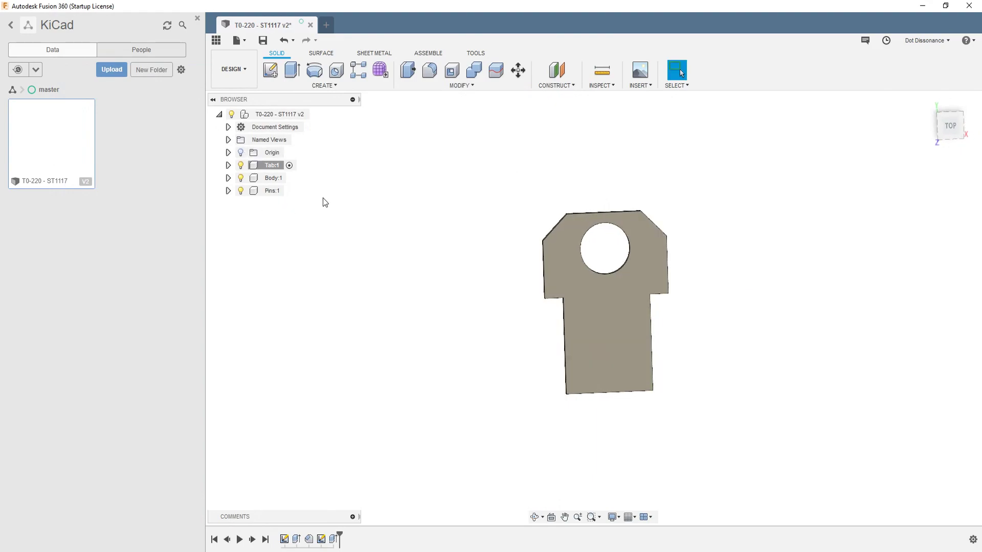
Activate the Body component and start a sketch in it with the Tab component's sketch shown
{"action": "left_click", "coordinate": [273, 179]}
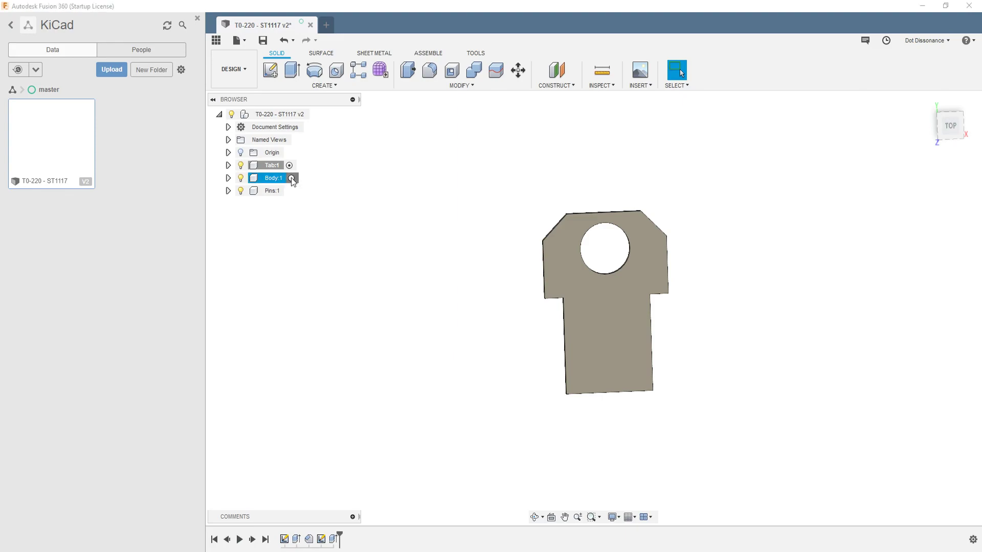
{"action": "left_click", "coordinate": [292, 178]}
{"action": "double_click", "coordinate": [273, 167]}
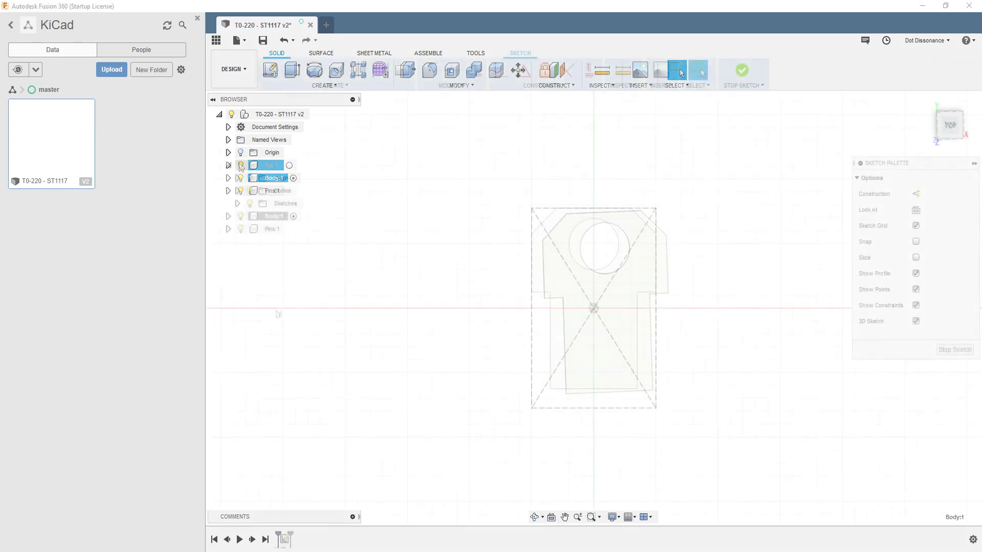
Project the Tab sketch's rectangle sides, lower edge and left shoulder line into the Body sketch and make them construction lines
{"action": "left_click", "coordinate": [531, 355]}
{"action": "left_click", "coordinate": [572, 408], "text": "shift"}
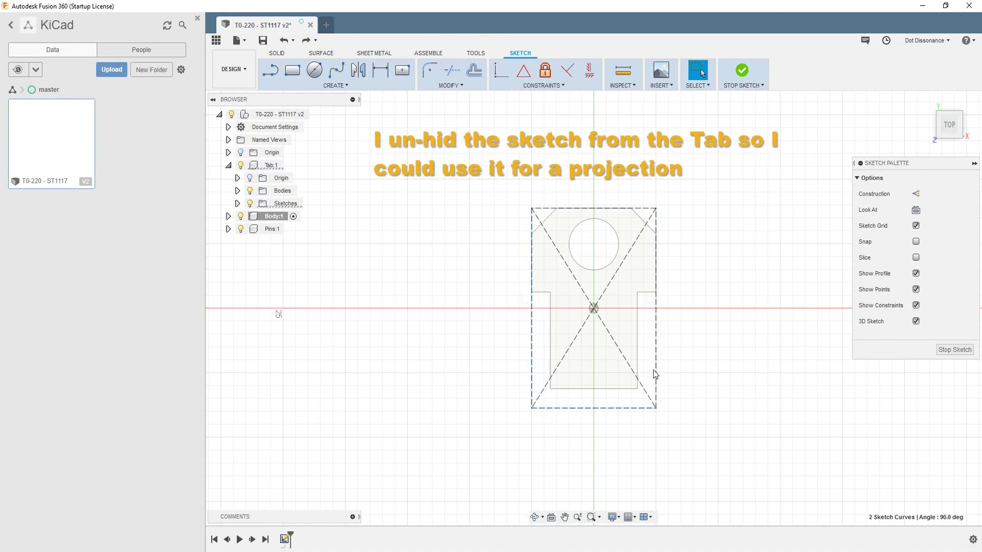
{"action": "left_click", "coordinate": [656, 372], "text": "shift"}
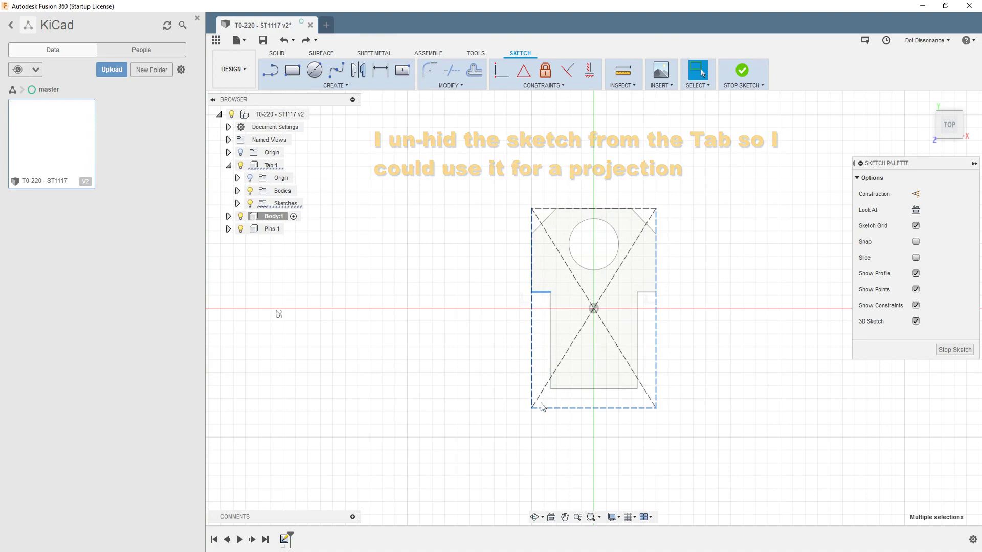
{"action": "key", "text": "p"}
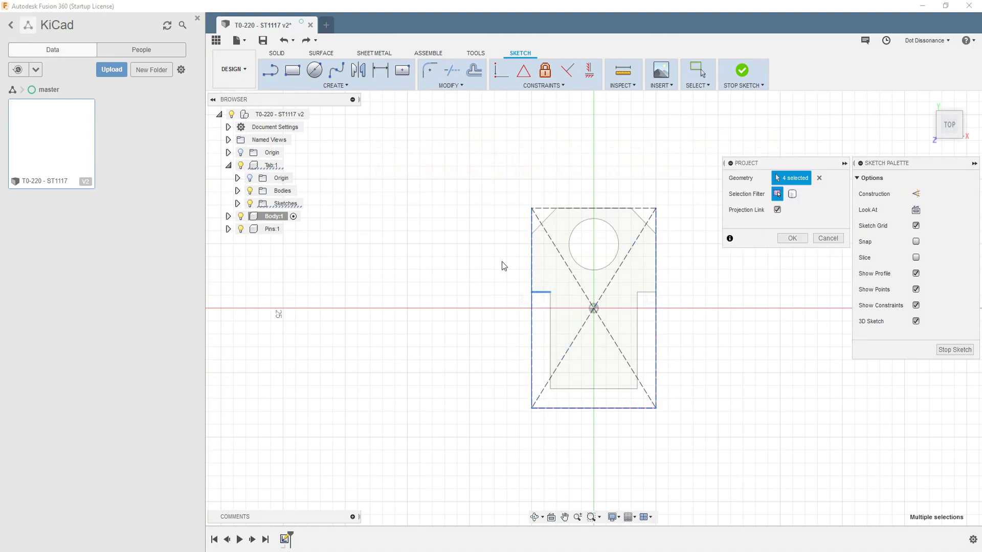
{"action": "key", "text": "Return"}
{"action": "mouse_move", "coordinate": [467, 151]}
{"action": "left_mouse_down"}
{"action": "mouse_move", "coordinate": [723, 446]}
{"action": "mouse_move", "coordinate": [710, 433]}
{"action": "left_mouse_up"}
{"action": "key", "text": "x"}
{"action": "left_click", "coordinate": [428, 242]}
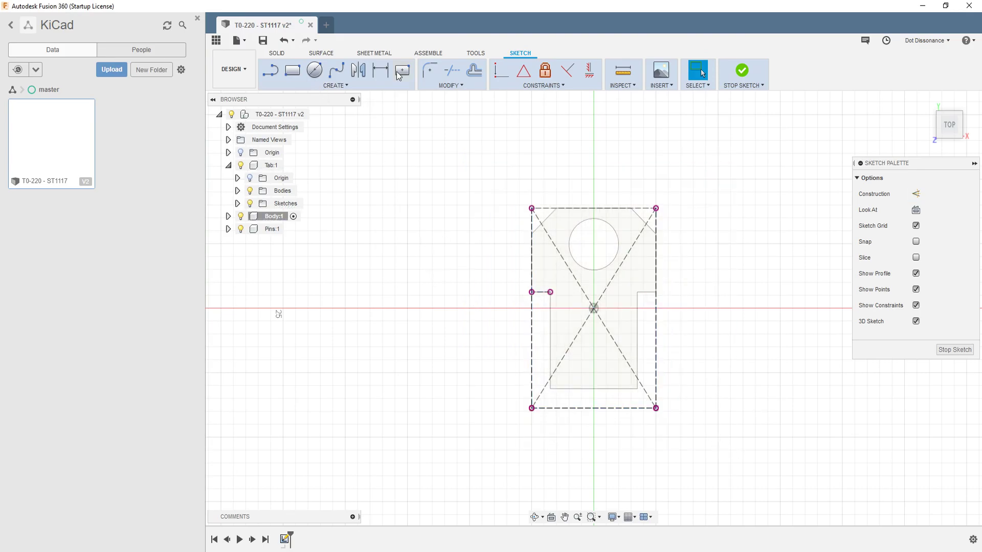
{"action": "left_click", "coordinate": [330, 85]}
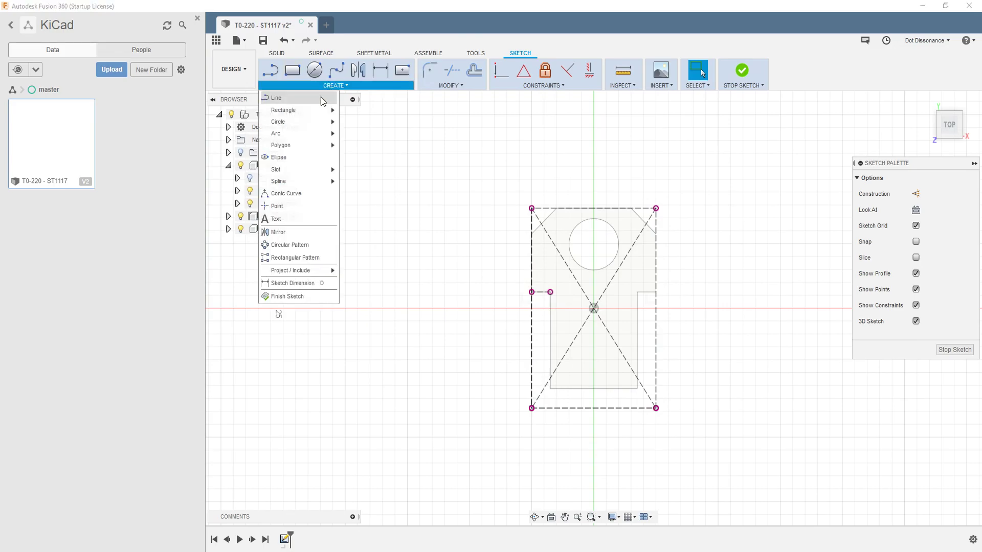
{"action": "mouse_move", "coordinate": [329, 111]}
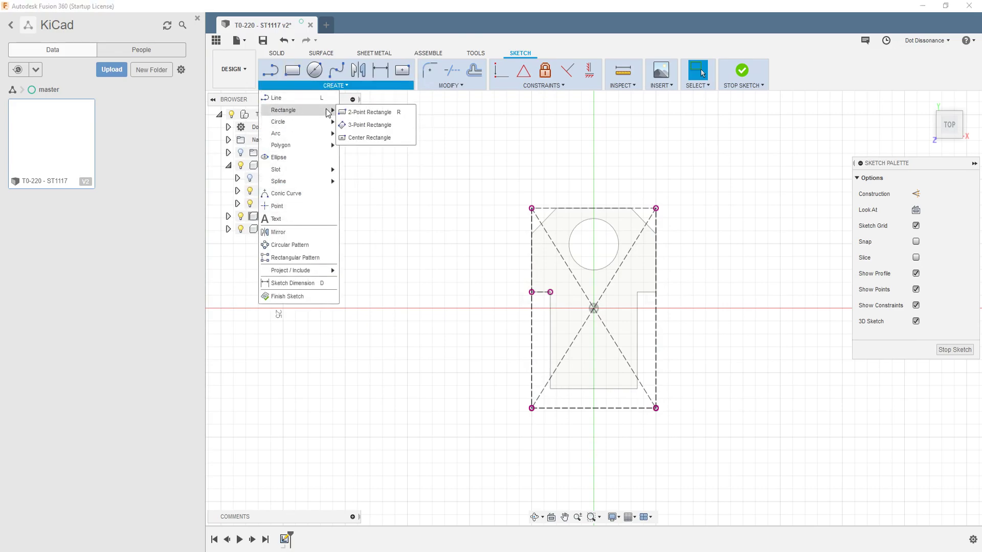
{"action": "left_click", "coordinate": [380, 125]}
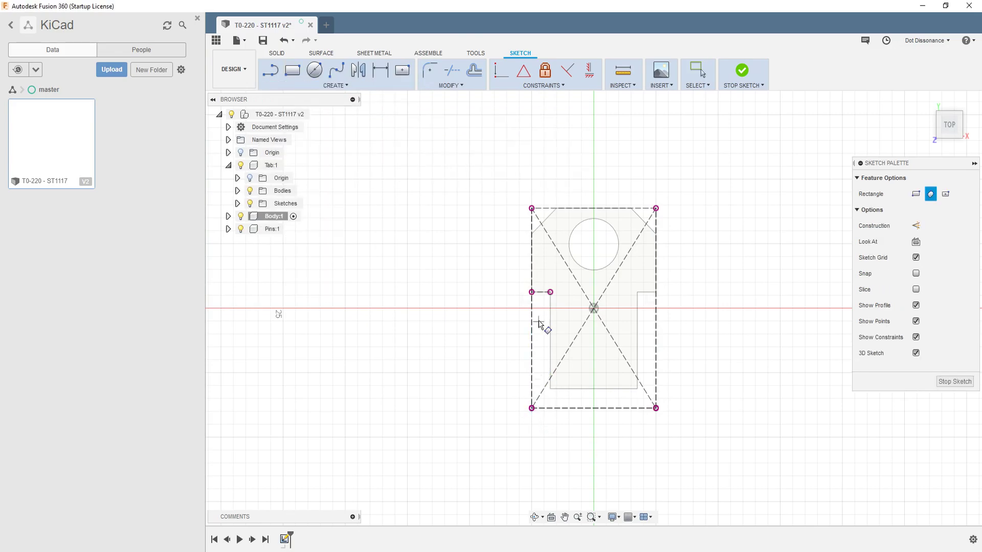
{"action": "left_click", "coordinate": [532, 408]}
{"action": "left_click", "coordinate": [656, 407]}
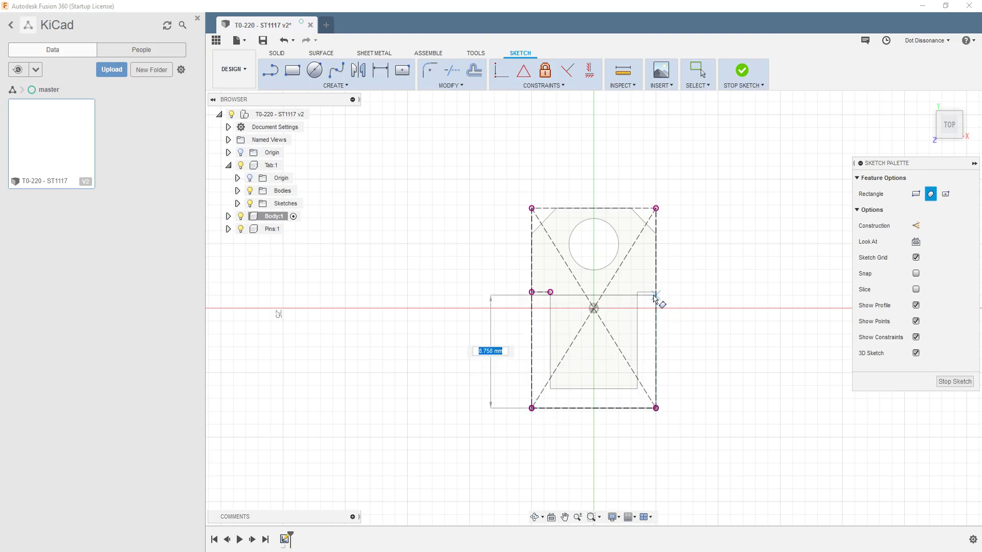
{"action": "key", "text": "Escape"}
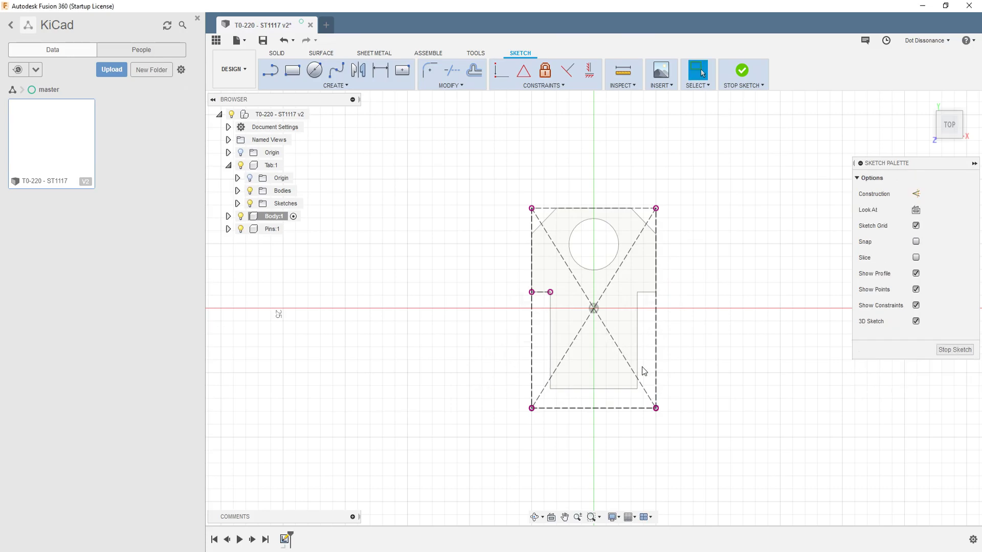
Draw a 3-point rectangle across the projected outline's two lower corners and up to the outer end of the shoulder line
{"action": "left_click", "coordinate": [312, 85]}
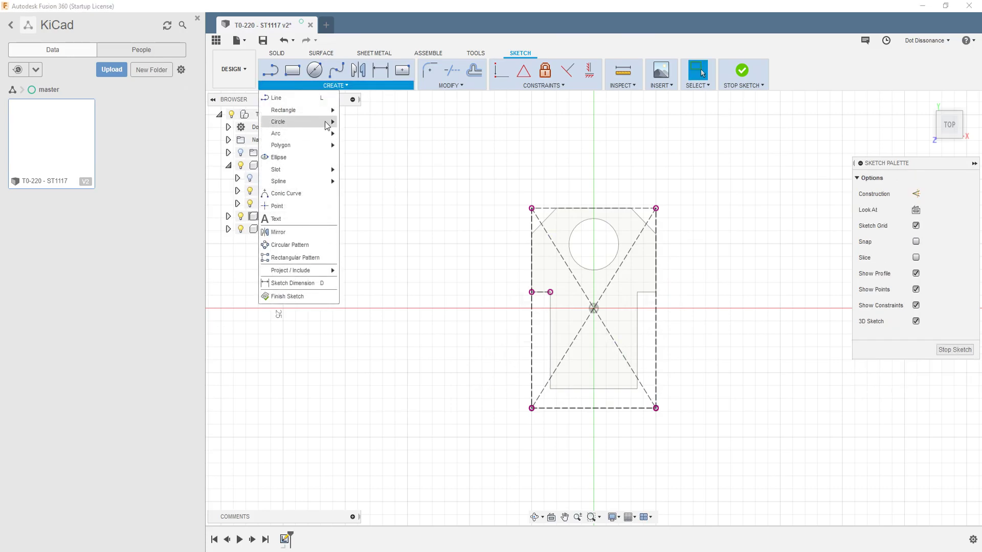
{"action": "mouse_move", "coordinate": [301, 110]}
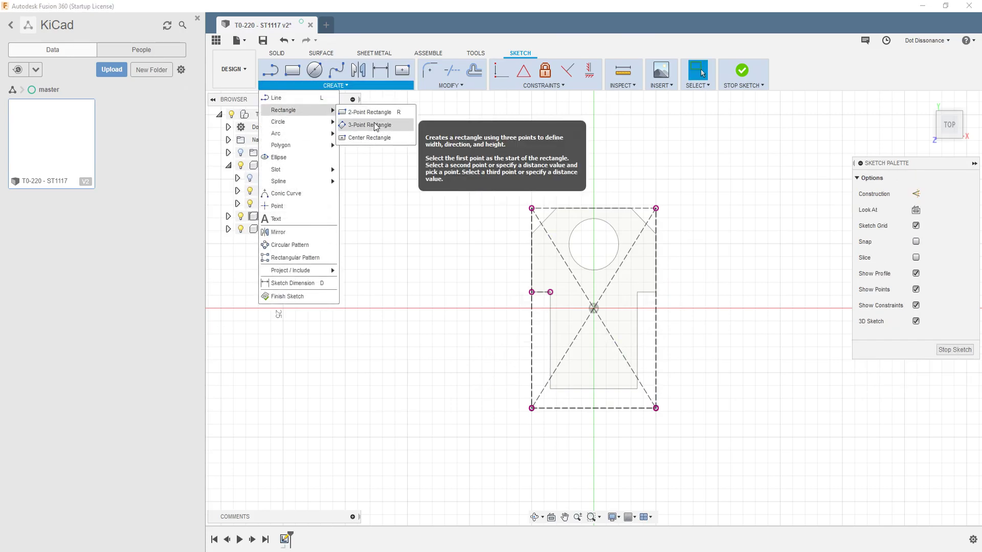
{"action": "left_click", "coordinate": [373, 124]}
{"action": "left_click", "coordinate": [656, 409]}
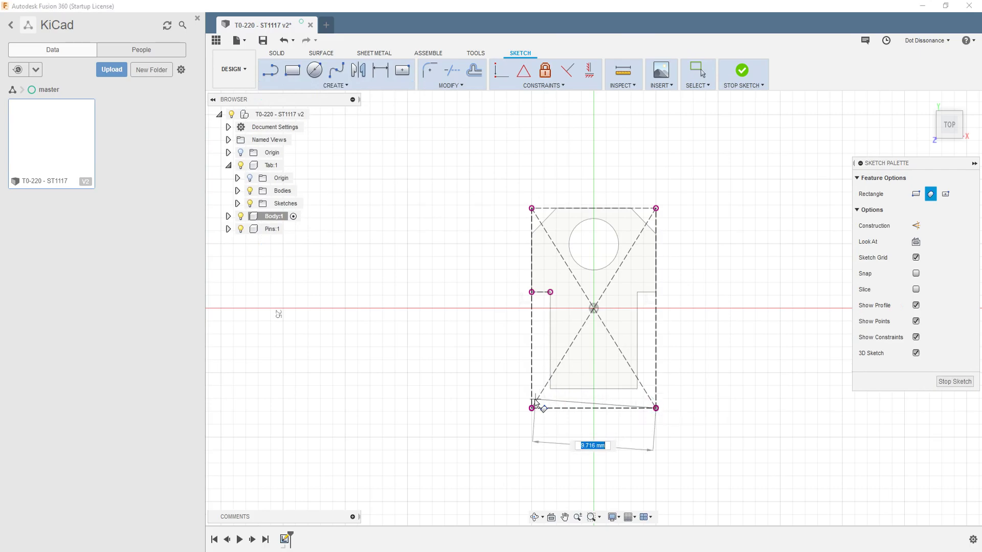
{"action": "left_click", "coordinate": [531, 408]}
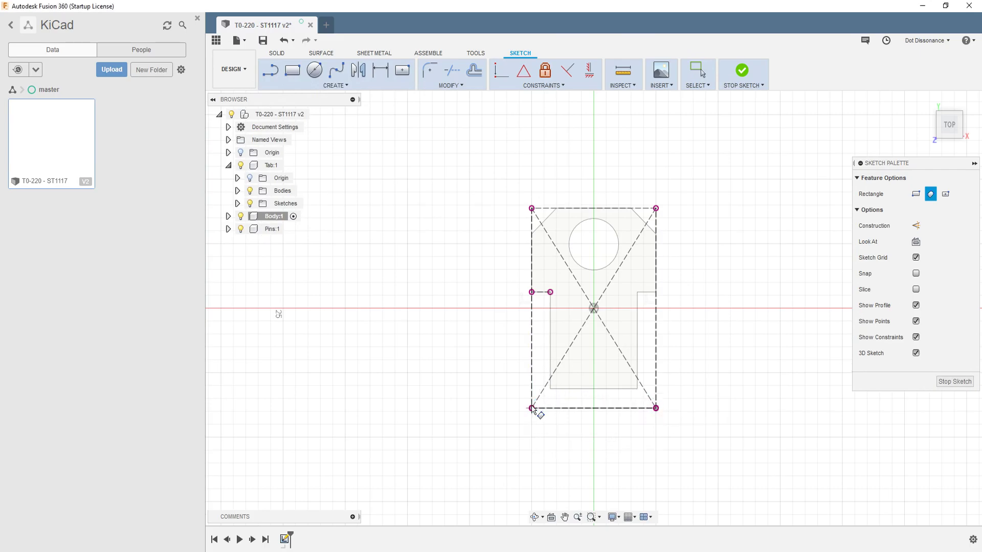
{"action": "left_click", "coordinate": [531, 292]}
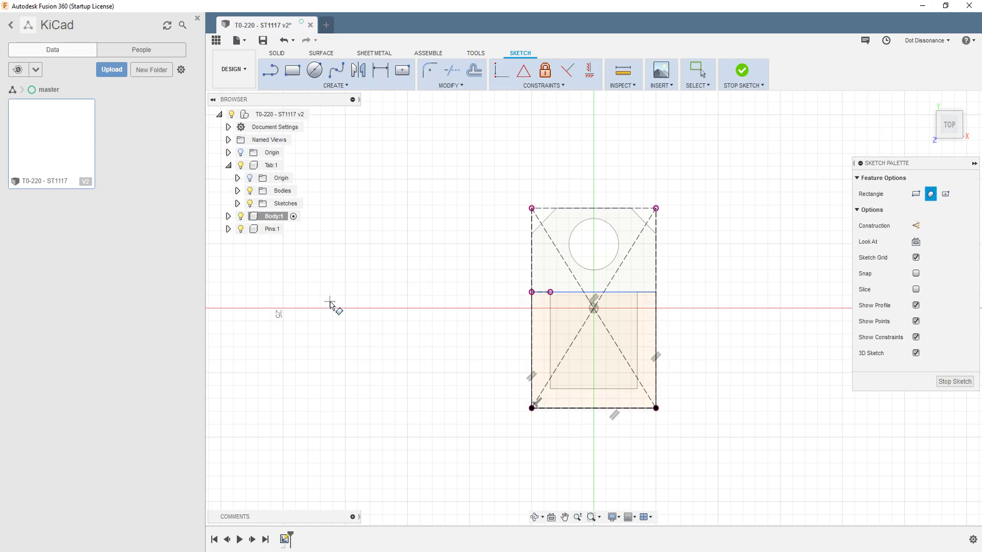
{"action": "key", "text": "Escape"}
Pull the rectangle's upper edge off the shoulder line and constrain it collinear with the projected shoulder line
{"action": "mouse_move", "coordinate": [575, 292]}
{"action": "left_mouse_down"}
{"action": "mouse_move", "coordinate": [569, 262]}
{"action": "mouse_move", "coordinate": [563, 284]}
{"action": "left_mouse_up"}
{"action": "left_click", "coordinate": [542, 292], "text": "shift"}
{"action": "left_click", "coordinate": [544, 86]}
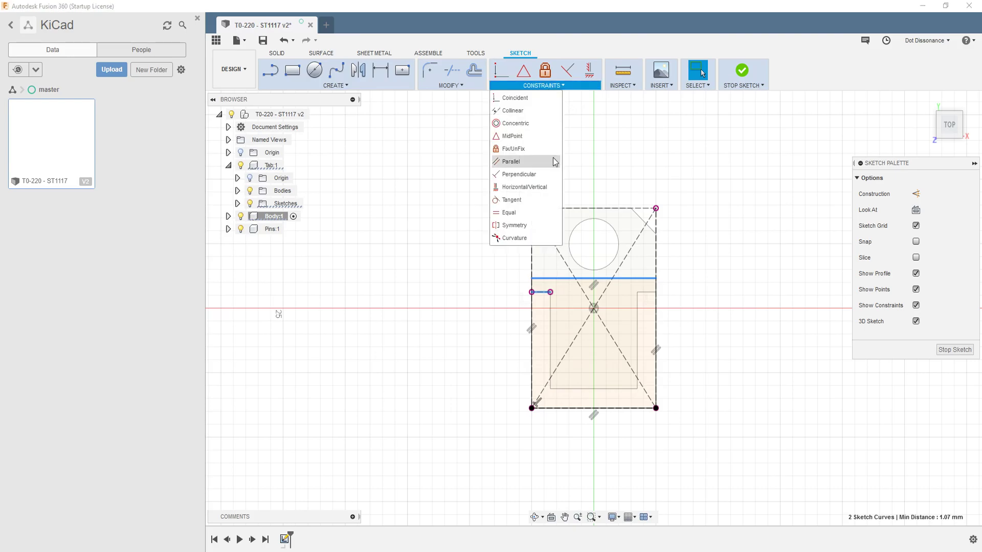
{"action": "left_click", "coordinate": [529, 116]}
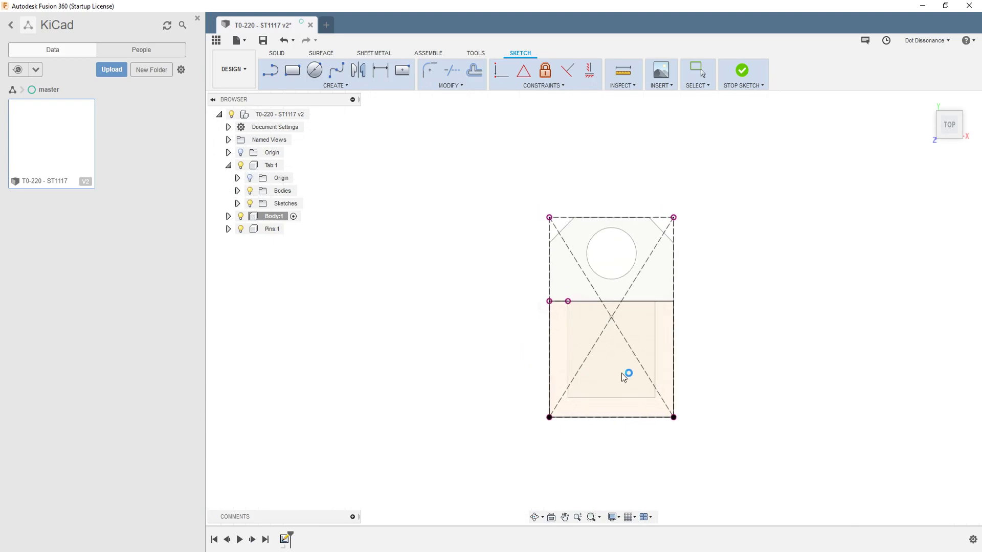
Extrude the rectangle as a new body, taking the package thickness from the datasheet's mechanical data table
{"action": "key", "text": "e"}
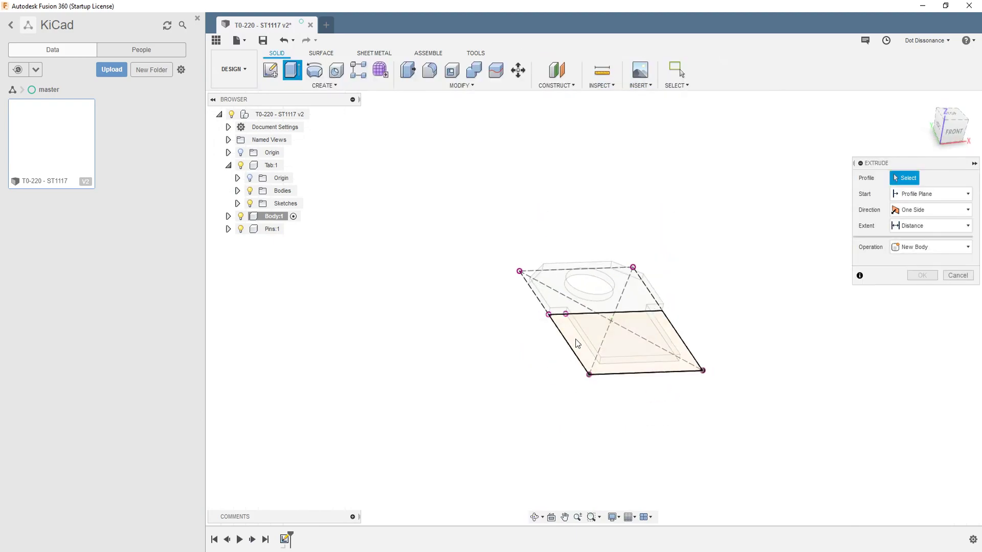
{"action": "left_click", "coordinate": [576, 343]}
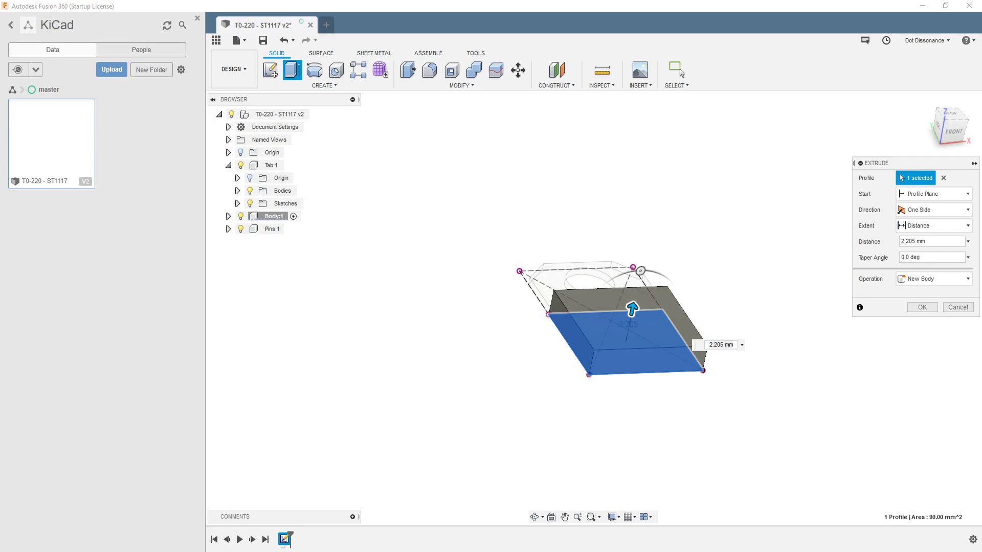
{"action": "left_click", "coordinate": [654, 551]}
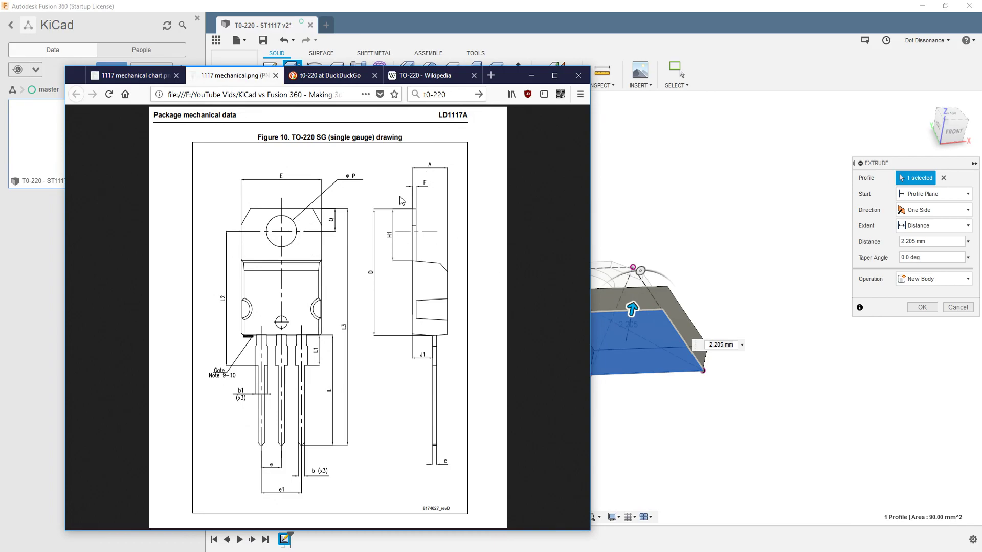
{"action": "left_click", "coordinate": [138, 75]}
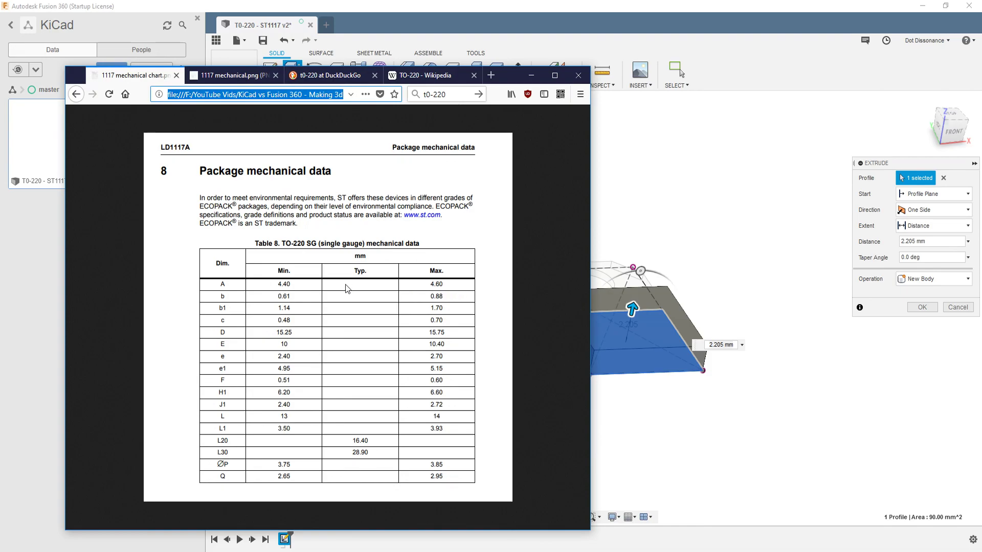
{"action": "left_click", "coordinate": [531, 75]}
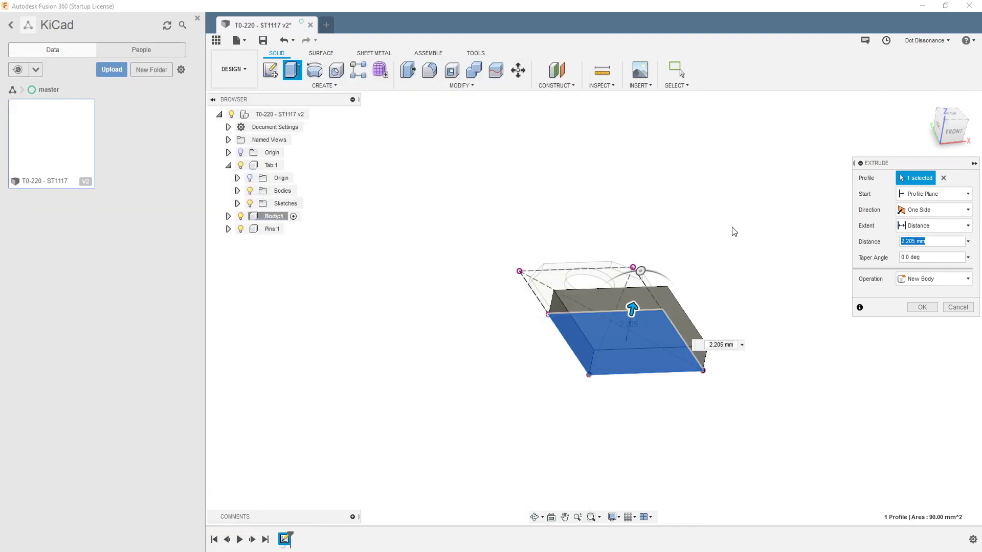
{"action": "key", "text": "Return"}
Hide the Tab component and start a sketch on the bottom face of the extruded body
{"action": "middle_click_drag", "start_coordinate": [655, 305], "coordinate": [554, 241], "text": "shift"}
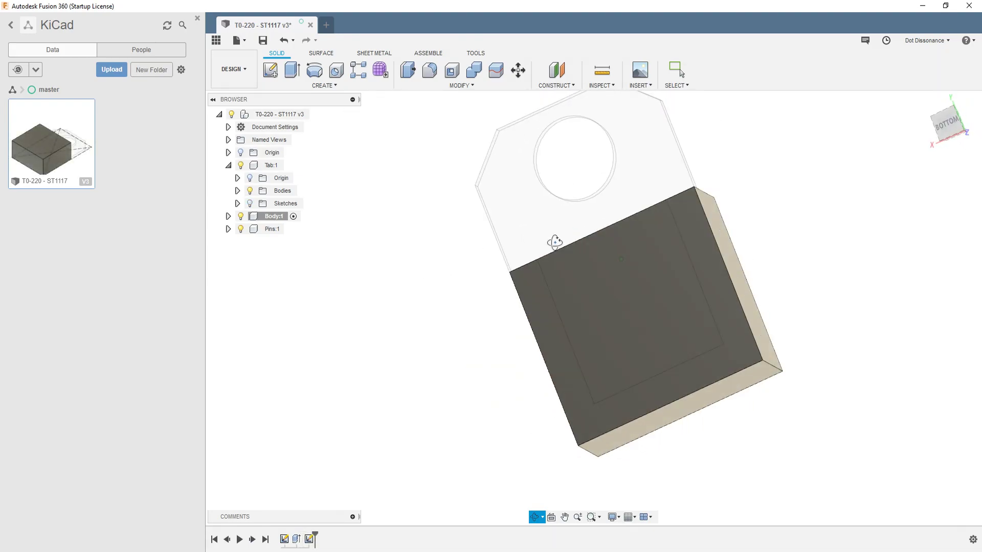
{"action": "left_click", "coordinate": [241, 166]}
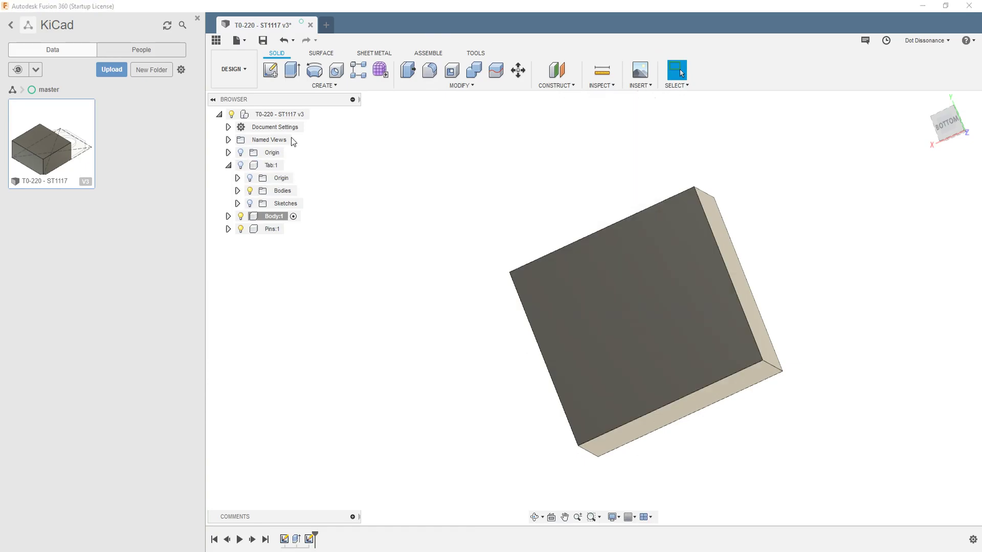
{"action": "left_click", "coordinate": [271, 70]}
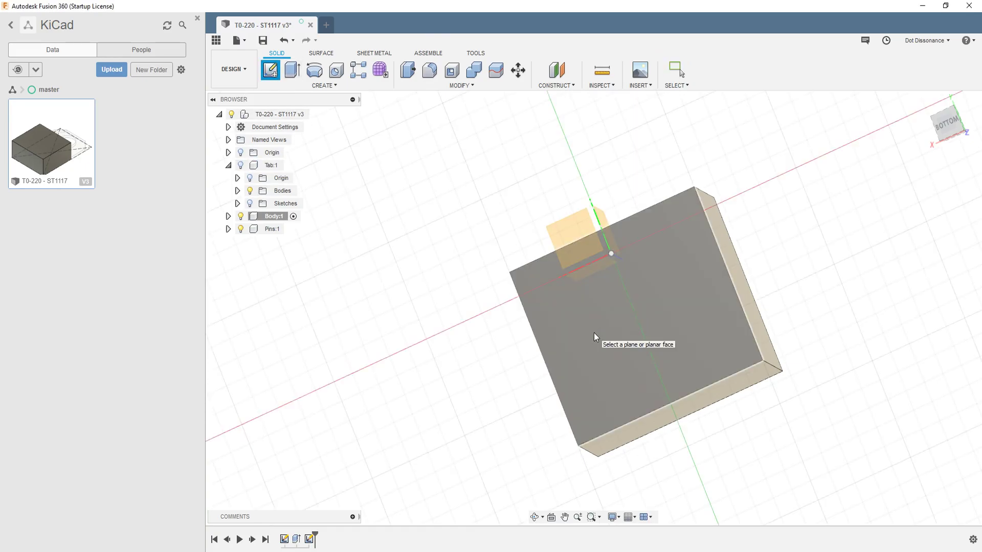
{"action": "left_click", "coordinate": [593, 332]}
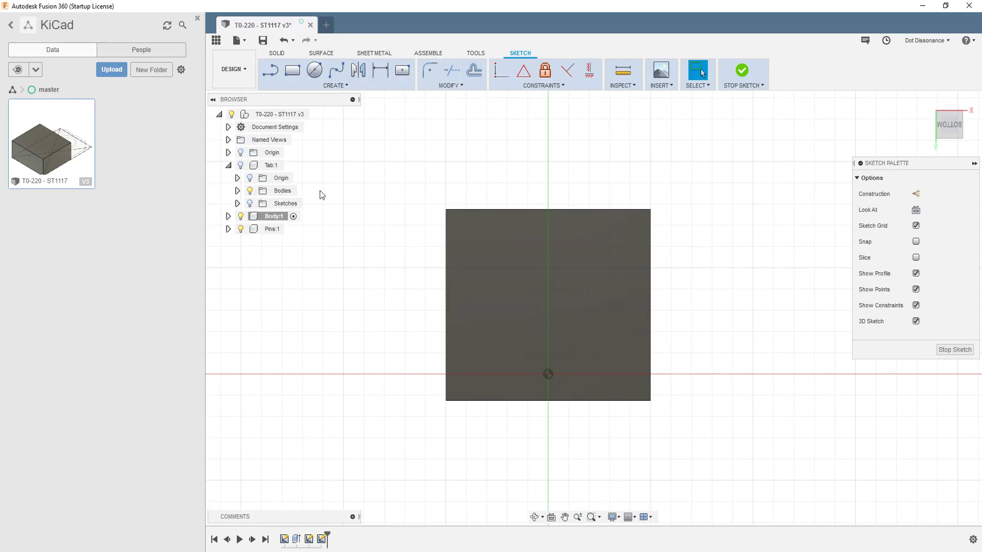
Show the Tab component and project the three outer edges of its narrow section onto the bottom-face sketch
{"action": "left_click", "coordinate": [240, 165]}
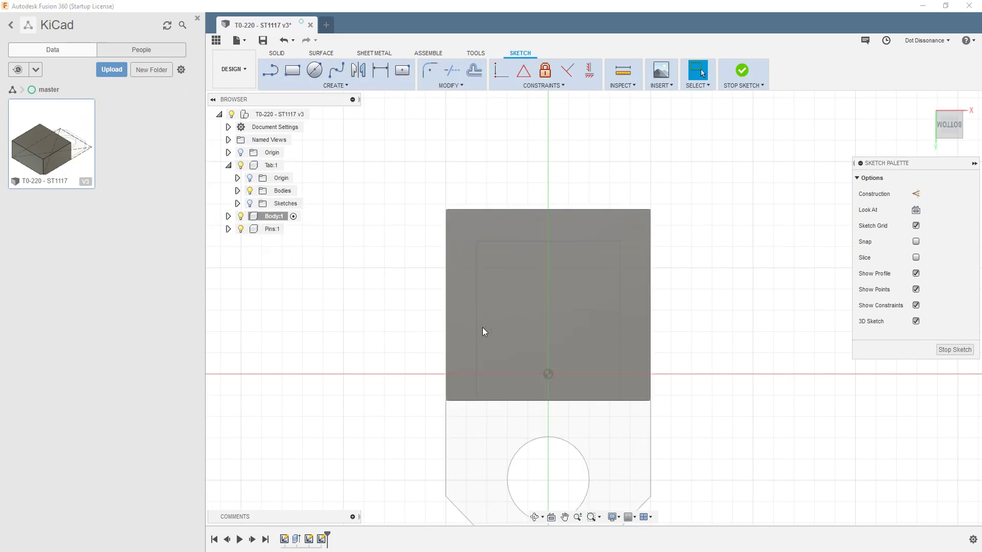
{"action": "middle_click_drag", "start_coordinate": [475, 366], "coordinate": [482, 285], "text": "shift"}
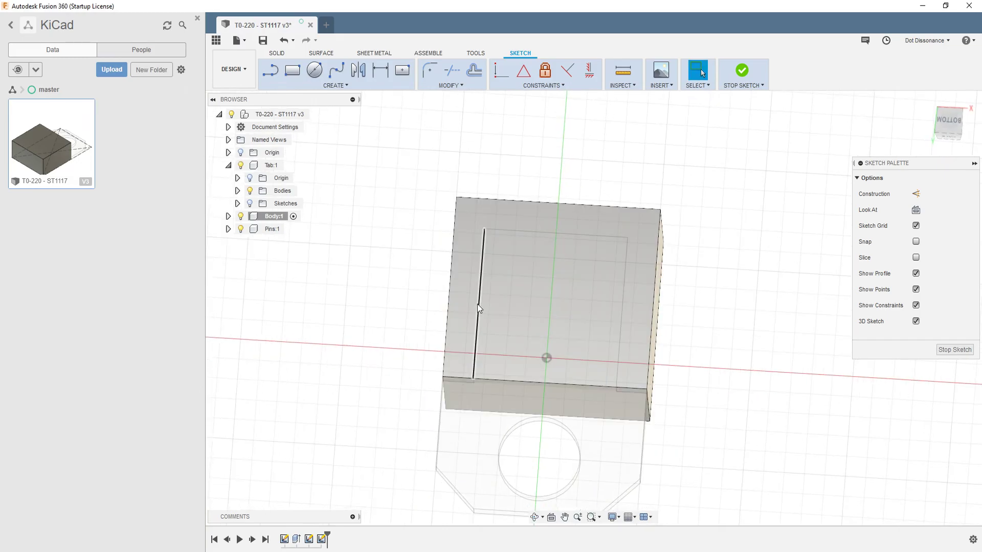
{"action": "left_click", "coordinate": [477, 303]}
{"action": "left_click", "coordinate": [492, 229]}
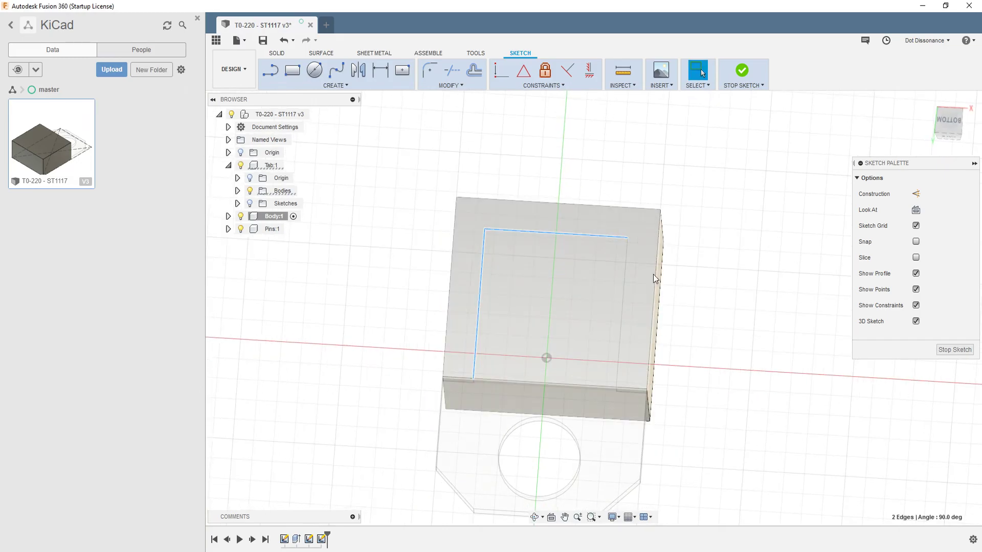
{"action": "left_click", "coordinate": [623, 281]}
{"action": "key", "text": "p"}
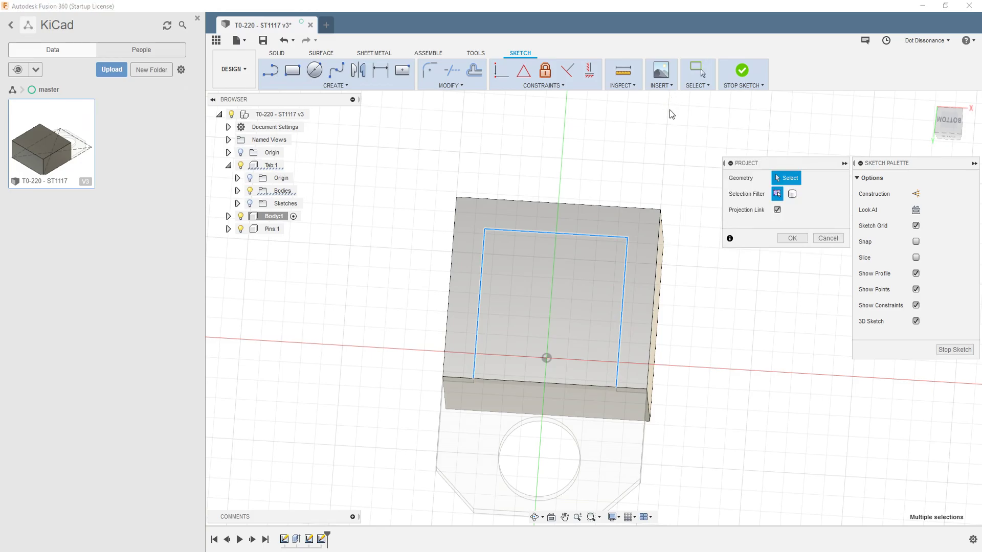
{"action": "left_click", "coordinate": [792, 238]}
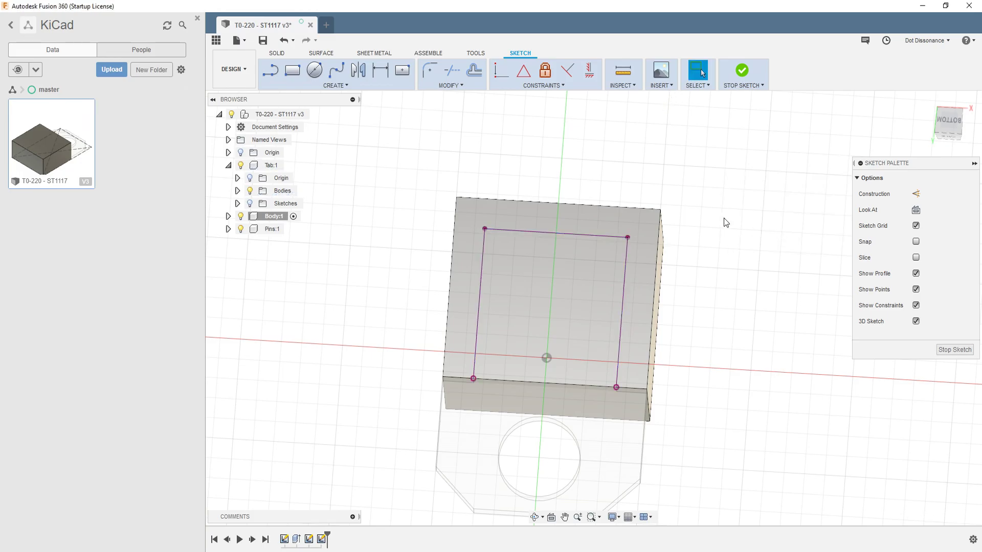
Close the projected outline with a line between its two open endpoints on the body's edge
{"action": "left_click", "coordinate": [266, 70]}
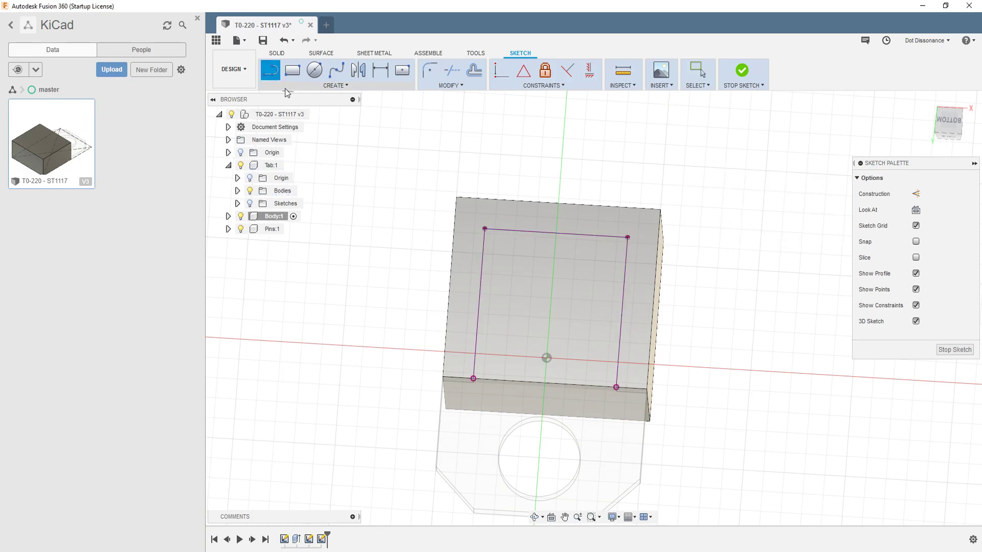
{"action": "left_click", "coordinate": [473, 379]}
{"action": "left_click", "coordinate": [616, 387]}
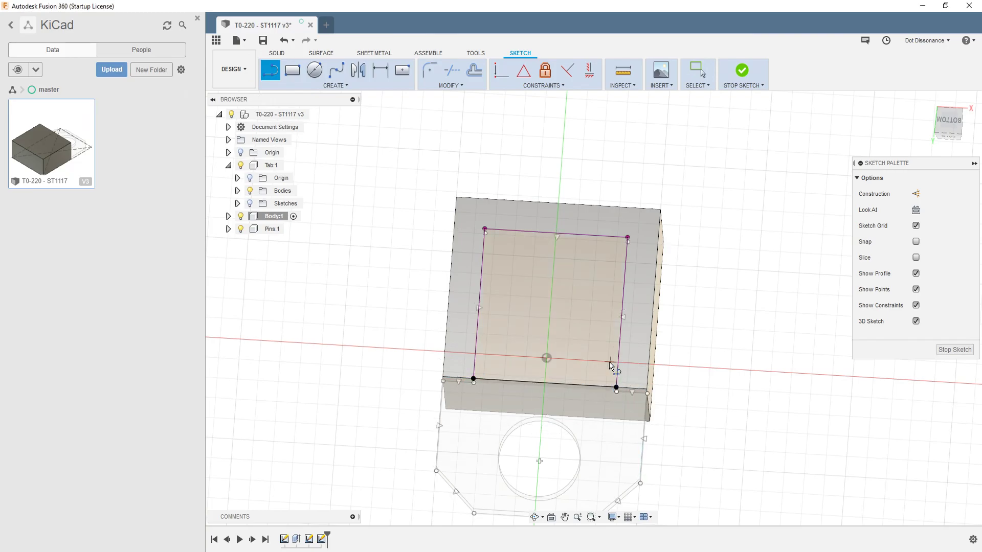
{"action": "key", "text": "e"}
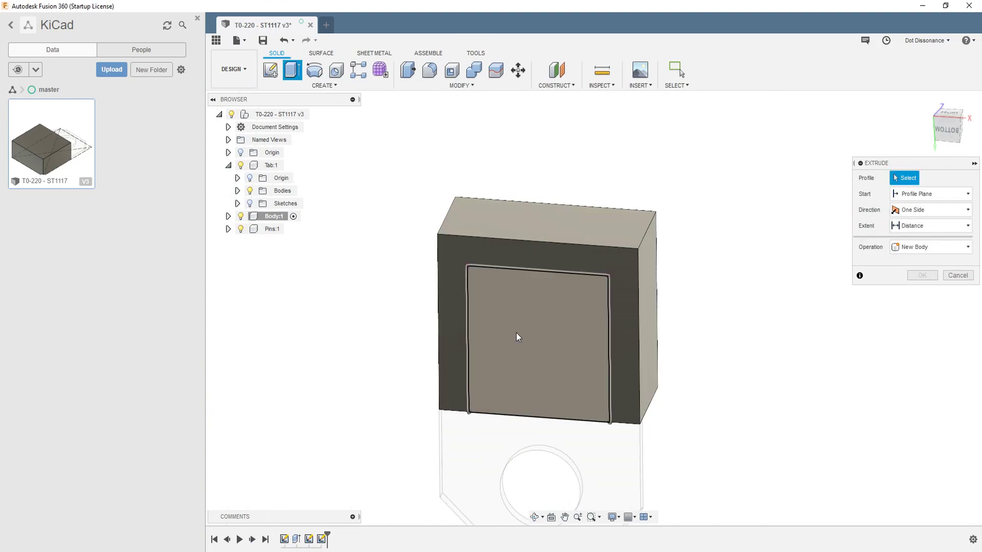
{"action": "left_click", "coordinate": [541, 335]}
{"action": "middle_click_drag", "start_coordinate": [541, 335], "coordinate": [492, 300], "text": "shift"}
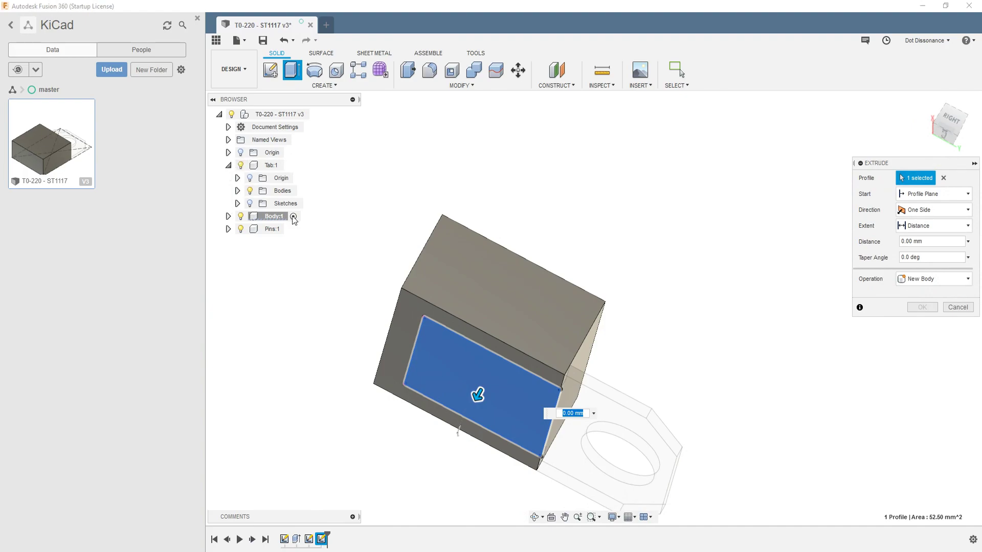
{"action": "middle_click_drag", "start_coordinate": [679, 266], "coordinate": [579, 236], "text": "shift"}
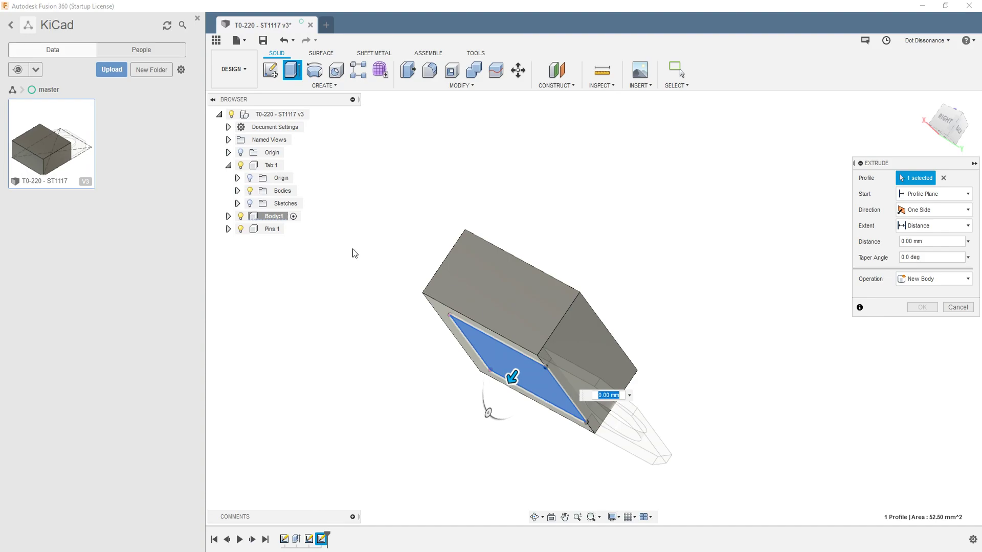
{"action": "left_click", "coordinate": [241, 166]}
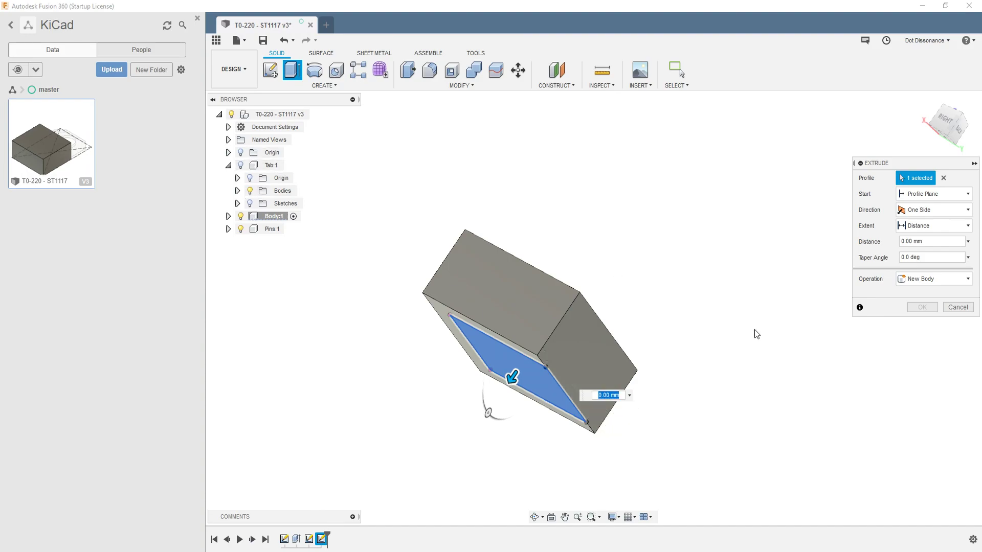
{"action": "left_click", "coordinate": [957, 307]}
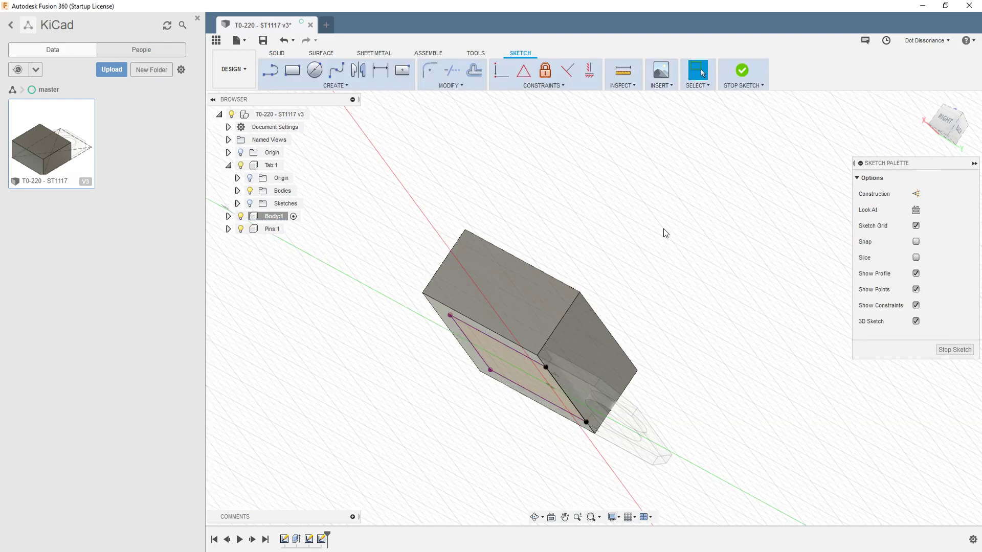
Cut the projected tab outline 0.6 mm deep into the body's bottom face, hiding the Tab component only during the cut
{"action": "left_click", "coordinate": [240, 165]}
{"action": "key", "text": "e"}
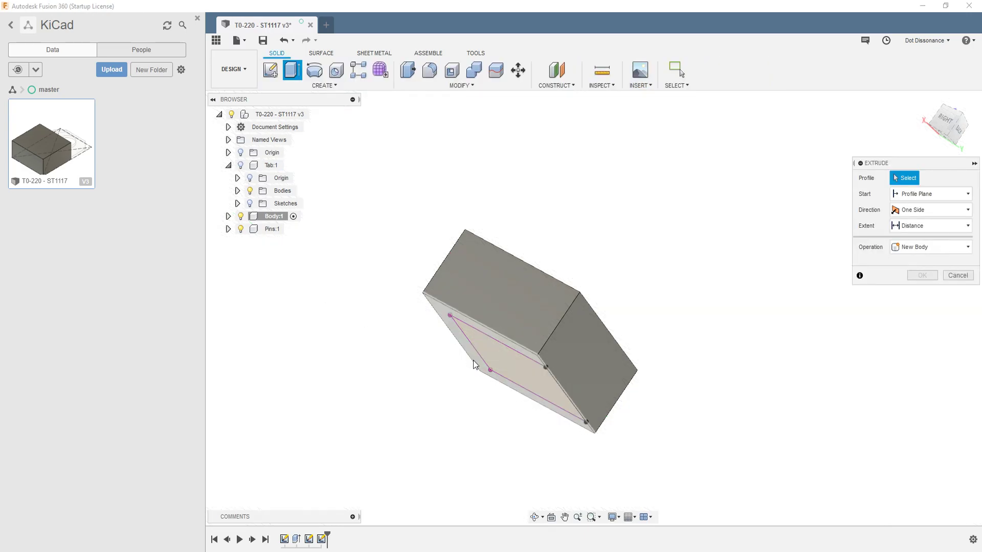
{"action": "left_click", "coordinate": [499, 364]}
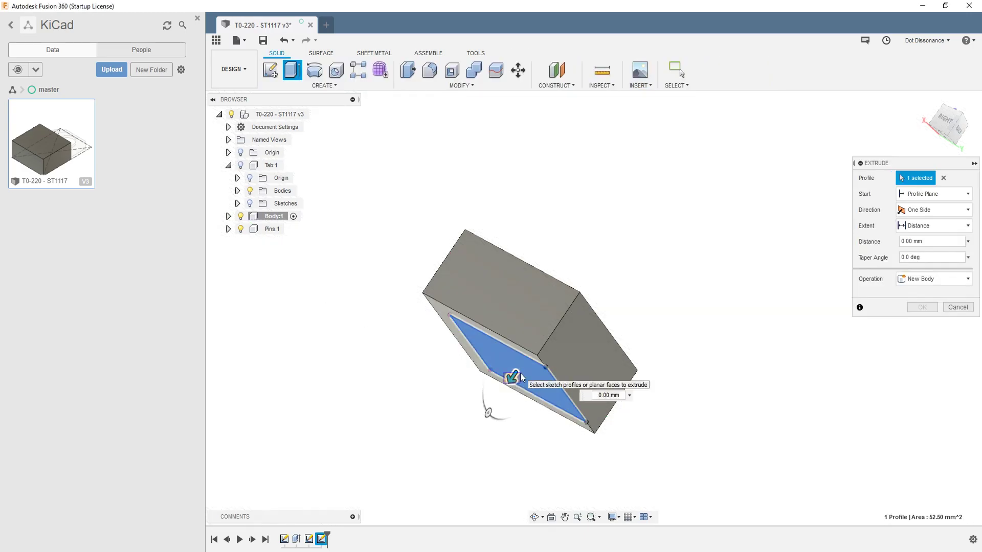
{"action": "left_click_drag", "start_coordinate": [509, 377], "coordinate": [528, 347]}
{"action": "left_click", "coordinate": [920, 241]}
{"action": "type", "text": "-0.6"}
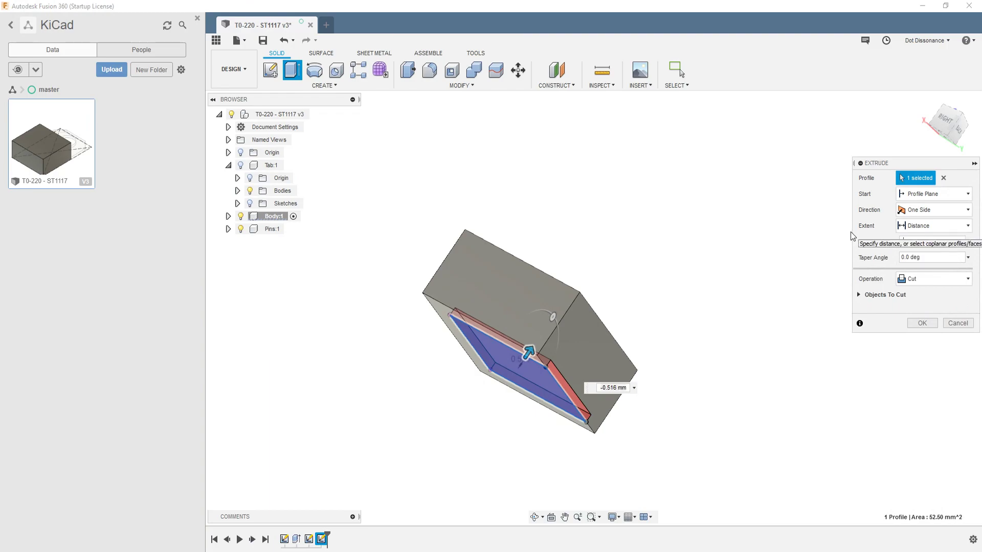
{"action": "key", "text": "Return"}
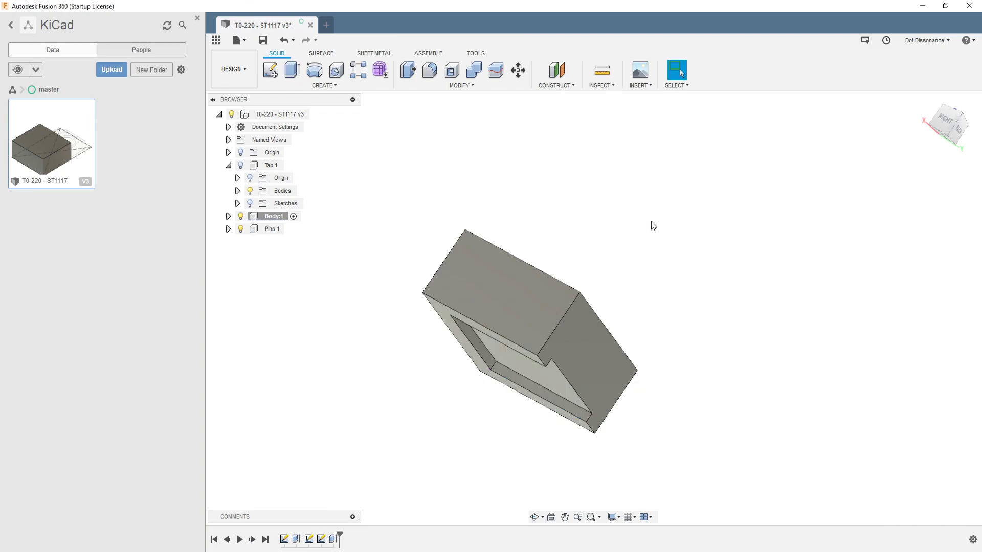
{"action": "left_click", "coordinate": [241, 165]}
{"action": "middle_click_drag", "start_coordinate": [537, 258], "coordinate": [520, 412], "text": "shift"}
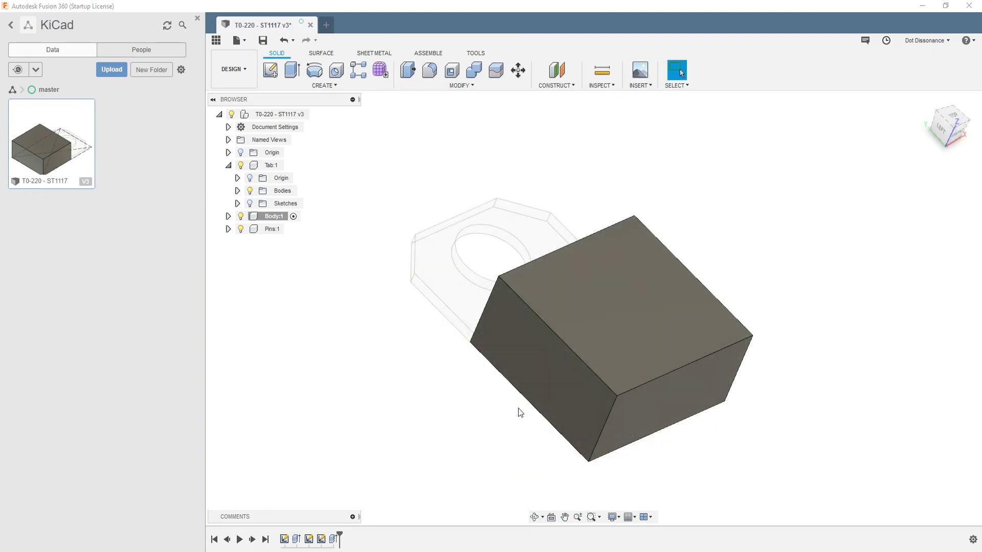
{"action": "middle_click_drag", "start_coordinate": [589, 380], "coordinate": [587, 357], "text": "shift"}
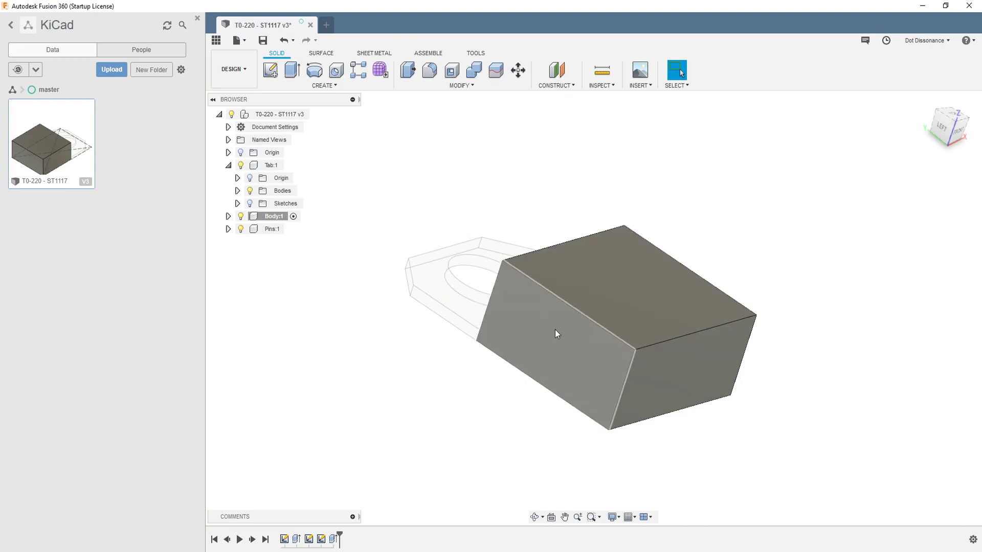
{"action": "middle_click_drag", "start_coordinate": [636, 317], "coordinate": [639, 329], "text": "shift"}
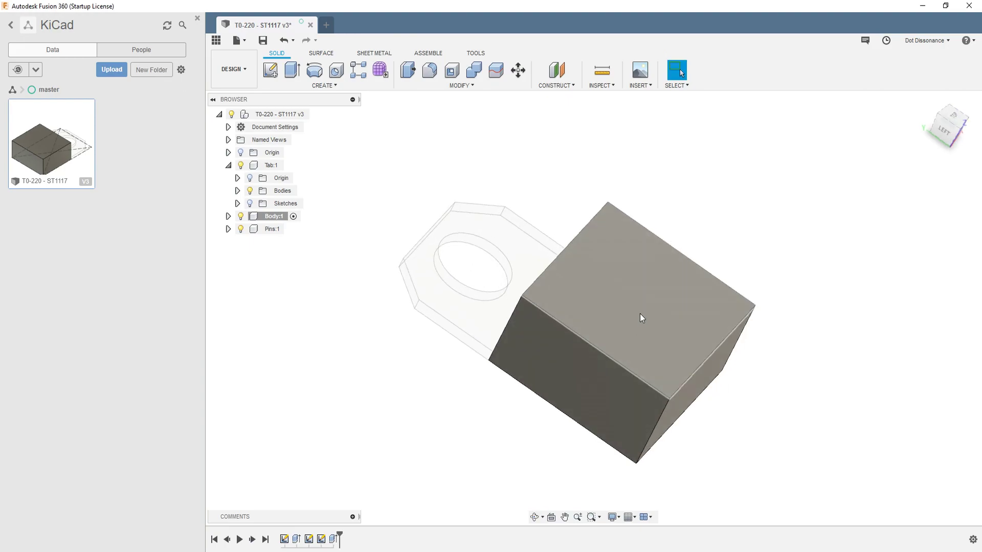
{"action": "middle_click_drag", "start_coordinate": [600, 341], "coordinate": [575, 318], "text": "shift"}
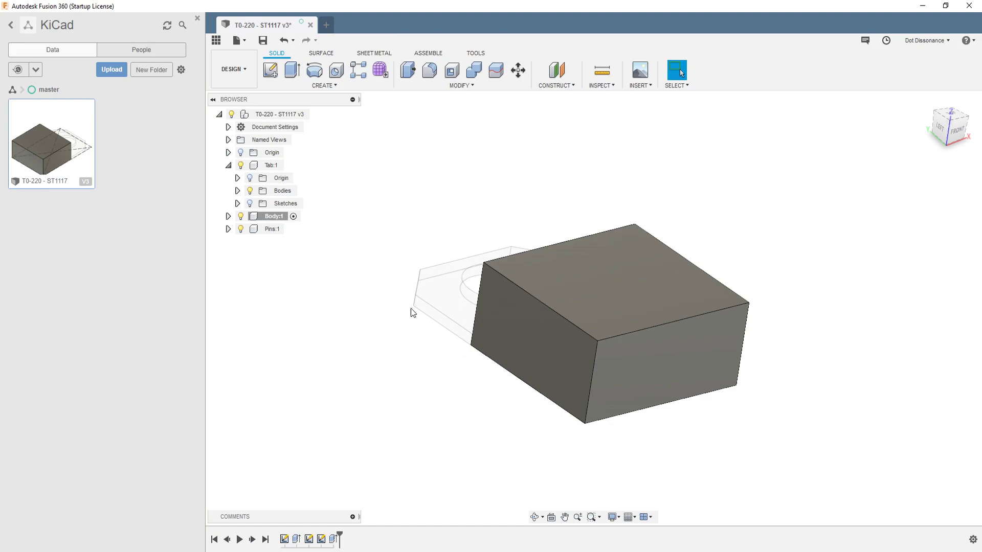
{"action": "scroll", "coordinate": [652, 217], "scroll_direction": "down", "scroll_amount": 2}
{"action": "scroll", "coordinate": [652, 237], "scroll_direction": "up", "scroll_amount": 1}
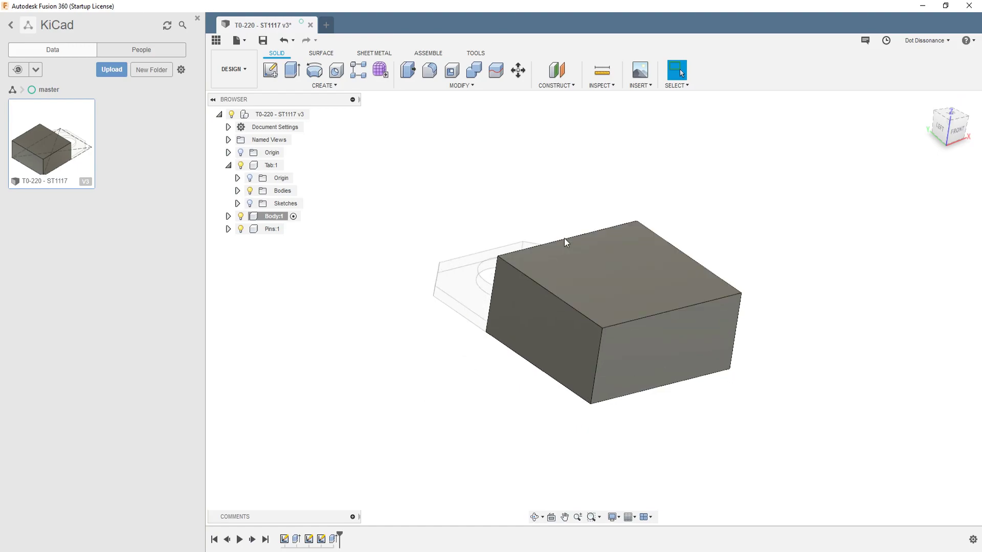
{"action": "left_click", "coordinate": [459, 86]}
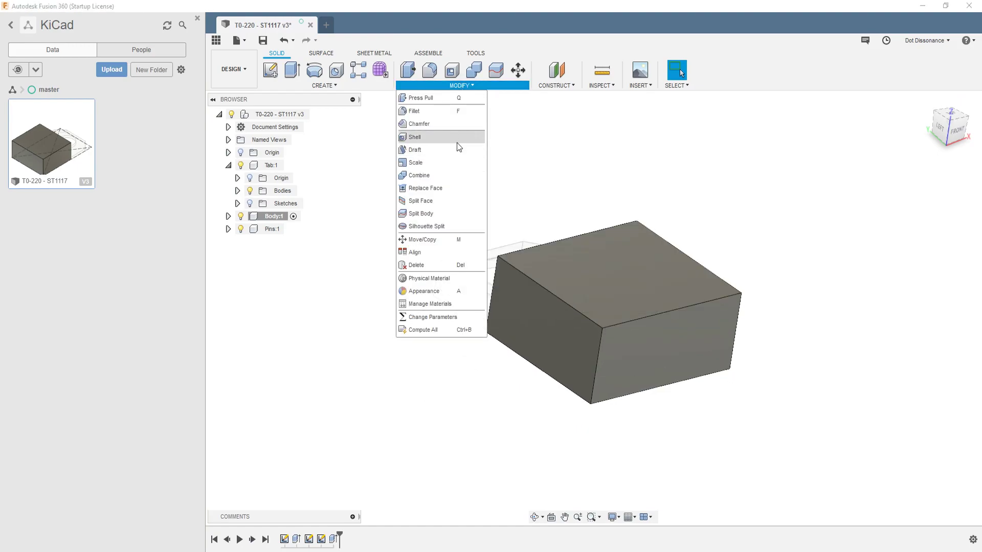
{"action": "left_click", "coordinate": [418, 149]}
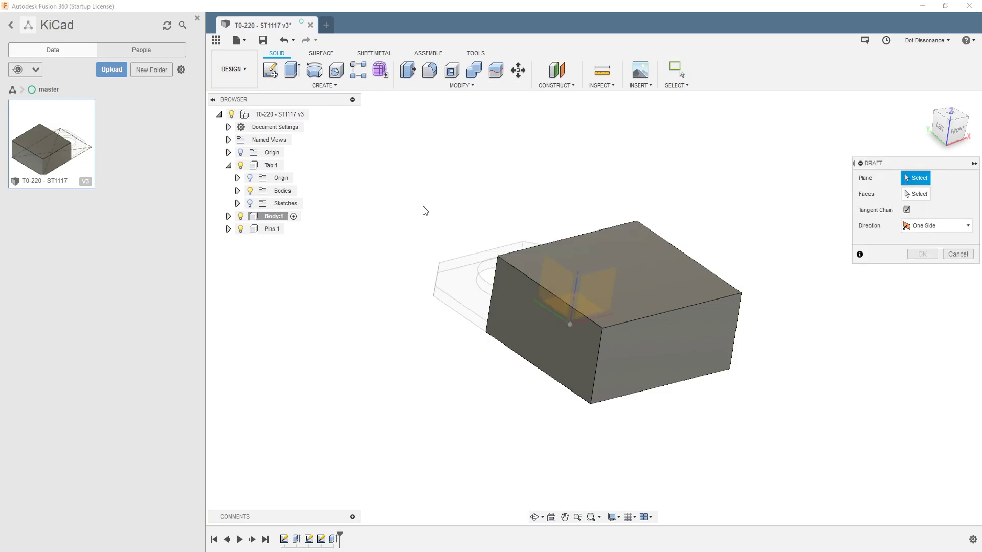
{"action": "left_click", "coordinate": [560, 323]}
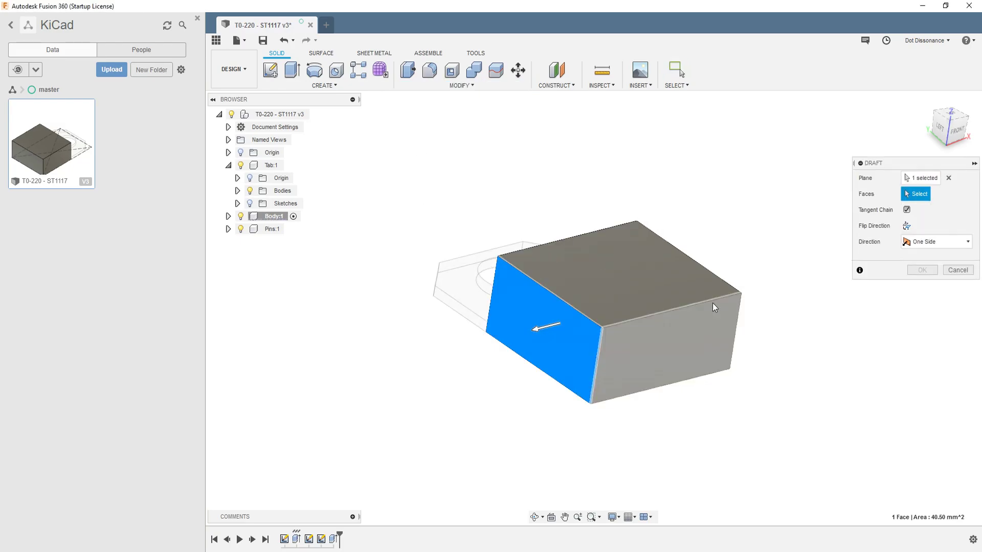
{"action": "left_click", "coordinate": [949, 177]}
{"action": "left_click", "coordinate": [913, 193]}
{"action": "left_click", "coordinate": [531, 300]}
{"action": "middle_click_drag", "start_coordinate": [574, 265], "coordinate": [612, 324], "text": "shift"}
{"action": "left_click", "coordinate": [552, 245]}
{"action": "mouse_move", "coordinate": [552, 244]}
{"action": "middle_mouse_down", "text": "shift"}
{"action": "mouse_move", "coordinate": [535, 298]}
{"action": "mouse_move", "coordinate": [554, 251]}
{"action": "middle_mouse_up", "text": "shift"}
{"action": "left_click", "coordinate": [553, 251]}
{"action": "middle_click_drag", "start_coordinate": [652, 324], "coordinate": [585, 259], "text": "shift"}
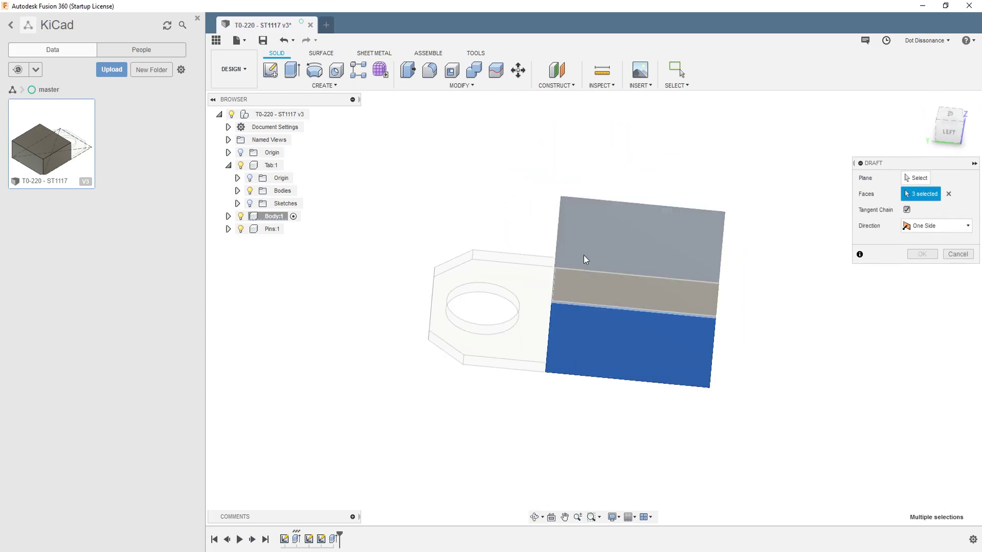
{"action": "left_click", "coordinate": [918, 177]}
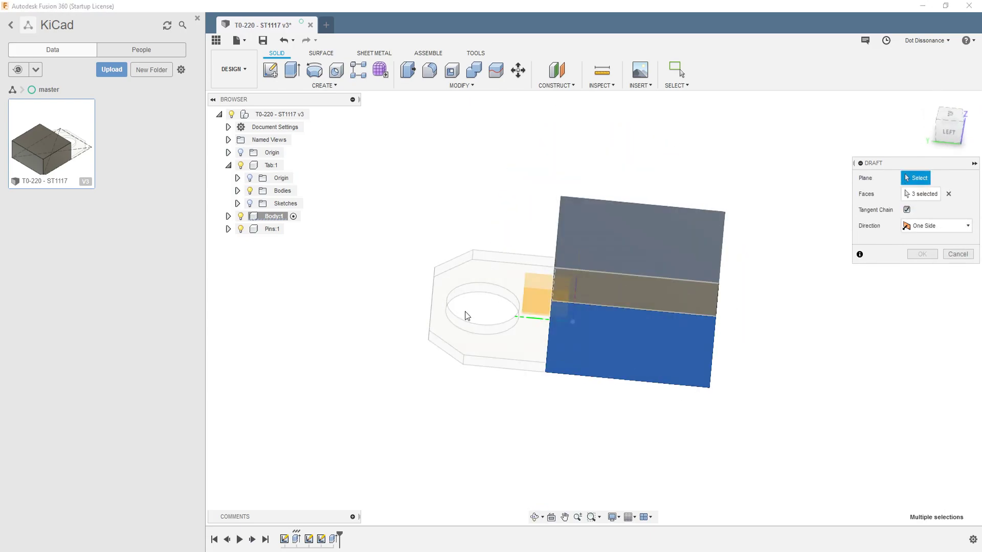
{"action": "left_click", "coordinate": [523, 339]}
{"action": "middle_click_drag", "start_coordinate": [553, 336], "coordinate": [627, 314], "text": "shift"}
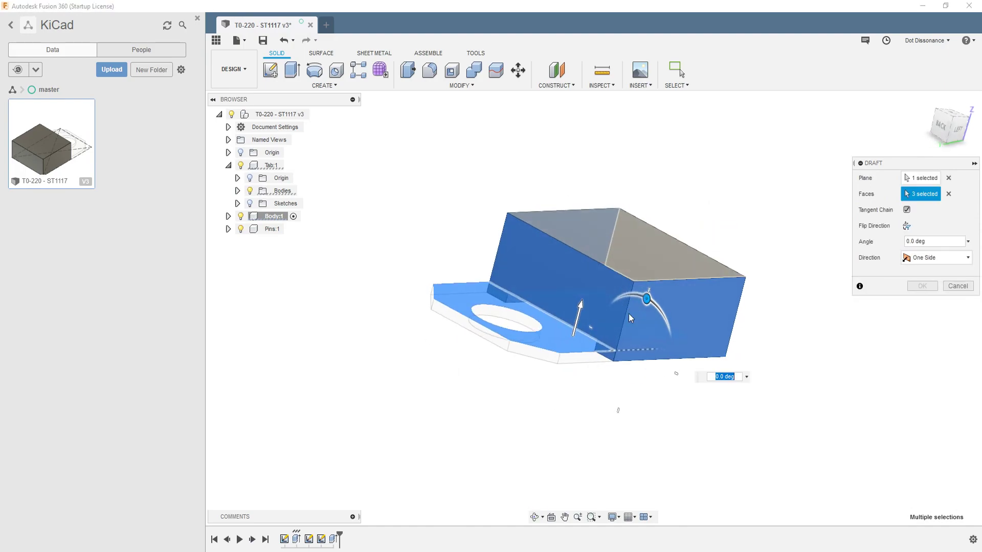
{"action": "left_click_drag", "start_coordinate": [645, 298], "coordinate": [673, 314]}
{"action": "mouse_move", "coordinate": [673, 314]}
{"action": "middle_mouse_down", "text": "shift"}
{"action": "mouse_move", "coordinate": [626, 291]}
{"action": "mouse_move", "coordinate": [642, 292]}
{"action": "mouse_move", "coordinate": [608, 286]}
{"action": "mouse_move", "coordinate": [668, 302]}
{"action": "middle_mouse_up", "text": "shift"}
{"action": "mouse_move", "coordinate": [642, 289]}
{"action": "left_mouse_down"}
{"action": "mouse_move", "coordinate": [664, 288]}
{"action": "mouse_move", "coordinate": [650, 290]}
{"action": "left_mouse_up"}
{"action": "middle_click_drag", "start_coordinate": [697, 324], "coordinate": [658, 284], "text": "shift"}
{"action": "left_click_drag", "start_coordinate": [656, 270], "coordinate": [635, 273]}
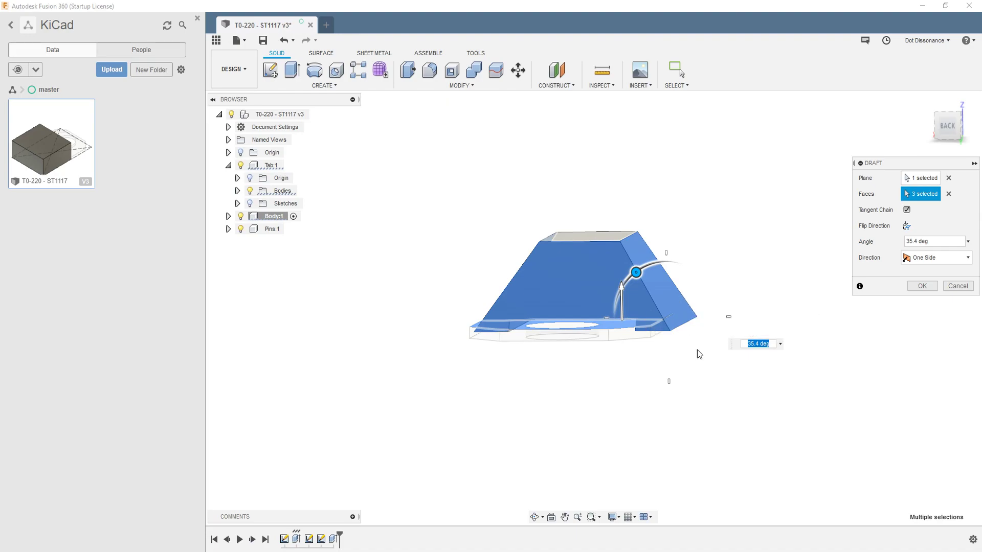
{"action": "left_click", "coordinate": [936, 258]}
{"action": "left_click", "coordinate": [925, 285]}
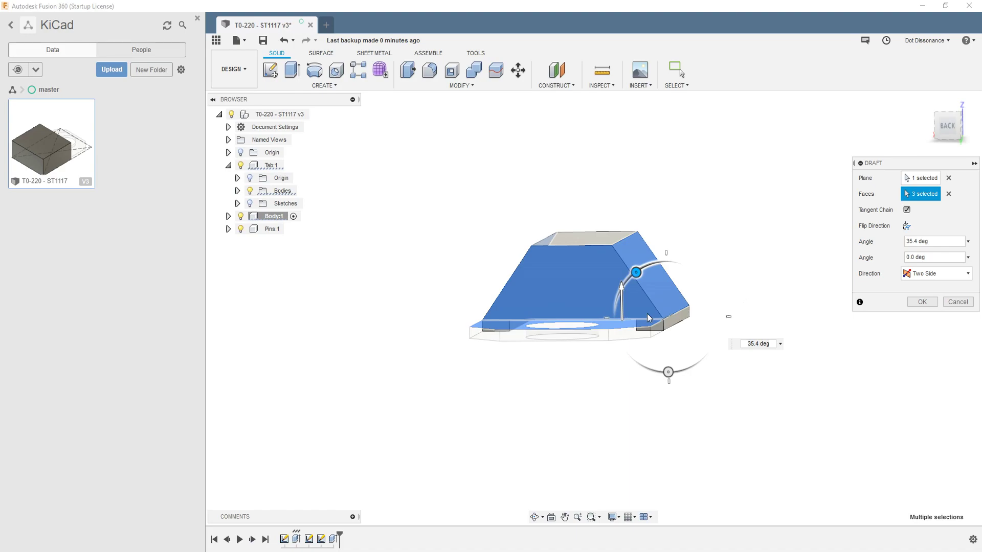
{"action": "middle_click_drag", "start_coordinate": [702, 309], "coordinate": [708, 288], "text": "shift"}
{"action": "left_click_drag", "start_coordinate": [636, 272], "coordinate": [667, 278]}
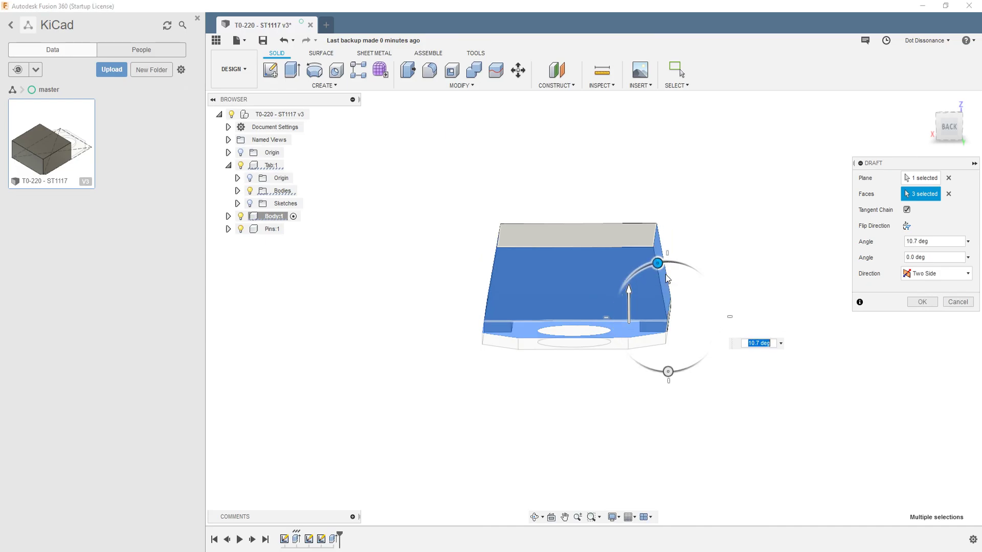
{"action": "middle_click_drag", "start_coordinate": [756, 281], "coordinate": [557, 286], "text": "shift"}
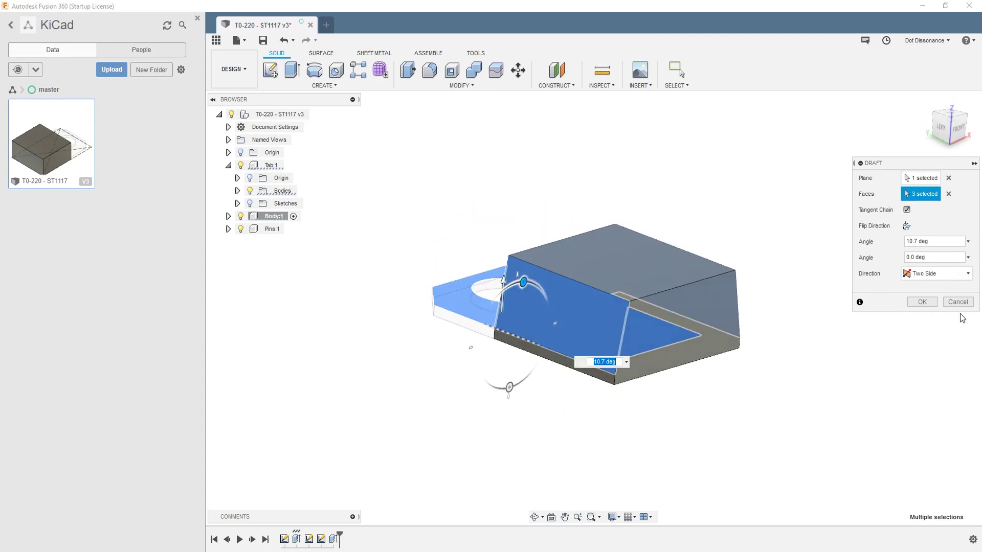
{"action": "left_click", "coordinate": [958, 302]}
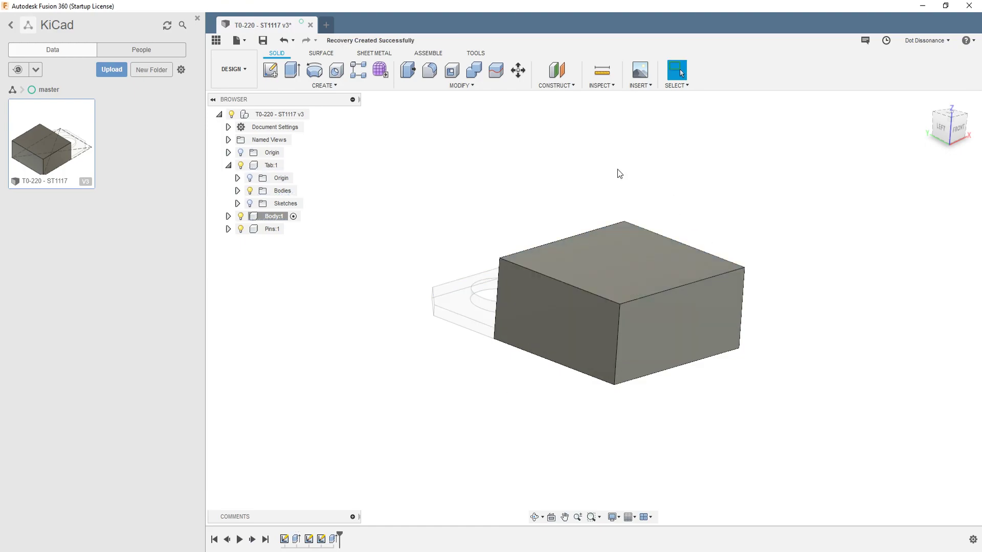
Chamfer the body's three top edges, leaving out the front one, with an equal distance of about 0.93 mm
{"action": "left_click", "coordinate": [461, 85]}
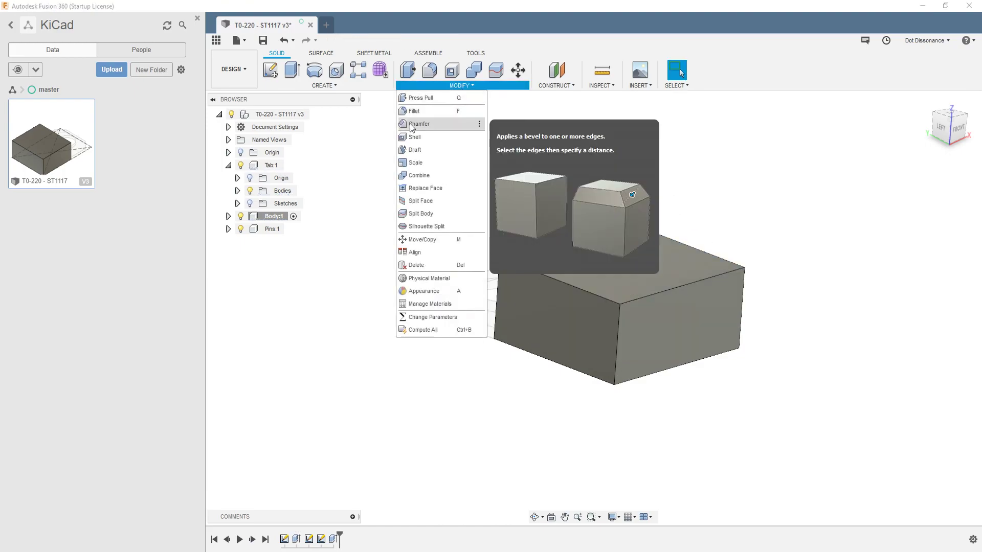
{"action": "left_click", "coordinate": [418, 126]}
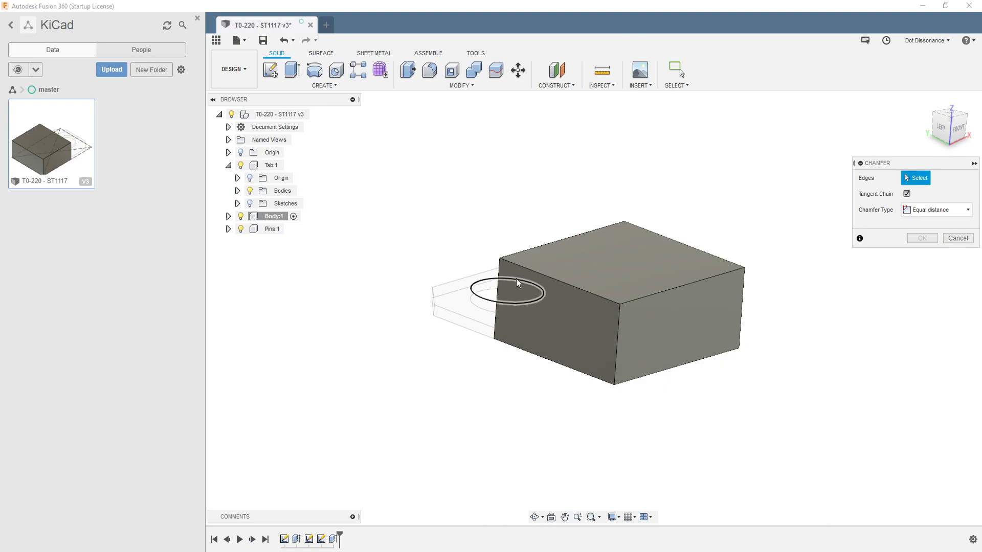
{"action": "left_click", "coordinate": [539, 272]}
{"action": "left_click", "coordinate": [539, 244]}
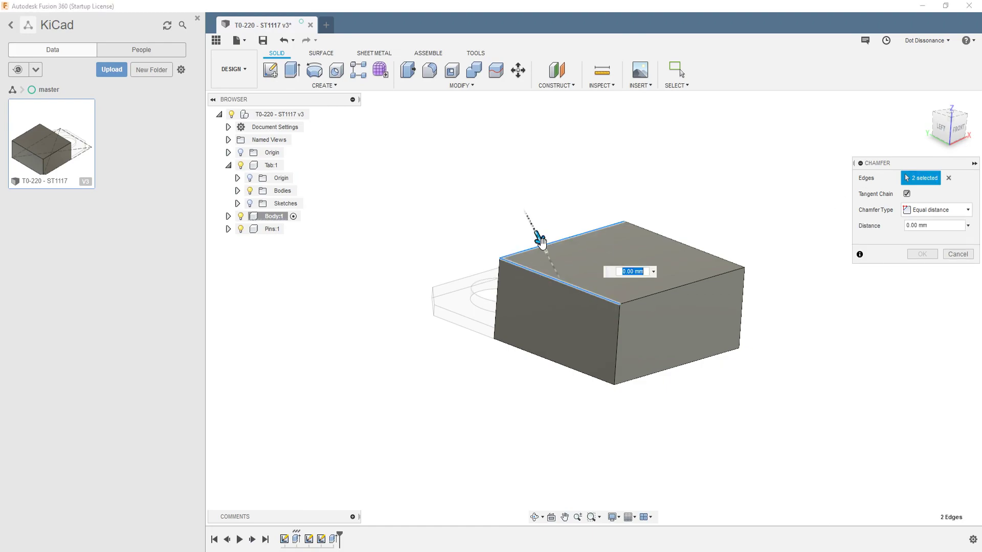
{"action": "left_click", "coordinate": [665, 235]}
{"action": "mouse_move", "coordinate": [667, 230]}
{"action": "left_mouse_down"}
{"action": "mouse_move", "coordinate": [650, 236]}
{"action": "mouse_move", "coordinate": [660, 239]}
{"action": "left_mouse_up"}
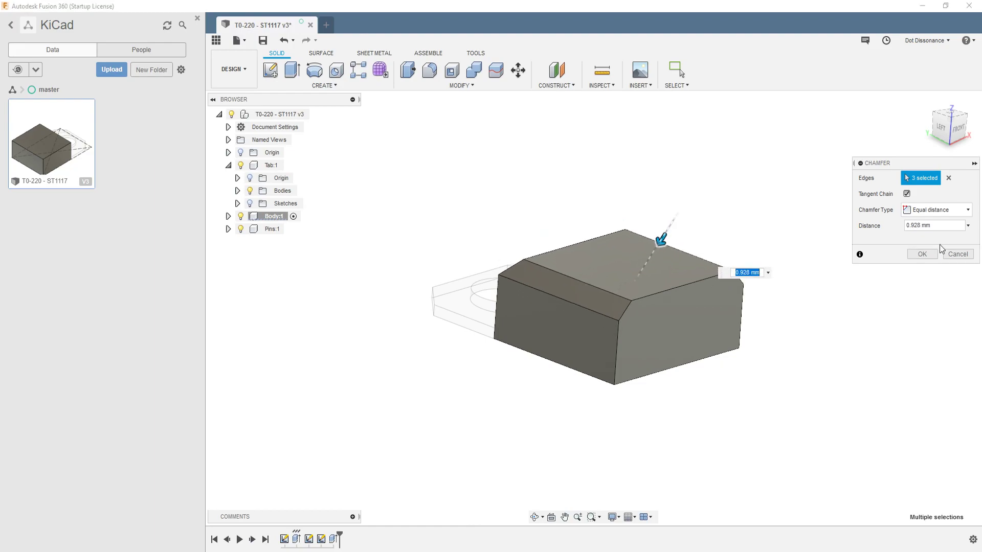
Change the chamfer type to Two distances and set the distance down the body's sides to 3.9 mm
{"action": "left_click", "coordinate": [940, 209]}
{"action": "left_click", "coordinate": [922, 238]}
{"action": "middle_click_drag", "start_coordinate": [730, 251], "coordinate": [578, 285], "text": "shift"}
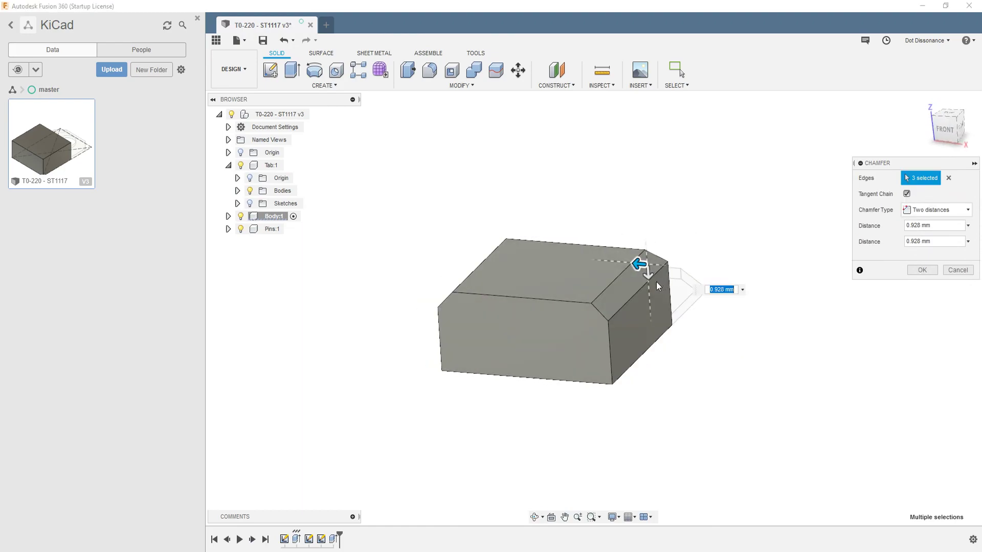
{"action": "mouse_move", "coordinate": [648, 272]}
{"action": "left_mouse_down"}
{"action": "mouse_move", "coordinate": [650, 323]}
{"action": "mouse_move", "coordinate": [590, 262]}
{"action": "mouse_move", "coordinate": [633, 282]}
{"action": "left_mouse_up"}
{"action": "middle_click_drag", "start_coordinate": [737, 337], "coordinate": [564, 321], "text": "shift"}
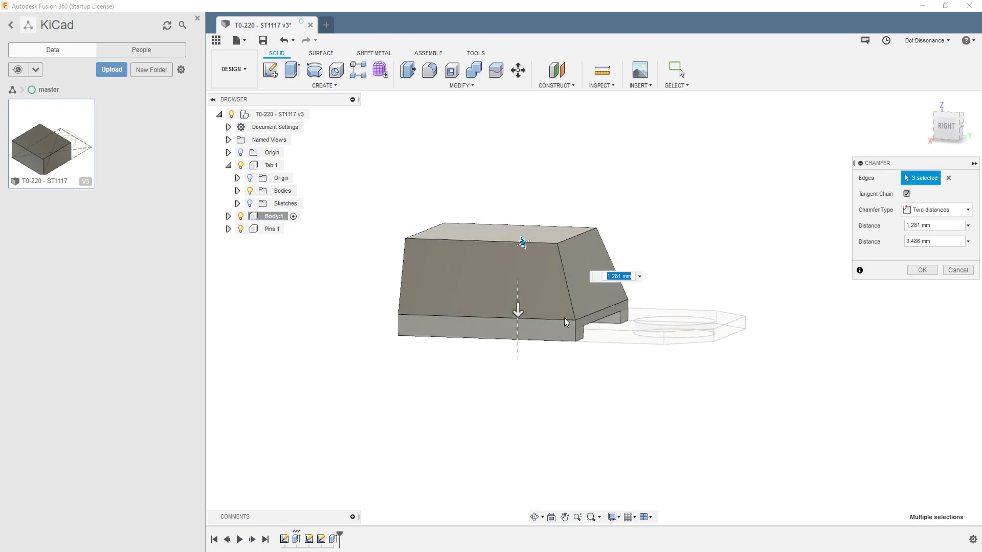
{"action": "scroll", "coordinate": [566, 333], "scroll_direction": "up", "scroll_amount": 5}
{"action": "middle_click_drag", "start_coordinate": [688, 327], "coordinate": [660, 346], "text": "shift"}
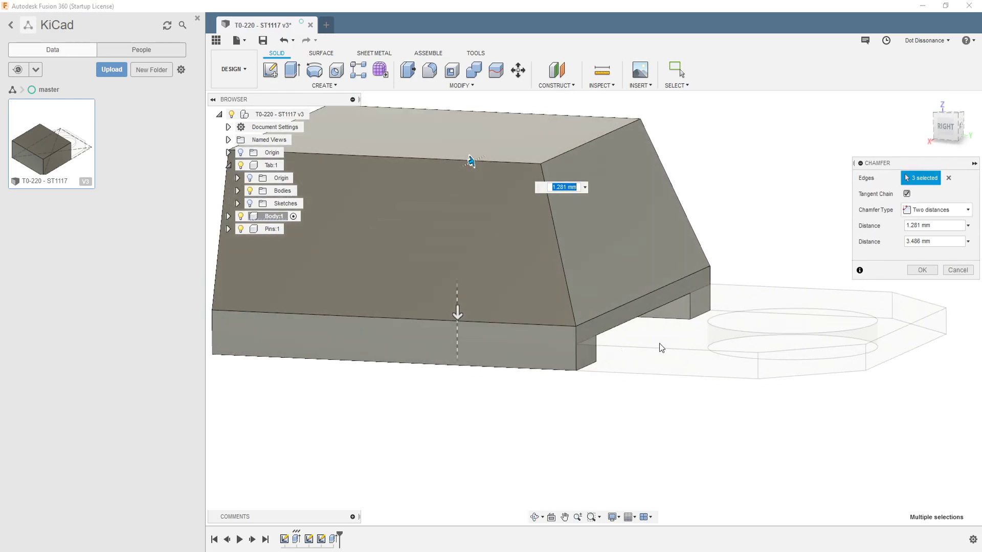
{"action": "mouse_move", "coordinate": [458, 316]}
{"action": "left_mouse_down"}
{"action": "mouse_move", "coordinate": [460, 339]}
{"action": "mouse_move", "coordinate": [461, 327]}
{"action": "left_mouse_up"}
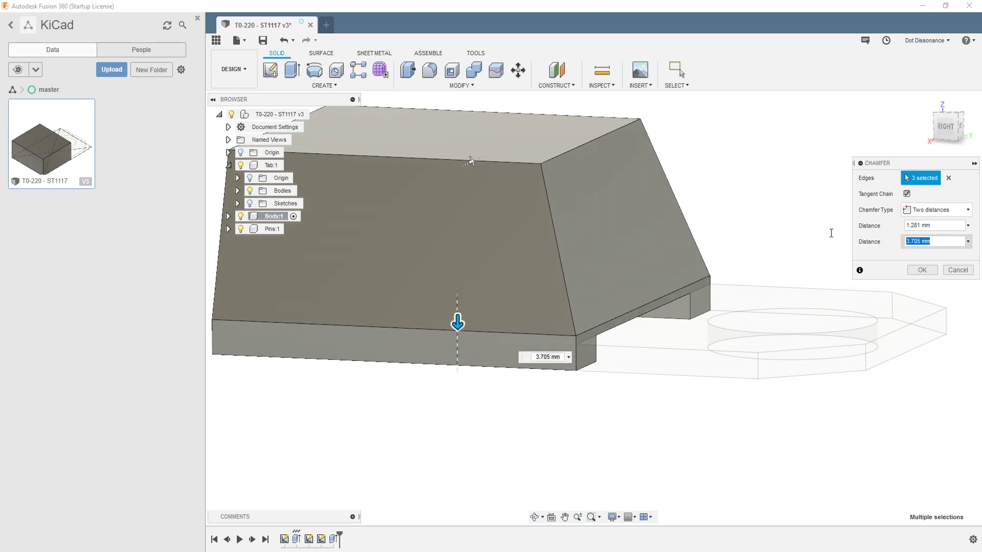
{"action": "type", "text": "3.9"}
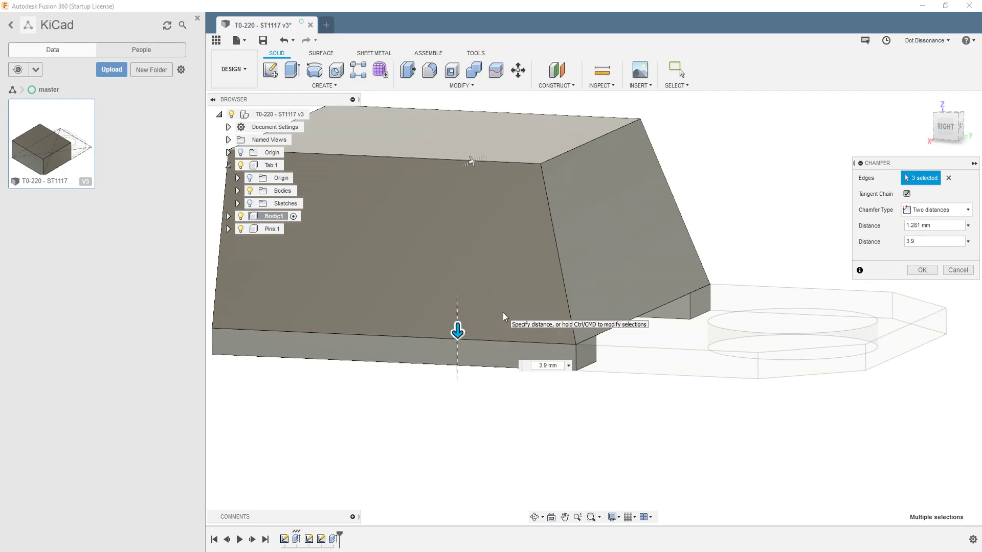
Set the chamfer's distance across the top face to 0.5 mm and apply the chamfer
{"action": "middle_click_drag", "start_coordinate": [514, 298], "coordinate": [603, 244], "text": "shift"}
{"action": "left_click_drag", "start_coordinate": [693, 208], "coordinate": [724, 206]}
{"action": "middle_click_drag", "start_coordinate": [742, 257], "coordinate": [665, 279], "text": "shift"}
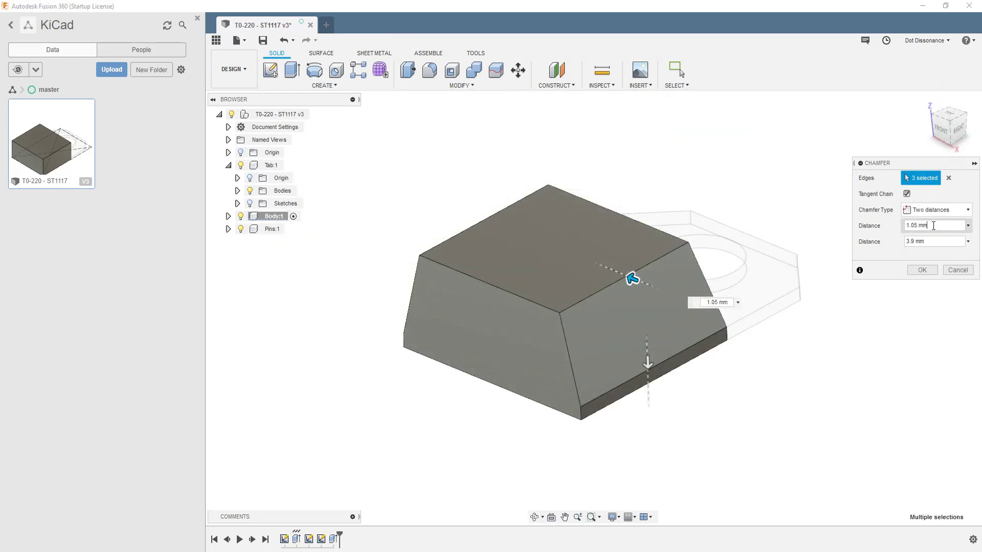
{"action": "left_click", "coordinate": [920, 225]}
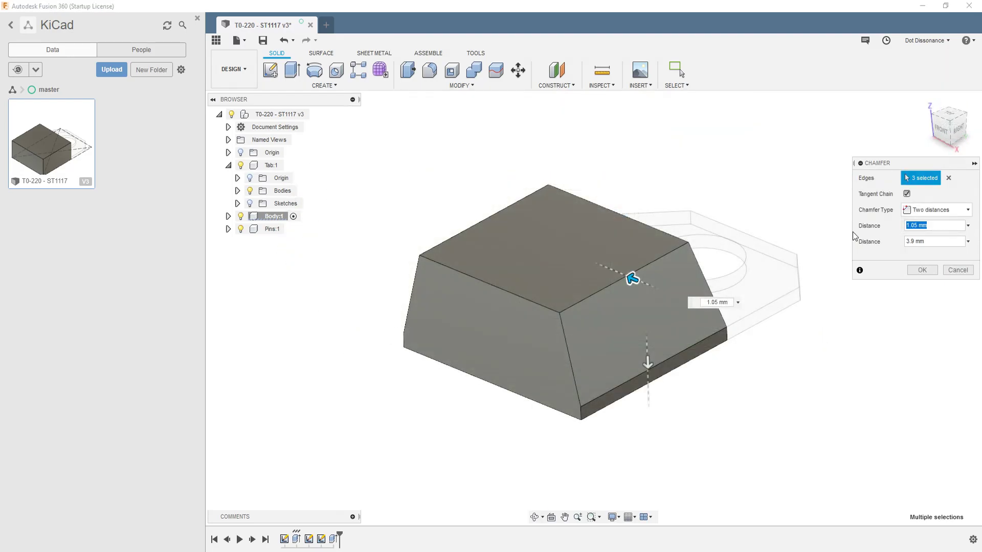
{"action": "type", "text": ".5"}
{"action": "middle_click_drag", "start_coordinate": [804, 289], "coordinate": [787, 315], "text": "shift"}
{"action": "left_click", "coordinate": [920, 271]}
Activate the Pins component and start a sketch on the body's front face, opposite the tab hole
{"action": "middle_click_drag", "start_coordinate": [491, 377], "coordinate": [560, 313], "text": "shift"}
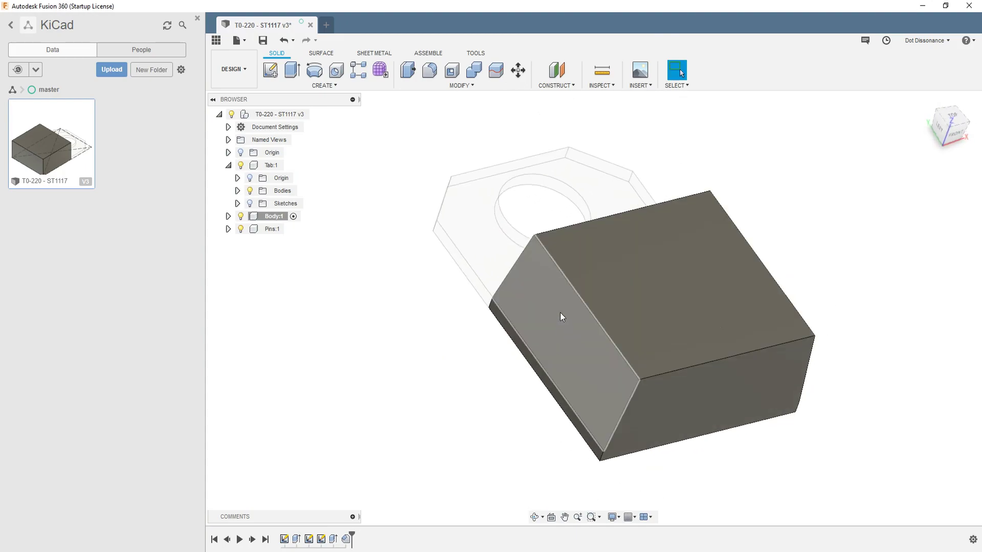
{"action": "middle_click_drag", "start_coordinate": [506, 327], "coordinate": [394, 351], "text": "shift"}
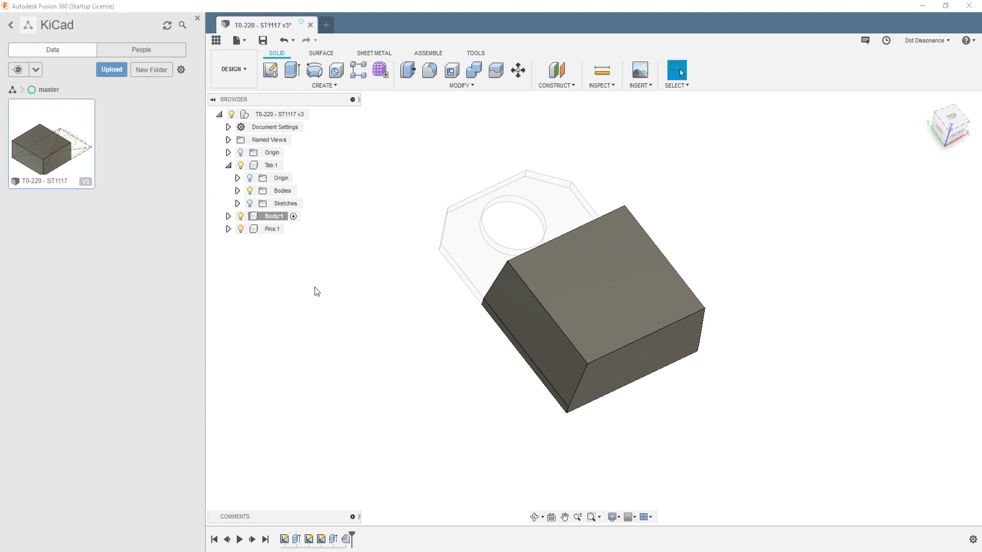
{"action": "left_click", "coordinate": [293, 229]}
{"action": "middle_click_drag", "start_coordinate": [530, 373], "coordinate": [562, 327], "text": "shift"}
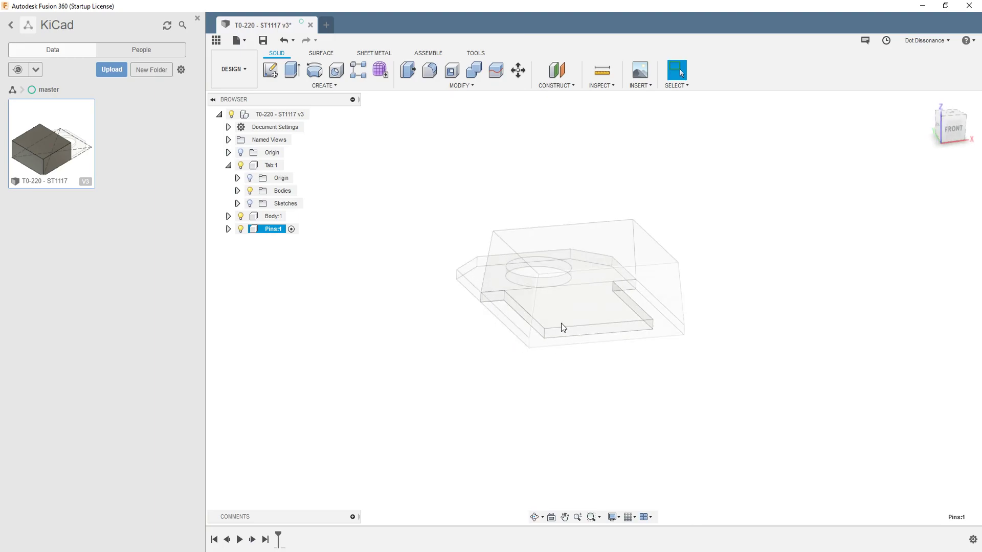
{"action": "mouse_move", "coordinate": [636, 355]}
{"action": "middle_mouse_down", "text": "shift"}
{"action": "mouse_move", "coordinate": [655, 357]}
{"action": "mouse_move", "coordinate": [639, 317]}
{"action": "middle_mouse_up", "text": "shift"}
{"action": "left_click", "coordinate": [628, 270]}
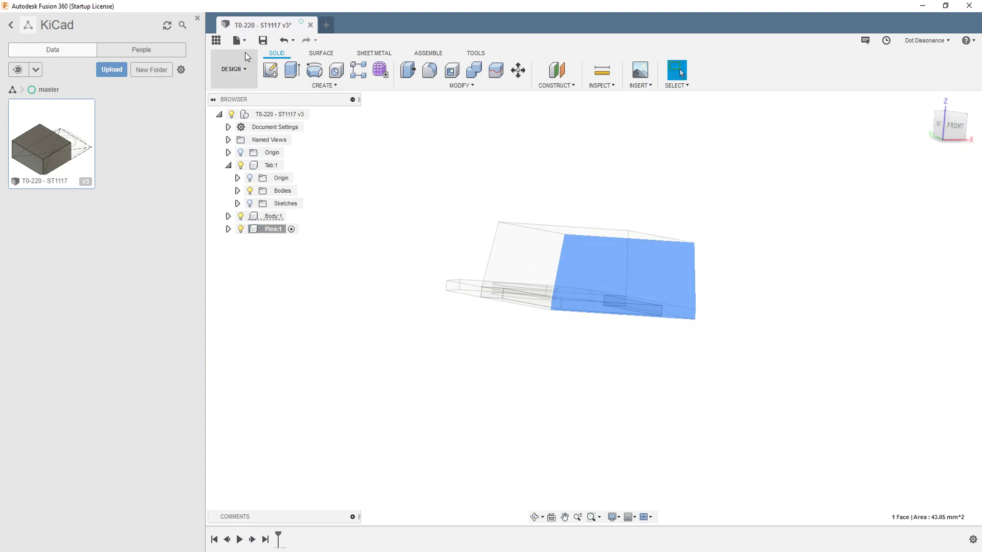
{"action": "left_click", "coordinate": [271, 72]}
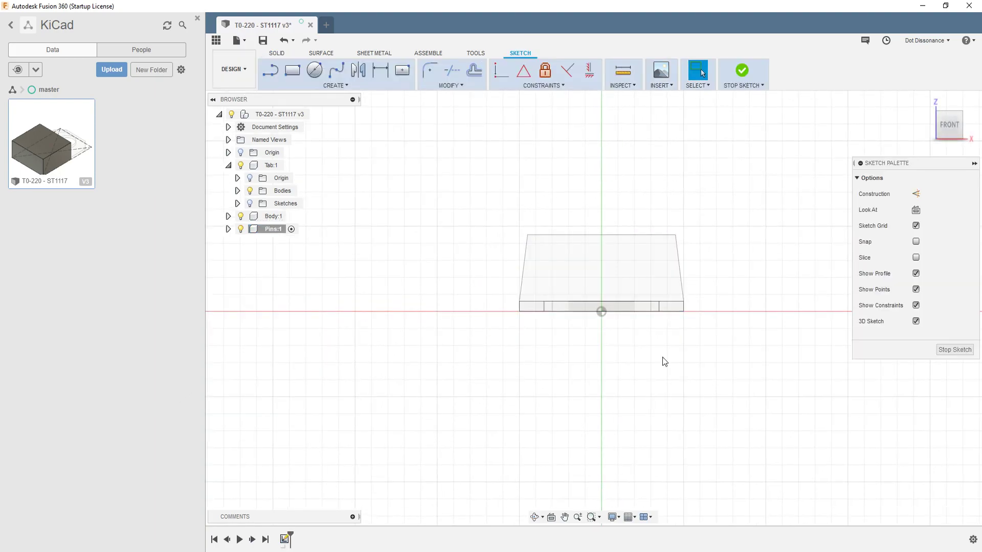
Draw a vertical line about 6 mm long up from the origin, past the body's top, and make it construction geometry
{"action": "scroll", "coordinate": [575, 314], "scroll_direction": "up", "scroll_amount": 1}
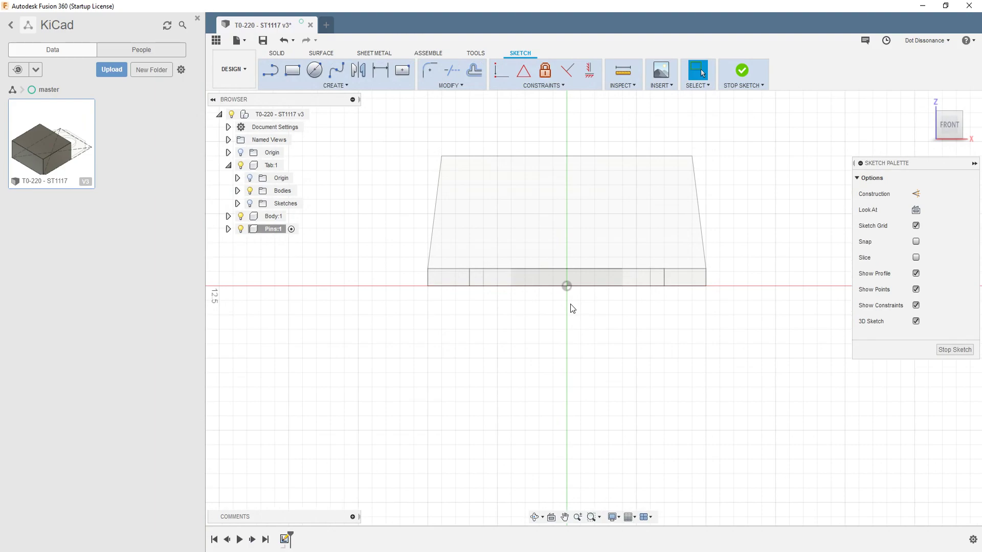
{"action": "key", "text": "l"}
{"action": "left_click", "coordinate": [566, 286]}
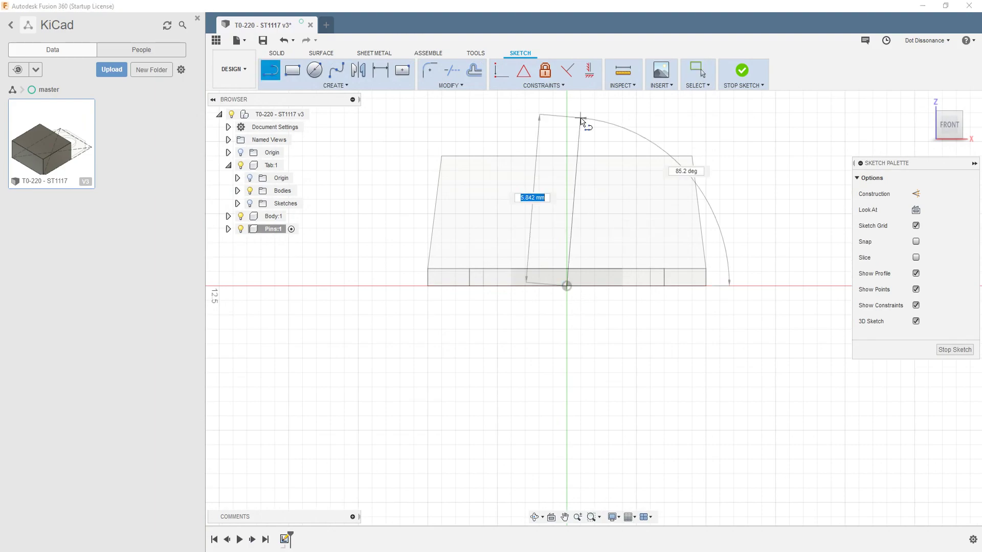
{"action": "left_click", "coordinate": [566, 121]}
{"action": "key", "text": "Escape"}
{"action": "left_click", "coordinate": [565, 245]}
{"action": "key", "text": "x"}
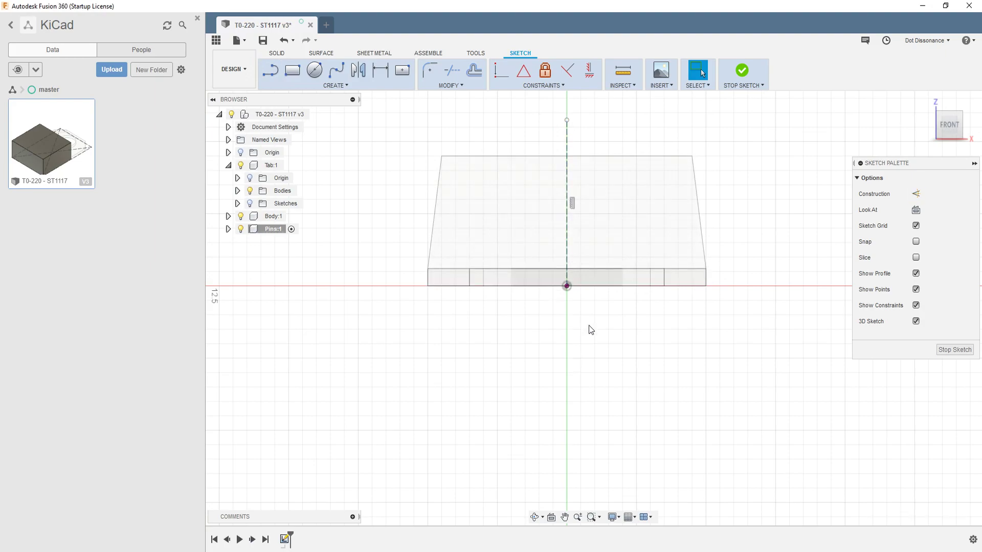
Switch to the browser and examine the pin dimensions in the datasheet's TO-220 drawing and mechanical data table
{"action": "scroll", "coordinate": [591, 329], "scroll_direction": "up", "scroll_amount": 3}
{"action": "scroll", "coordinate": [583, 327], "scroll_direction": "down", "scroll_amount": 3}
{"action": "scroll", "coordinate": [622, 239], "scroll_direction": "up", "scroll_amount": 2}
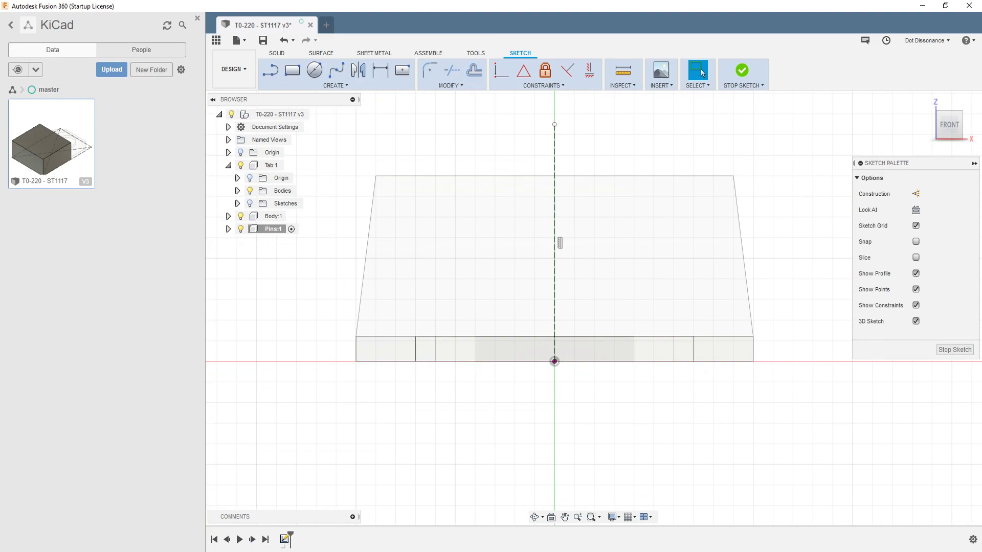
{"action": "key", "text": "alt+Tab"}
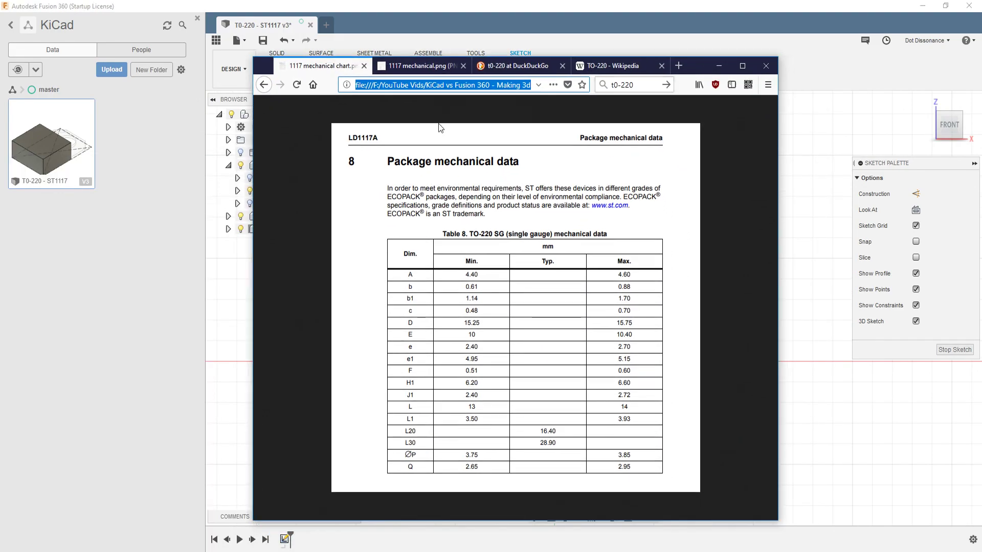
{"action": "left_click", "coordinate": [420, 64]}
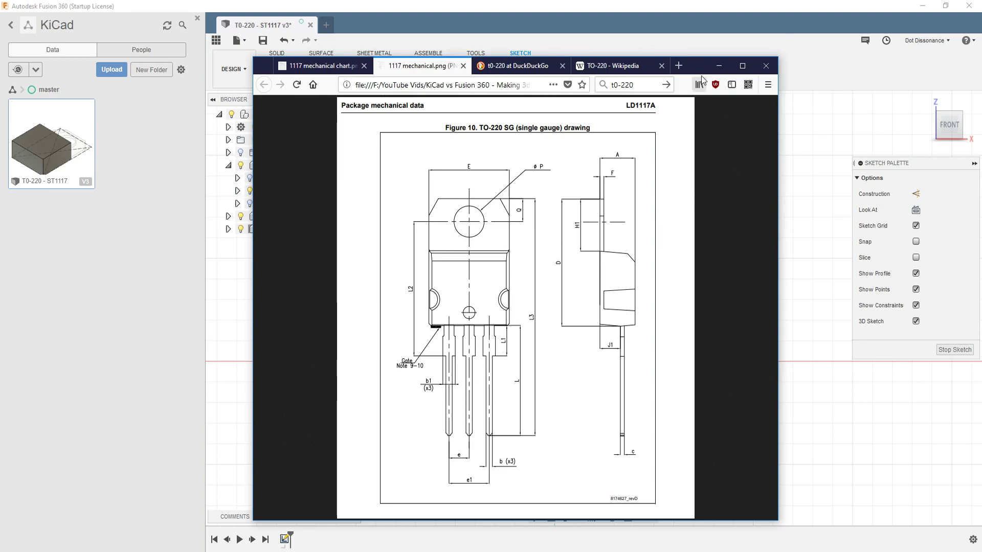
{"action": "mouse_move", "coordinate": [699, 62]}
{"action": "left_mouse_down"}
{"action": "mouse_move", "coordinate": [0, 70]}
{"action": "mouse_move", "coordinate": [636, 54]}
{"action": "mouse_move", "coordinate": [624, 57]}
{"action": "left_mouse_up"}
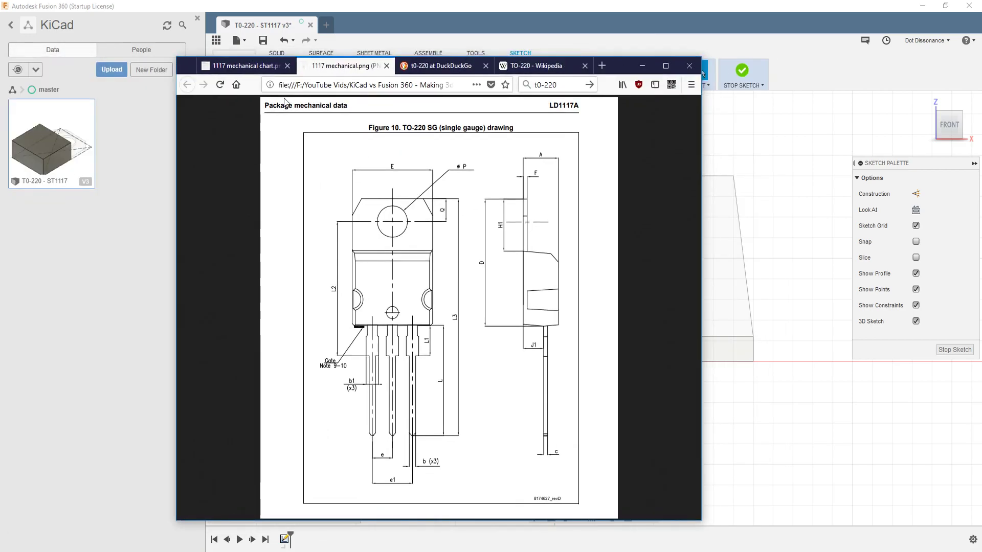
{"action": "left_click", "coordinate": [255, 66]}
{"action": "left_click", "coordinate": [355, 73]}
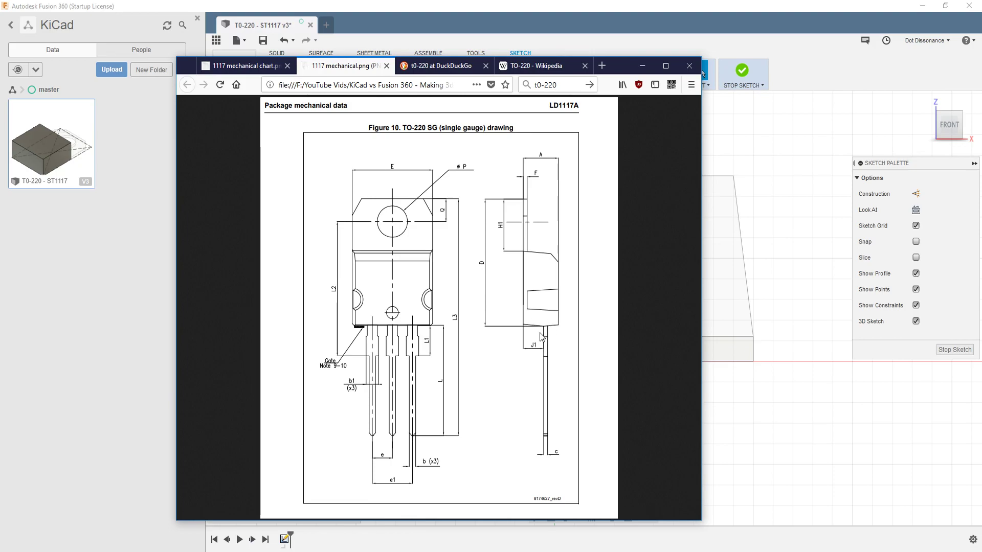
{"action": "left_click", "coordinate": [240, 65]}
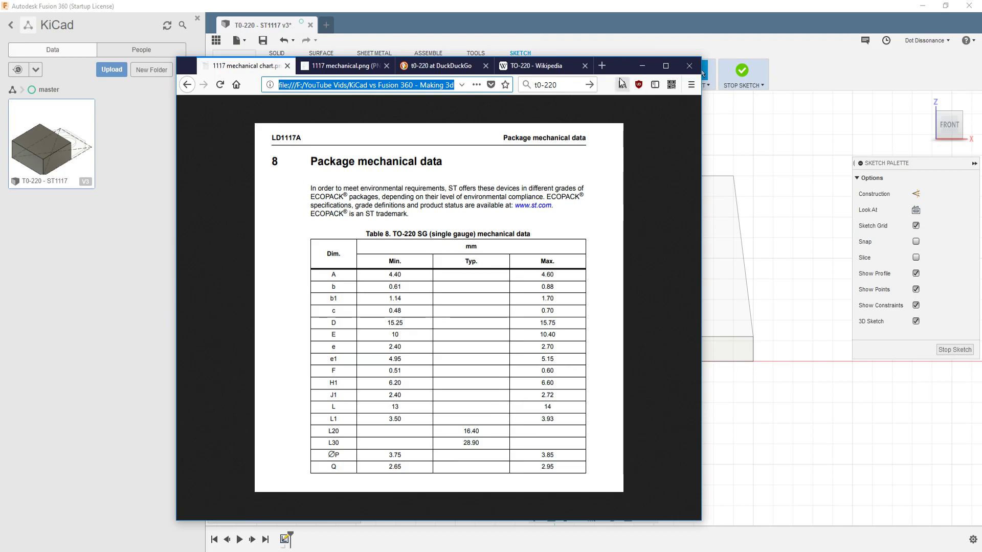
{"action": "left_click", "coordinate": [702, 73]}
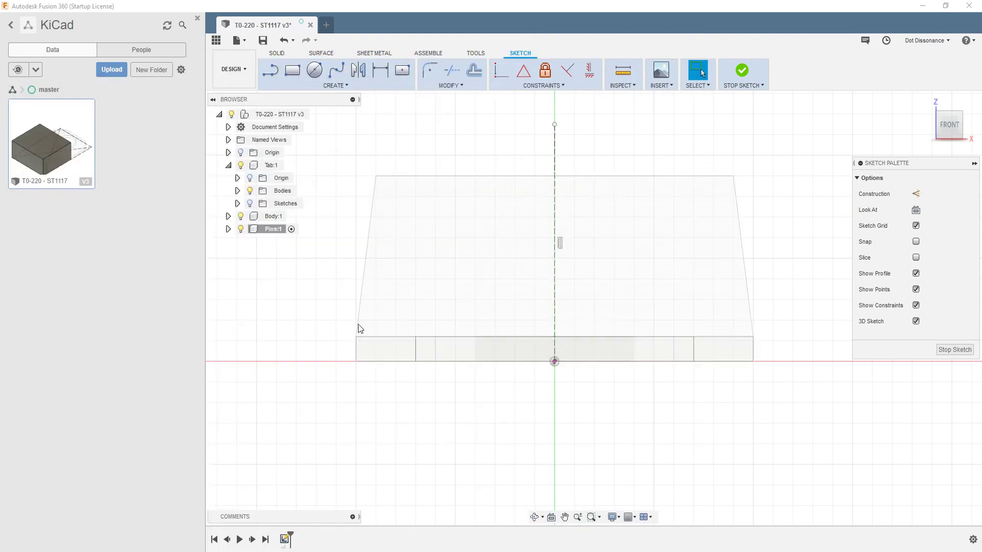
Sketch a center rectangle about 2.15 mm wide on the construction line, above the body's base strip
{"action": "left_click", "coordinate": [407, 76]}
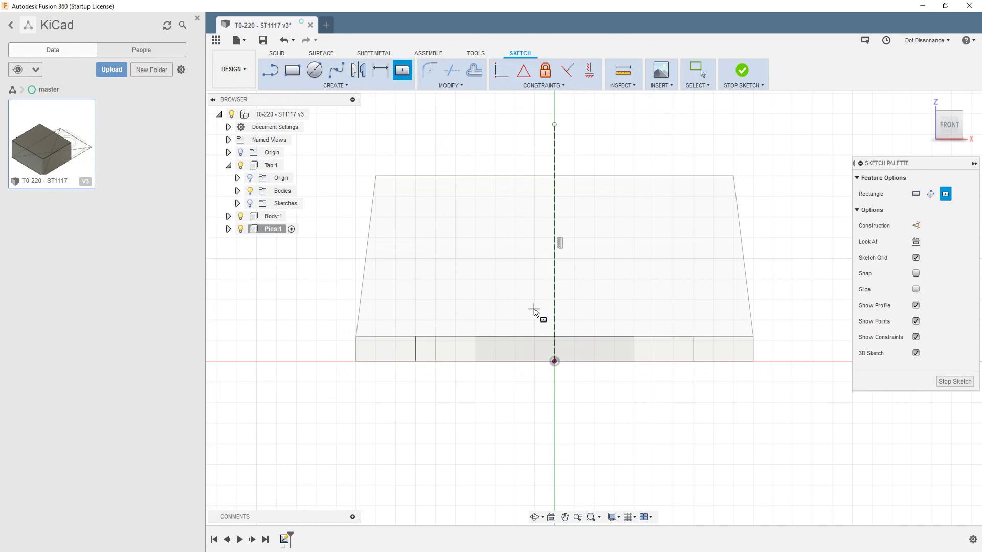
{"action": "left_click", "coordinate": [554, 282]}
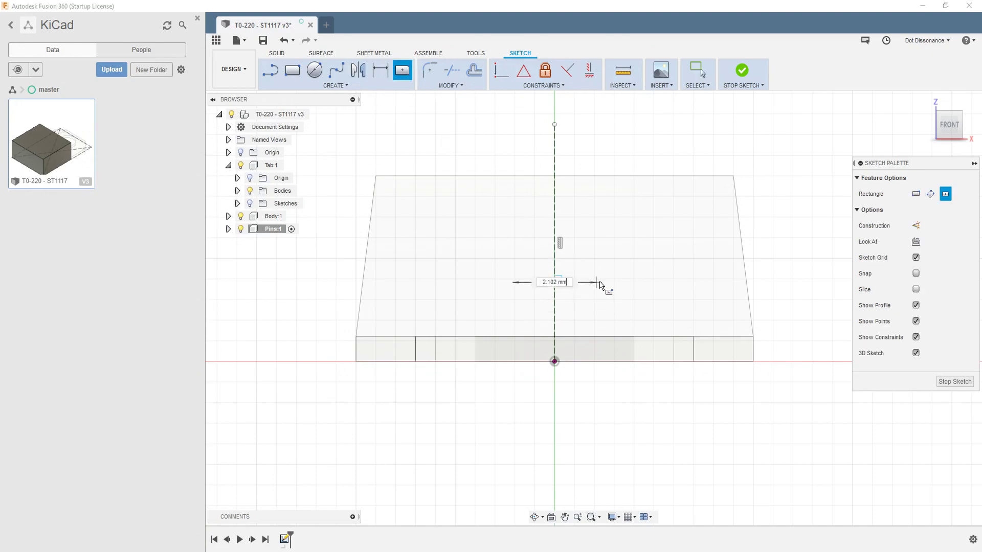
{"action": "left_click", "coordinate": [597, 303]}
{"action": "key", "text": "Escape"}
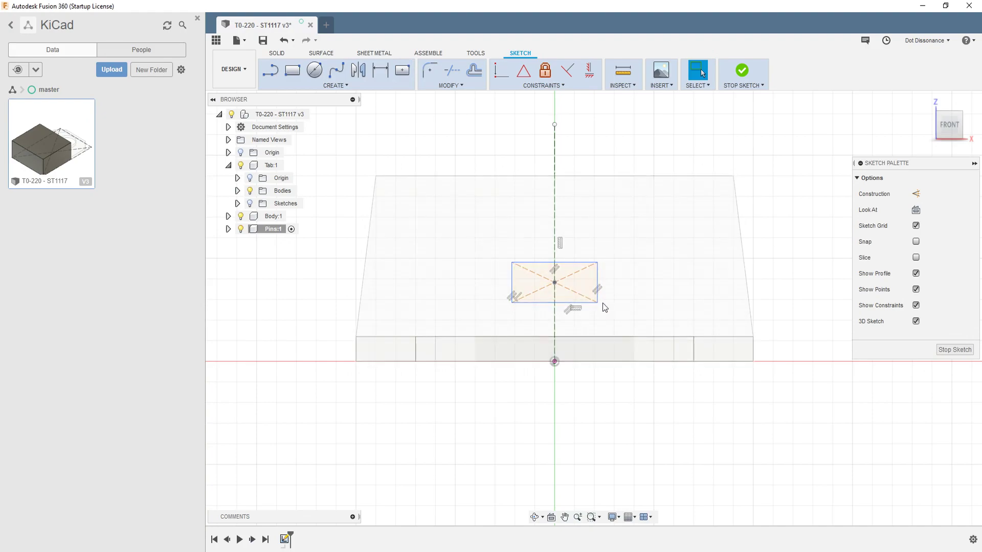
Check J1 in the datasheet and dimension the rectangle's lower edge 2.6 mm from the body's bottom edge
{"action": "key", "text": "d"}
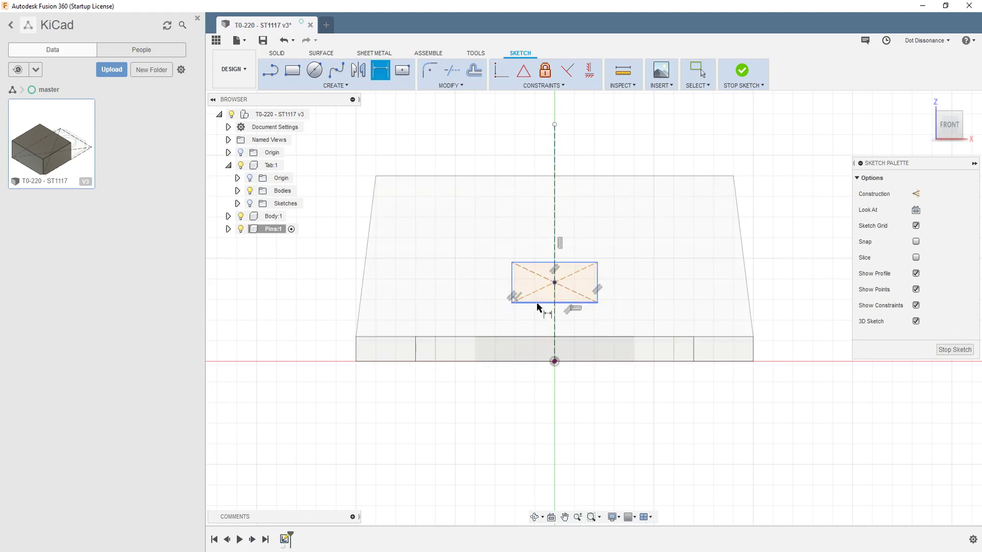
{"action": "left_click", "coordinate": [536, 303]}
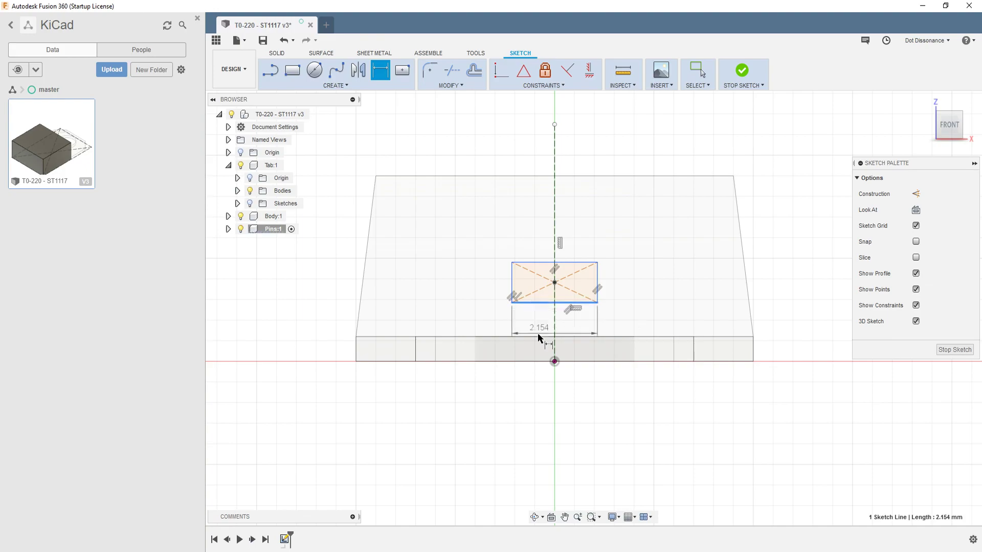
{"action": "left_click", "coordinate": [539, 361]}
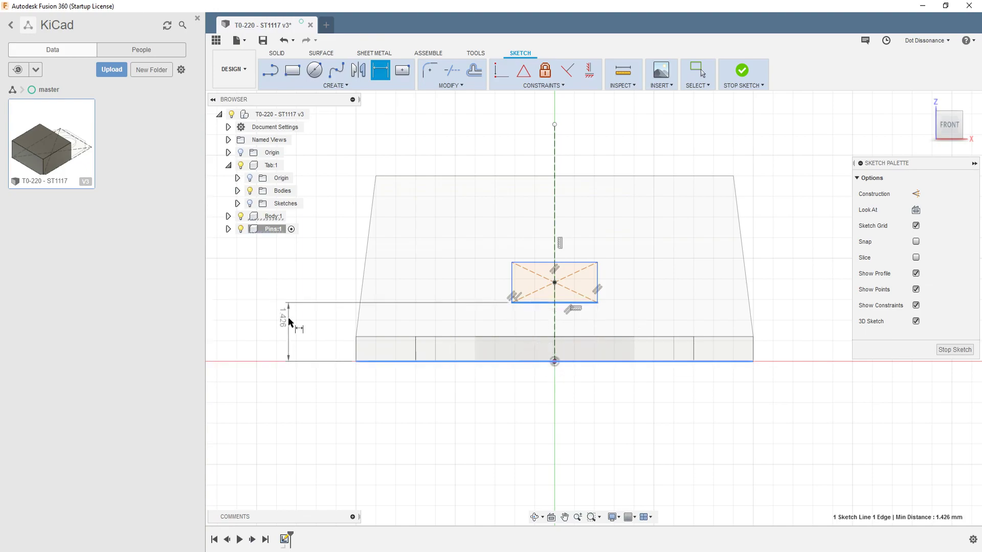
{"action": "left_click", "coordinate": [292, 329]}
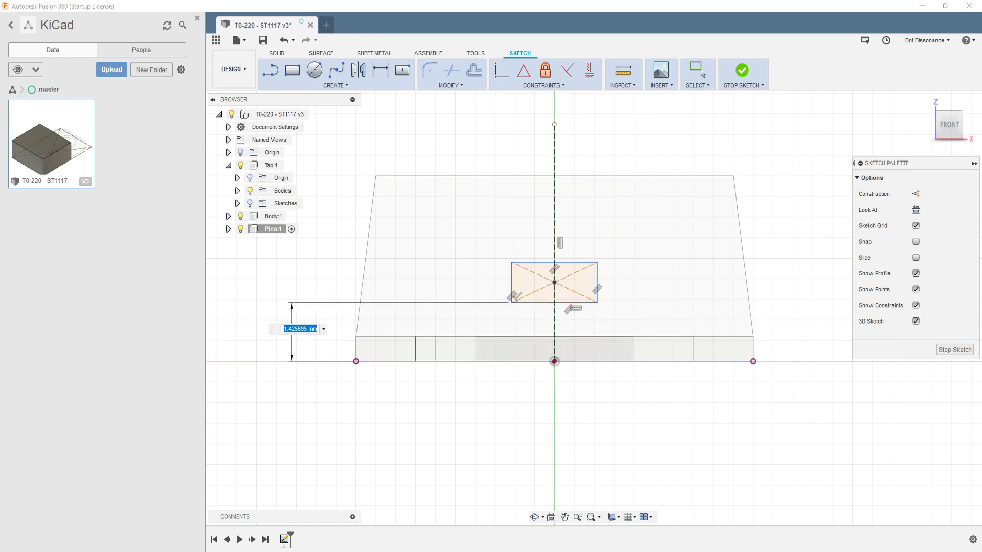
{"action": "key", "text": "alt+Tab"}
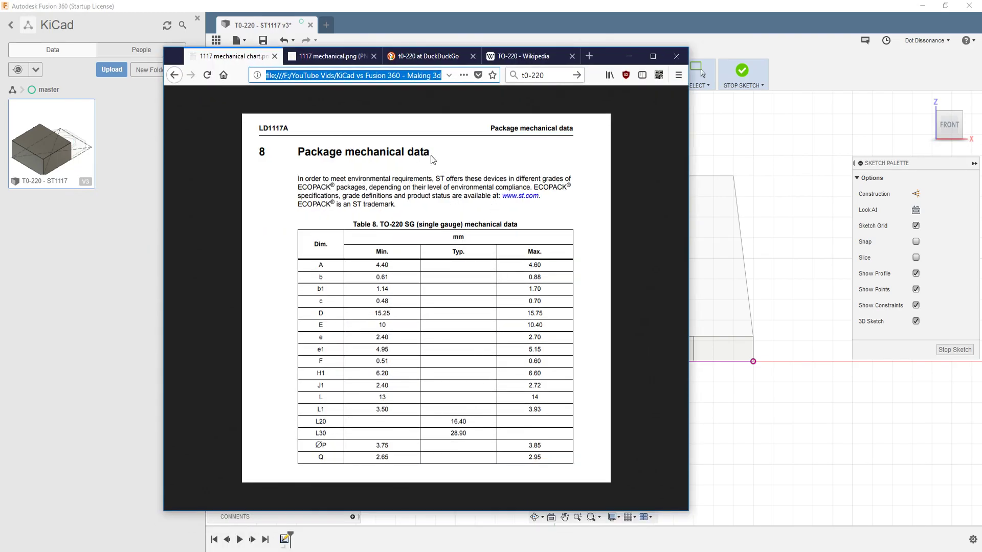
{"action": "left_click", "coordinate": [313, 57]}
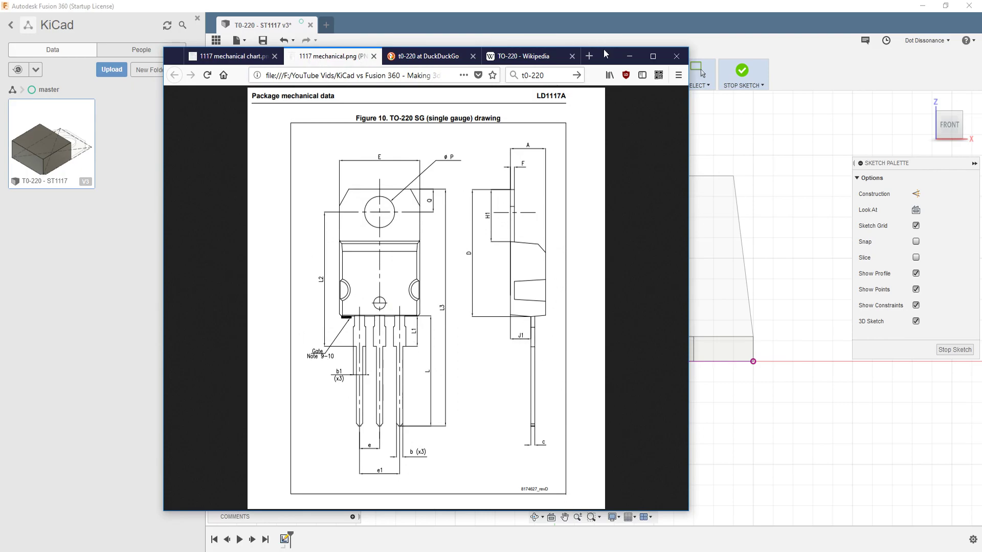
{"action": "left_click", "coordinate": [628, 55]}
{"action": "left_click", "coordinate": [305, 333]}
{"action": "type", "text": "2.6"}
{"action": "key", "text": "Return"}
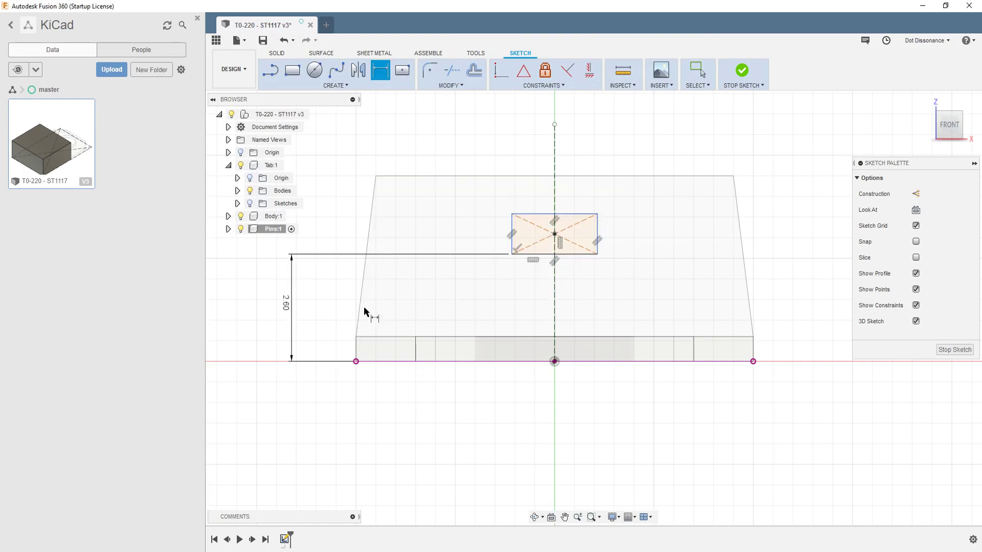
Check the upper pin width b1 in the datasheet and dimension the rectangle's width to 1.5 mm
{"action": "key", "text": "alt+Tab"}
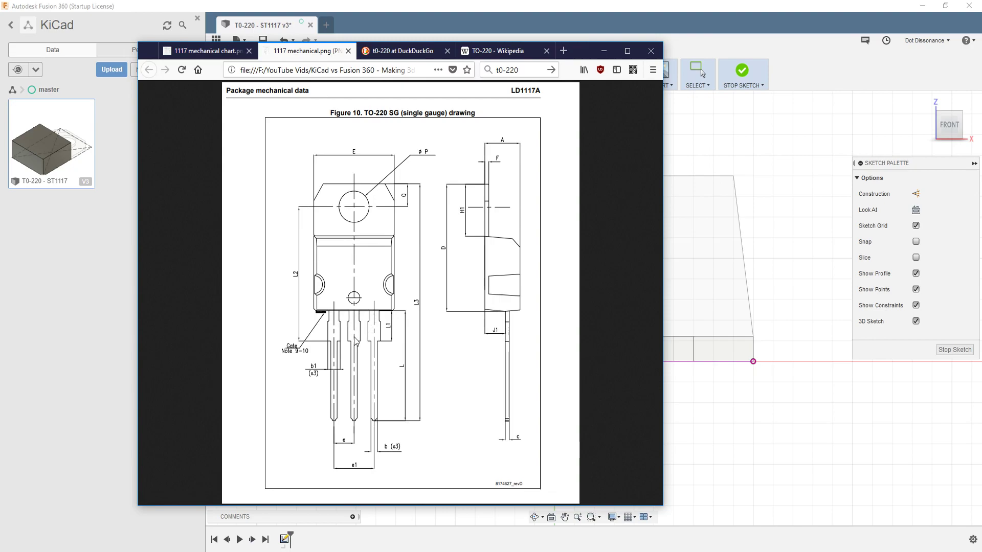
{"action": "key", "text": "alt+Tab"}
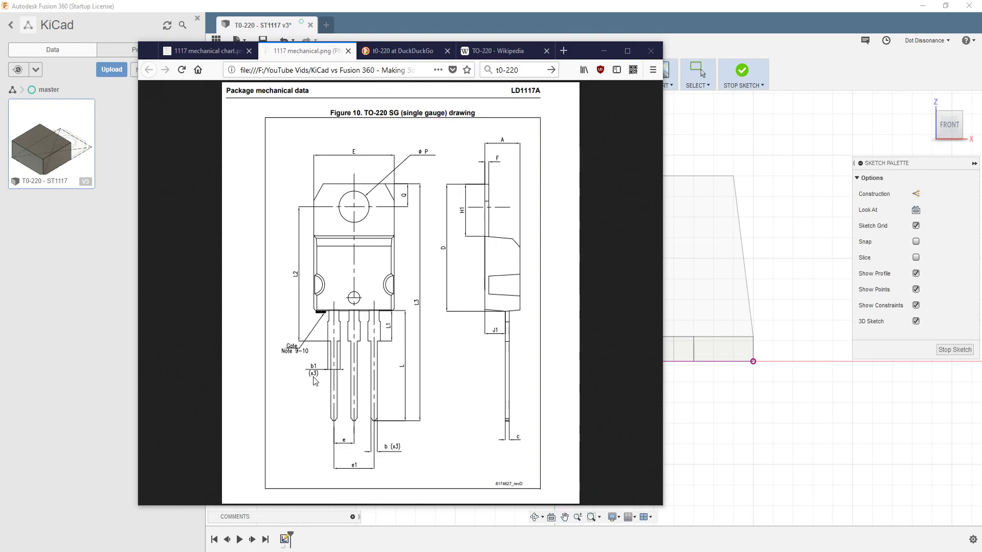
{"action": "key", "text": "ctrl+shift+Tab"}
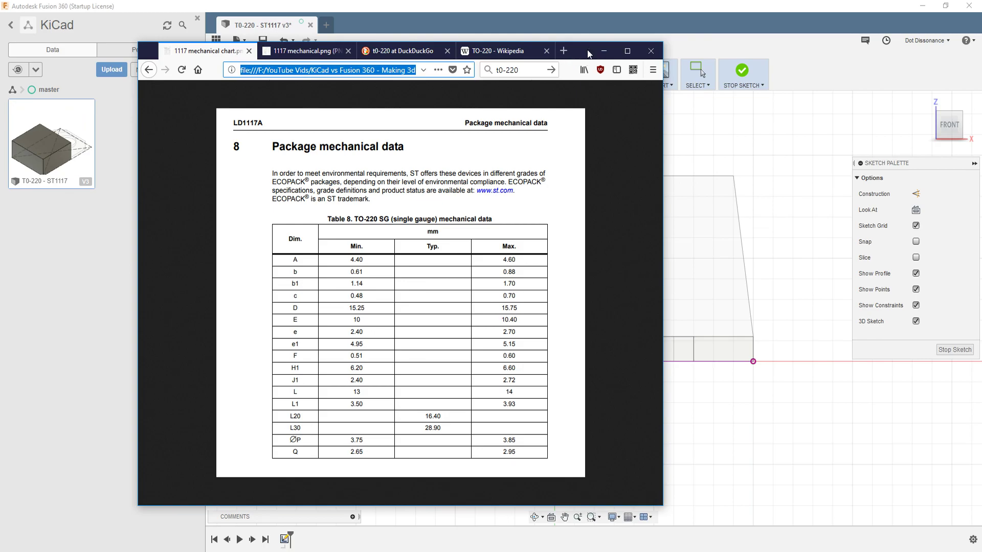
{"action": "left_click", "coordinate": [603, 51]}
{"action": "left_click", "coordinate": [535, 214]}
{"action": "left_click", "coordinate": [450, 137]}
{"action": "type", "text": "1.5"}
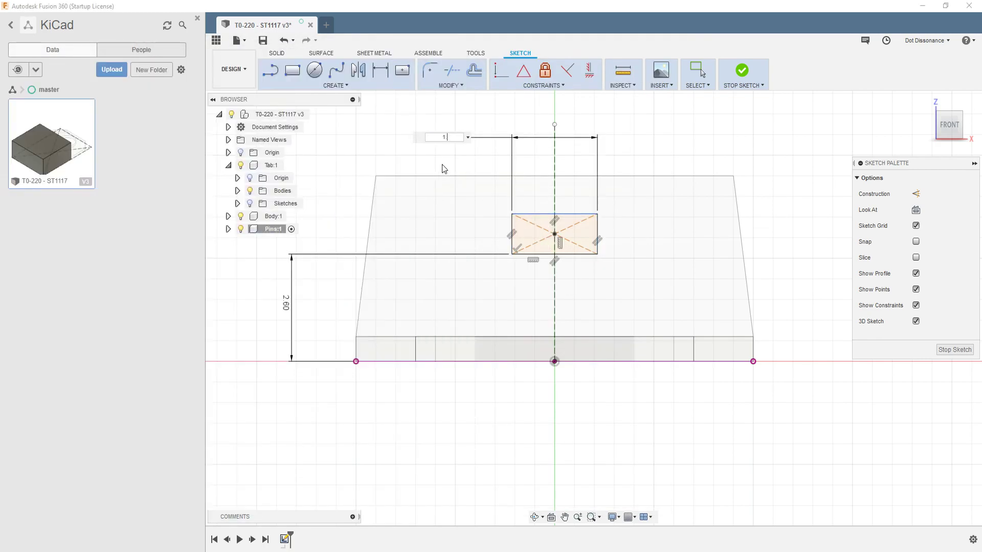
{"action": "key", "text": "Return"}
Check the pin thickness c in the datasheet, dimension the rectangle's height to 0.6 mm and finish the sketch
{"action": "left_click", "coordinate": [583, 248]}
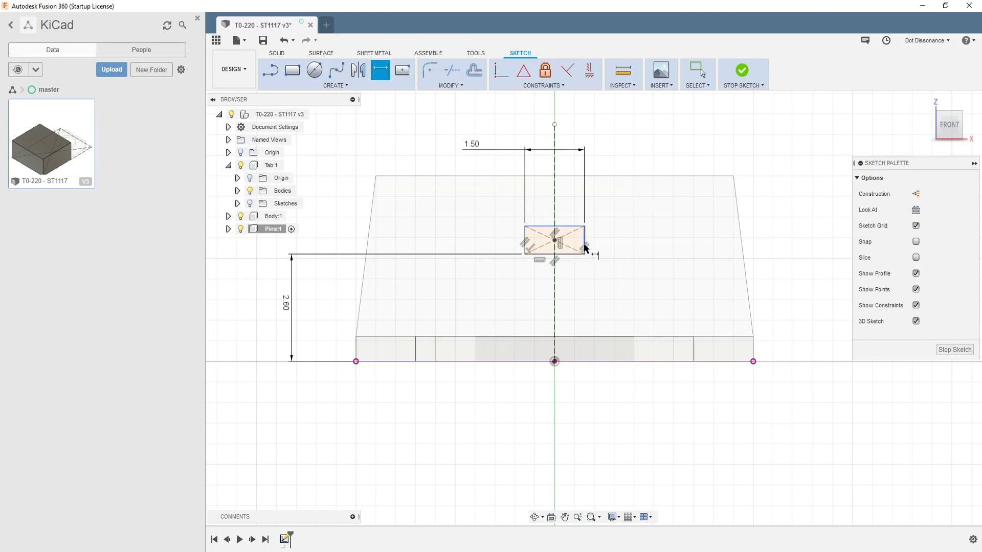
{"action": "left_click", "coordinate": [692, 122]}
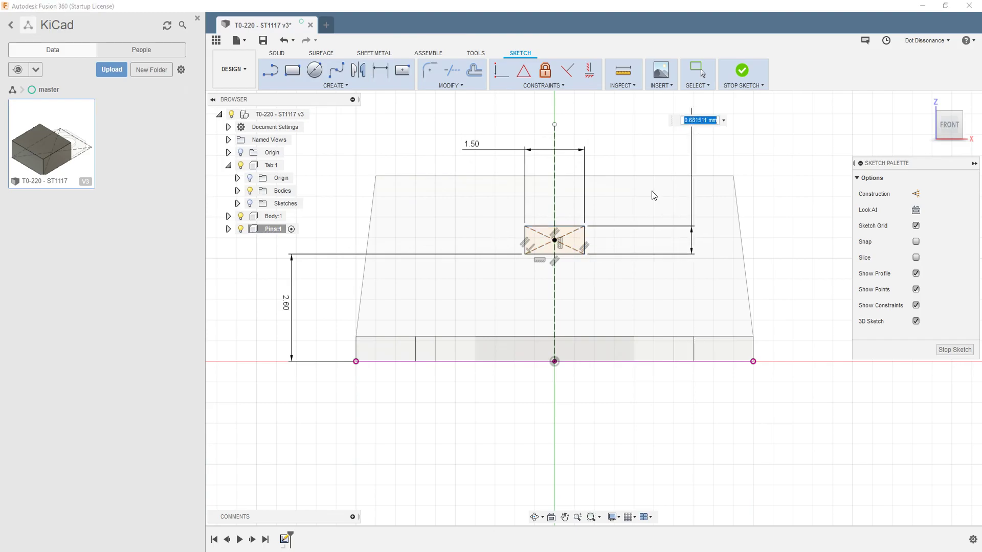
{"action": "key", "text": "alt+Tab"}
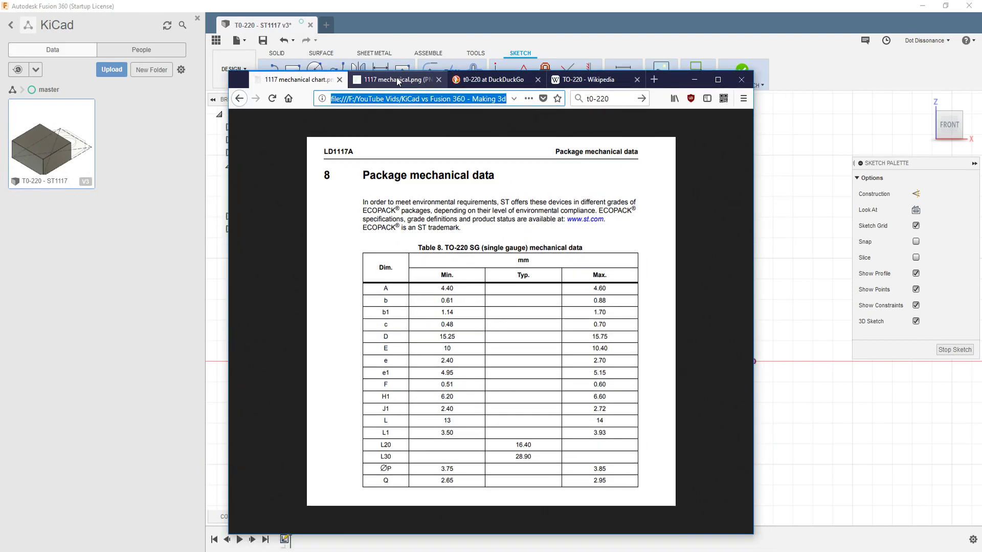
{"action": "left_click", "coordinate": [396, 79]}
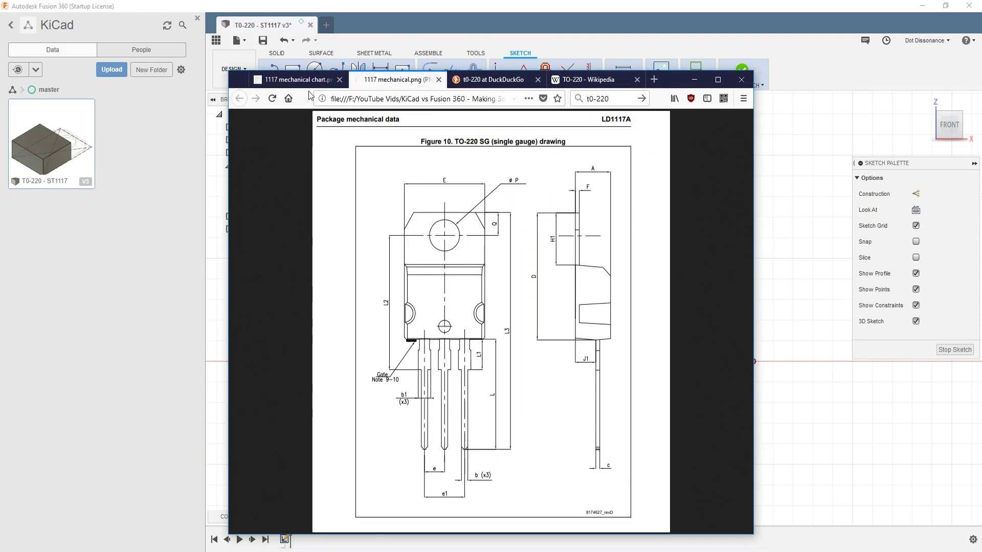
{"action": "left_click", "coordinate": [305, 81]}
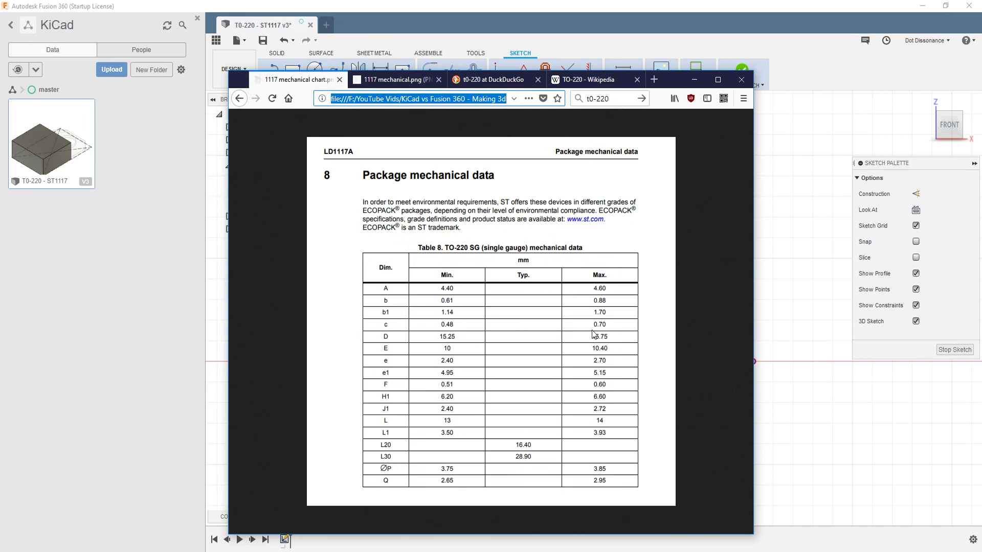
{"action": "left_click_drag", "start_coordinate": [678, 80], "coordinate": [0, 82]}
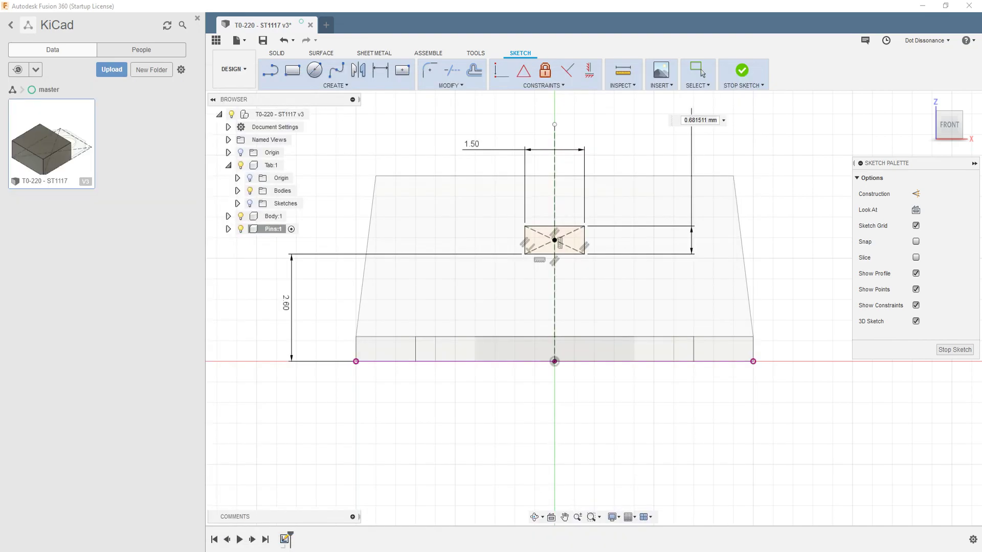
{"action": "left_click", "coordinate": [699, 118]}
{"action": "type", "text": "0.6"}
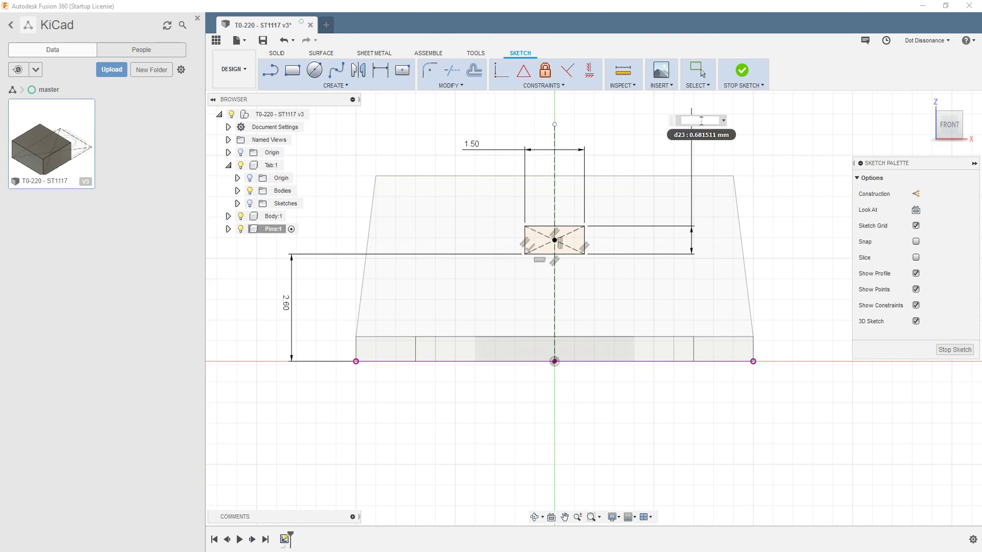
{"action": "key", "text": "Return"}
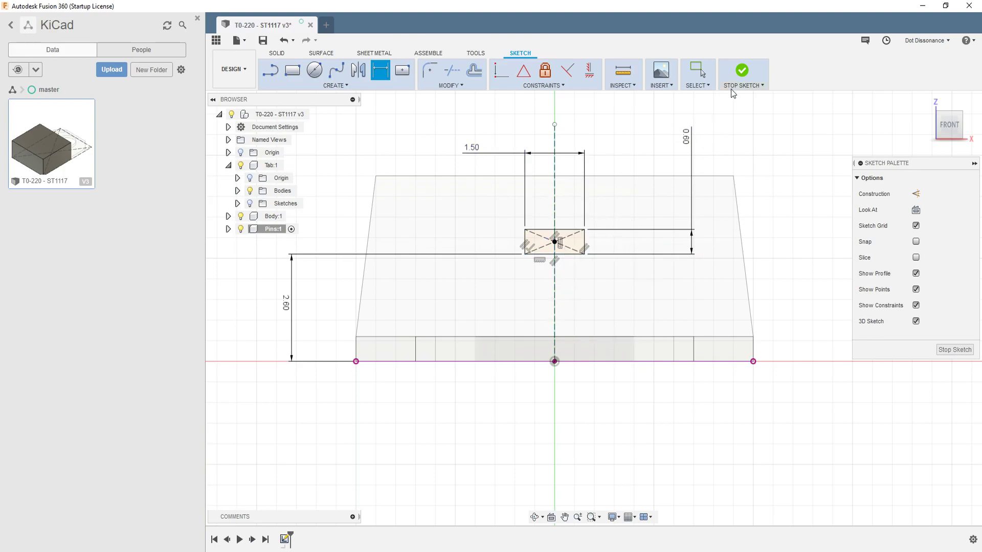
{"action": "left_click", "coordinate": [742, 75]}
Start a new sketch in the pins component on the vertical origin plane that runs lengthwise through the package
{"action": "mouse_move", "coordinate": [476, 225]}
{"action": "middle_mouse_down", "text": "shift"}
{"action": "mouse_move", "coordinate": [541, 232]}
{"action": "mouse_move", "coordinate": [399, 244]}
{"action": "middle_mouse_up", "text": "shift"}
{"action": "mouse_move", "coordinate": [724, 324]}
{"action": "middle_mouse_down", "text": "shift"}
{"action": "mouse_move", "coordinate": [717, 330]}
{"action": "mouse_move", "coordinate": [717, 319]}
{"action": "middle_mouse_up", "text": "shift"}
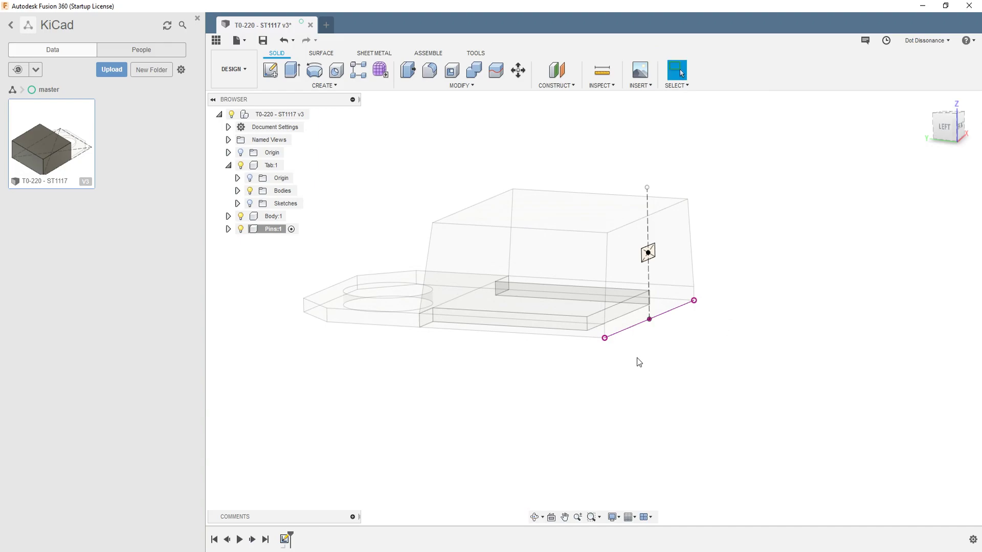
{"action": "left_click", "coordinate": [302, 90]}
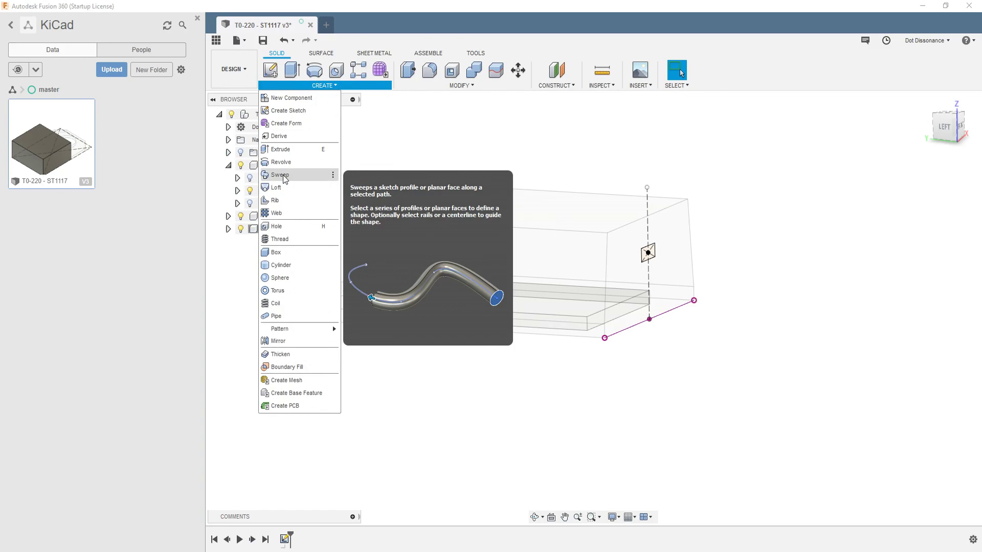
{"action": "mouse_move", "coordinate": [588, 409]}
{"action": "middle_mouse_down", "text": "shift"}
{"action": "mouse_move", "coordinate": [501, 324]}
{"action": "mouse_move", "coordinate": [410, 271]}
{"action": "middle_mouse_up", "text": "shift"}
{"action": "left_click", "coordinate": [275, 73]}
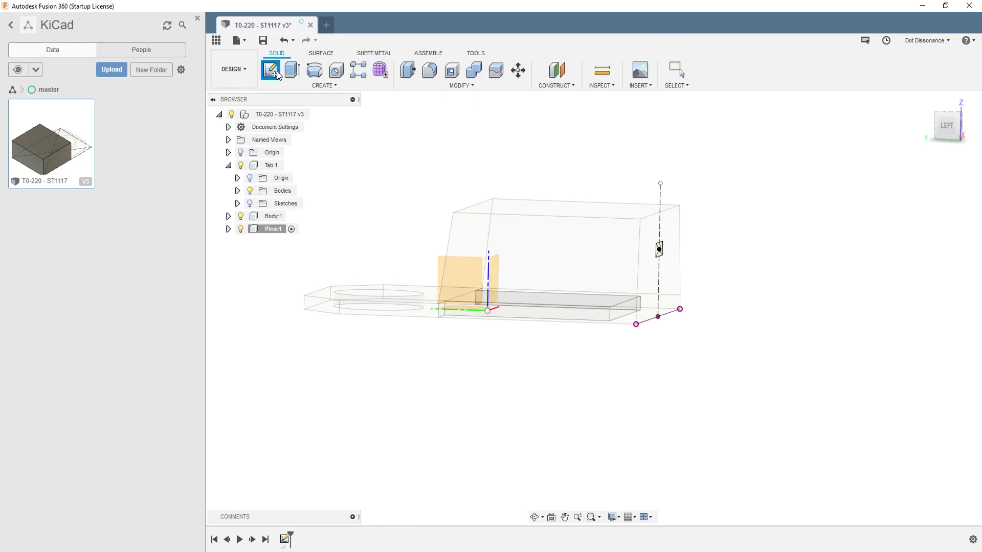
{"action": "left_click", "coordinate": [440, 265]}
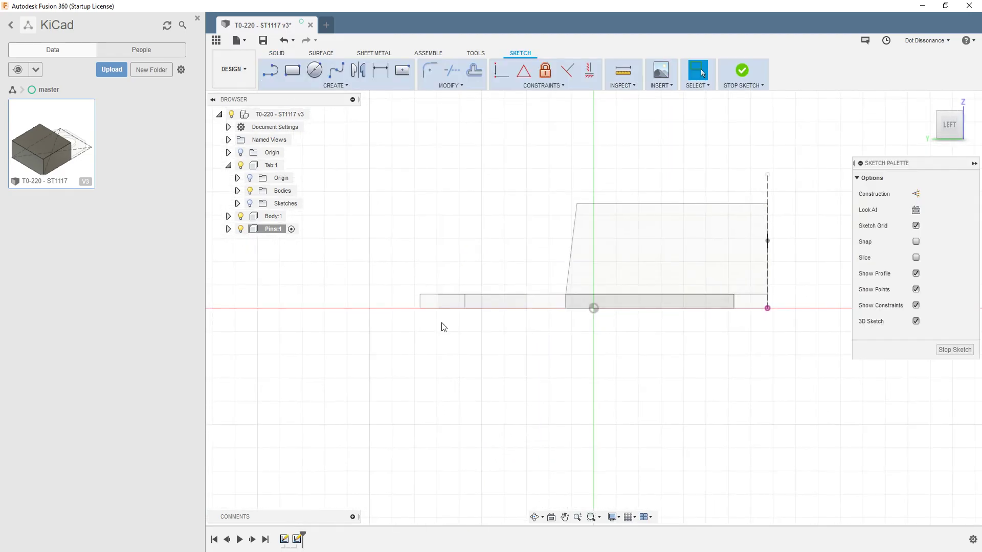
Sketch the pin path from the rectangle's center: a short outward line, a tangent downward arc about 1.9 mm in radius, and a line about 8.4 mm long
{"action": "left_click", "coordinate": [271, 74]}
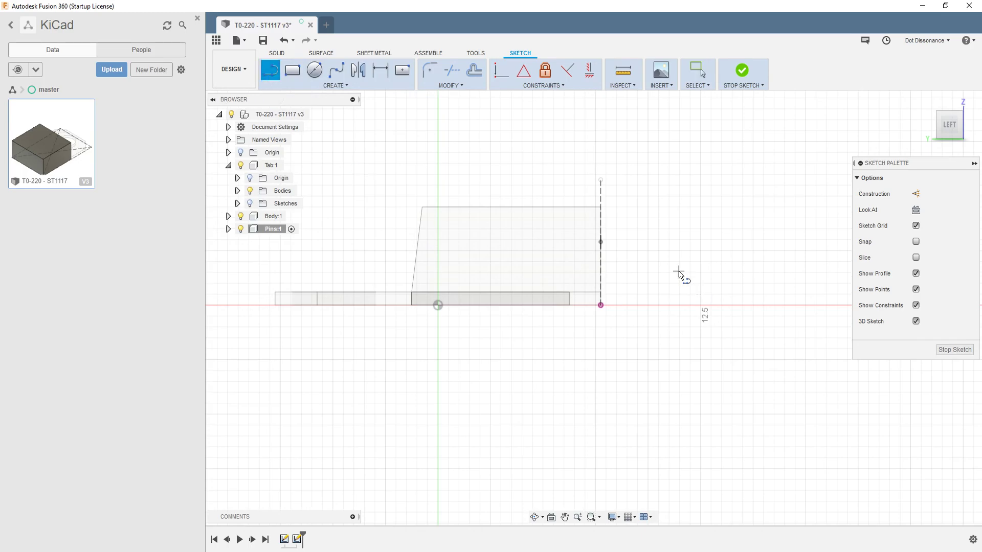
{"action": "scroll", "coordinate": [660, 257], "scroll_direction": "up", "scroll_amount": 2}
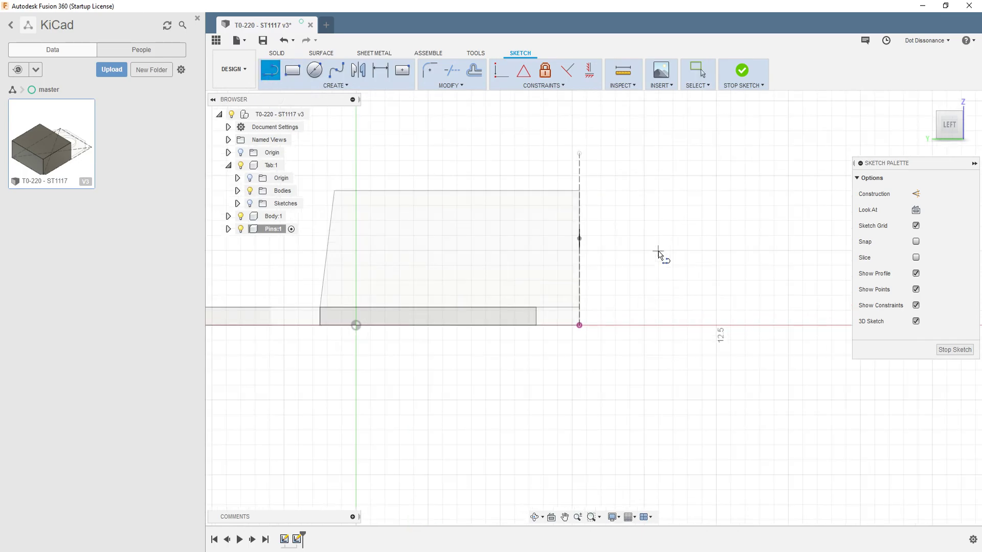
{"action": "left_click", "coordinate": [579, 239]}
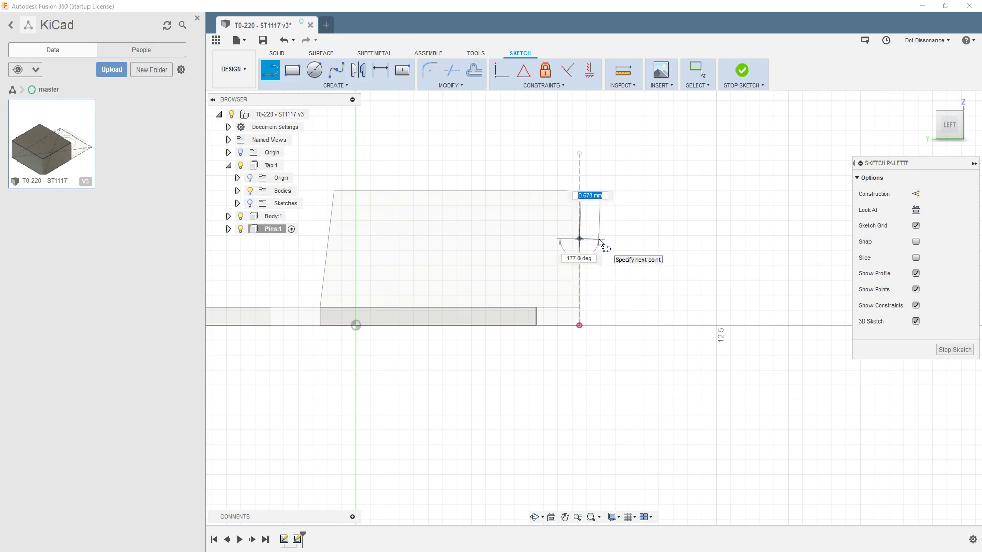
{"action": "left_click", "coordinate": [601, 239]}
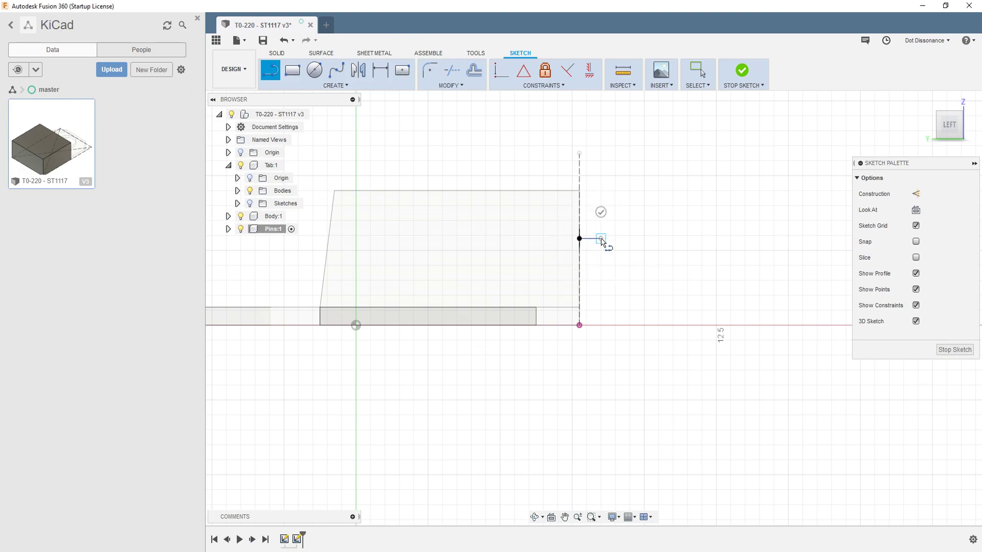
{"action": "left_click_drag", "start_coordinate": [601, 239], "coordinate": [656, 295]}
{"action": "scroll", "coordinate": [657, 408], "scroll_direction": "down", "scroll_amount": 2}
{"action": "scroll", "coordinate": [655, 406], "scroll_direction": "up", "scroll_amount": 4}
{"action": "scroll", "coordinate": [655, 404], "scroll_direction": "down", "scroll_amount": 9}
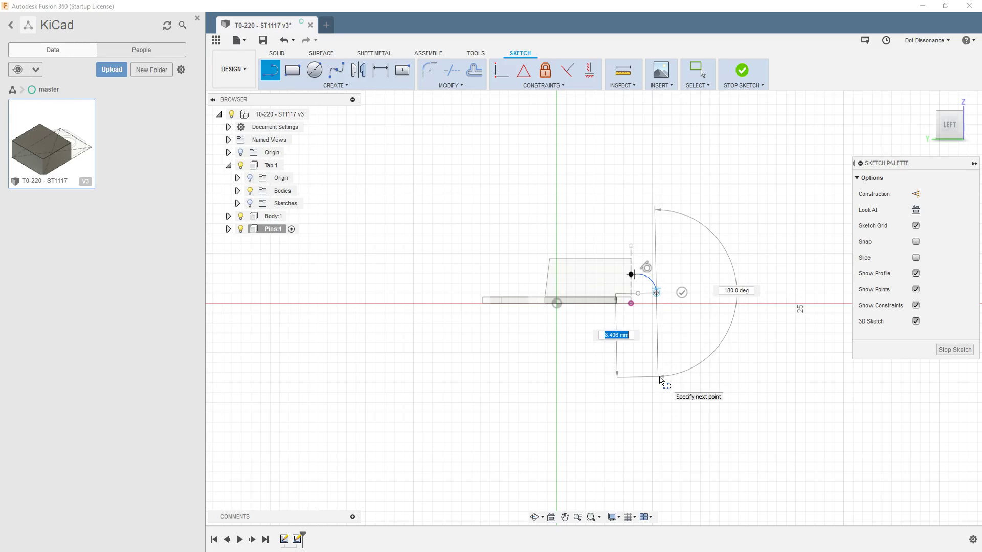
{"action": "left_click", "coordinate": [658, 377]}
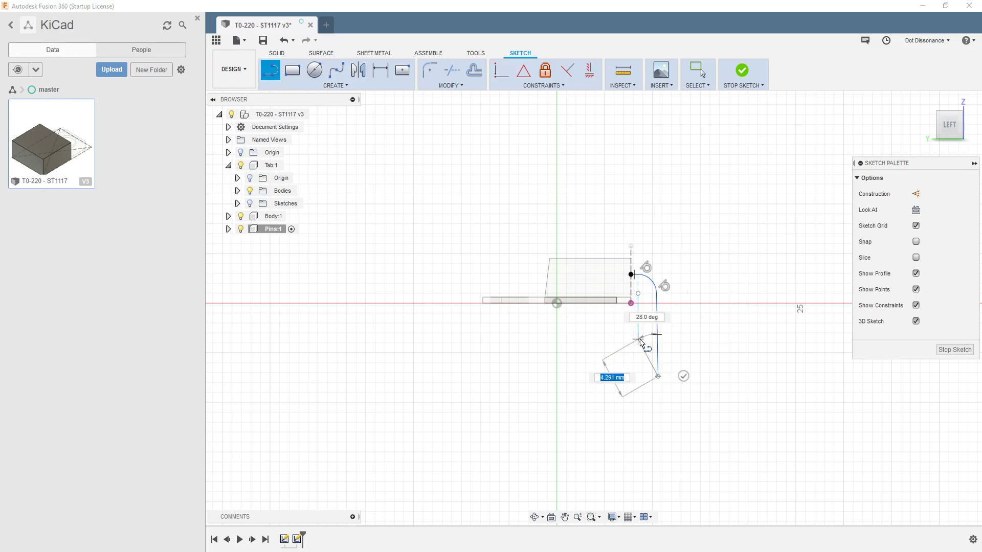
{"action": "key", "text": "Escape"}
Constrain the path's long line to vertical and dimension it 2 mm from the construction line on the body's end face
{"action": "left_click", "coordinate": [658, 353]}
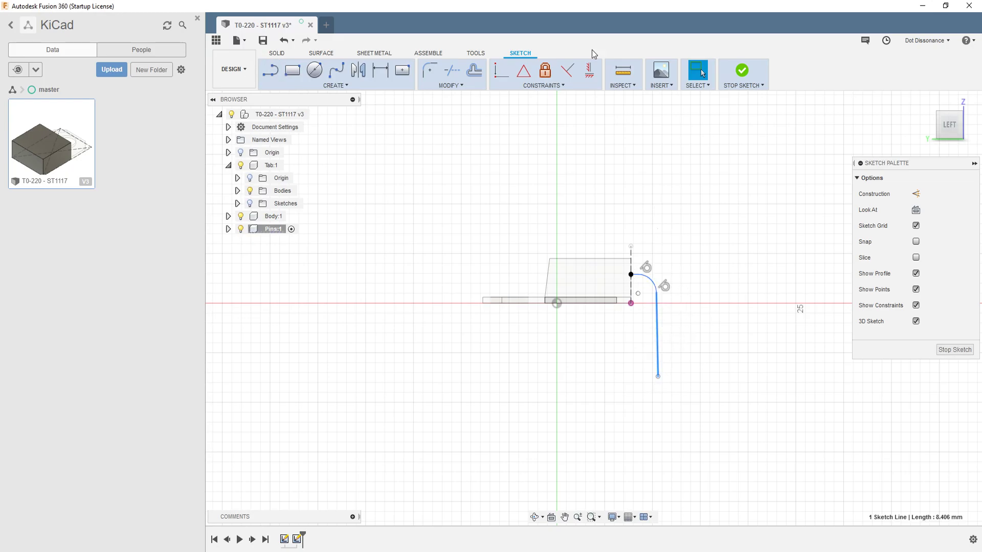
{"action": "left_click", "coordinate": [589, 70]}
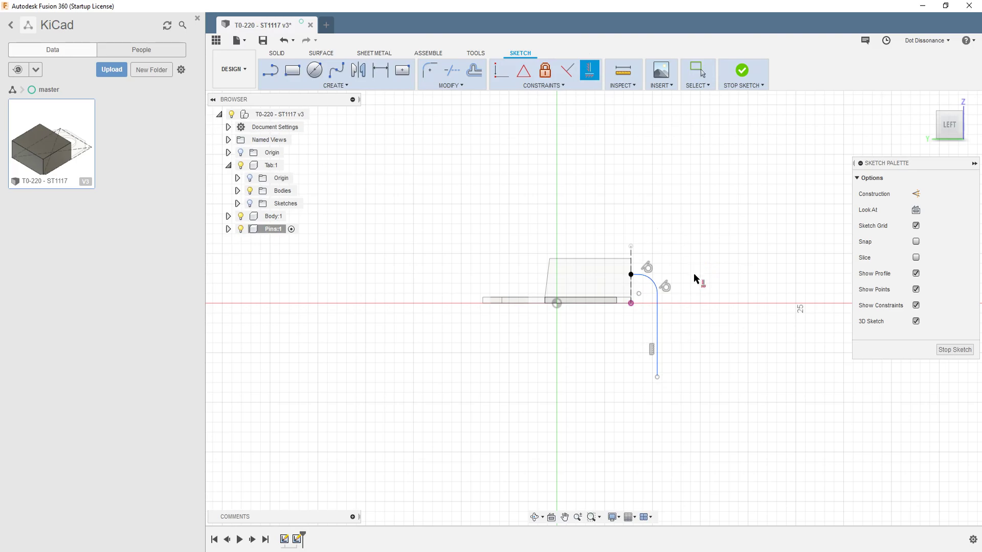
{"action": "scroll", "coordinate": [665, 294], "scroll_direction": "up", "scroll_amount": 4}
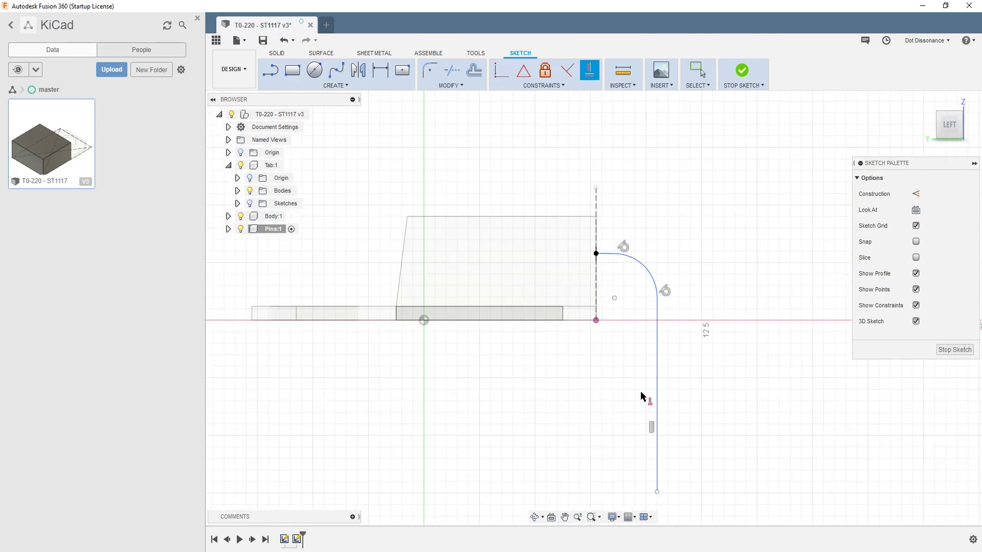
{"action": "key", "text": "d"}
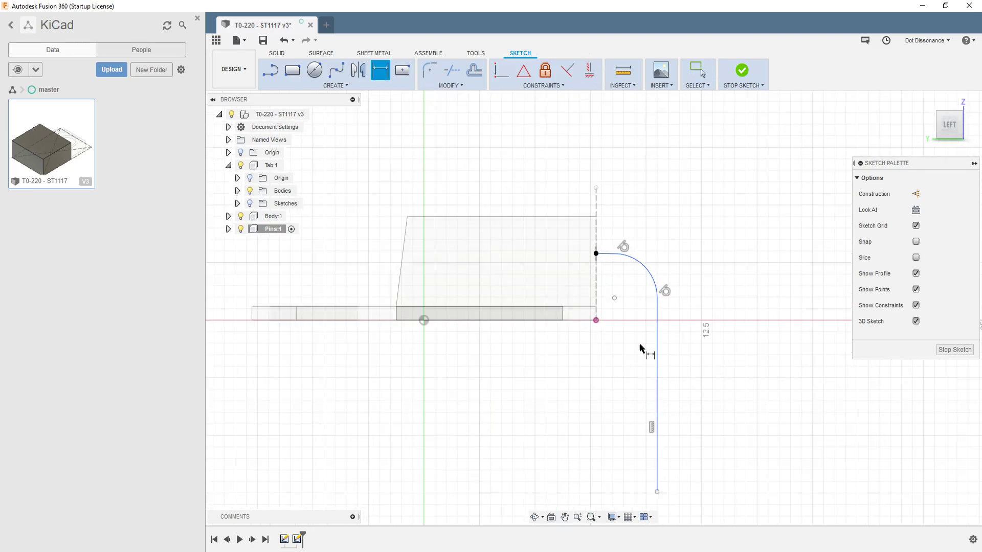
{"action": "left_click", "coordinate": [658, 352]}
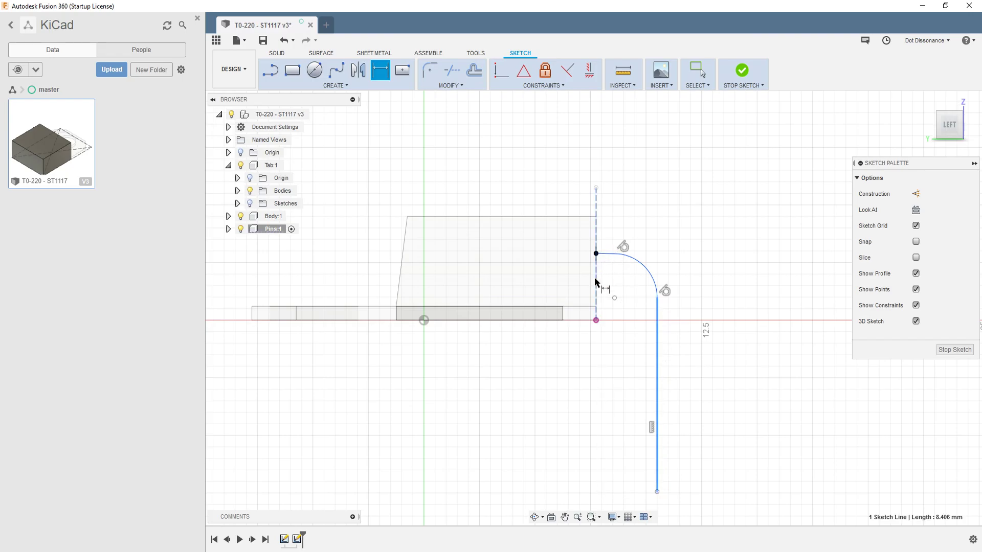
{"action": "left_click", "coordinate": [596, 260]}
{"action": "left_click", "coordinate": [583, 389]}
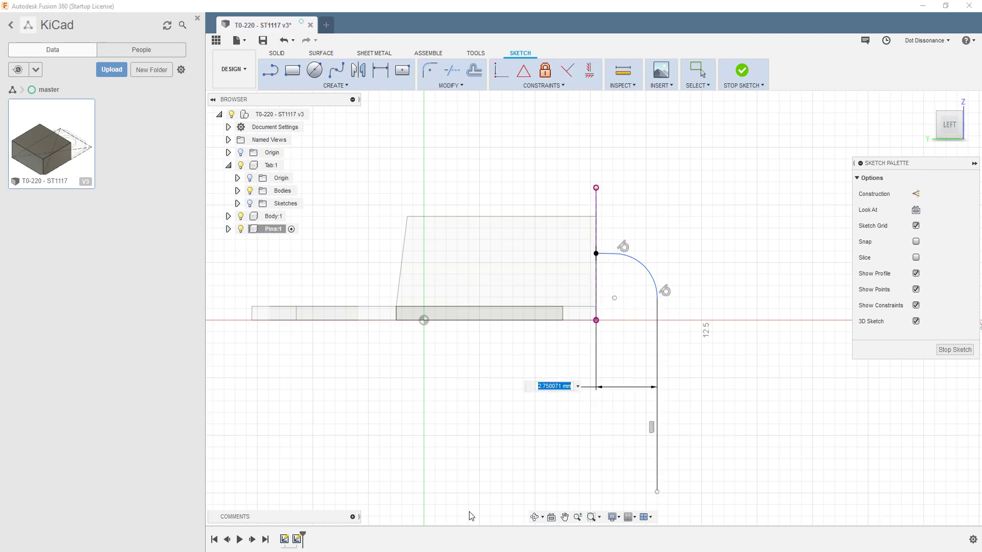
{"action": "type", "text": "2"}
{"action": "key", "text": "Return"}
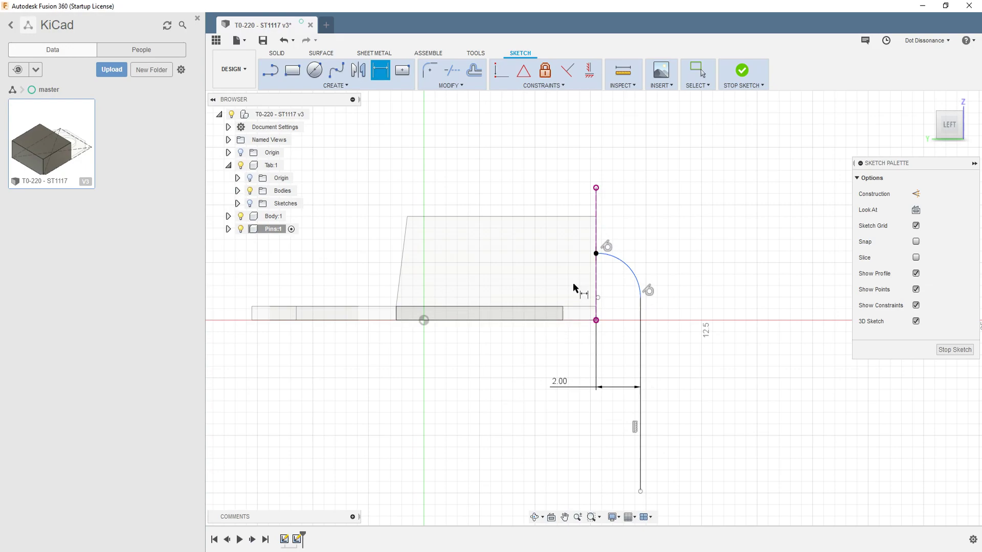
Dimension the radius of the pin path's bend to 1.5 mm
{"action": "left_click", "coordinate": [634, 278]}
{"action": "left_click", "coordinate": [659, 233]}
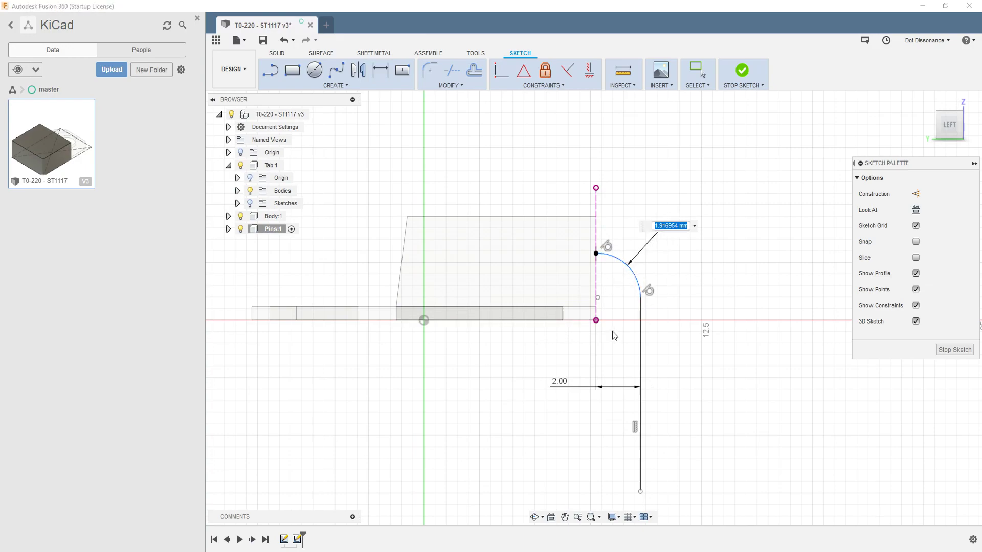
{"action": "type", "text": "1.5"}
{"action": "key", "text": "Return"}
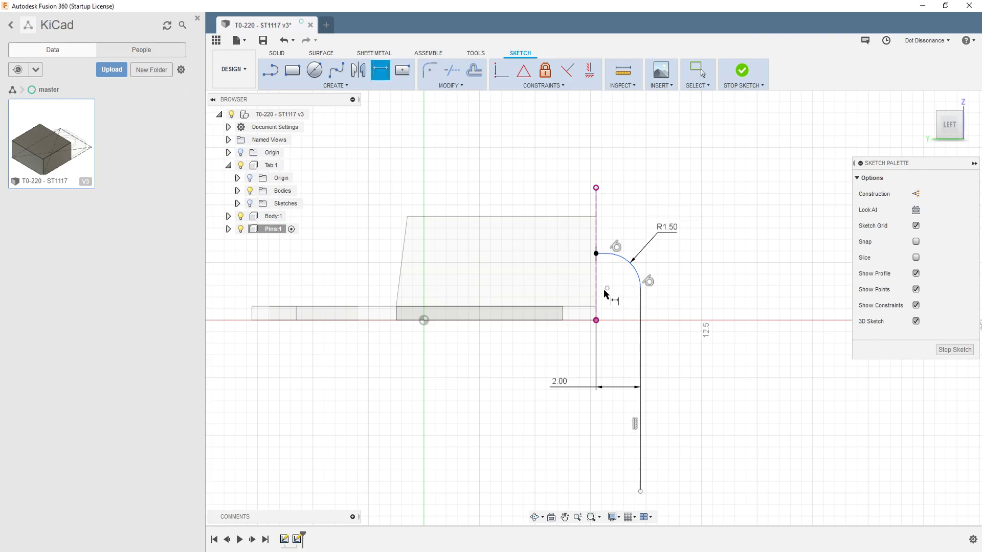
Constrain the short line leaving the body to horizontal and finish the path sketch
{"action": "left_click", "coordinate": [589, 71]}
{"action": "left_click", "coordinate": [605, 256]}
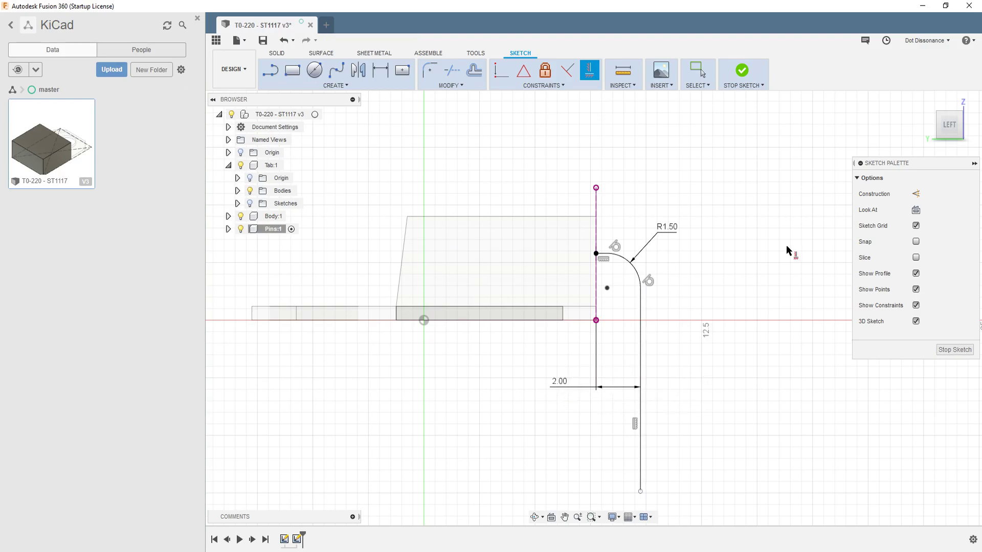
{"action": "left_click", "coordinate": [746, 84]}
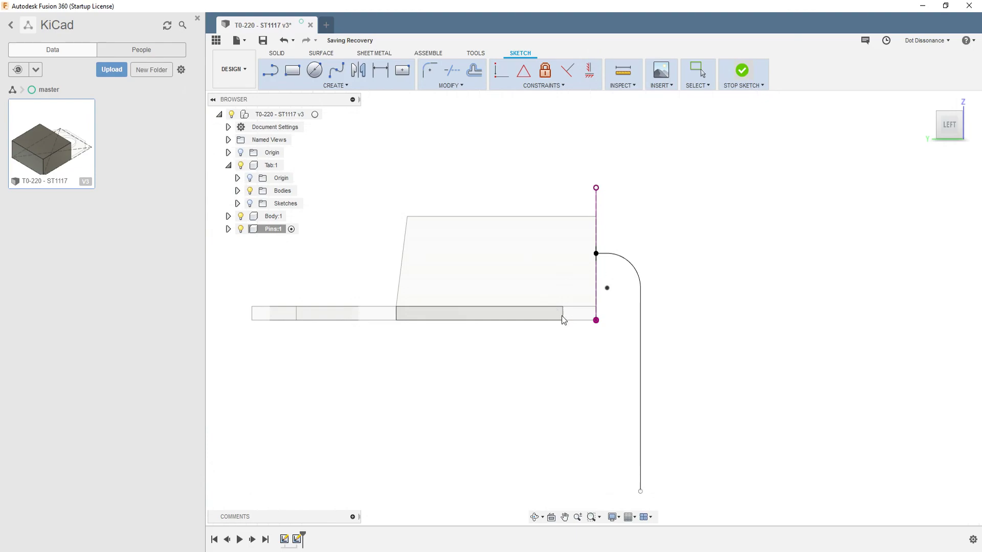
Sweep the small rectangular profile along the curved pin path as a new body with single path and perpendicular orientation
{"action": "middle_click_drag", "start_coordinate": [669, 230], "coordinate": [675, 224], "text": "shift"}
{"action": "mouse_move", "coordinate": [679, 394]}
{"action": "middle_mouse_down", "text": "shift"}
{"action": "mouse_move", "coordinate": [694, 305]}
{"action": "mouse_move", "coordinate": [677, 320]}
{"action": "mouse_move", "coordinate": [693, 285]}
{"action": "middle_mouse_up", "text": "shift"}
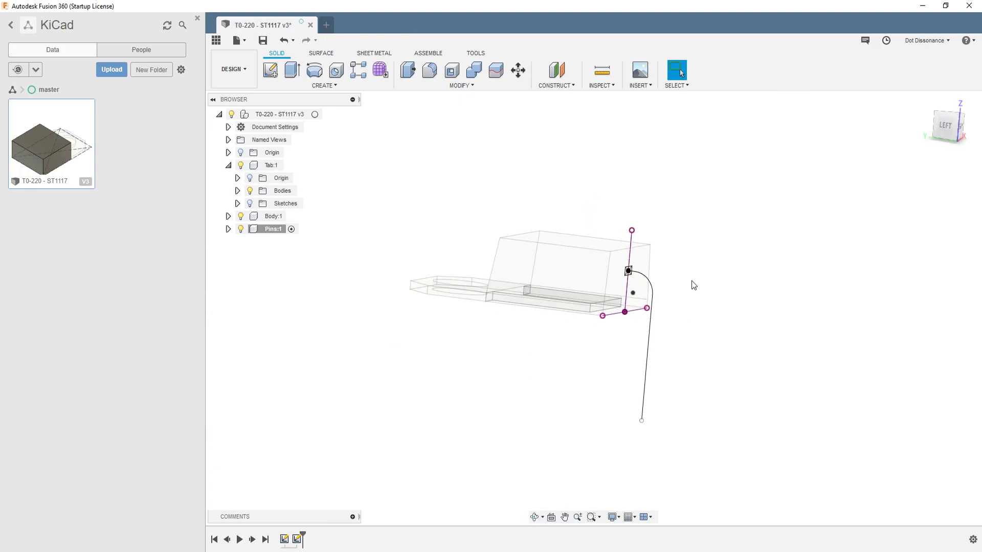
{"action": "mouse_move", "coordinate": [664, 350]}
{"action": "middle_mouse_down", "text": "shift"}
{"action": "mouse_move", "coordinate": [685, 336]}
{"action": "mouse_move", "coordinate": [665, 330]}
{"action": "middle_mouse_up", "text": "shift"}
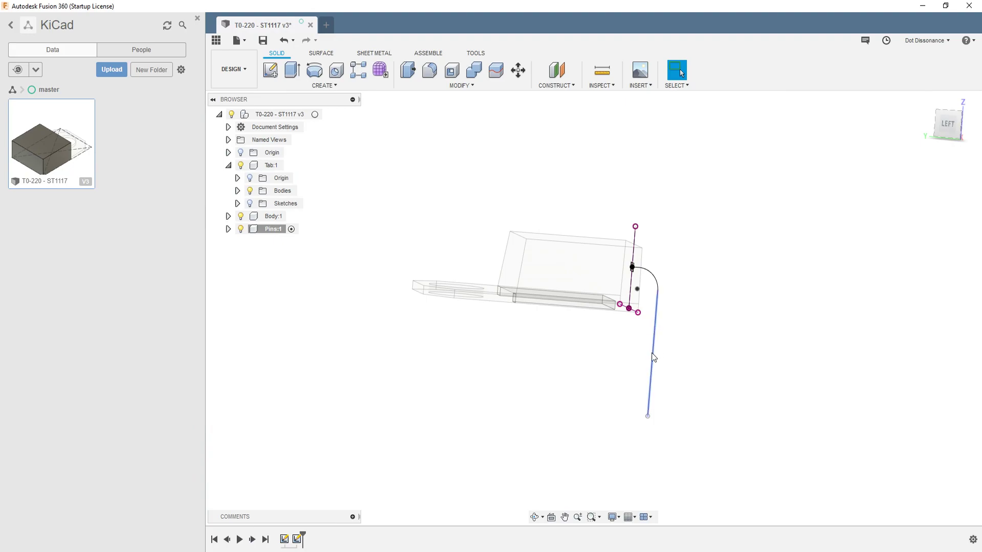
{"action": "middle_click_drag", "start_coordinate": [606, 356], "coordinate": [576, 373], "text": "shift"}
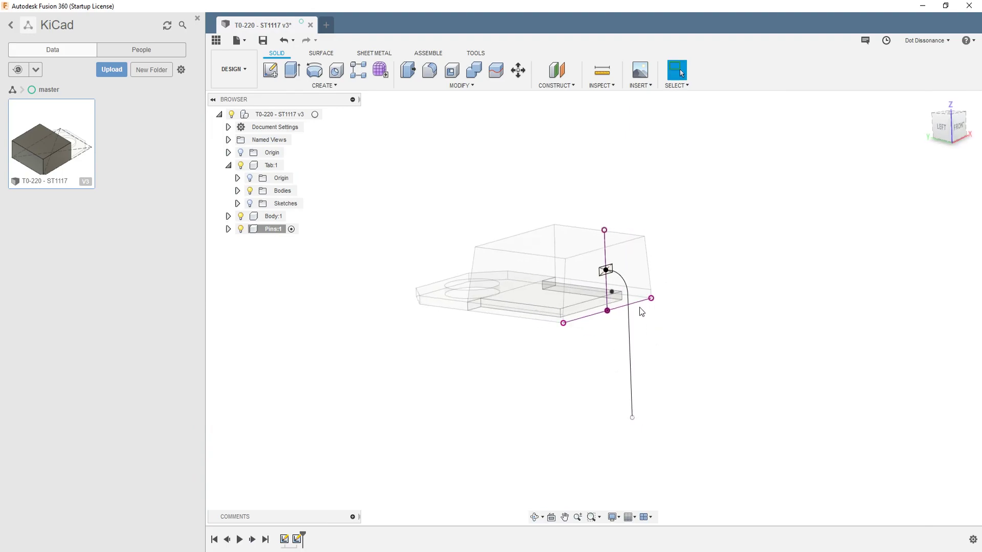
{"action": "scroll", "coordinate": [657, 234], "scroll_direction": "up", "scroll_amount": 2}
{"action": "left_click", "coordinate": [323, 85]}
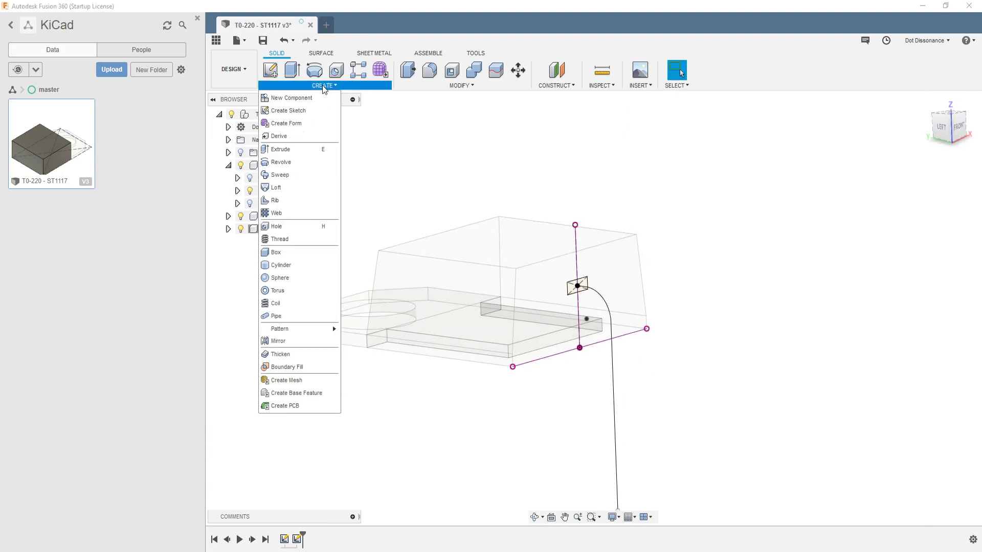
{"action": "left_click", "coordinate": [279, 175]}
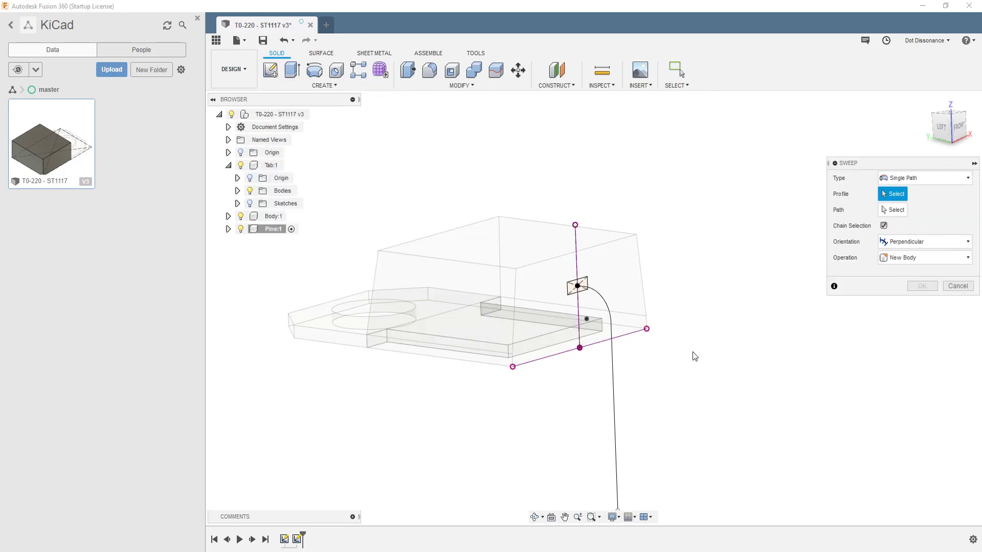
{"action": "scroll", "coordinate": [653, 335], "scroll_direction": "up", "scroll_amount": 2}
{"action": "scroll", "coordinate": [523, 287], "scroll_direction": "up", "scroll_amount": 3}
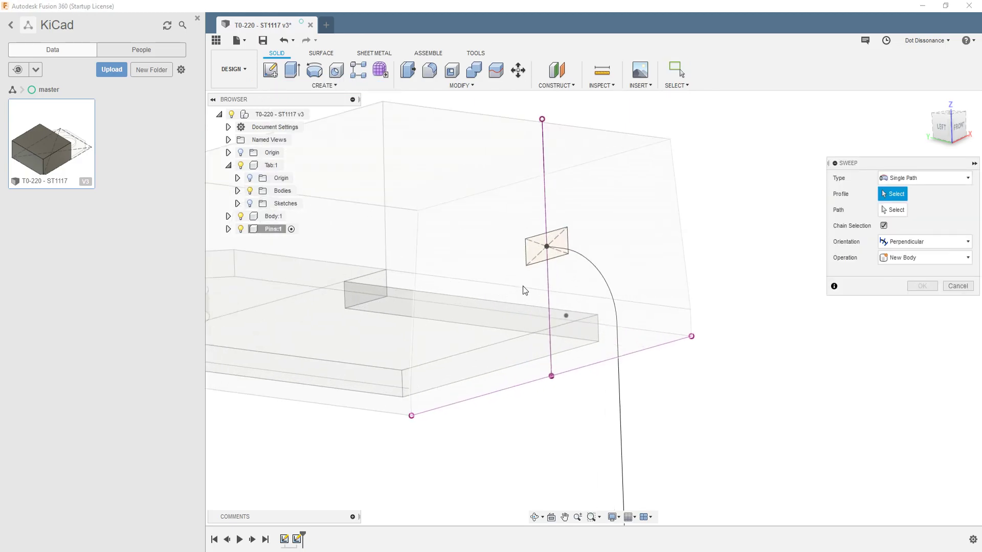
{"action": "left_click", "coordinate": [543, 234]}
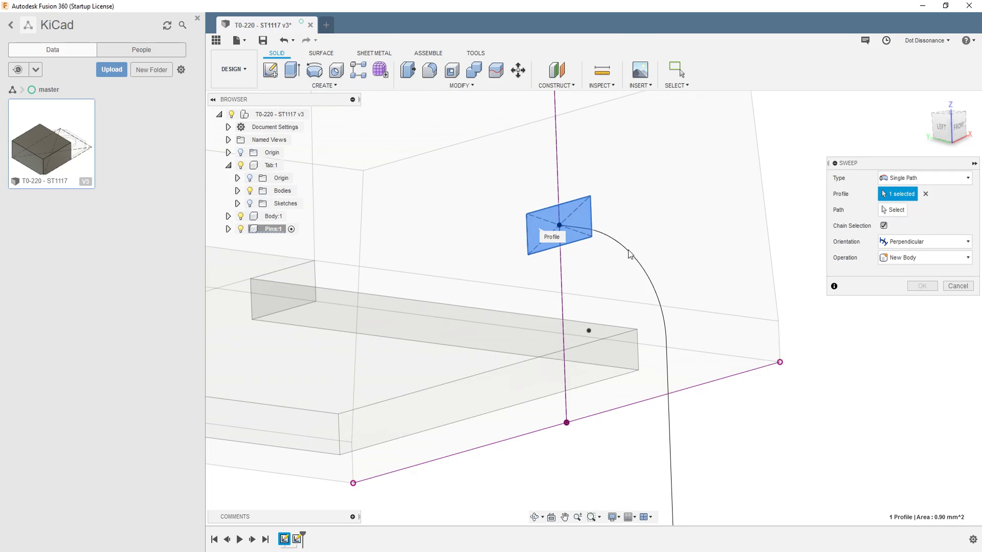
{"action": "left_click", "coordinate": [890, 209]}
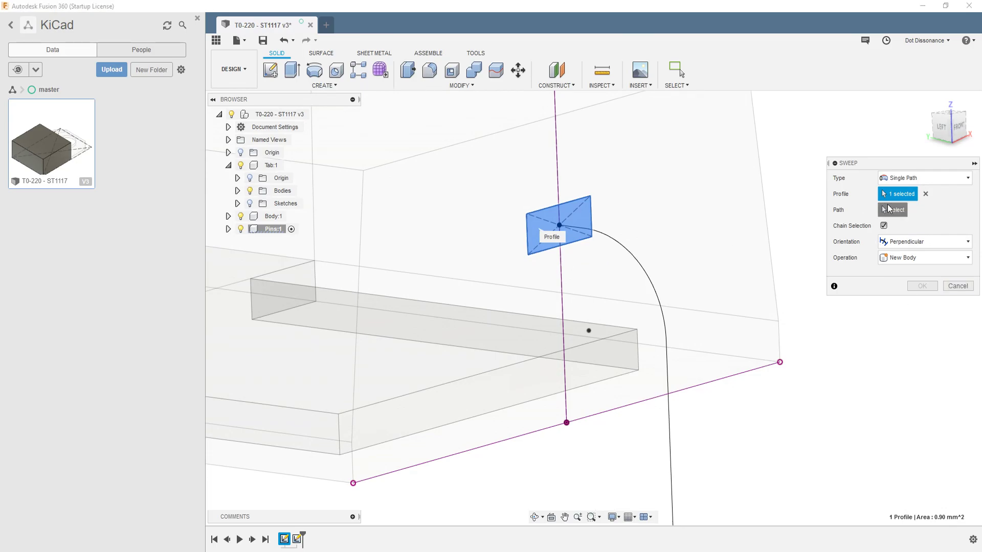
{"action": "left_click", "coordinate": [658, 289]}
{"action": "scroll", "coordinate": [633, 193], "scroll_direction": "down", "scroll_amount": 5}
{"action": "middle_click_drag", "start_coordinate": [700, 306], "coordinate": [652, 276], "text": "shift"}
{"action": "left_click", "coordinate": [922, 333]}
Start a new sketch on the flat front face of the swept pin
{"action": "left_click", "coordinate": [590, 287]}
{"action": "left_click", "coordinate": [269, 70]}
{"action": "scroll", "coordinate": [548, 250], "scroll_direction": "up", "scroll_amount": 3}
{"action": "scroll", "coordinate": [553, 227], "scroll_direction": "down", "scroll_amount": 1}
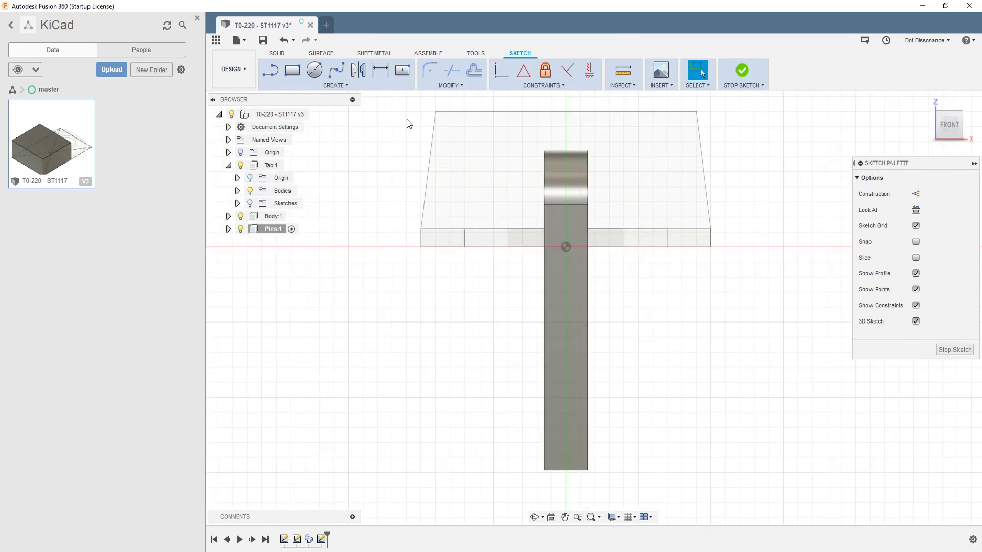
{"action": "left_click", "coordinate": [309, 88]}
{"action": "mouse_move", "coordinate": [312, 115]}
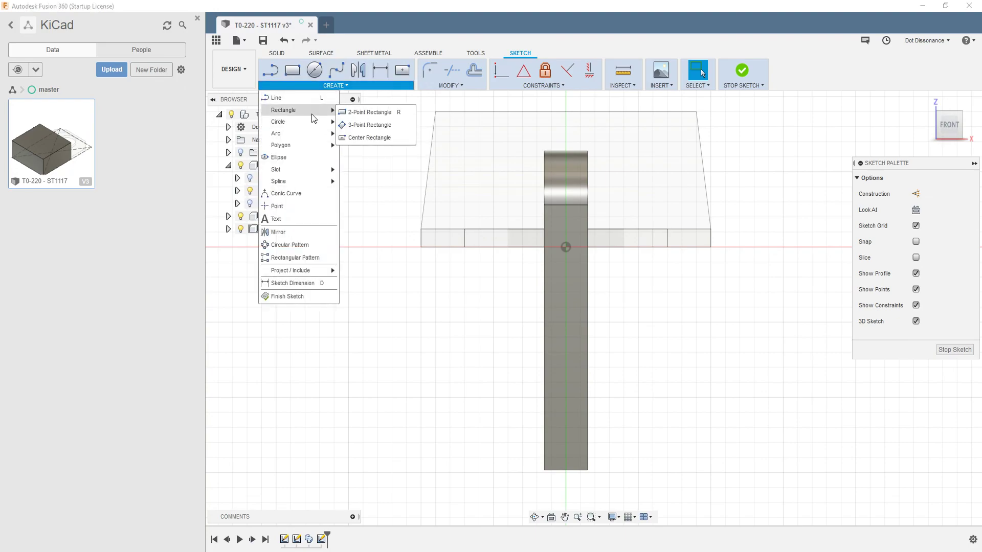
{"action": "left_click", "coordinate": [354, 124]}
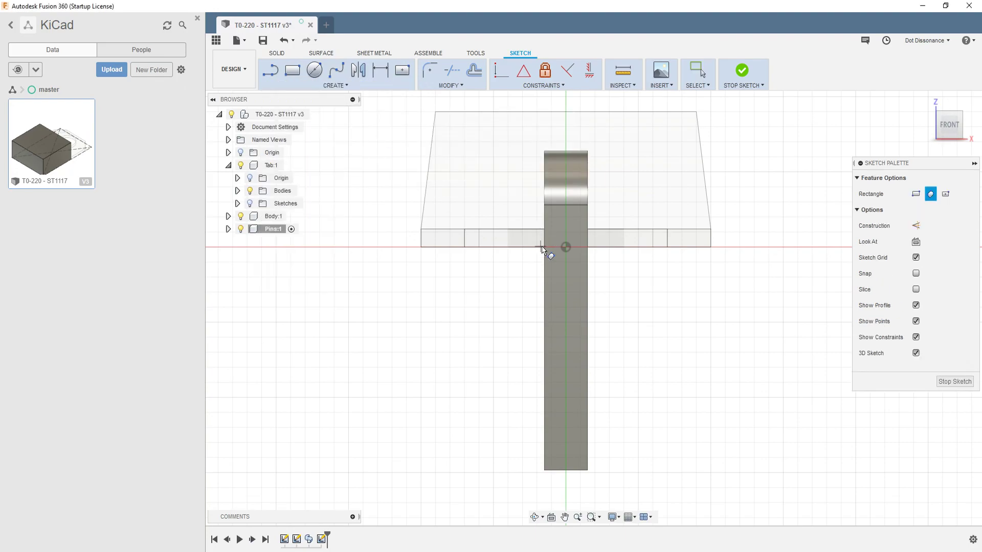
{"action": "key", "text": "Escape"}
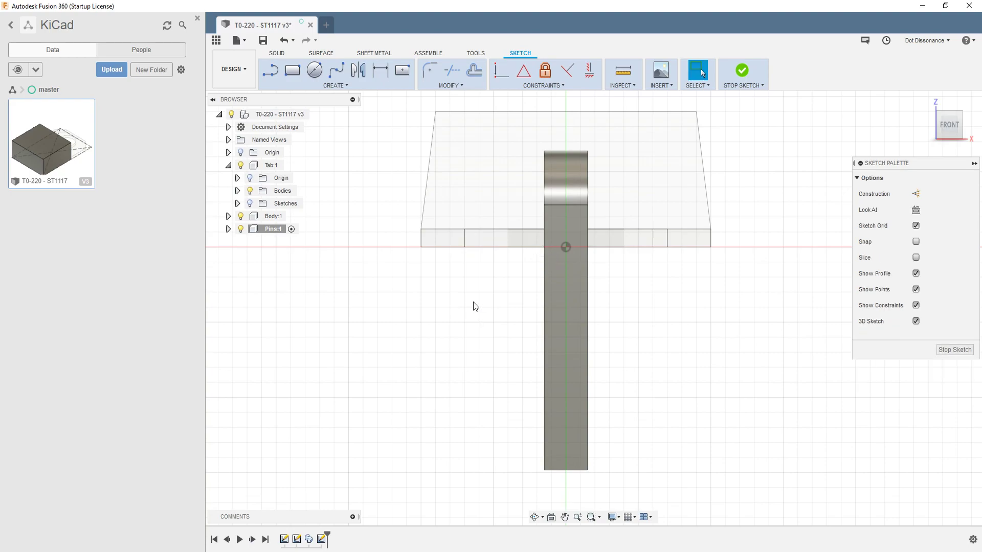
Project the side edges and the bottom edge of the pin's front face into the sketch
{"action": "key", "text": "p"}
{"action": "left_click", "coordinate": [544, 304]}
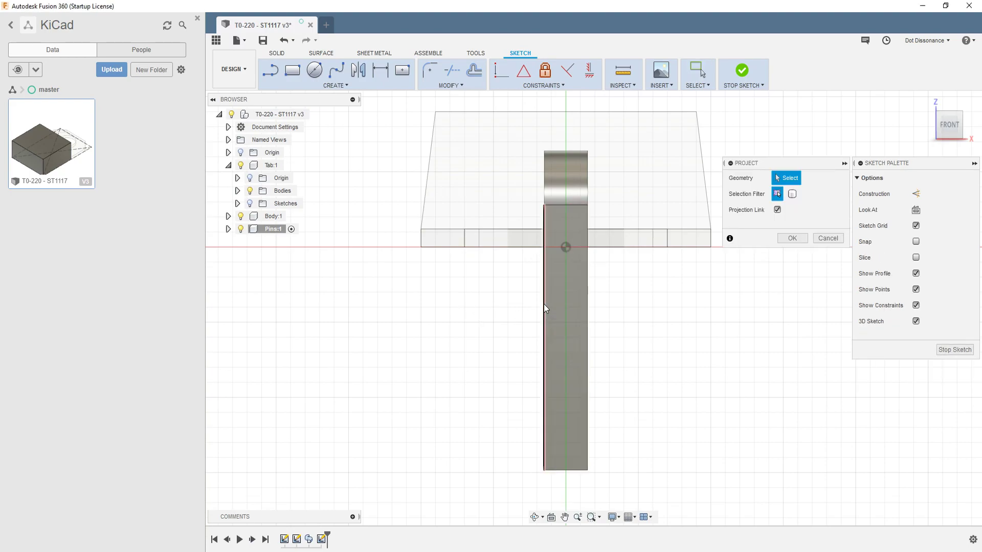
{"action": "left_click", "coordinate": [588, 330]}
{"action": "left_click", "coordinate": [581, 470]}
{"action": "key", "text": "Return"}
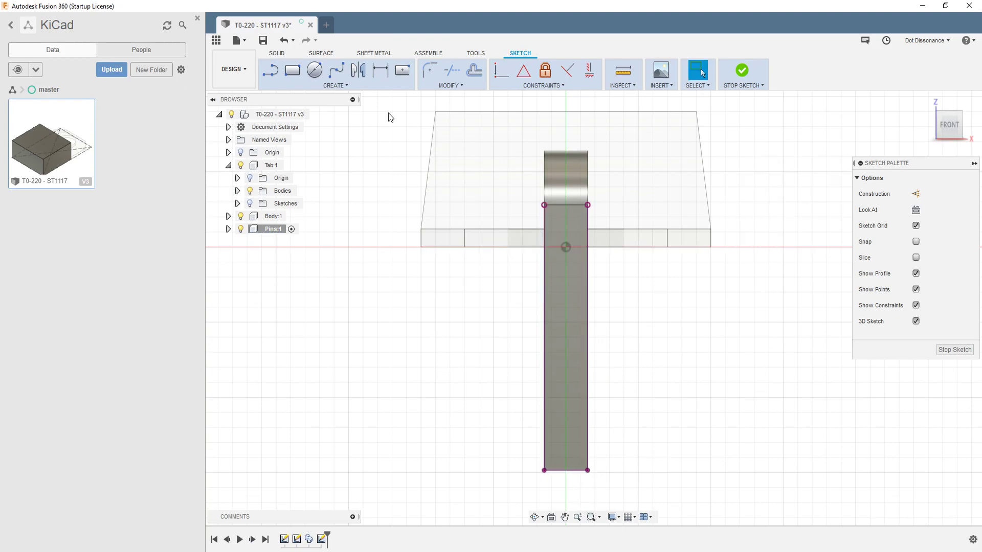
Convert all the projected pin edges to construction lines
{"action": "left_click_drag", "start_coordinate": [396, 155], "coordinate": [683, 516]}
{"action": "key", "text": "x"}
{"action": "left_click", "coordinate": [685, 416]}
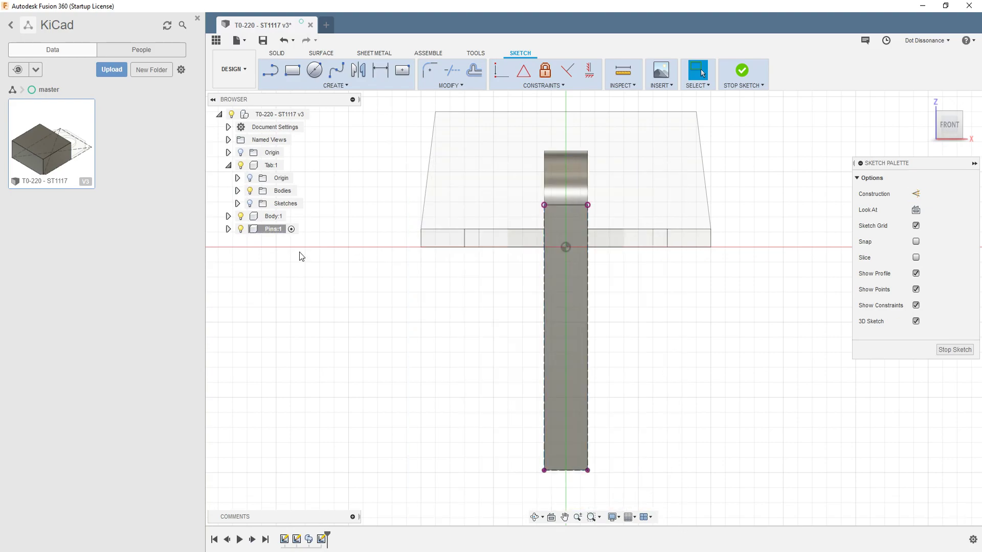
Draw a narrow three-point rectangle about 8 mm tall along the pin's left edge, from its bottom corner to the tab's upper edge
{"action": "left_click", "coordinate": [303, 85]}
{"action": "mouse_move", "coordinate": [302, 110]}
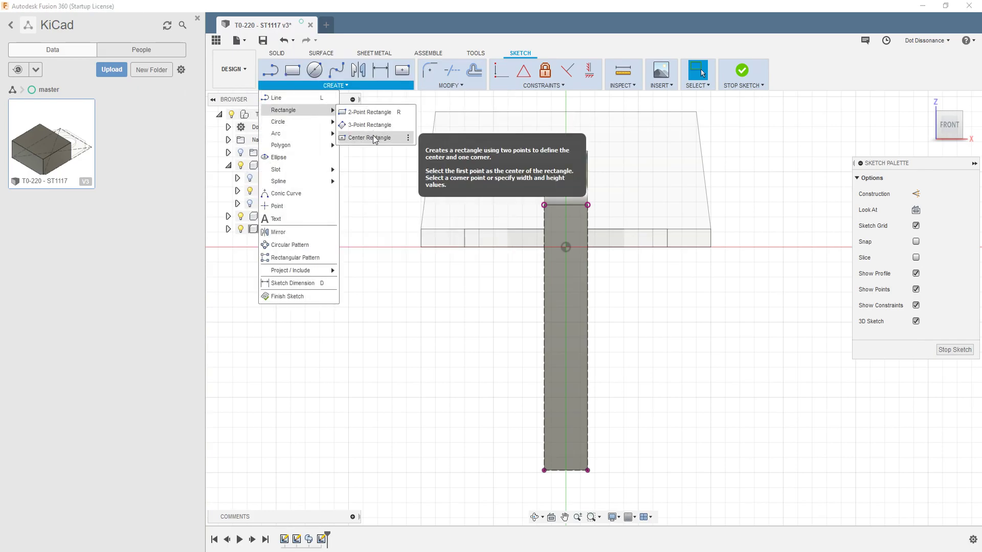
{"action": "left_click", "coordinate": [369, 138]}
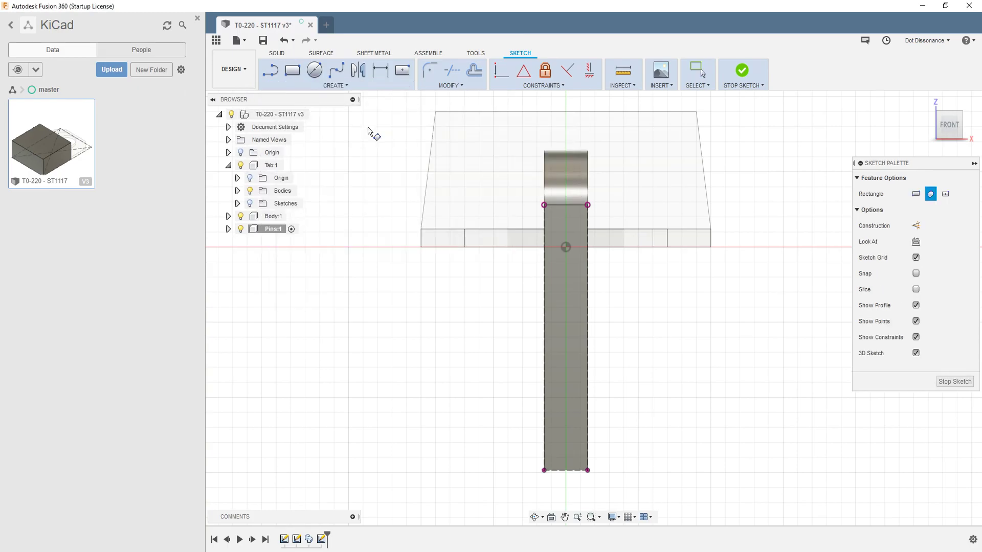
{"action": "left_click", "coordinate": [544, 469]}
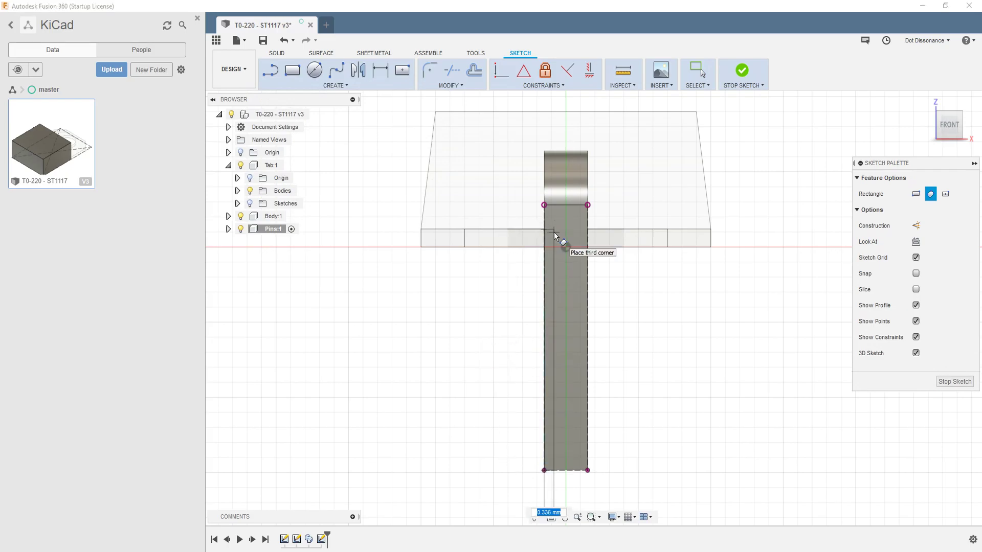
{"action": "left_click", "coordinate": [555, 230]}
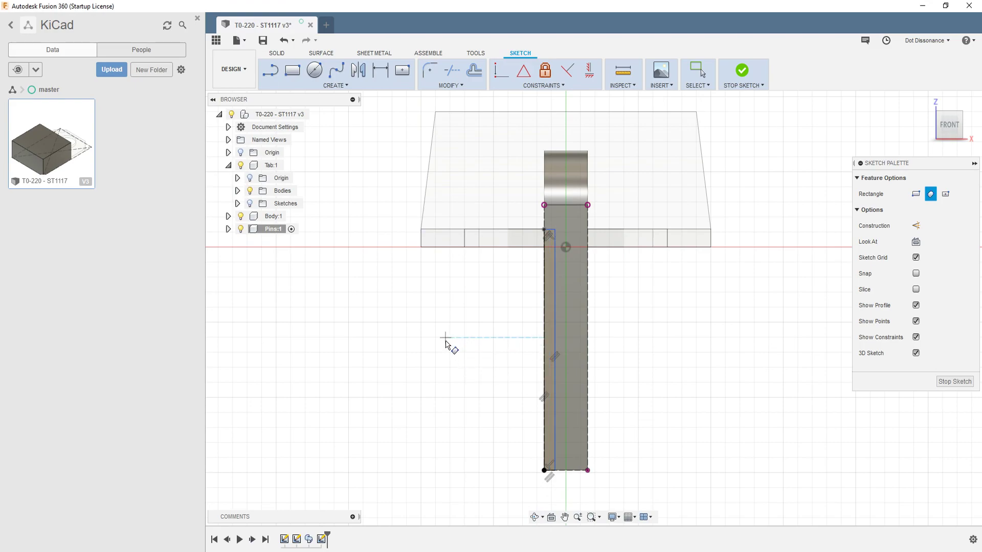
Draw a vertical line from the origin to below the pin's end and make it a construction centerline
{"action": "key", "text": "l"}
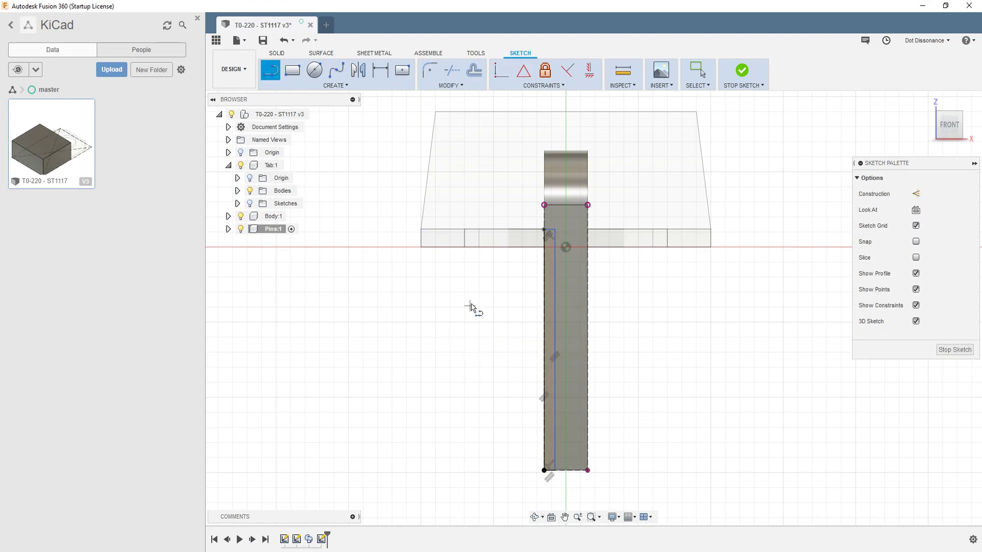
{"action": "left_click", "coordinate": [565, 248]}
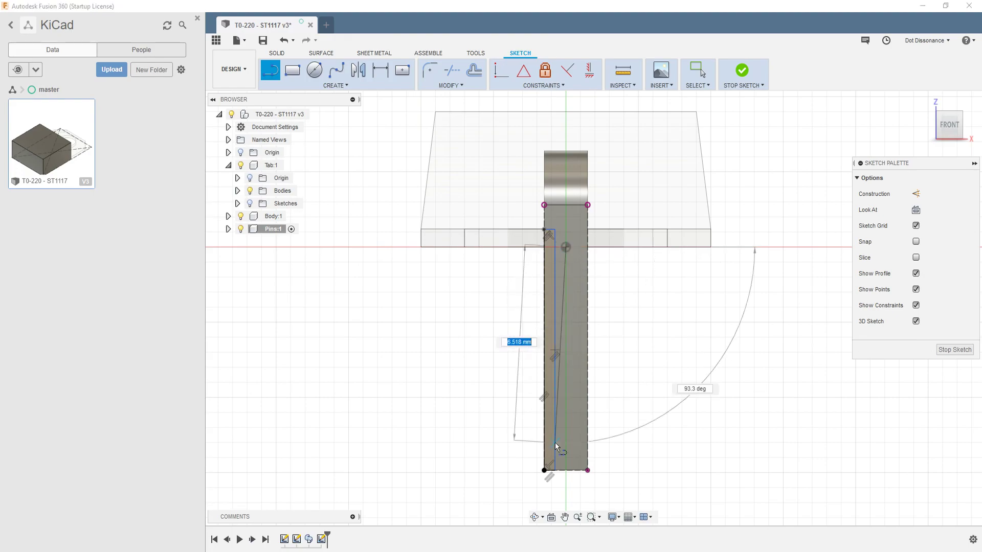
{"action": "left_click", "coordinate": [566, 499]}
{"action": "key", "text": "Escape"}
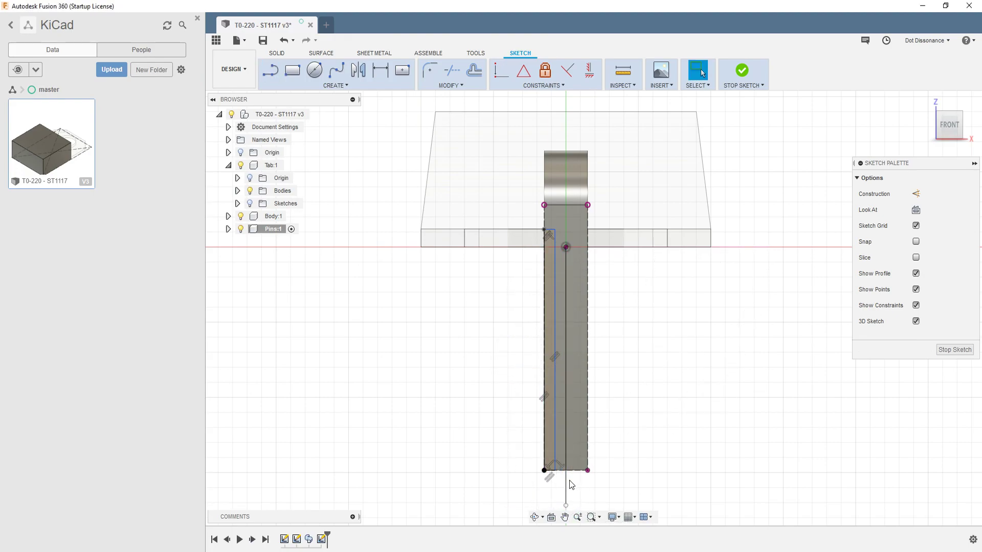
{"action": "left_click", "coordinate": [568, 482]}
{"action": "key", "text": "x"}
{"action": "key", "text": "Escape"}
Mirror the four sides of the narrow rectangle about the vertical construction centerline
{"action": "left_click", "coordinate": [549, 229]}
{"action": "left_click", "coordinate": [555, 246], "text": "shift"}
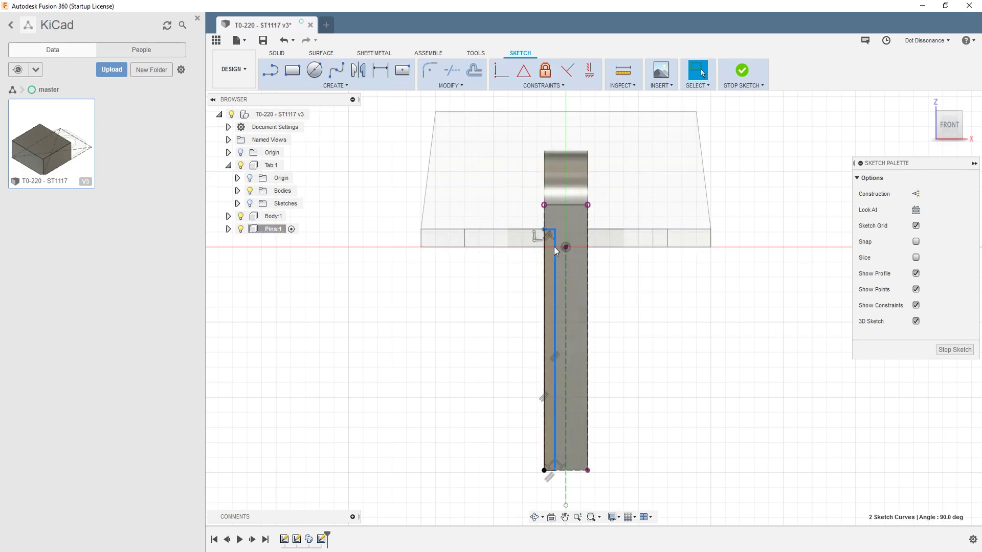
{"action": "left_click", "coordinate": [549, 469], "text": "shift"}
{"action": "scroll", "coordinate": [547, 400], "scroll_direction": "up", "scroll_amount": 3}
{"action": "scroll", "coordinate": [519, 407], "scroll_direction": "down", "scroll_amount": 3}
{"action": "scroll", "coordinate": [534, 468], "scroll_direction": "up", "scroll_amount": 2}
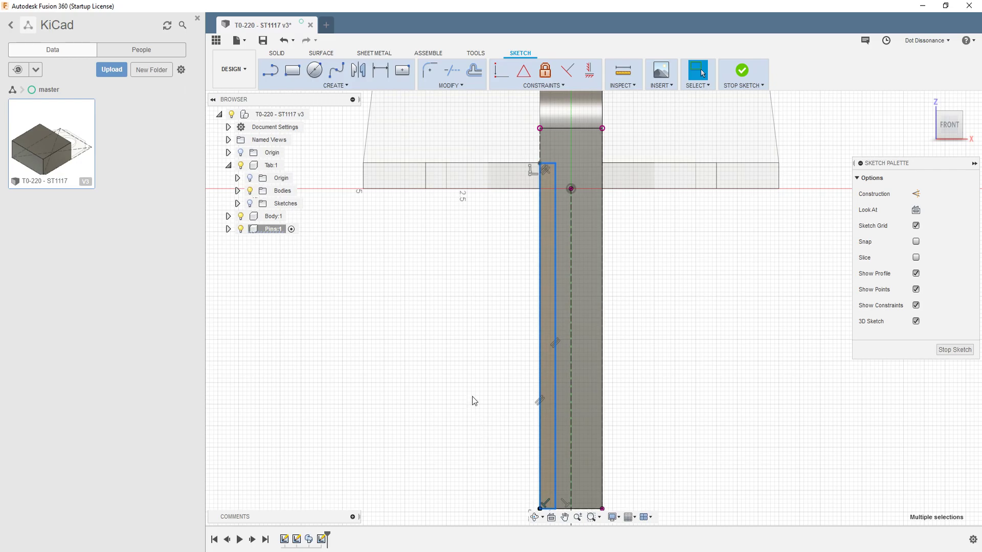
{"action": "left_click", "coordinate": [305, 84]}
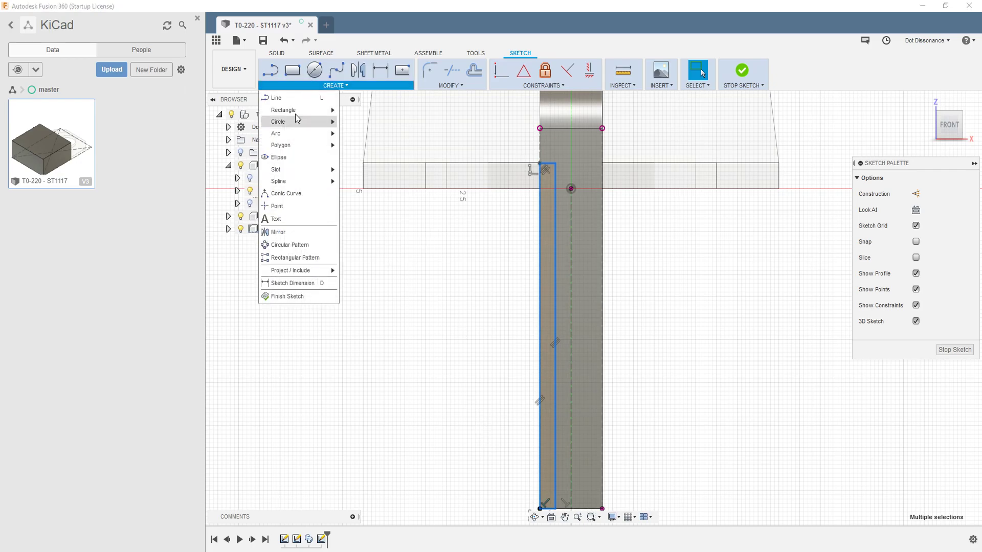
{"action": "left_click", "coordinate": [306, 235]}
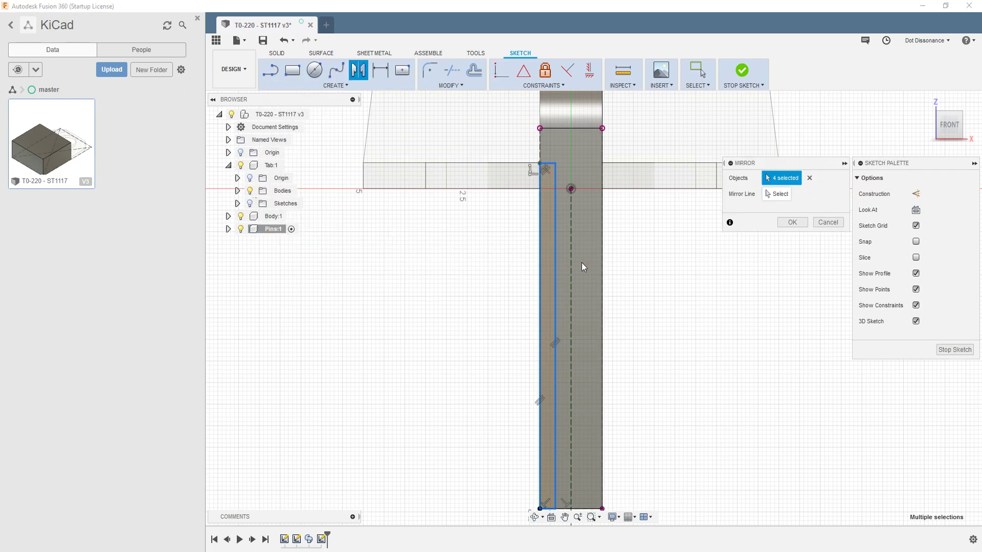
{"action": "left_click", "coordinate": [780, 194]}
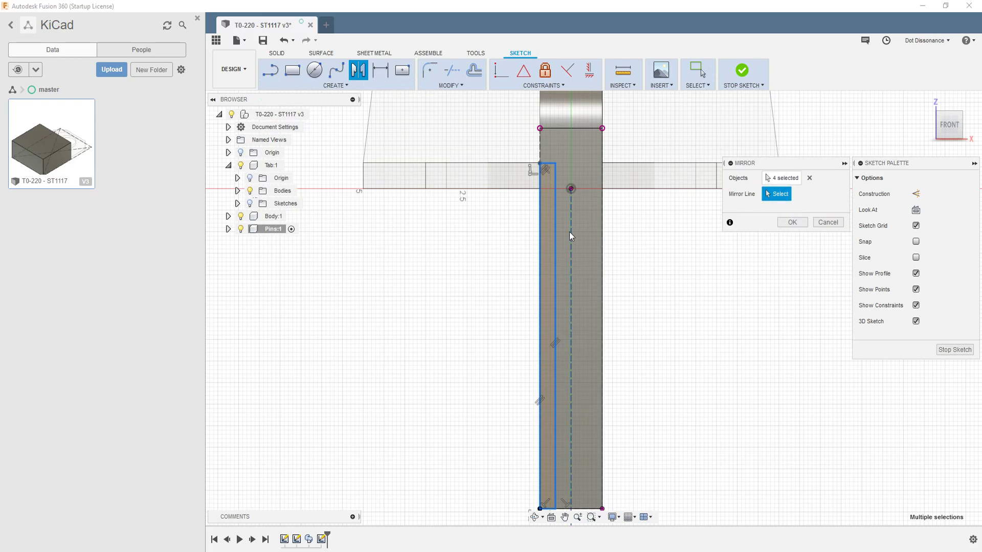
{"action": "left_click", "coordinate": [571, 233]}
{"action": "scroll", "coordinate": [624, 192], "scroll_direction": "down", "scroll_amount": 3}
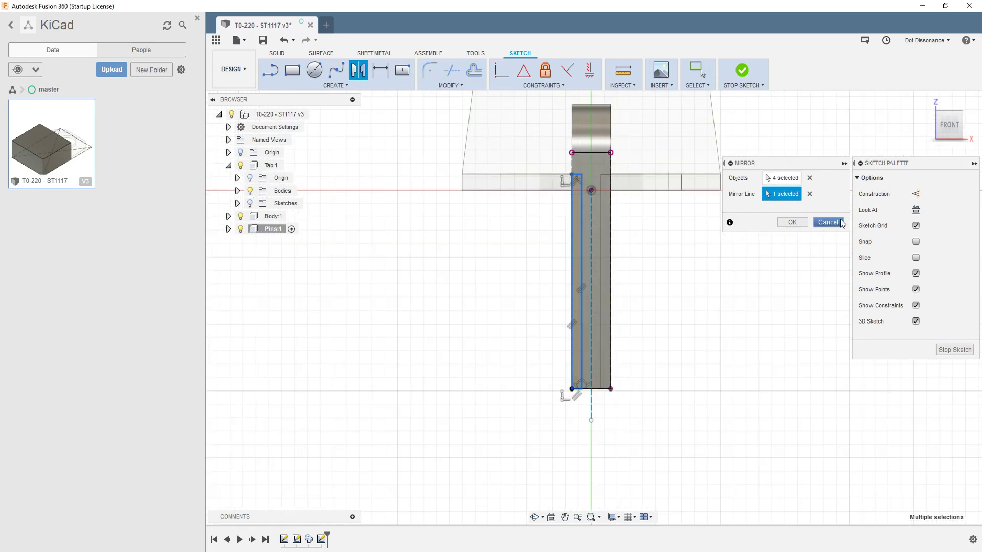
{"action": "left_click", "coordinate": [792, 222]}
Dimension the gap between the inner edges of the two narrow rectangles as 0.6 mm
{"action": "scroll", "coordinate": [676, 271], "scroll_direction": "up", "scroll_amount": 2}
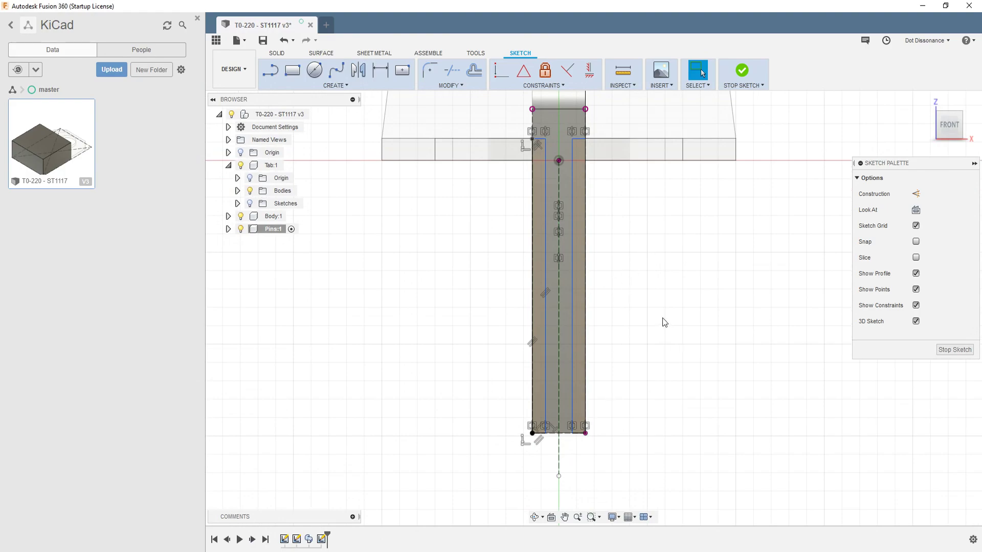
{"action": "scroll", "coordinate": [642, 315], "scroll_direction": "down", "scroll_amount": 2}
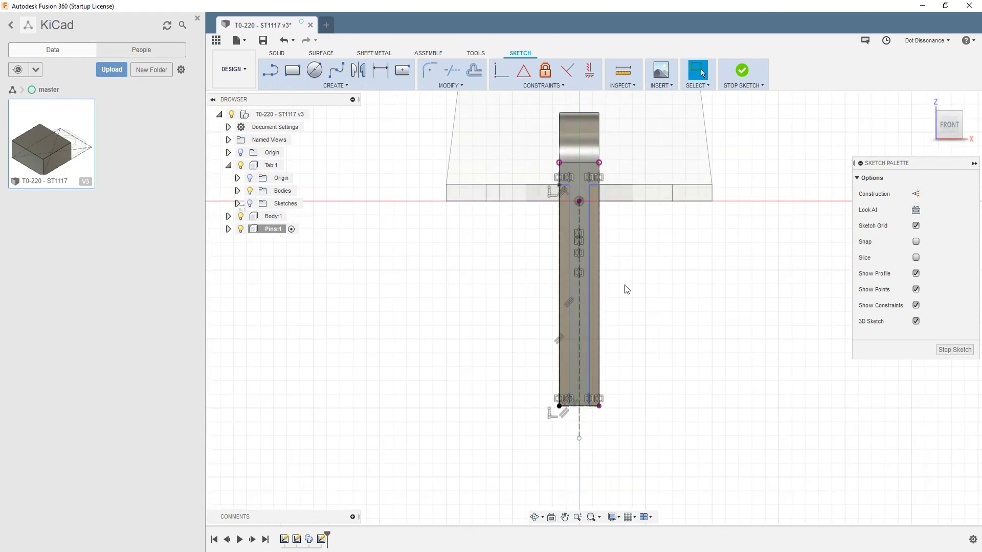
{"action": "key", "text": "d"}
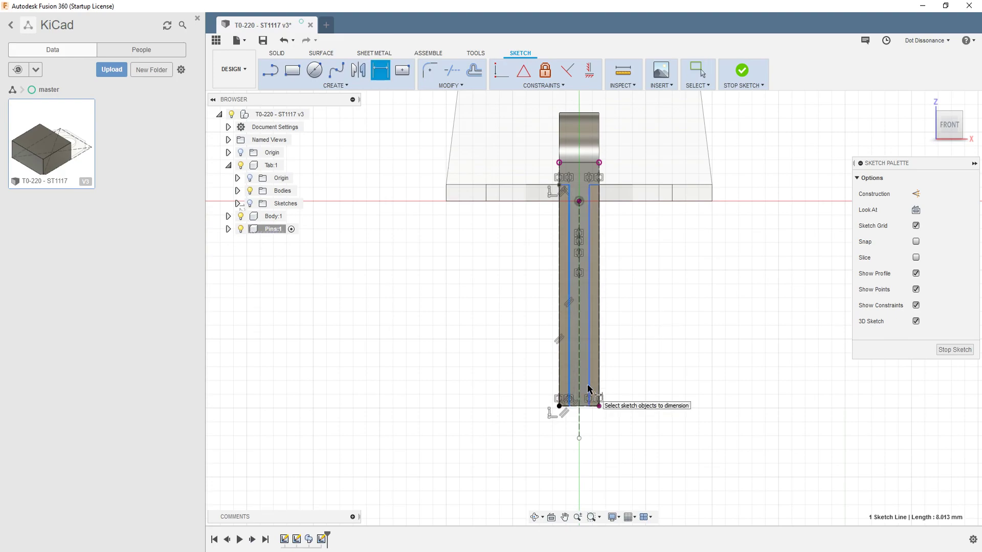
{"action": "left_click", "coordinate": [589, 386]}
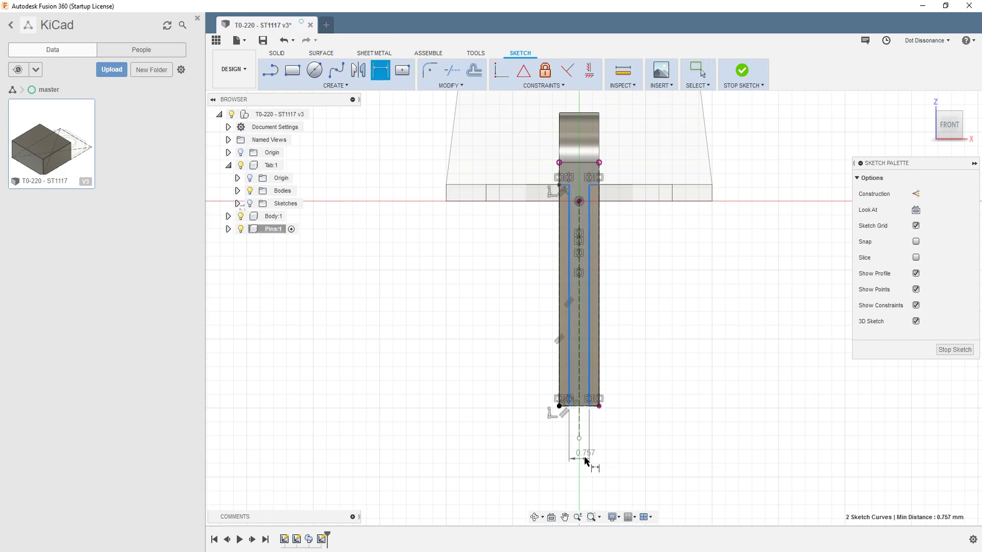
{"action": "left_click", "coordinate": [650, 427]}
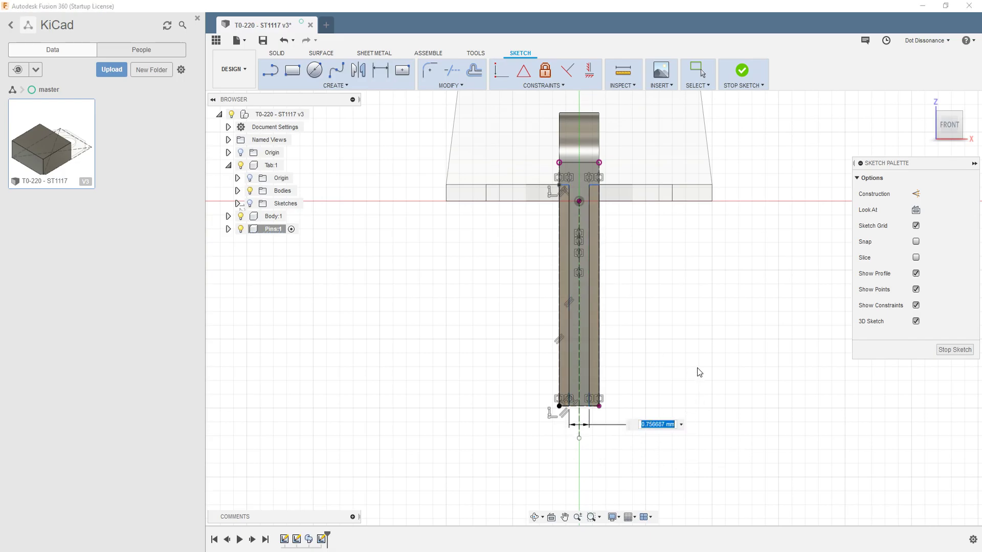
{"action": "key", "text": "BackSpace"}
{"action": "type", "text": "0.6"}
{"action": "key", "text": "Return"}
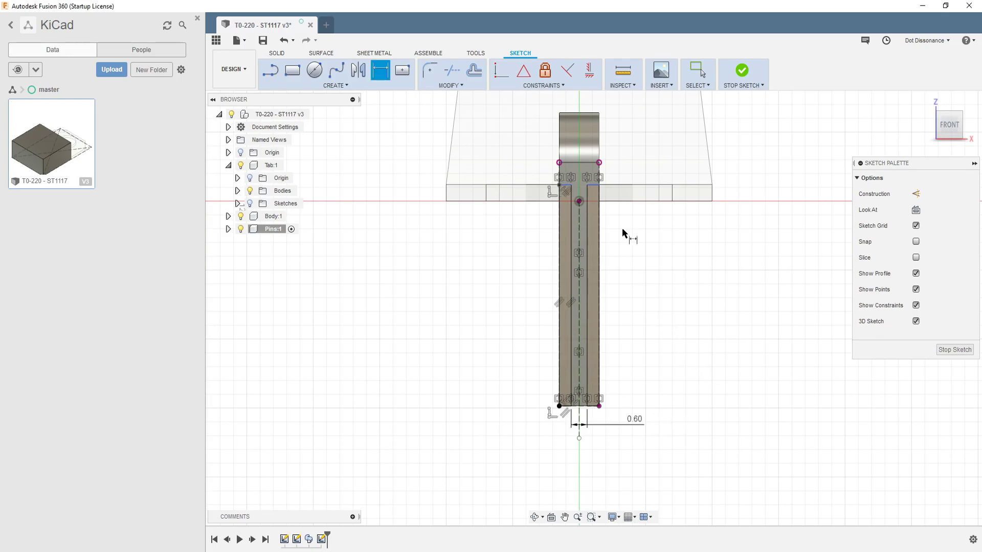
{"action": "scroll", "coordinate": [636, 164], "scroll_direction": "up", "scroll_amount": 5}
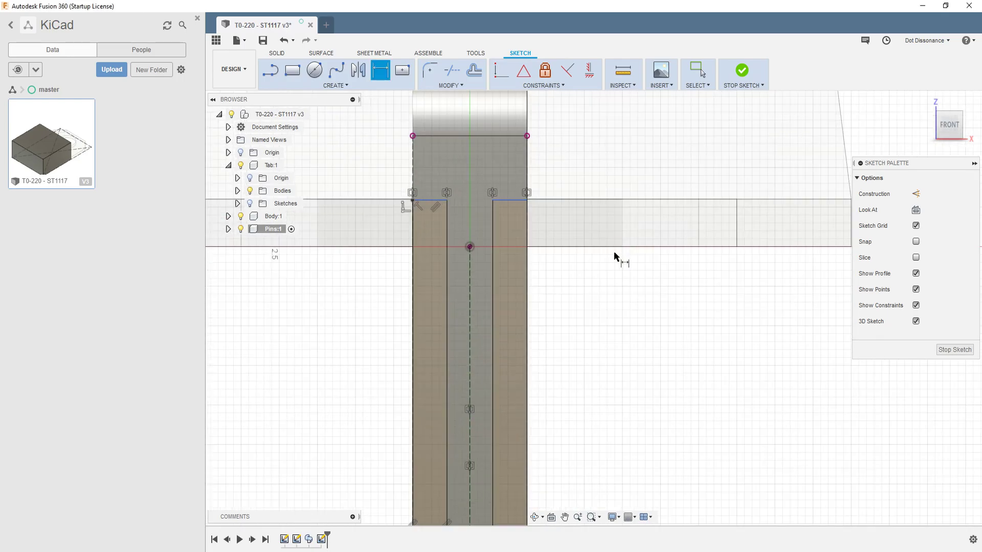
Lower the top edge of the cutout rectangles and constrain it onto the tab's bottom edge
{"action": "scroll", "coordinate": [685, 480], "scroll_direction": "down", "scroll_amount": 3}
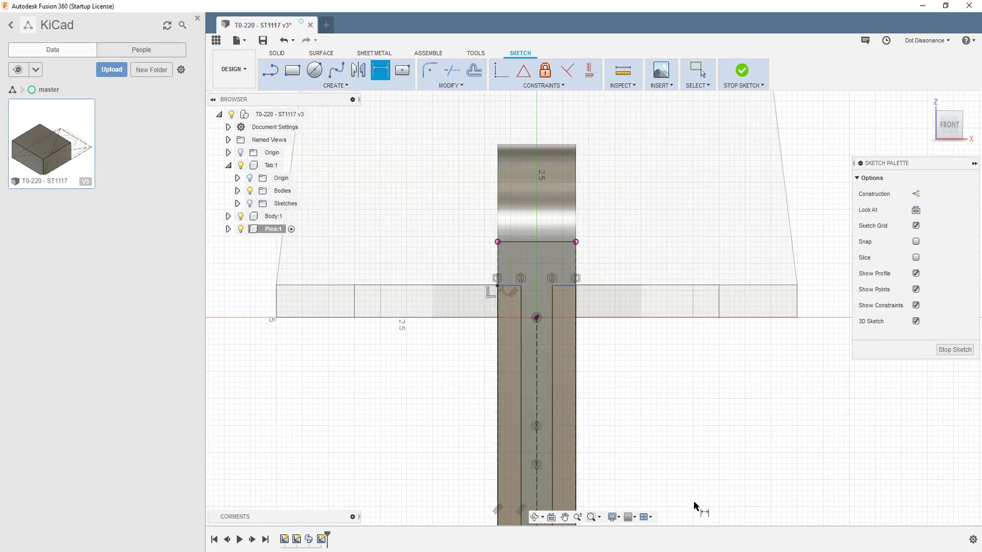
{"action": "scroll", "coordinate": [657, 387], "scroll_direction": "up", "scroll_amount": 2}
{"action": "scroll", "coordinate": [621, 352], "scroll_direction": "down", "scroll_amount": 2}
{"action": "mouse_move", "coordinate": [471, 307]}
{"action": "middle_mouse_down", "text": "shift"}
{"action": "mouse_move", "coordinate": [507, 314]}
{"action": "mouse_move", "coordinate": [474, 305]}
{"action": "middle_mouse_up", "text": "shift"}
{"action": "key", "text": "d"}
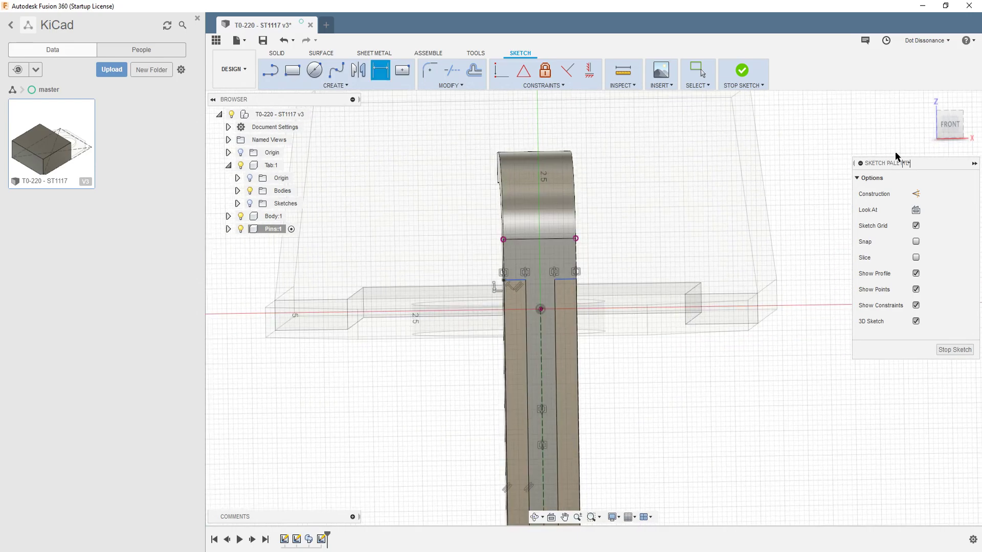
{"action": "left_click", "coordinate": [944, 127]}
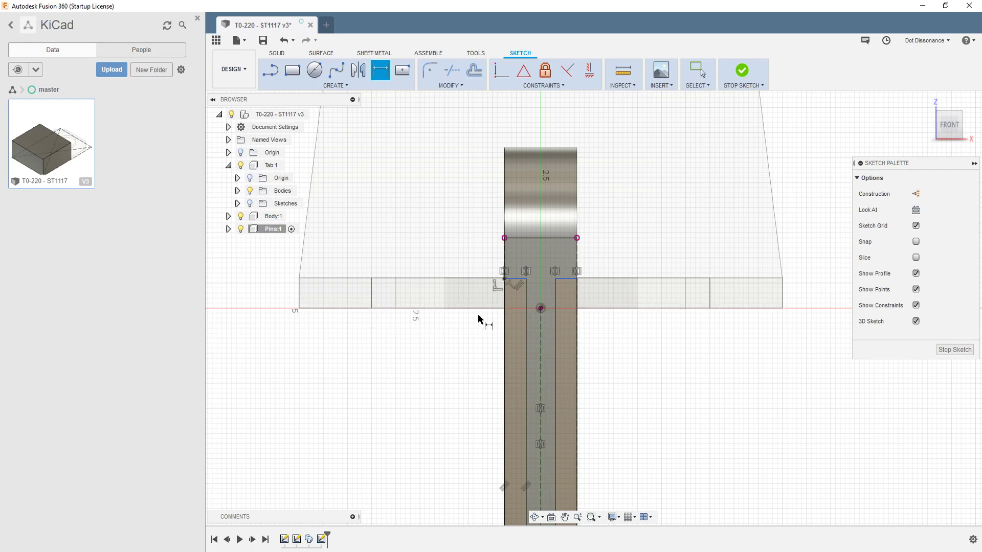
{"action": "key", "text": "Escape"}
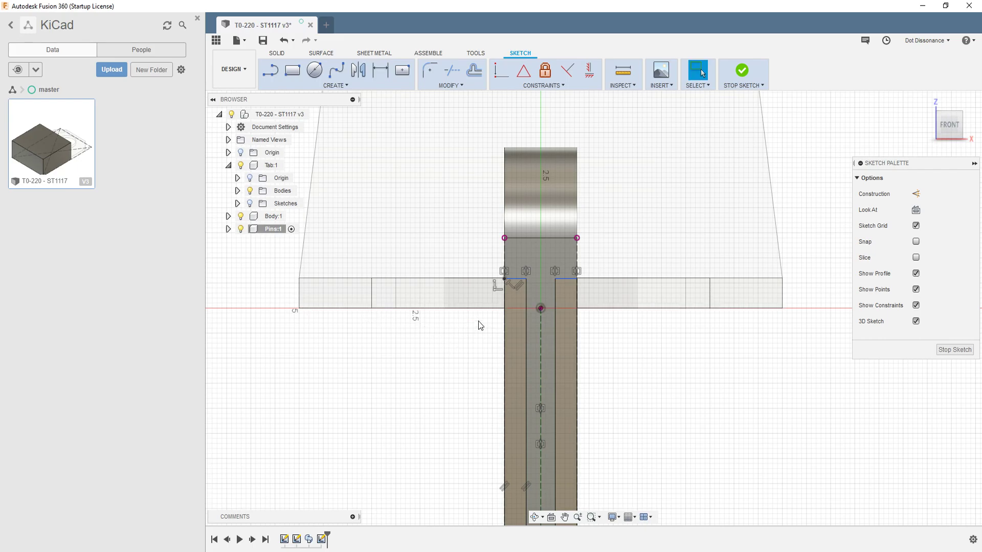
{"action": "left_click_drag", "start_coordinate": [512, 280], "coordinate": [505, 300]}
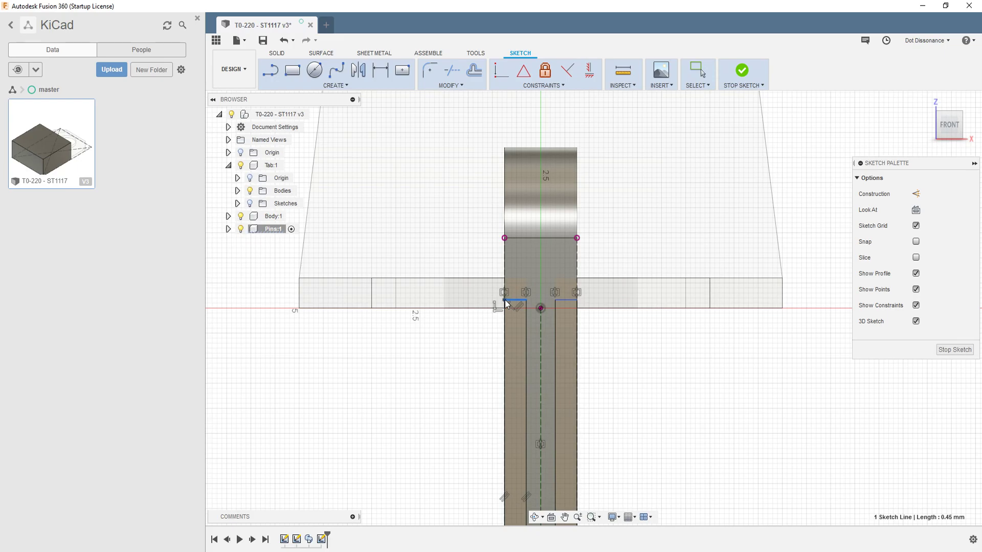
{"action": "left_click", "coordinate": [551, 85]}
{"action": "left_click", "coordinate": [517, 107]}
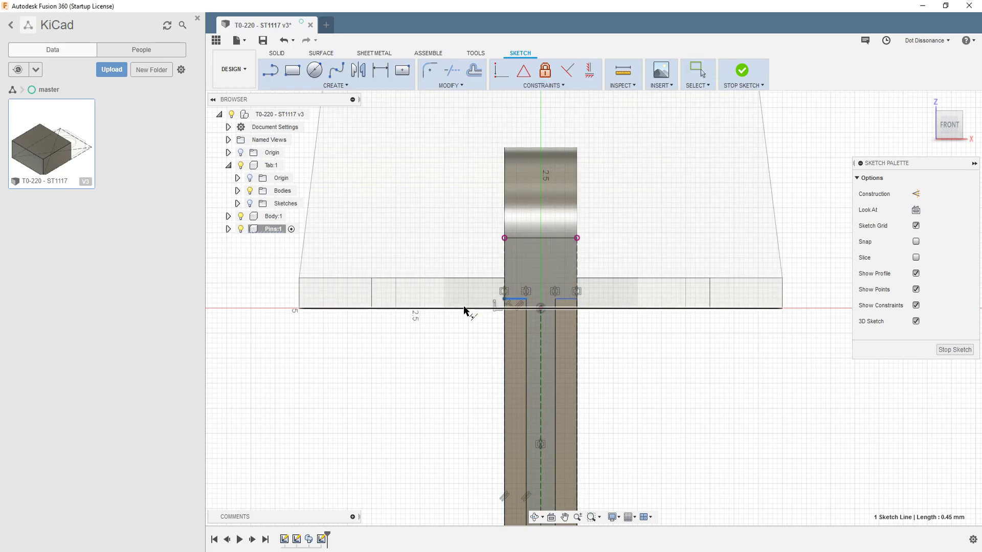
{"action": "left_click", "coordinate": [463, 308]}
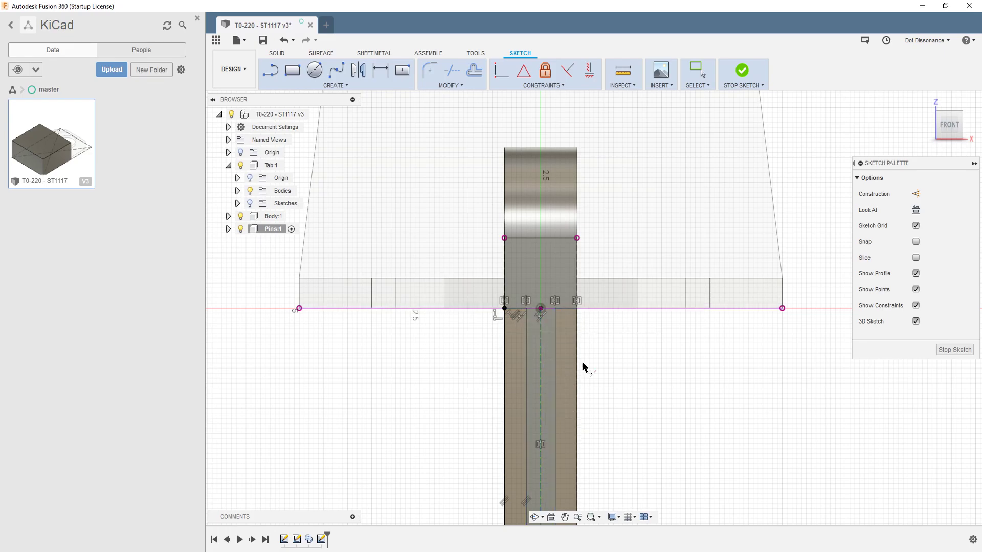
{"action": "scroll", "coordinate": [564, 377], "scroll_direction": "down", "scroll_amount": 5}
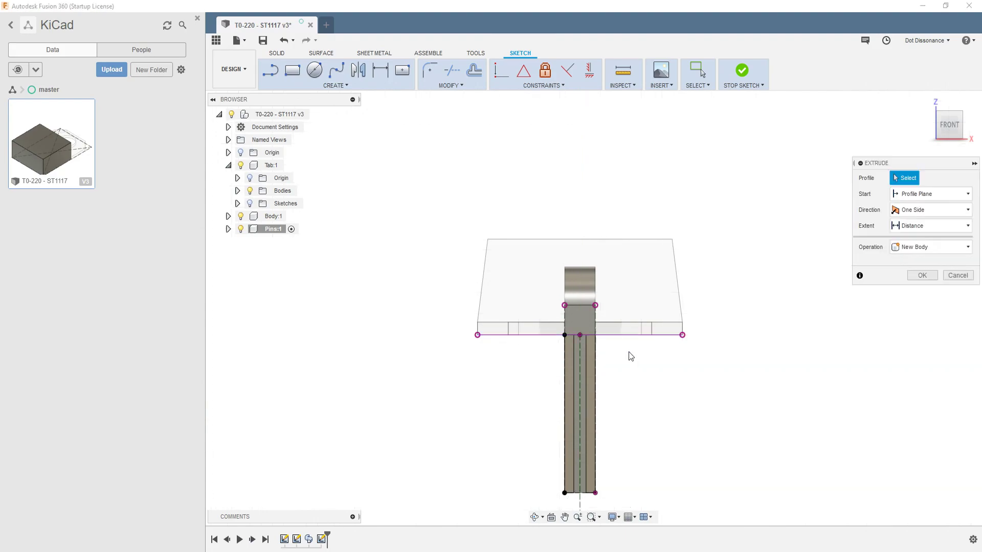
{"action": "key", "text": "e"}
{"action": "scroll", "coordinate": [606, 373], "scroll_direction": "up", "scroll_amount": 6}
{"action": "left_click", "coordinate": [494, 317]}
{"action": "middle_click_drag", "start_coordinate": [493, 317], "coordinate": [558, 440], "text": "shift"}
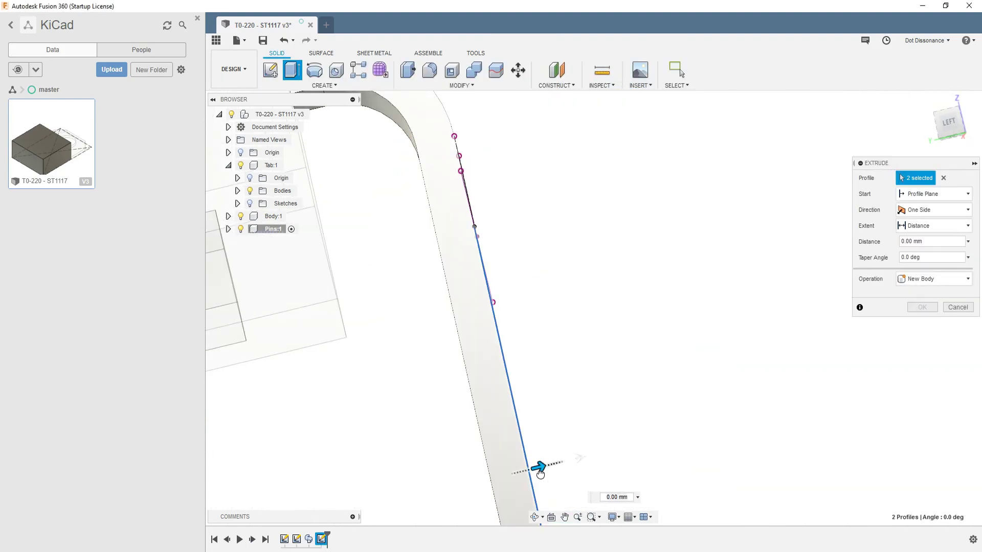
{"action": "left_click_drag", "start_coordinate": [542, 473], "coordinate": [507, 448]}
{"action": "left_click", "coordinate": [936, 226]}
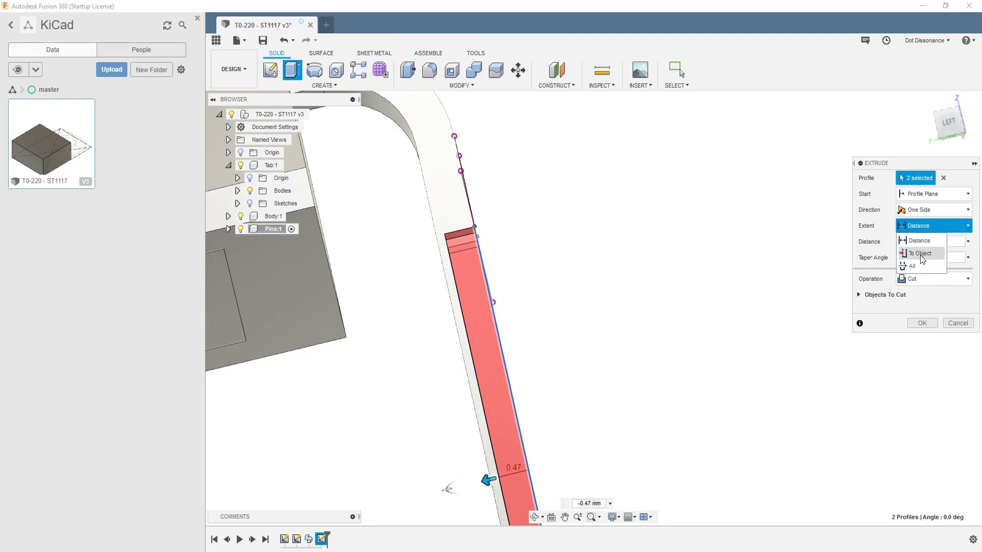
{"action": "left_click", "coordinate": [916, 262]}
{"action": "scroll", "coordinate": [642, 285], "scroll_direction": "down", "scroll_amount": 5}
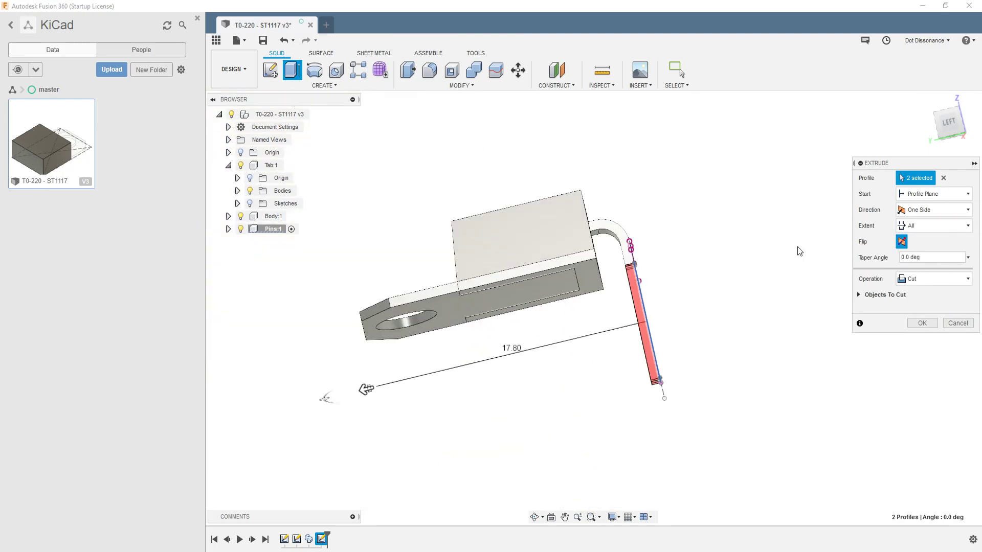
{"action": "middle_click_drag", "start_coordinate": [446, 333], "coordinate": [525, 328], "text": "shift"}
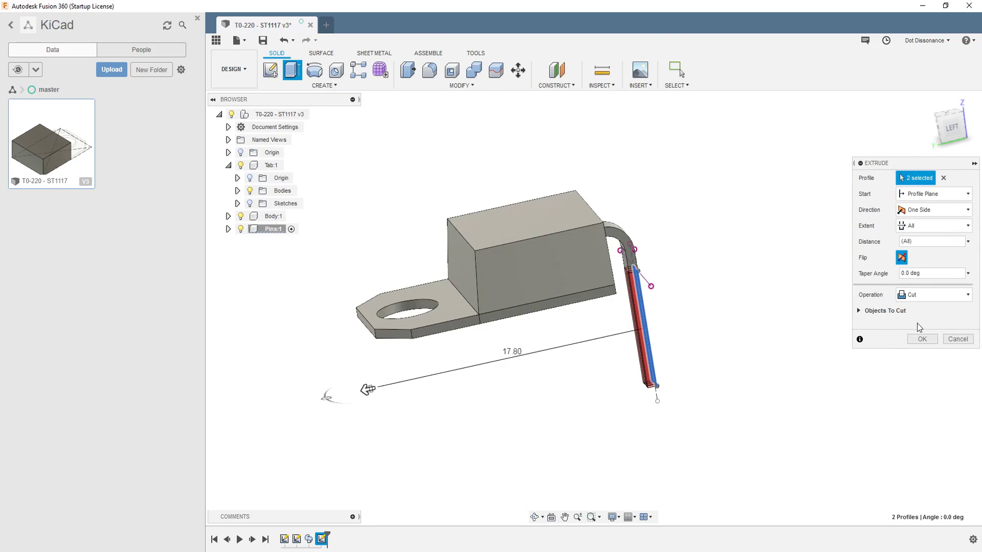
{"action": "left_click", "coordinate": [957, 340]}
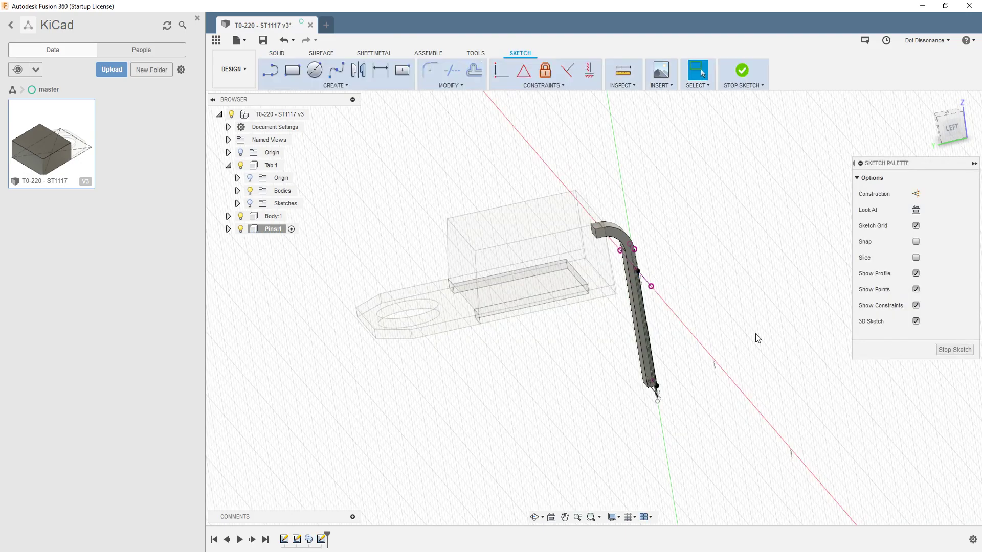
Hide the Tab and Body components, keeping the Pins component visible
{"action": "left_click", "coordinate": [240, 229]}
{"action": "left_click", "coordinate": [240, 165]}
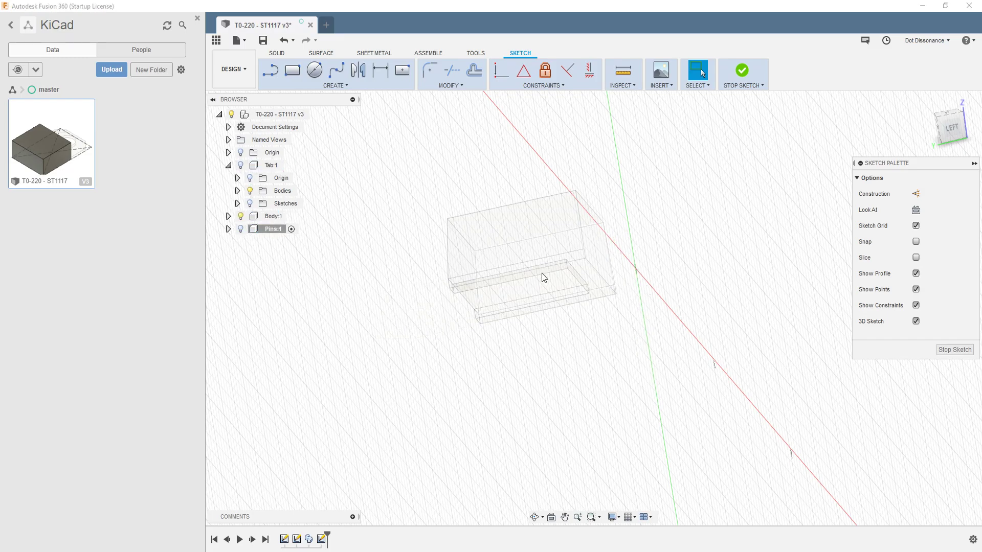
{"action": "left_click", "coordinate": [241, 229]}
{"action": "left_click", "coordinate": [240, 216]}
{"action": "mouse_move", "coordinate": [599, 295]}
{"action": "middle_mouse_down", "text": "shift"}
{"action": "mouse_move", "coordinate": [693, 263]}
{"action": "mouse_move", "coordinate": [706, 270]}
{"action": "middle_mouse_up", "text": "shift"}
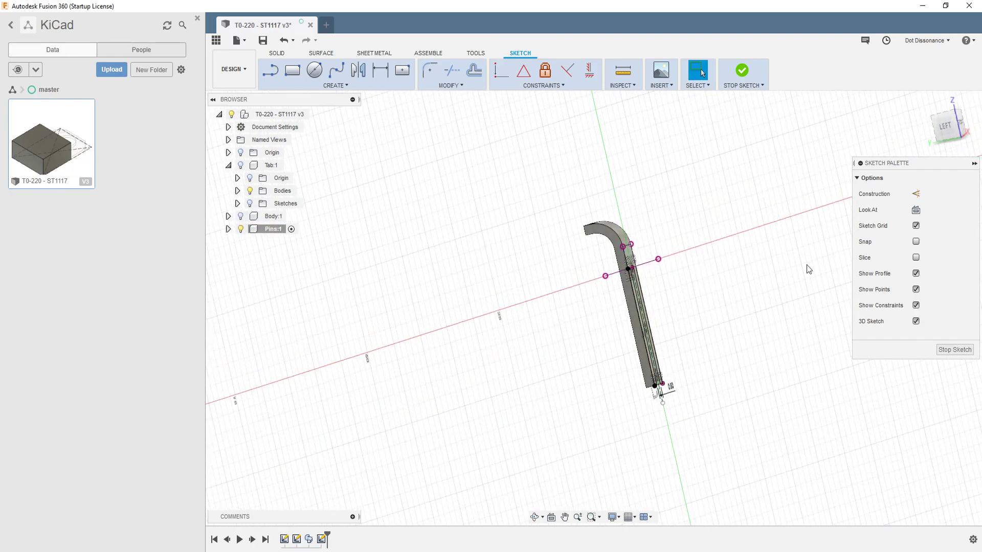
Extrude both narrow side rectangles as a cut with extent All through the pin's lower section
{"action": "middle_click_drag", "start_coordinate": [748, 311], "coordinate": [730, 281], "text": "shift"}
{"action": "key", "text": "e"}
{"action": "scroll", "coordinate": [732, 271], "scroll_direction": "up", "scroll_amount": 8}
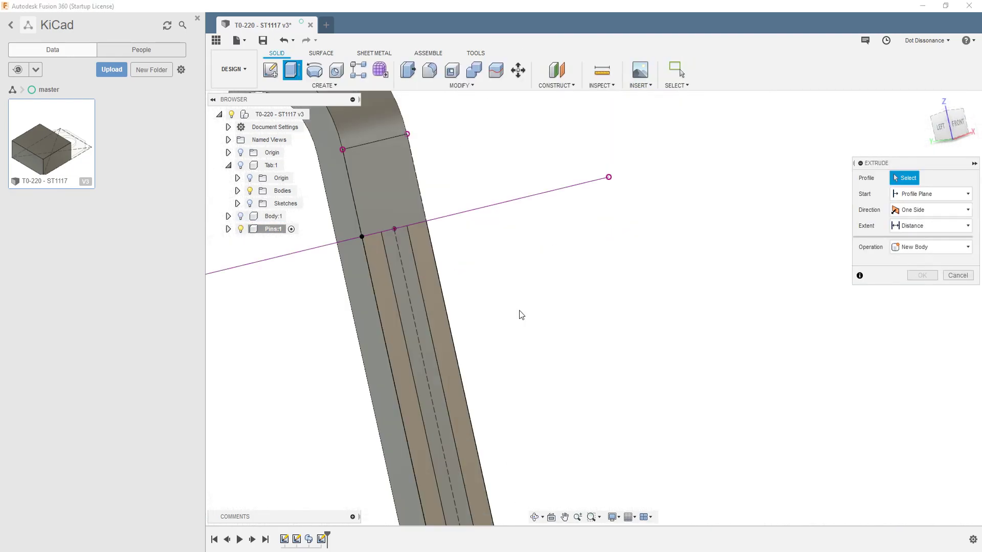
{"action": "left_click", "coordinate": [388, 320]}
{"action": "left_click", "coordinate": [472, 448]}
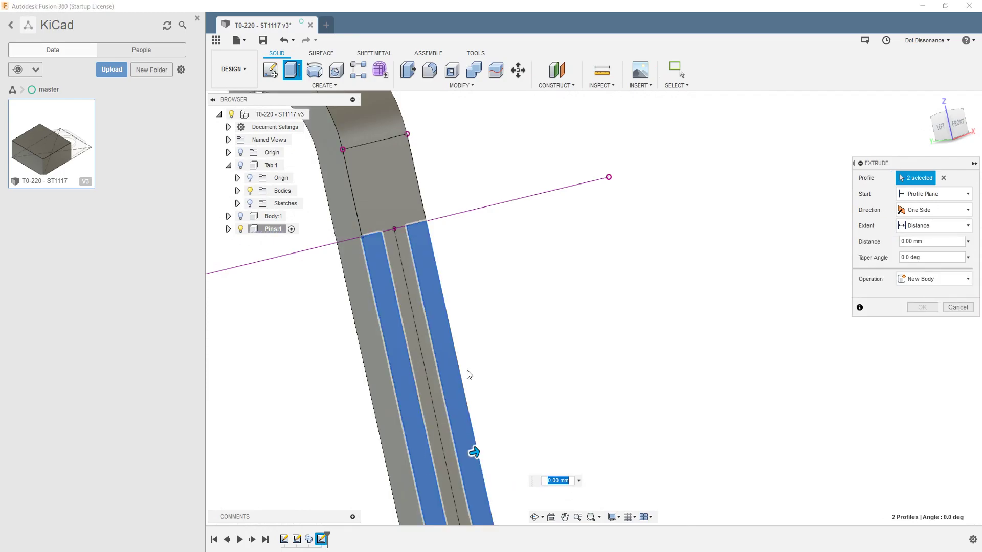
{"action": "left_click_drag", "start_coordinate": [467, 449], "coordinate": [405, 468]}
{"action": "left_click", "coordinate": [933, 225]}
{"action": "left_click", "coordinate": [911, 266]}
{"action": "scroll", "coordinate": [720, 326], "scroll_direction": "down", "scroll_amount": 3}
{"action": "middle_click_drag", "start_coordinate": [599, 329], "coordinate": [637, 267], "text": "shift"}
{"action": "left_click", "coordinate": [929, 341]}
{"action": "scroll", "coordinate": [673, 193], "scroll_direction": "down", "scroll_amount": 3}
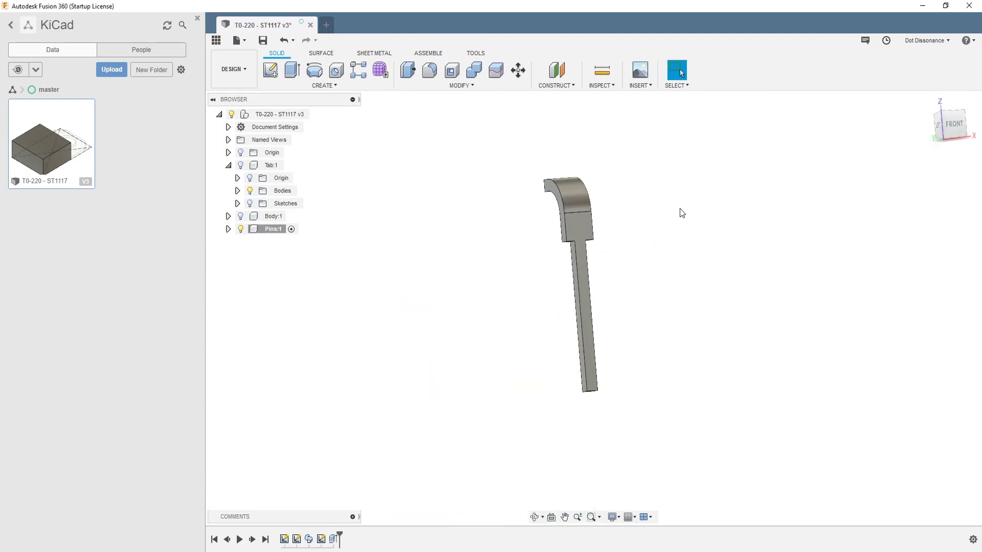
Show the Body component again alongside the trimmed pin
{"action": "middle_click_drag", "start_coordinate": [687, 233], "coordinate": [651, 235], "text": "shift"}
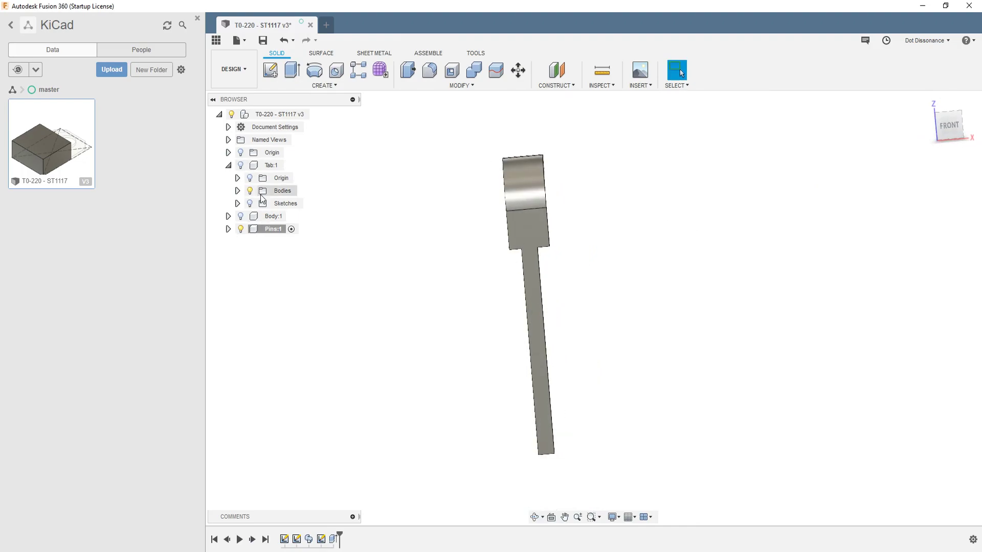
{"action": "left_click", "coordinate": [241, 216]}
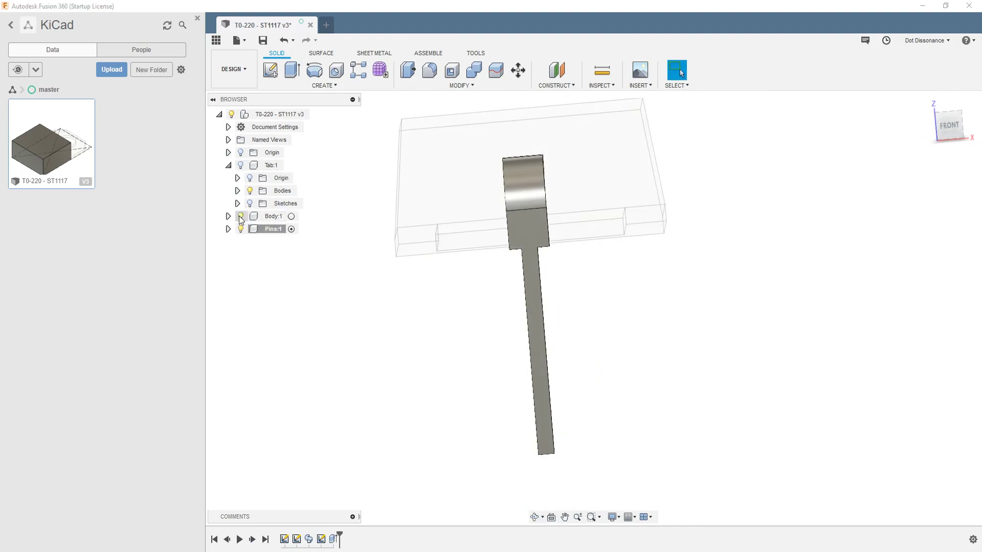
{"action": "middle_click_drag", "start_coordinate": [483, 276], "coordinate": [617, 261], "text": "shift"}
{"action": "key", "text": "Escape"}
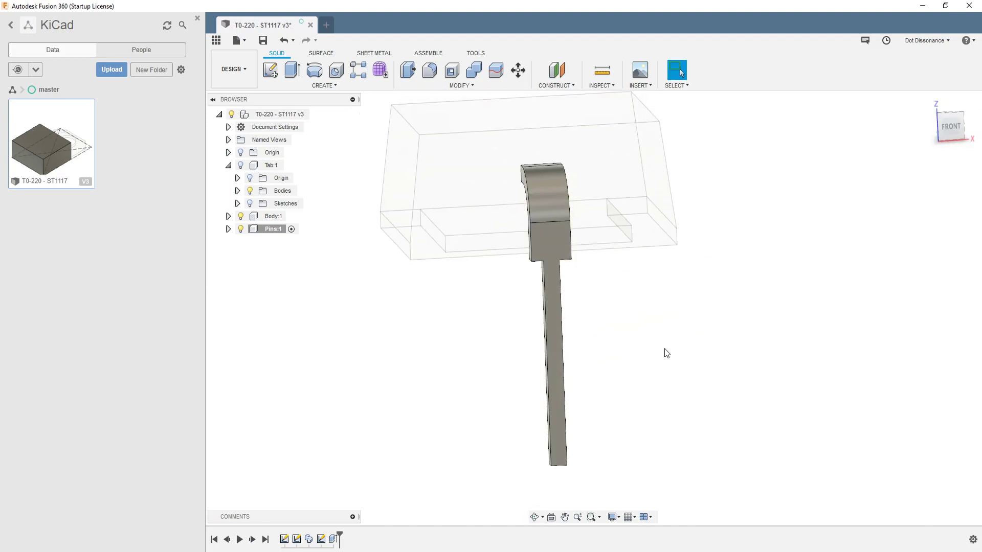
Start a rectangular pattern of the pin body, with pattern type Bodies and distance type Spacing
{"action": "left_click", "coordinate": [324, 85]}
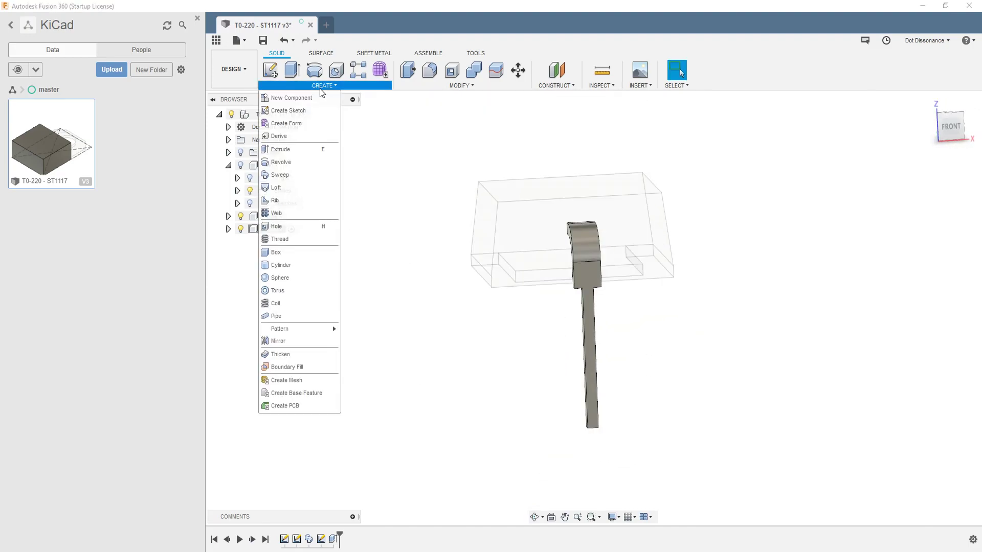
{"action": "mouse_move", "coordinate": [327, 330]}
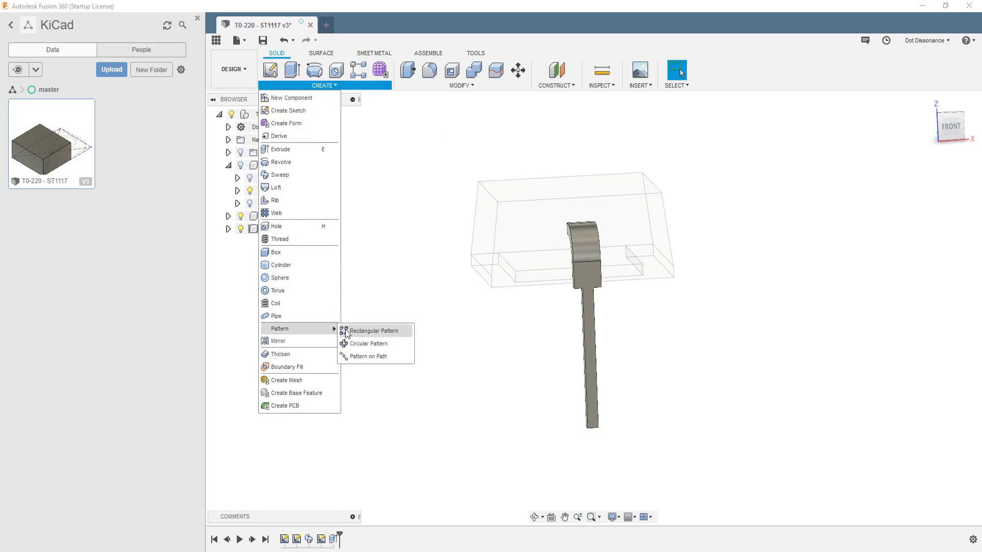
{"action": "left_click", "coordinate": [378, 329]}
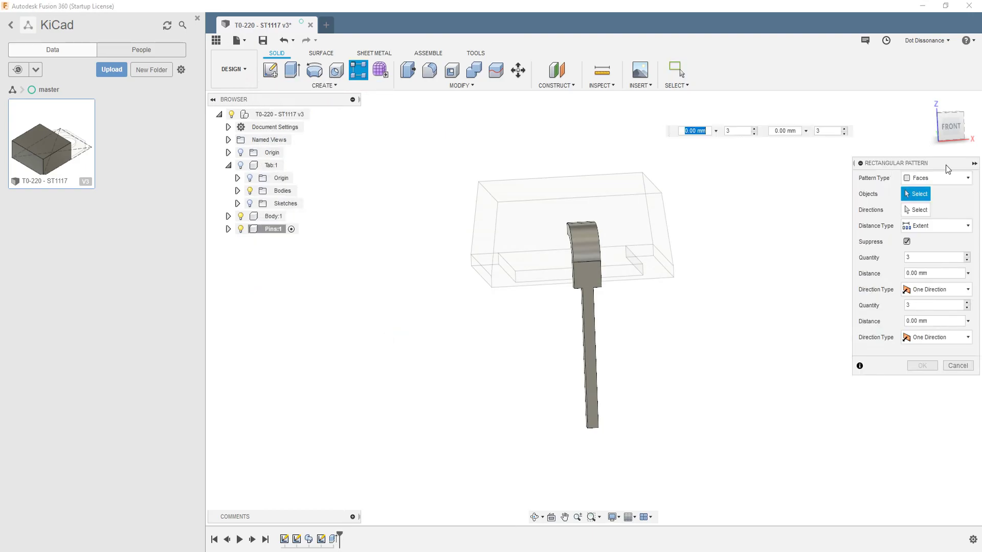
{"action": "left_click", "coordinate": [921, 178]}
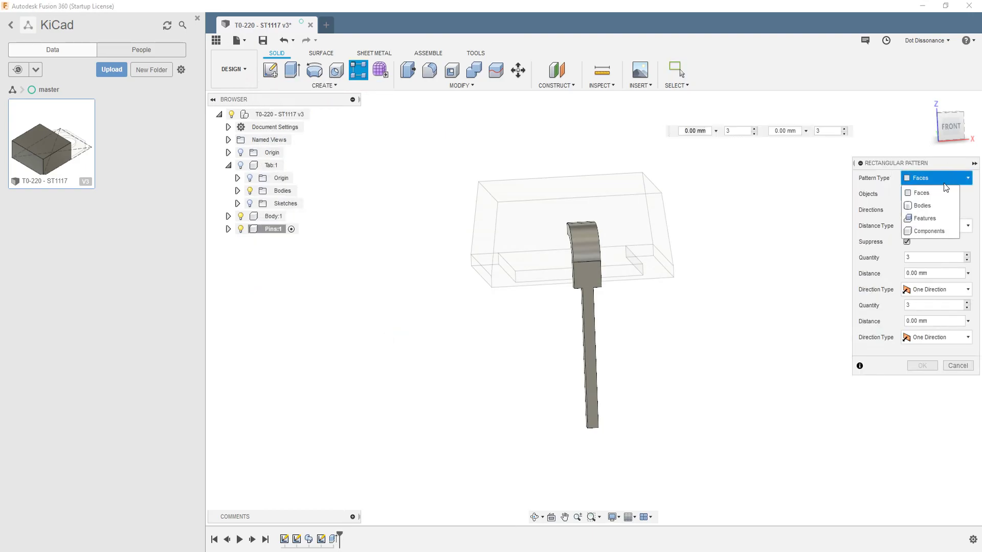
{"action": "left_click", "coordinate": [922, 206]}
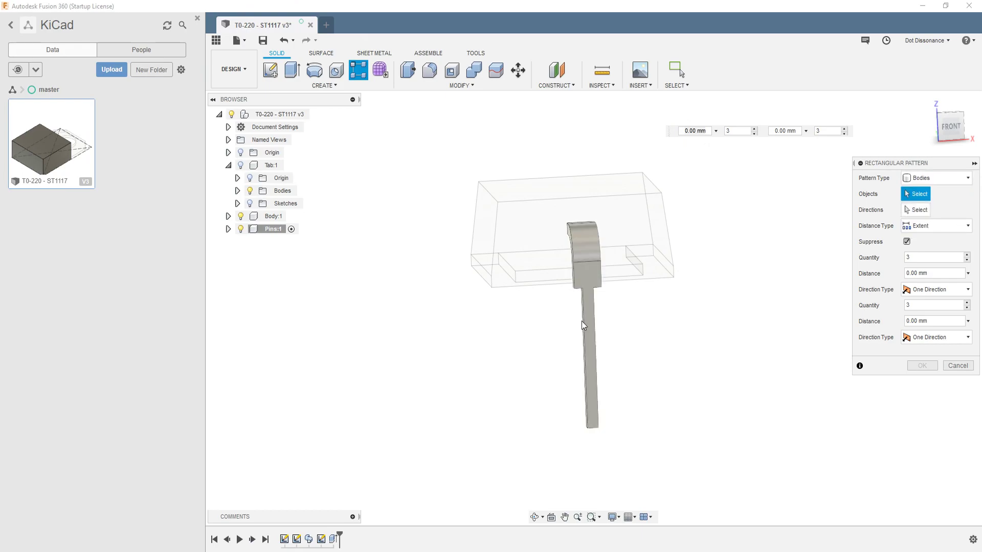
{"action": "left_click", "coordinate": [596, 285]}
{"action": "left_click", "coordinate": [913, 226]}
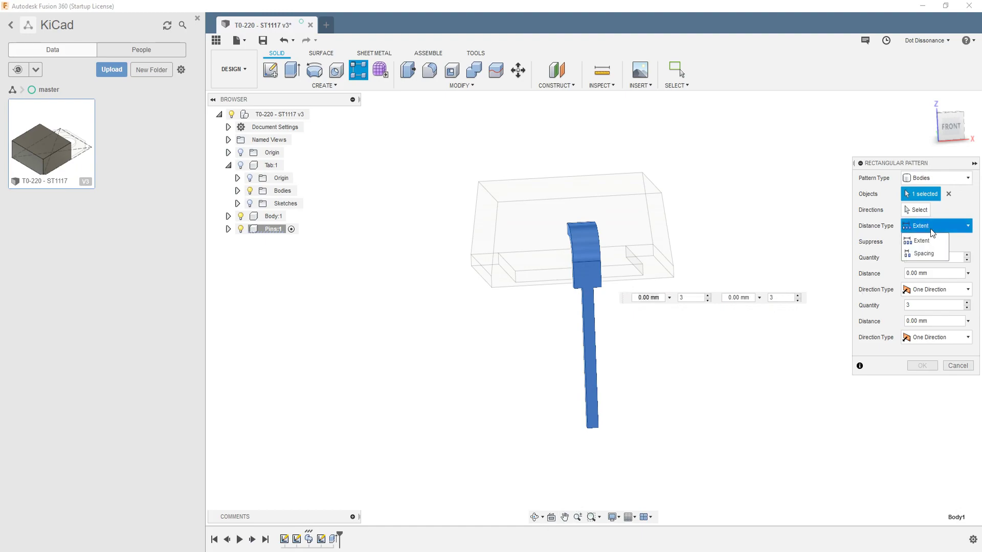
{"action": "left_click", "coordinate": [922, 254]}
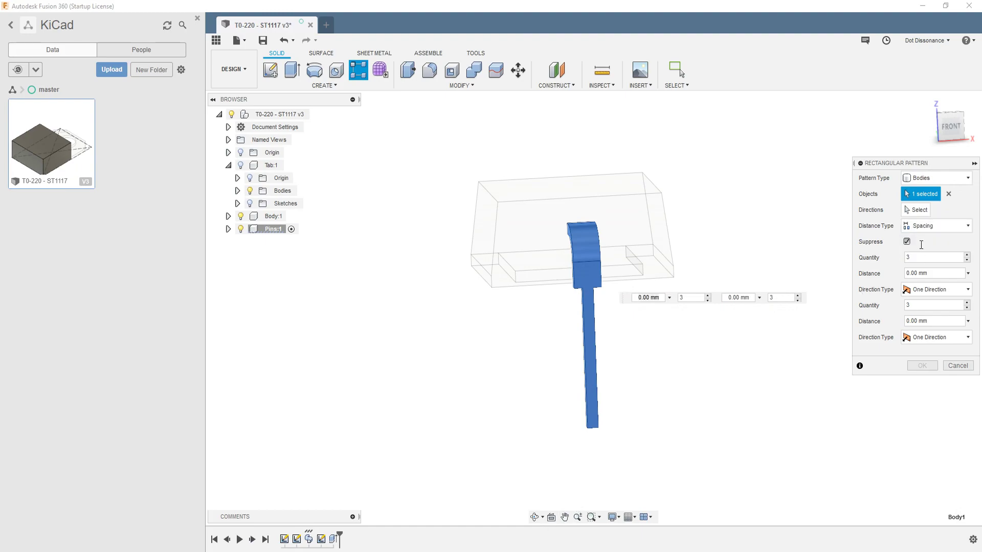
Set the pattern direction along the X axis and space the 3 pins about 2.2 mm apart
{"action": "left_click", "coordinate": [916, 211]}
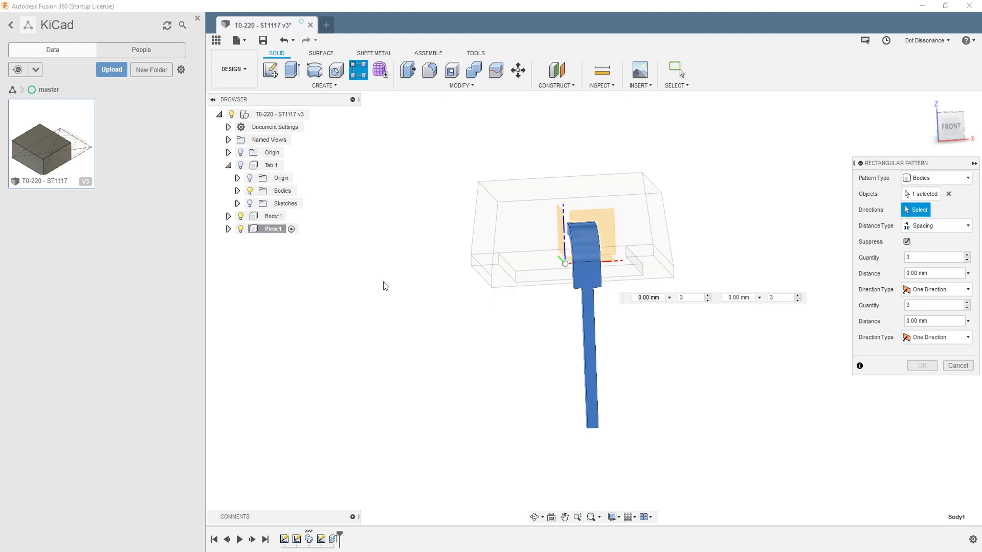
{"action": "left_click", "coordinate": [618, 262]}
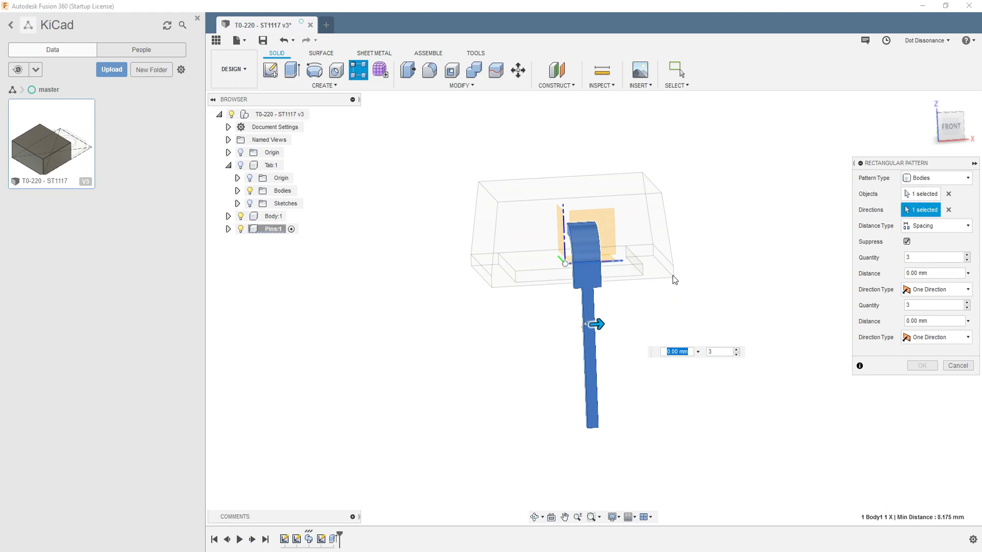
{"action": "left_click_drag", "start_coordinate": [598, 324], "coordinate": [637, 321]}
{"action": "key", "text": "Tab"}
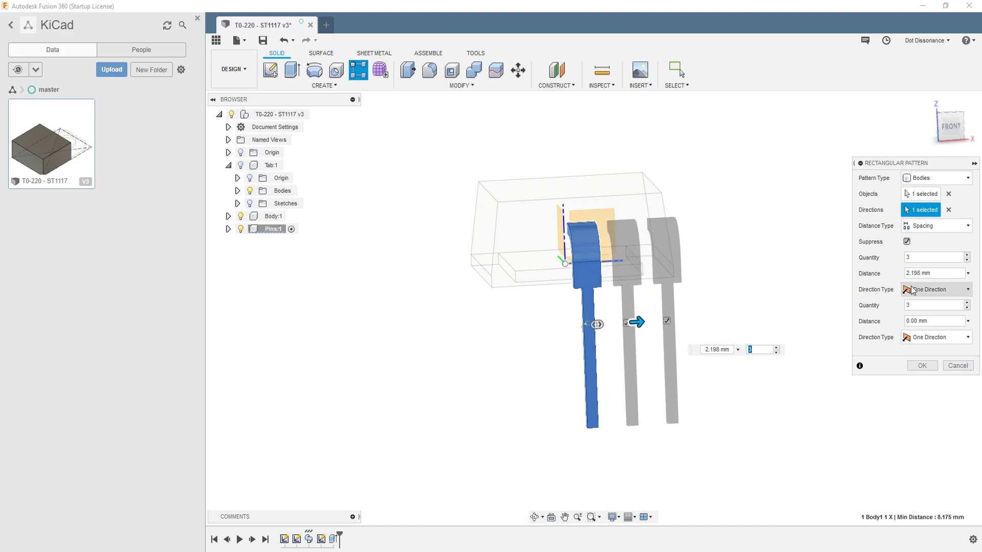
Make the pin pattern symmetric about the original pin and widen its spacing to about 2.53 mm
{"action": "left_click", "coordinate": [929, 289]}
{"action": "left_click", "coordinate": [927, 317]}
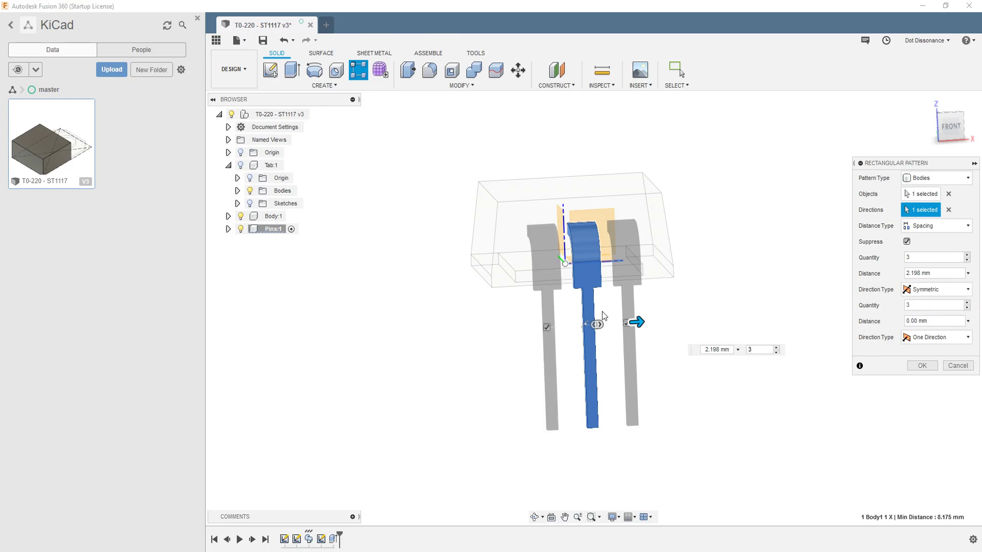
{"action": "left_click_drag", "start_coordinate": [638, 322], "coordinate": [645, 323]}
{"action": "middle_click_drag", "start_coordinate": [694, 310], "coordinate": [718, 316], "text": "shift"}
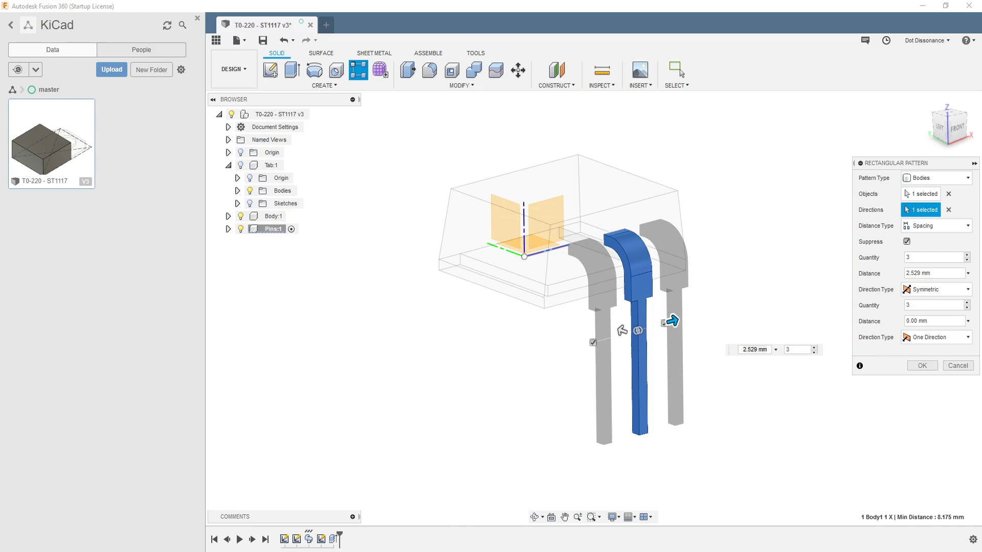
Switch to the browser and look up the pin pitch e in the TO-220 drawing and mechanical data table
{"action": "left_click_drag", "start_coordinate": [532, 78], "coordinate": [519, 42]}
{"action": "left_click", "coordinate": [238, 41]}
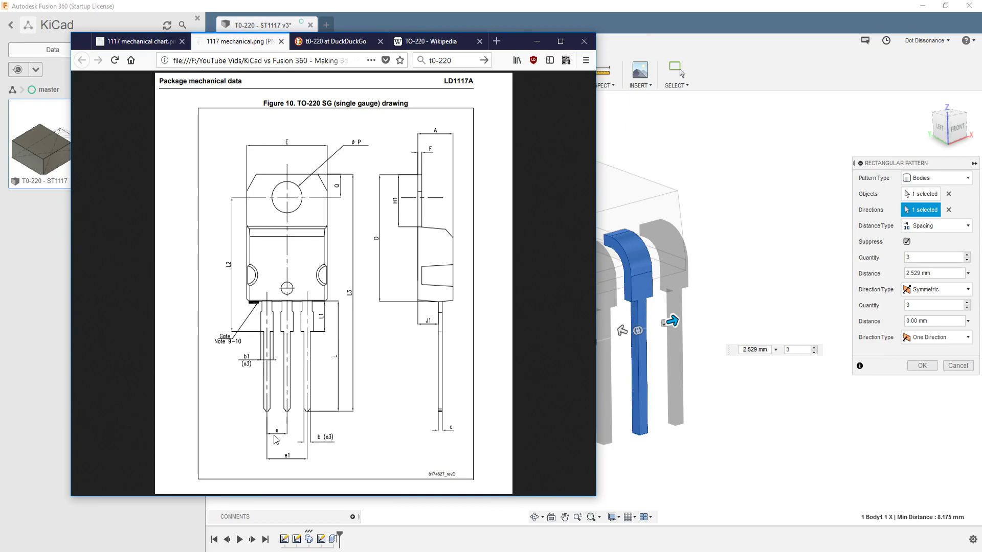
{"action": "left_click", "coordinate": [138, 41]}
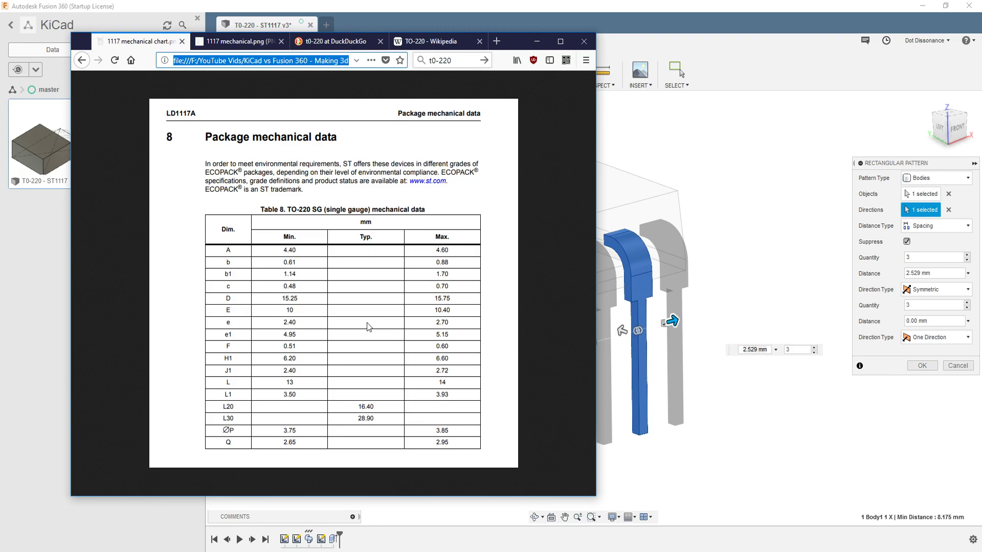
Return to Fusion 360 and finish the symmetric pin pattern with a spacing of 2.55 mm
{"action": "left_click", "coordinate": [536, 42]}
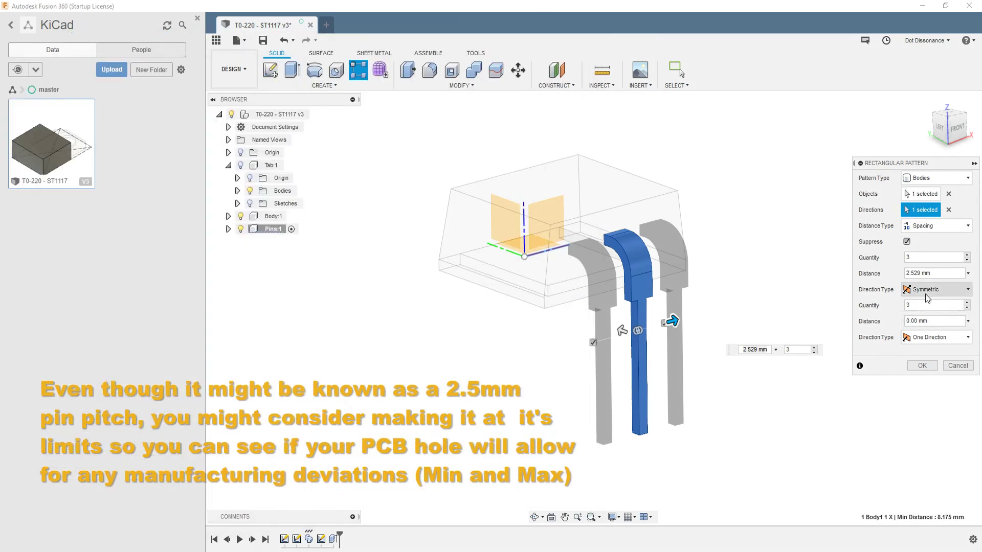
{"action": "left_click", "coordinate": [930, 273]}
{"action": "type", "text": "2.55"}
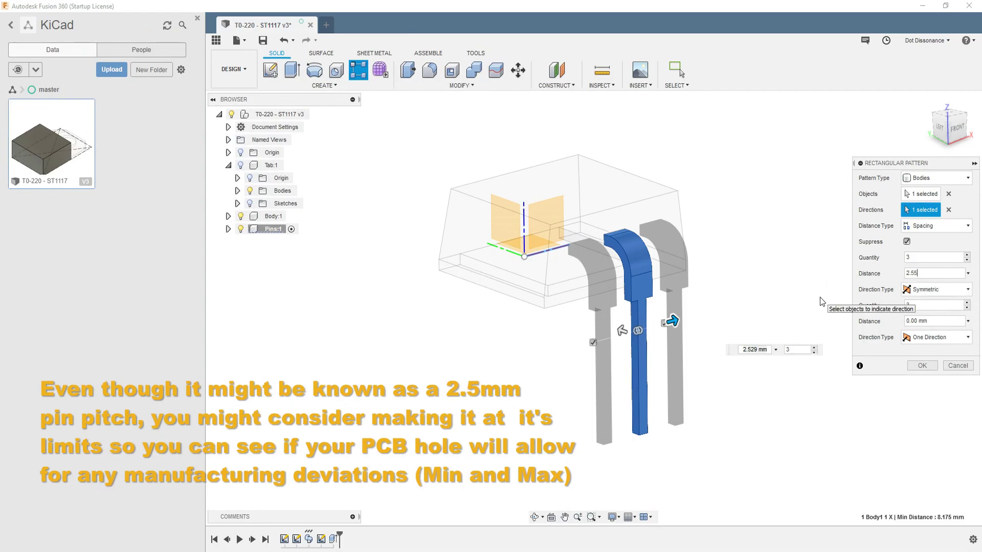
{"action": "key", "text": "Return"}
{"action": "mouse_move", "coordinate": [763, 317]}
{"action": "middle_mouse_down", "text": "shift"}
{"action": "mouse_move", "coordinate": [723, 294]}
{"action": "mouse_move", "coordinate": [812, 313]}
{"action": "mouse_move", "coordinate": [720, 291]}
{"action": "mouse_move", "coordinate": [744, 316]}
{"action": "middle_mouse_up", "text": "shift"}
{"action": "middle_click_drag", "start_coordinate": [499, 330], "coordinate": [508, 330], "text": "shift"}
{"action": "middle_click_drag", "start_coordinate": [508, 331], "coordinate": [562, 341], "text": "shift"}
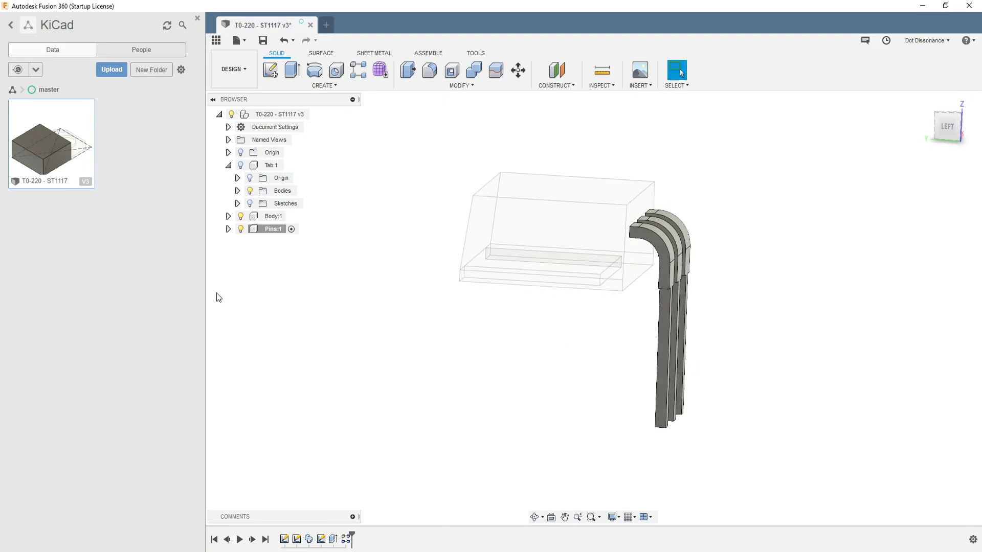
Edit the pin's path sketch and dimension its lower end 5 mm below the package body's bottom edge
{"action": "left_click", "coordinate": [296, 541]}
{"action": "right_click", "coordinate": [297, 541]}
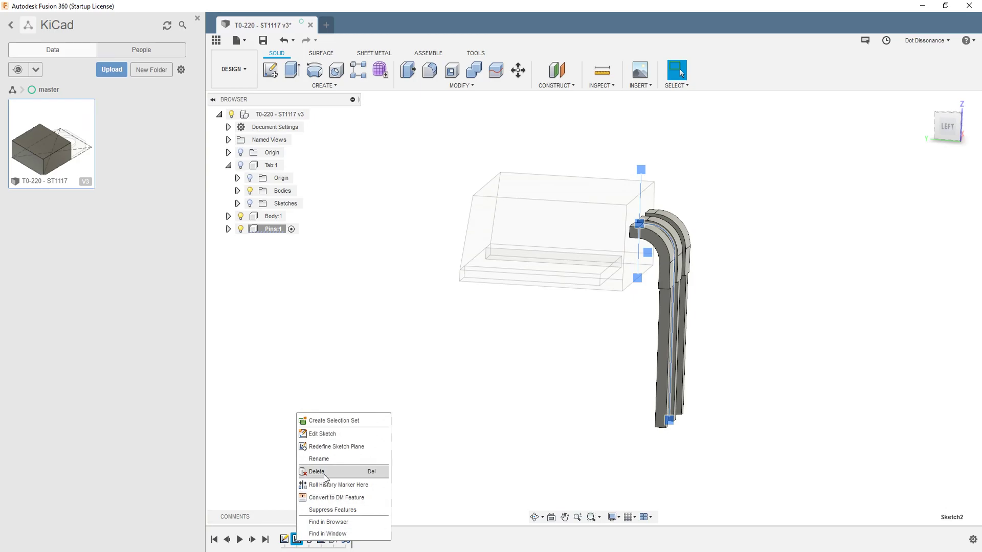
{"action": "left_click", "coordinate": [330, 435]}
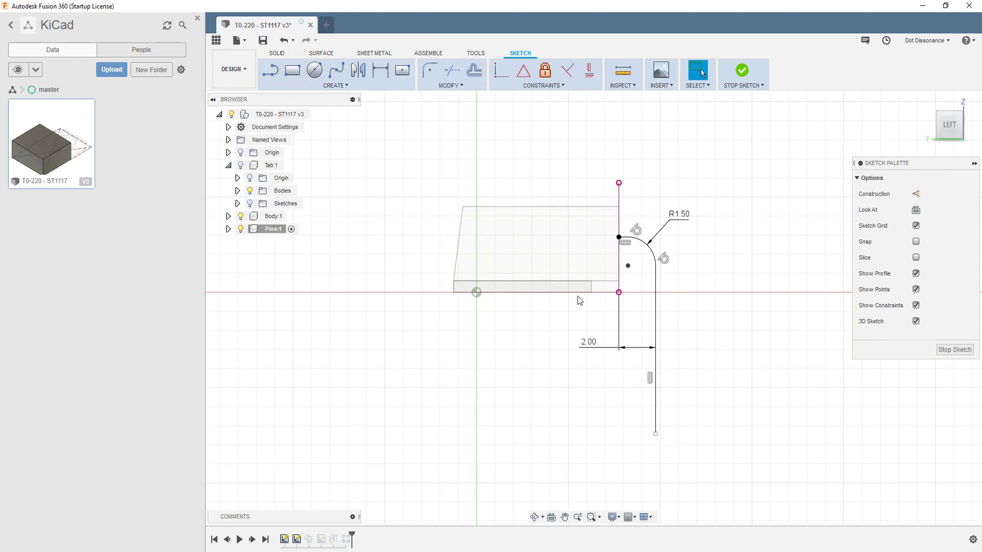
{"action": "key", "text": "d"}
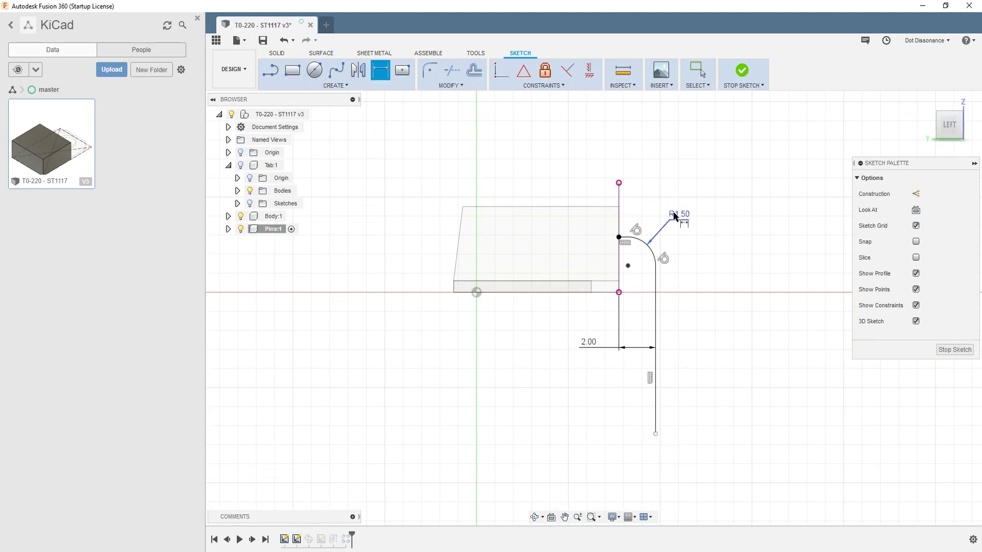
{"action": "left_click", "coordinate": [655, 436]}
{"action": "left_click", "coordinate": [572, 291]}
{"action": "left_click", "coordinate": [722, 335]}
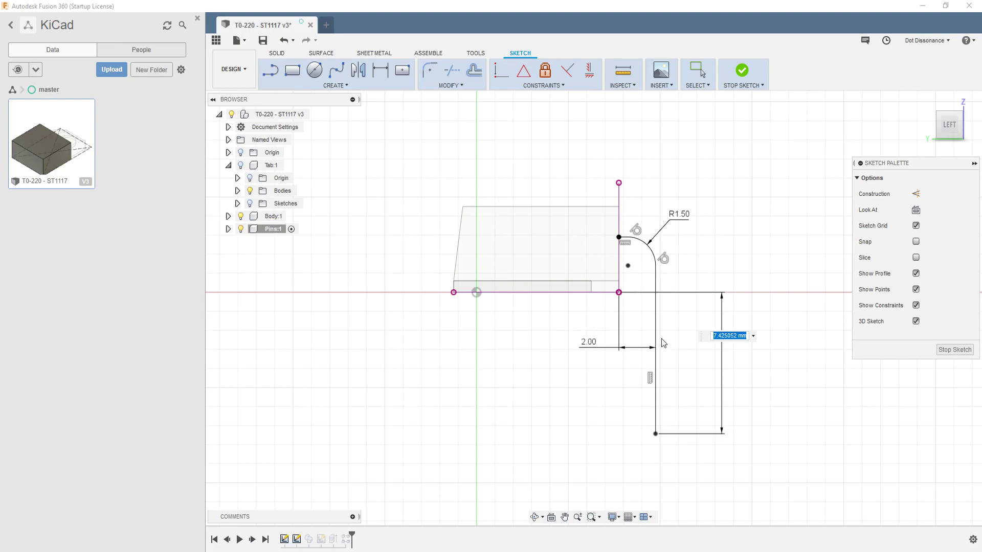
{"action": "type", "text": "5"}
{"action": "key", "text": "Return"}
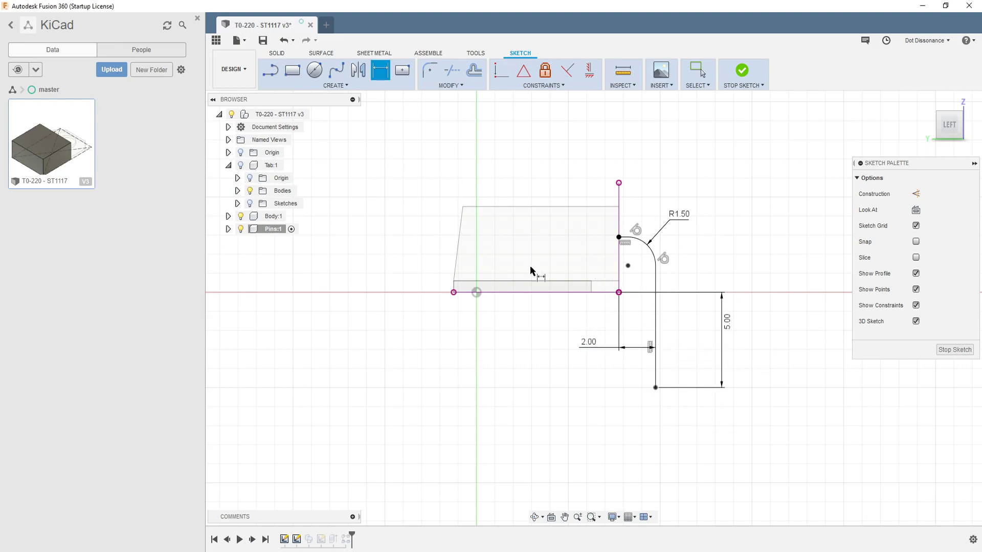
Change the pin's vertical dimension below the body to 4 mm and finish the sketch
{"action": "double_click", "coordinate": [728, 326]}
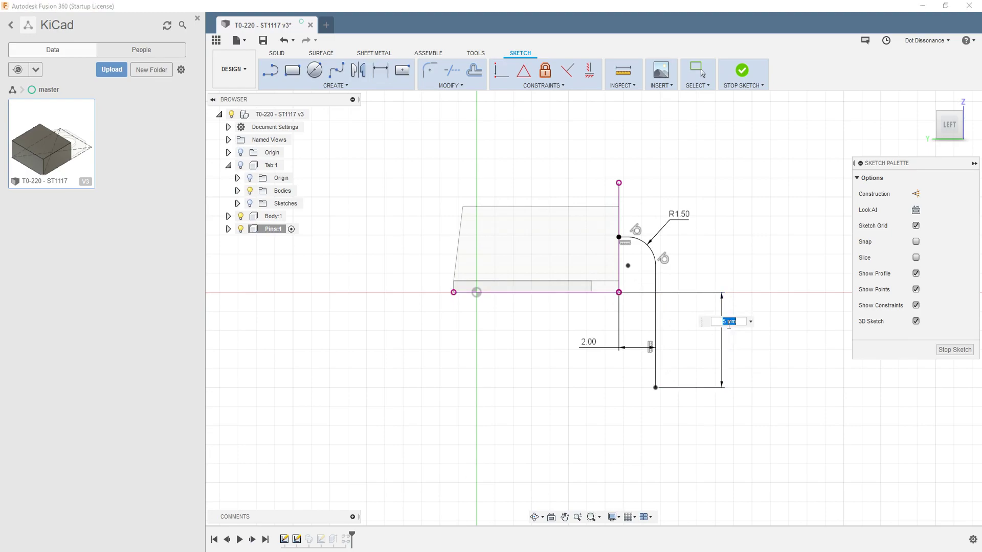
{"action": "type", "text": "4"}
{"action": "key", "text": "Return"}
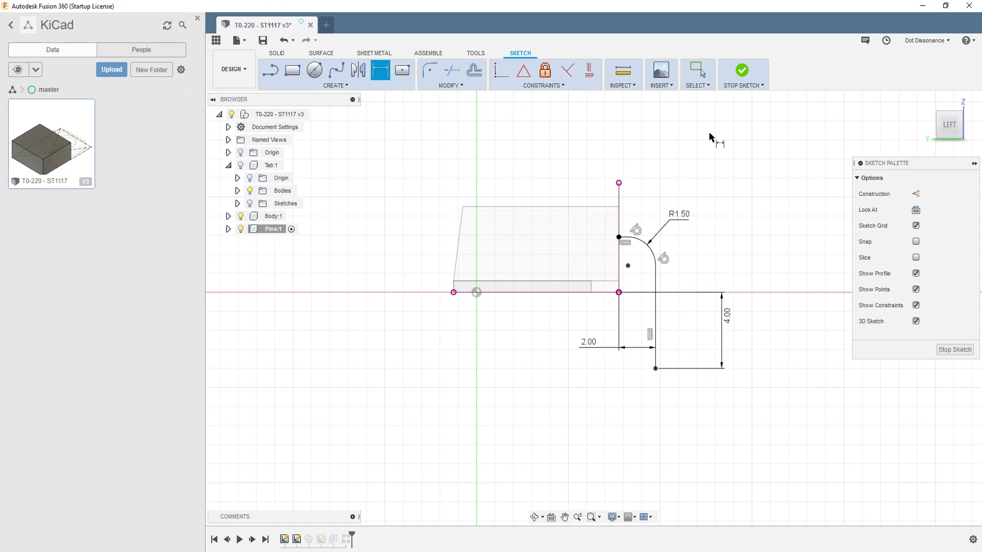
{"action": "left_click", "coordinate": [742, 69]}
{"action": "mouse_move", "coordinate": [707, 315]}
{"action": "middle_mouse_down", "text": "shift"}
{"action": "mouse_move", "coordinate": [639, 309]}
{"action": "mouse_move", "coordinate": [673, 338]}
{"action": "mouse_move", "coordinate": [679, 298]}
{"action": "mouse_move", "coordinate": [646, 342]}
{"action": "mouse_move", "coordinate": [680, 311]}
{"action": "middle_mouse_up", "text": "shift"}
{"action": "key", "text": "Escape"}
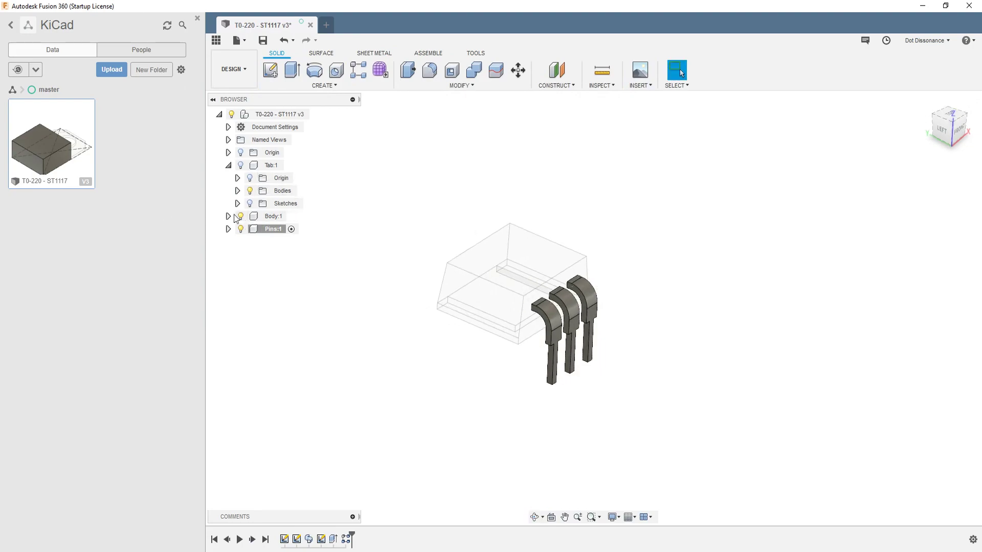
Show the Tab component and activate the top-level T0-220 - ST1117 component
{"action": "left_click", "coordinate": [240, 165]}
{"action": "scroll", "coordinate": [673, 209], "scroll_direction": "down", "scroll_amount": 2}
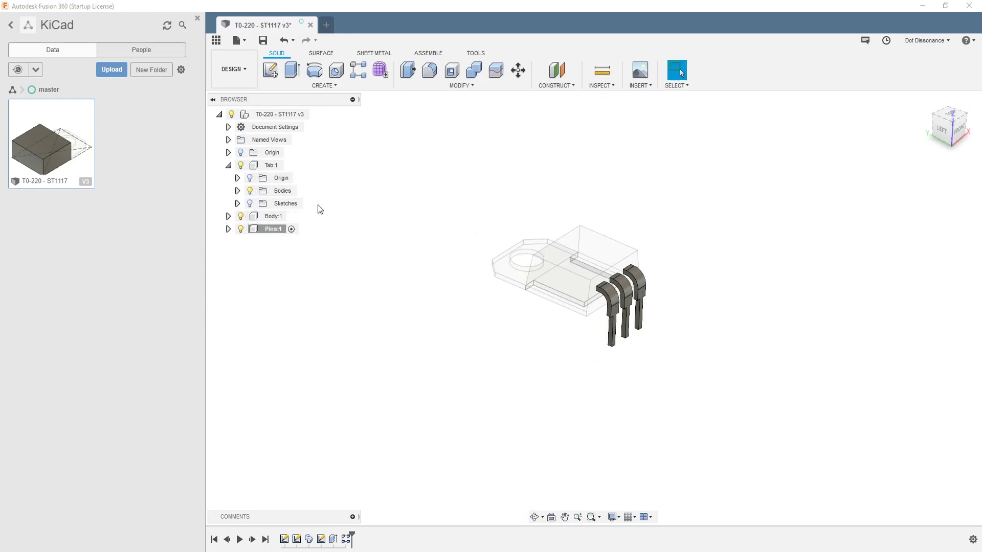
{"action": "left_click", "coordinate": [316, 114]}
{"action": "middle_click_drag", "start_coordinate": [401, 243], "coordinate": [688, 292], "text": "shift"}
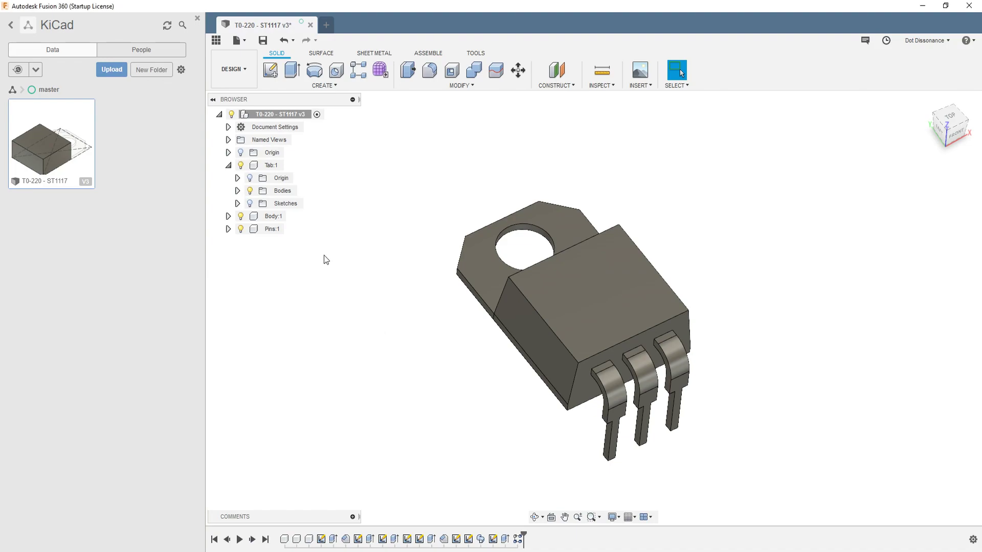
Hide the Body and Pins components and apply the Aluminum - Anodized Glossy (Grey) appearance to the tab
{"action": "left_click", "coordinate": [240, 217]}
{"action": "left_click", "coordinate": [241, 229]}
{"action": "middle_click_drag", "start_coordinate": [710, 317], "coordinate": [787, 313], "text": "shift"}
{"action": "key", "text": "a"}
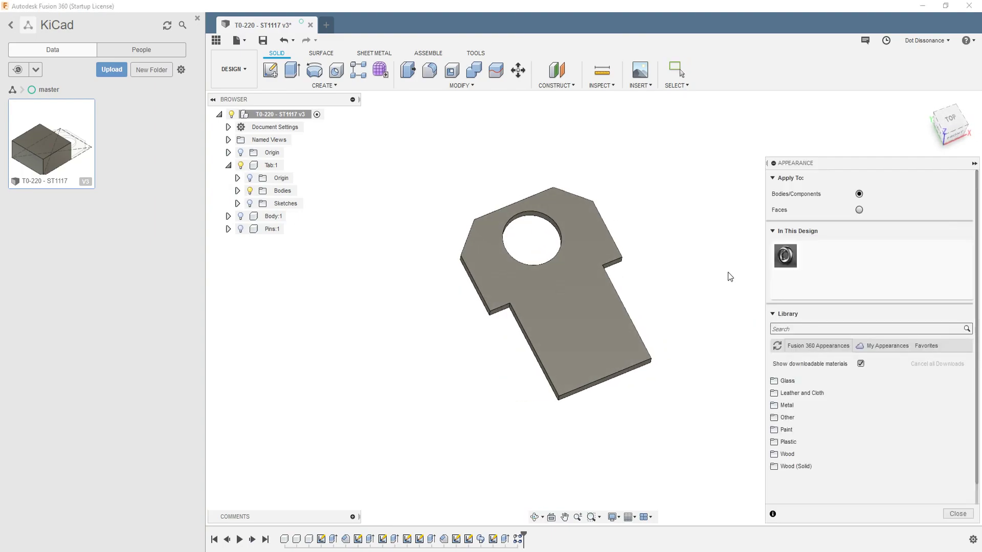
{"action": "left_click", "coordinate": [786, 404]}
{"action": "left_click", "coordinate": [795, 417]}
{"action": "left_click_drag", "start_coordinate": [804, 466], "coordinate": [600, 395]}
{"action": "mouse_move", "coordinate": [658, 340]}
{"action": "middle_mouse_down", "text": "shift"}
{"action": "mouse_move", "coordinate": [661, 317]}
{"action": "mouse_move", "coordinate": [685, 331]}
{"action": "mouse_move", "coordinate": [666, 272]}
{"action": "mouse_move", "coordinate": [652, 324]}
{"action": "middle_mouse_up", "text": "shift"}
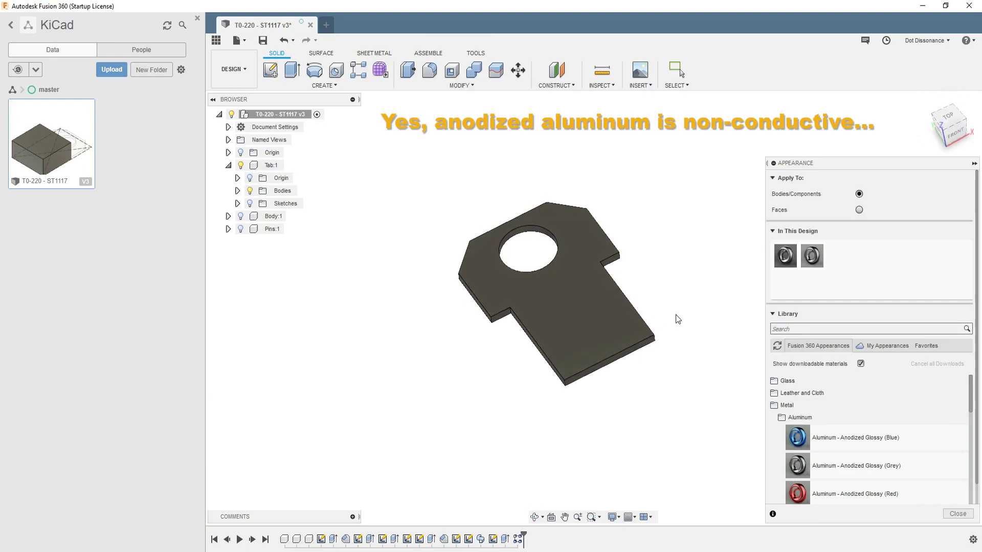
Edit the grey anodized aluminum appearance to a lighter colour and close the appearance settings
{"action": "double_click", "coordinate": [811, 256]}
{"action": "left_click_drag", "start_coordinate": [756, 242], "coordinate": [760, 223]}
{"action": "left_click", "coordinate": [741, 349]}
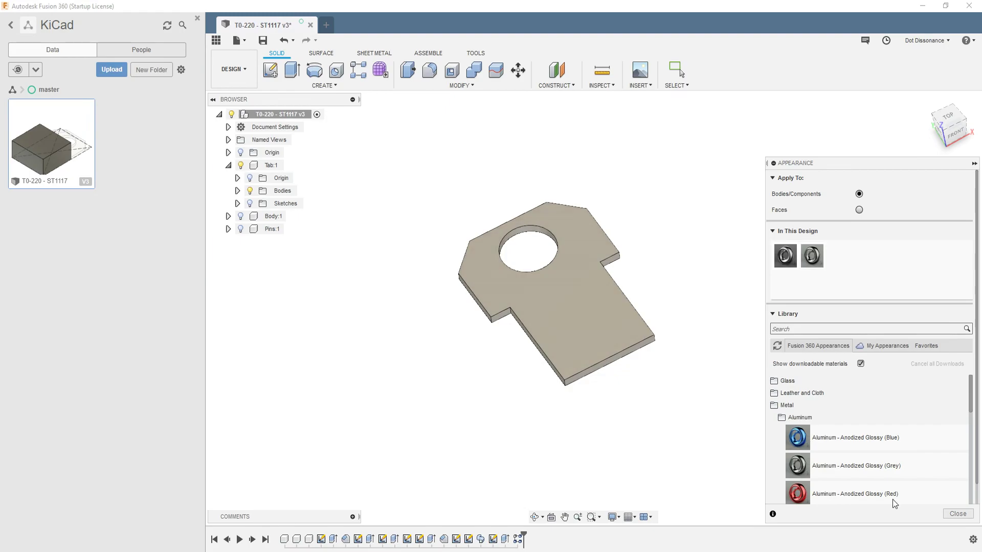
{"action": "left_click", "coordinate": [957, 514]}
{"action": "mouse_move", "coordinate": [766, 384]}
{"action": "middle_mouse_down", "text": "shift"}
{"action": "mouse_move", "coordinate": [746, 285]}
{"action": "mouse_move", "coordinate": [769, 394]}
{"action": "middle_mouse_up", "text": "shift"}
{"action": "key", "text": "Escape"}
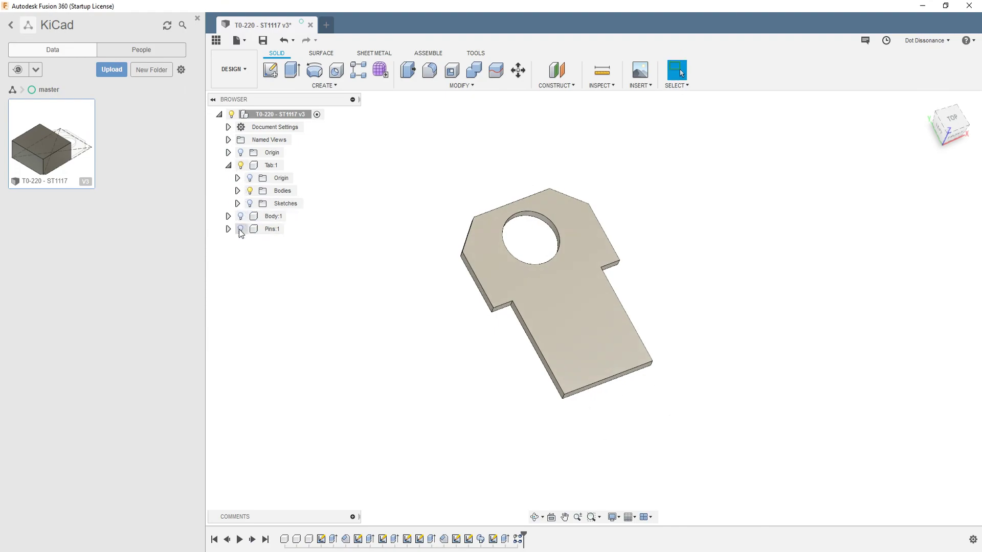
Show only the Pins component and apply the lightened Aluminum - Anodized Glossy (Grey) appearance to all three pins
{"action": "left_click", "coordinate": [240, 165]}
{"action": "left_click", "coordinate": [240, 229]}
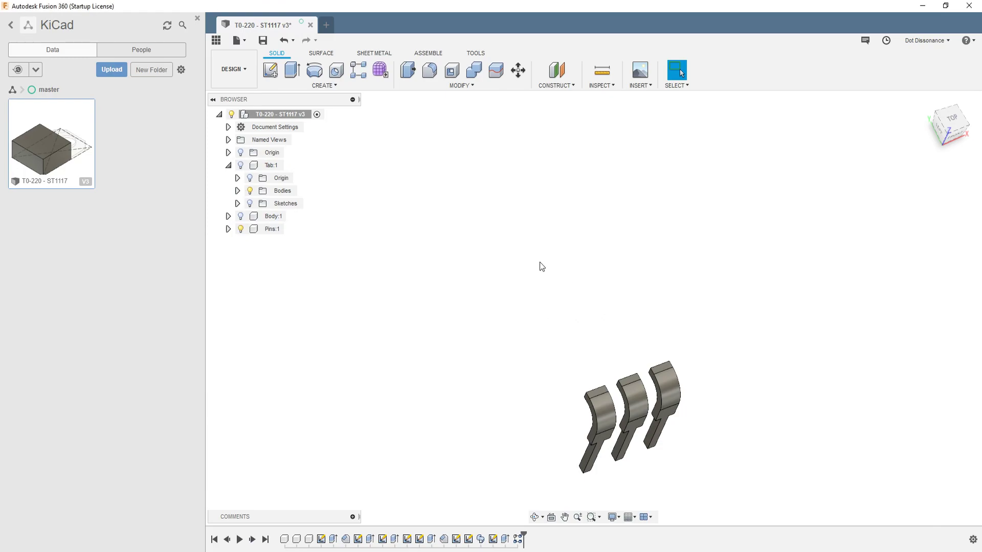
{"action": "key", "text": "a"}
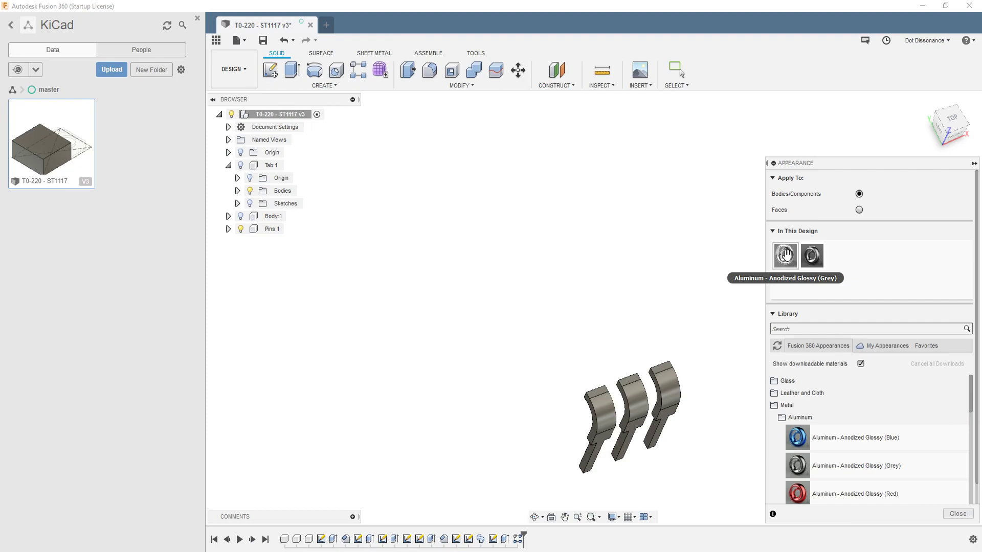
{"action": "left_click_drag", "start_coordinate": [787, 252], "coordinate": [633, 388]}
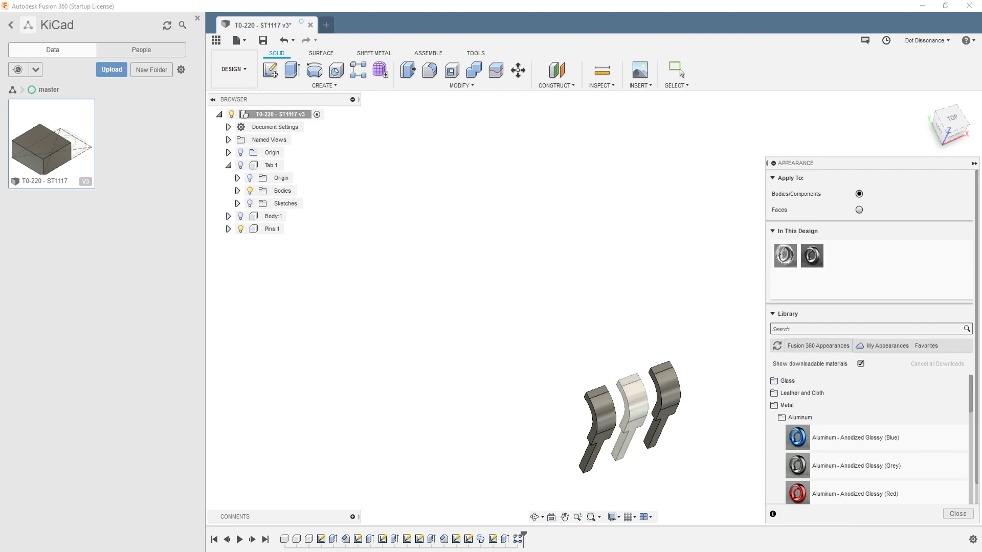
{"action": "left_click_drag", "start_coordinate": [786, 256], "coordinate": [601, 407]}
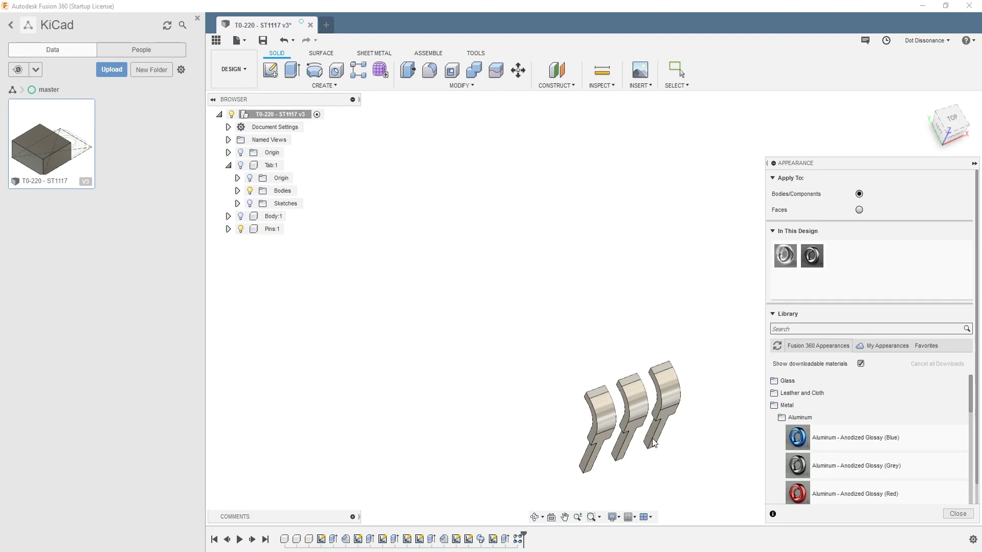
{"action": "left_click", "coordinate": [957, 514]}
{"action": "middle_click_drag", "start_coordinate": [660, 378], "coordinate": [699, 357], "text": "shift"}
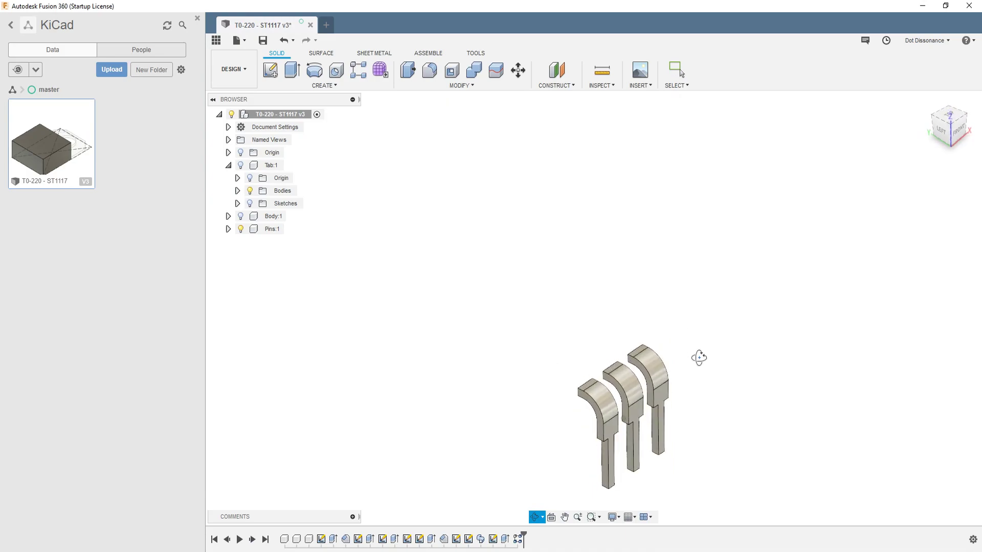
Hide the Pins and Tab components and show only the Body component
{"action": "left_click", "coordinate": [240, 165]}
{"action": "left_click", "coordinate": [240, 229]}
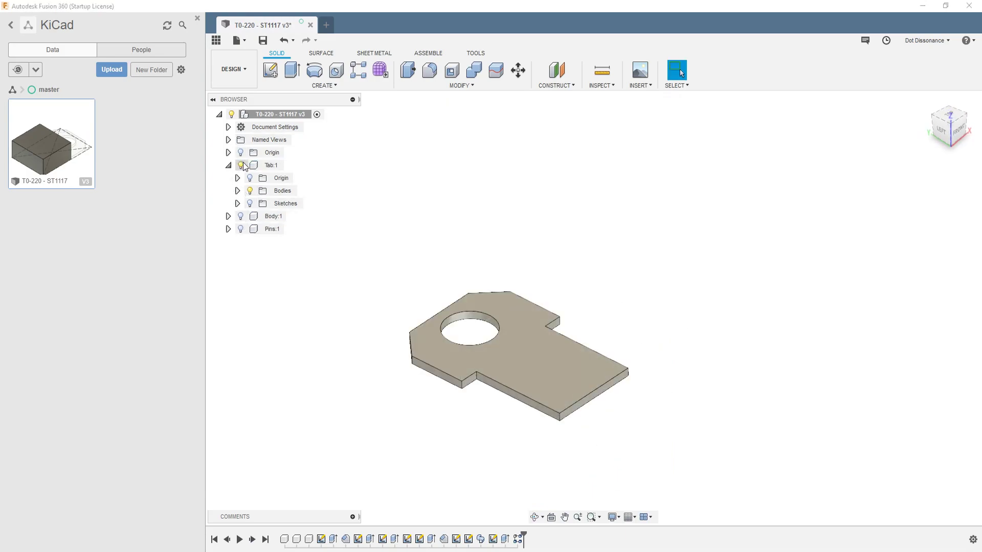
{"action": "left_click", "coordinate": [241, 165]}
{"action": "left_click", "coordinate": [240, 216]}
{"action": "left_click", "coordinate": [719, 259]}
{"action": "mouse_move", "coordinate": [719, 250]}
{"action": "middle_mouse_down", "text": "shift"}
{"action": "mouse_move", "coordinate": [730, 260]}
{"action": "mouse_move", "coordinate": [738, 245]}
{"action": "middle_mouse_up", "text": "shift"}
{"action": "scroll", "coordinate": [687, 294], "scroll_direction": "up", "scroll_amount": 1}
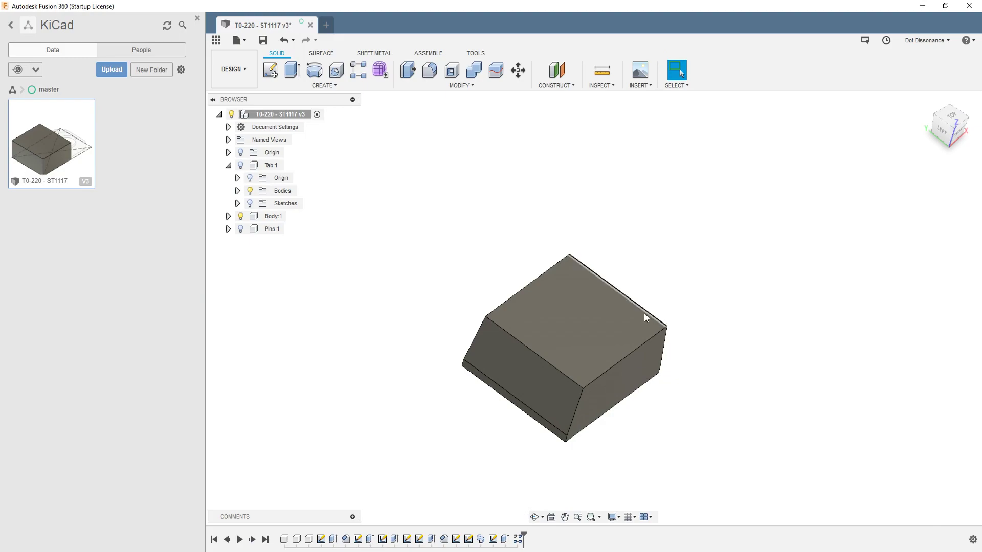
{"action": "mouse_move", "coordinate": [516, 249]}
{"action": "middle_mouse_down", "text": "shift"}
{"action": "mouse_move", "coordinate": [532, 254]}
{"action": "mouse_move", "coordinate": [510, 234]}
{"action": "middle_mouse_up", "text": "shift"}
Start a constant-radius fillet on the body's four top edges and its four upright corner edges
{"action": "key", "text": "f"}
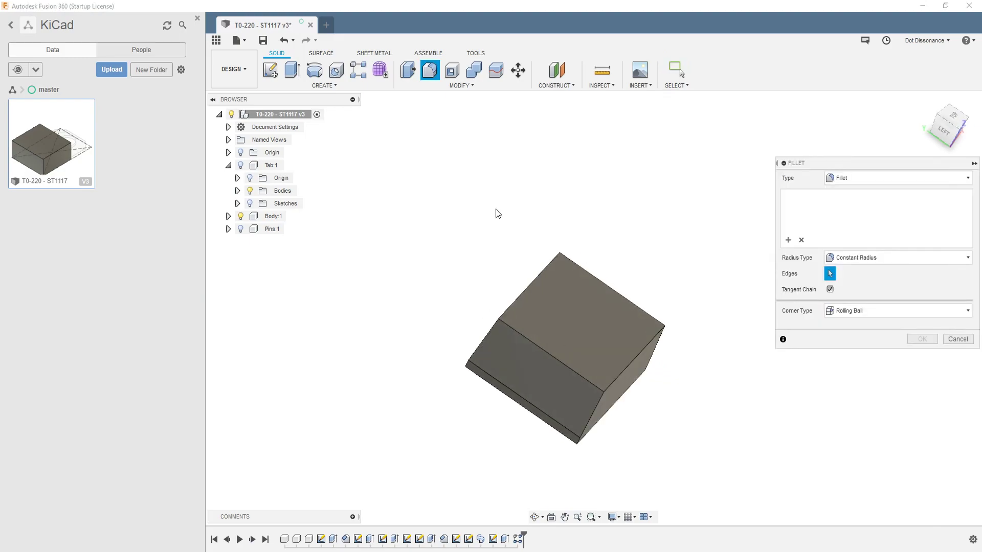
{"action": "left_click", "coordinate": [530, 287]}
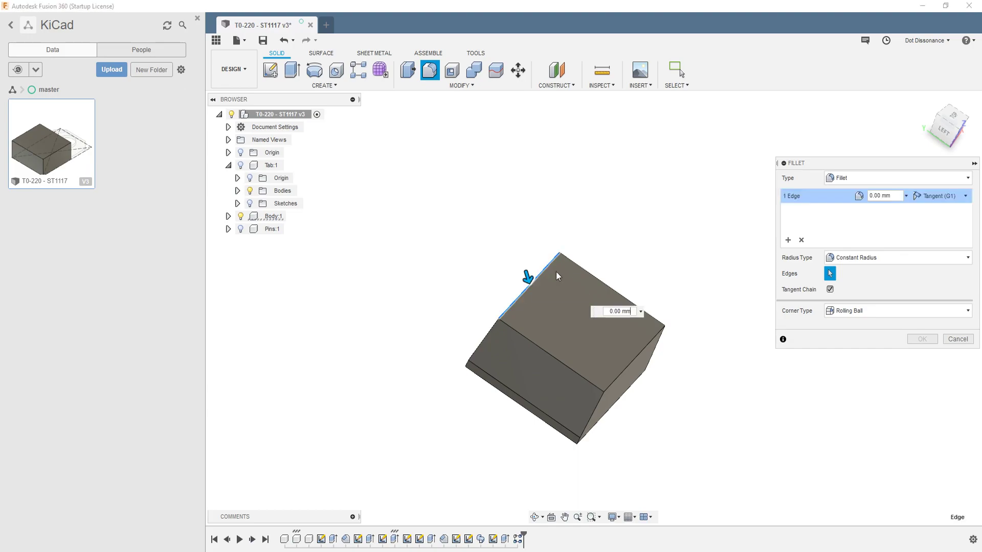
{"action": "left_click", "coordinate": [649, 316]}
{"action": "left_click", "coordinate": [664, 328]}
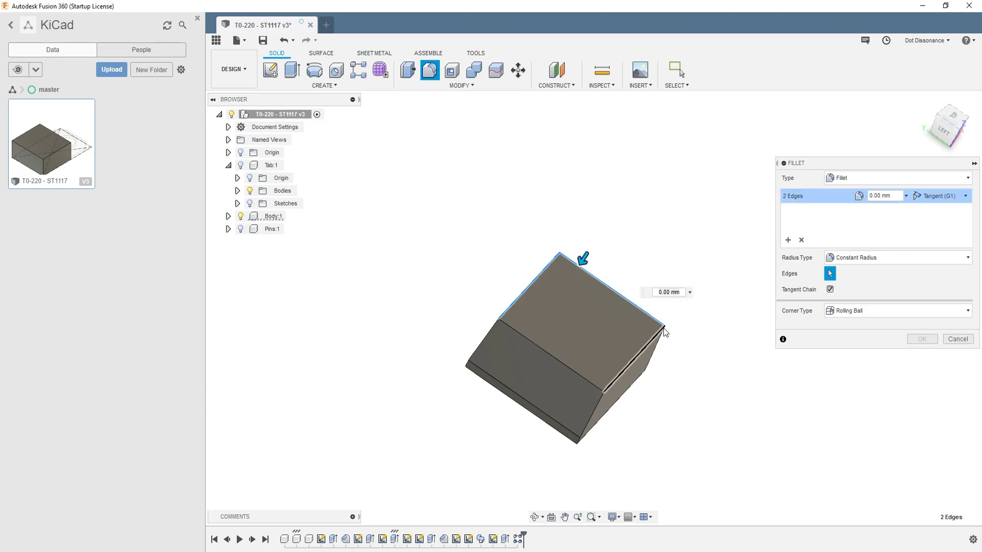
{"action": "left_click", "coordinate": [552, 354]}
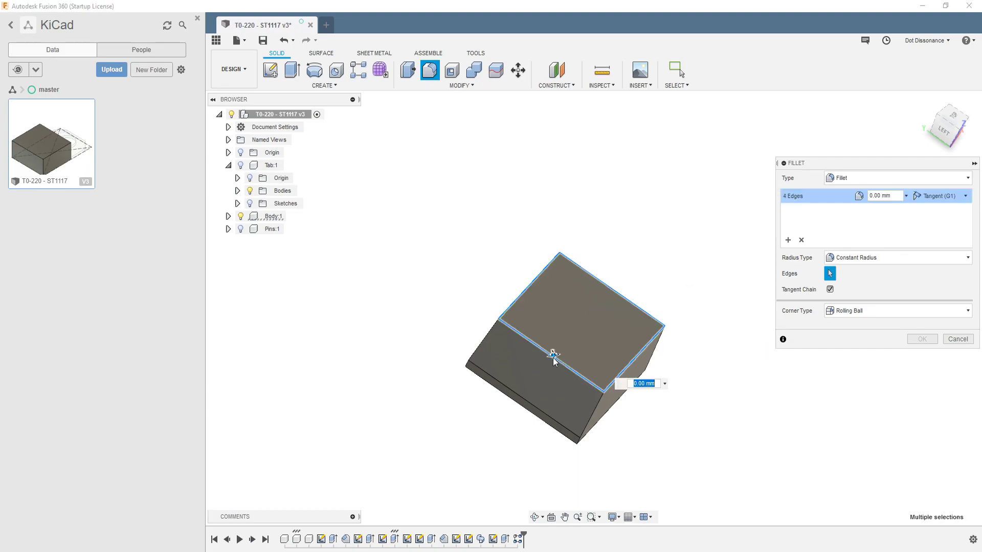
{"action": "left_click", "coordinate": [477, 346]}
{"action": "left_click", "coordinate": [592, 413]}
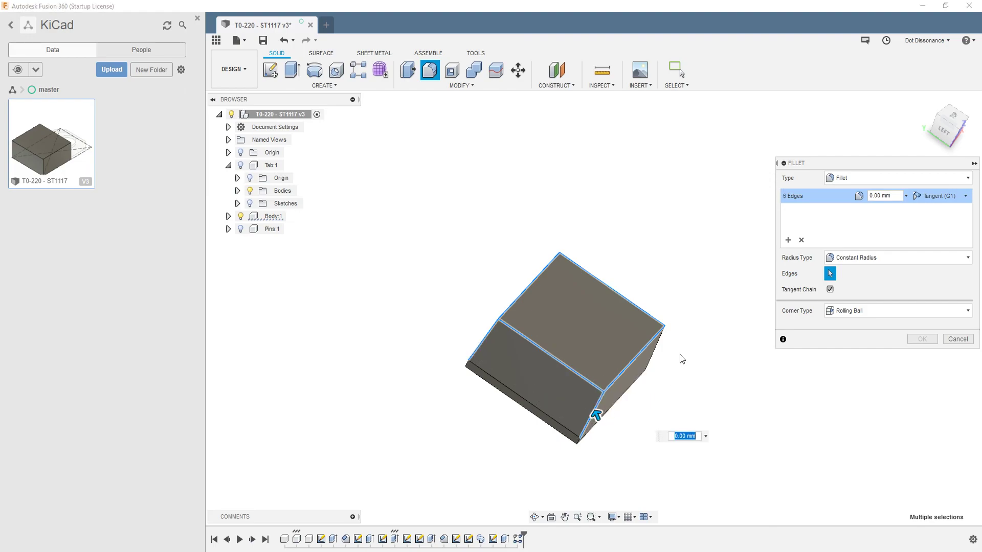
{"action": "left_click", "coordinate": [657, 356]}
{"action": "middle_click_drag", "start_coordinate": [587, 285], "coordinate": [544, 257], "text": "shift"}
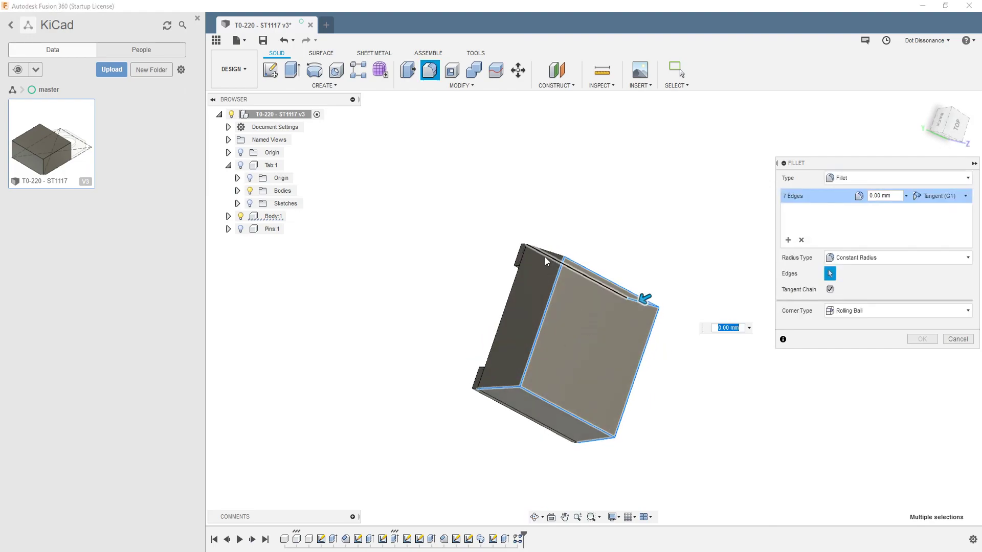
{"action": "left_click", "coordinate": [546, 253]}
{"action": "middle_click_drag", "start_coordinate": [648, 353], "coordinate": [574, 272], "text": "shift"}
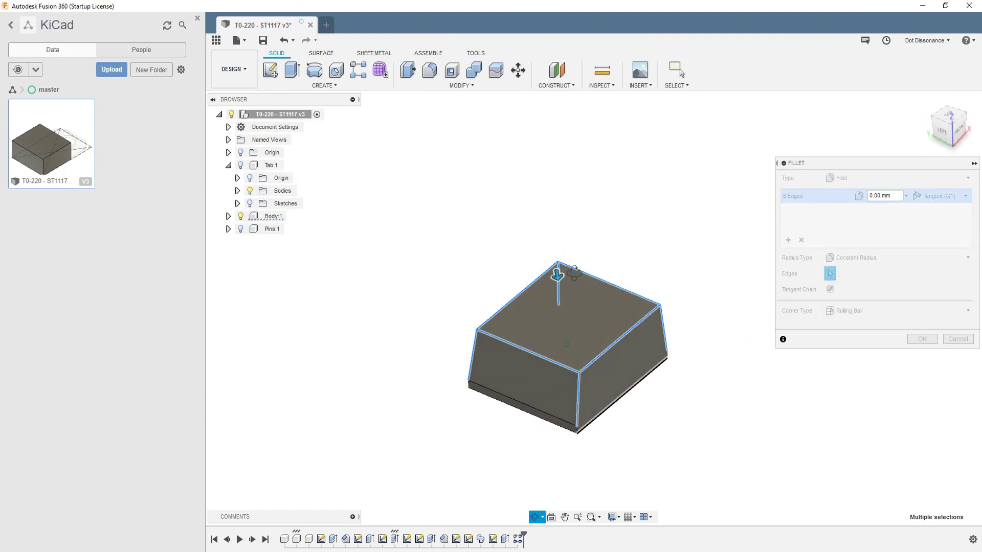
Try a fillet radius of 0.1 mm, and apply the fillet with 0.2 mm instead
{"action": "left_click", "coordinate": [892, 195]}
{"action": "type", "text": ".1"}
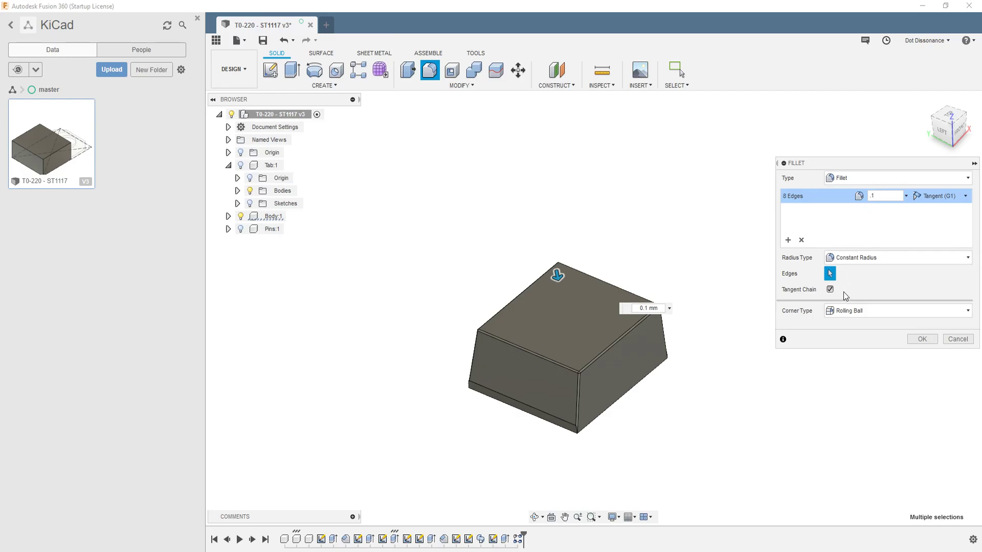
{"action": "left_click_drag", "start_coordinate": [897, 195], "coordinate": [832, 200]}
{"action": "type", "text": ".2"}
{"action": "left_click", "coordinate": [923, 340]}
{"action": "middle_click_drag", "start_coordinate": [729, 364], "coordinate": [701, 287], "text": "shift"}
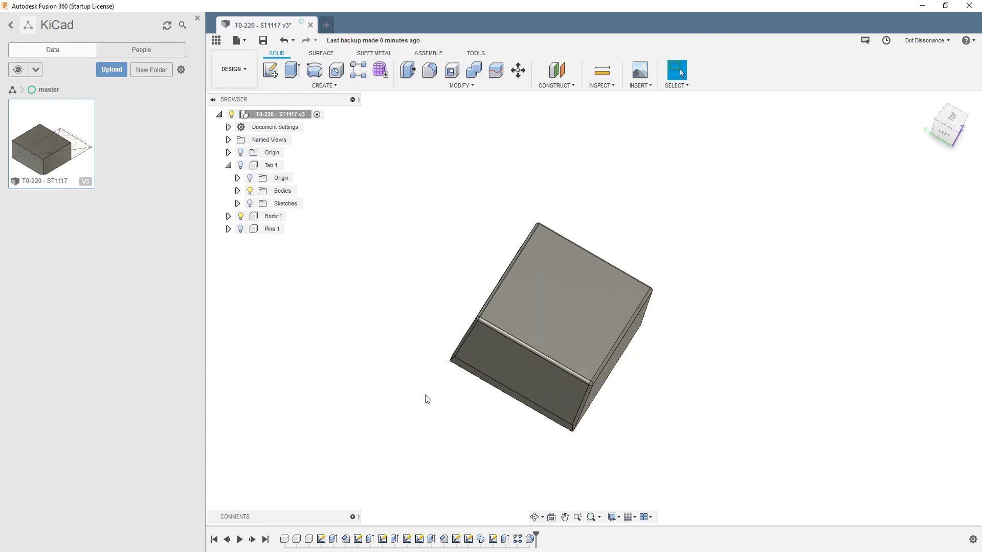
Edit the existing fillet on the body's eight edges and set its radius to 0.15 mm
{"action": "key", "text": "F6"}
{"action": "right_click", "coordinate": [530, 539]}
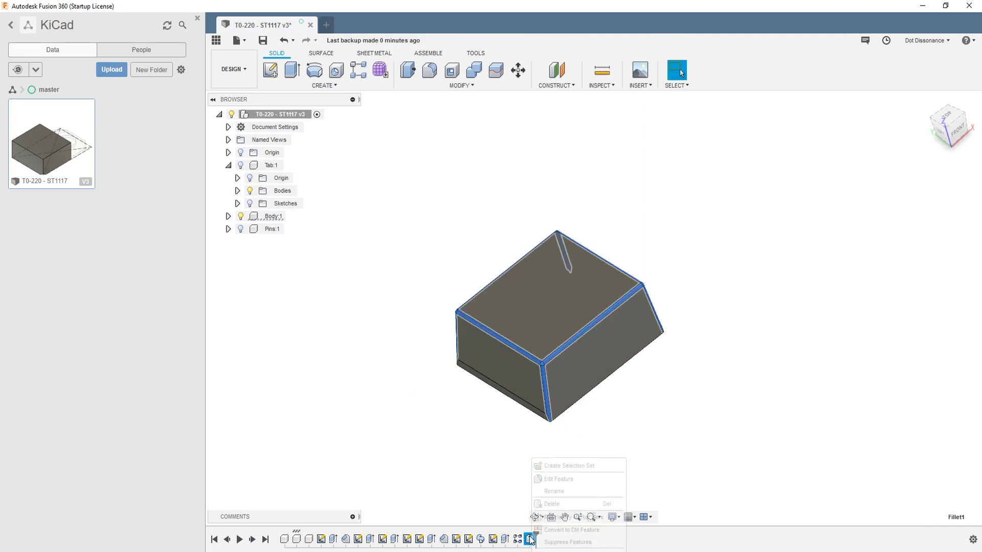
{"action": "left_click", "coordinate": [558, 478]}
{"action": "left_click", "coordinate": [877, 196]}
{"action": "type", "text": ".15"}
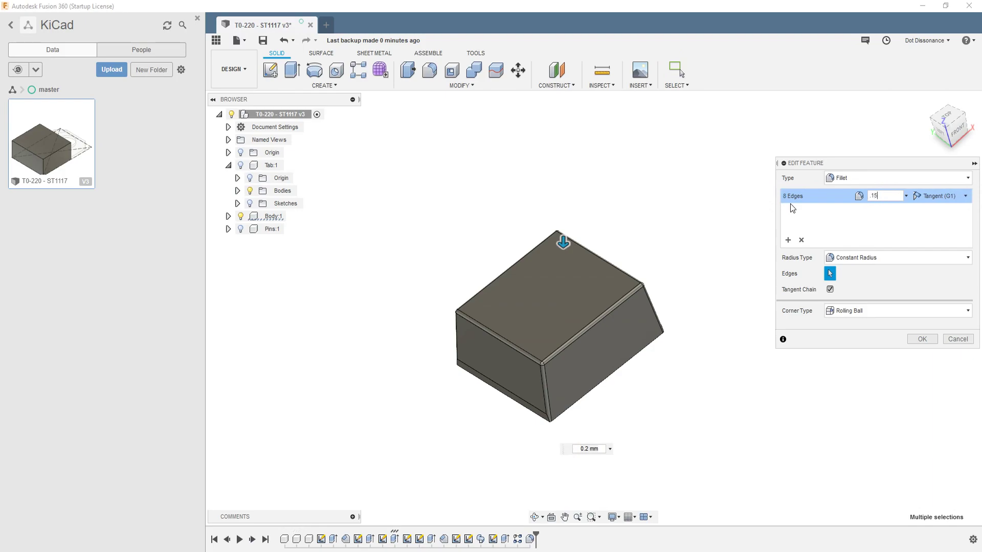
{"action": "key", "text": "Return"}
{"action": "middle_click_drag", "start_coordinate": [703, 264], "coordinate": [714, 240], "text": "shift"}
{"action": "left_click_drag", "start_coordinate": [687, 166], "coordinate": [686, 285]}
{"action": "key", "text": "Escape"}
Start a new sketch on the body's top face and view it straight from above
{"action": "left_click", "coordinate": [554, 291]}
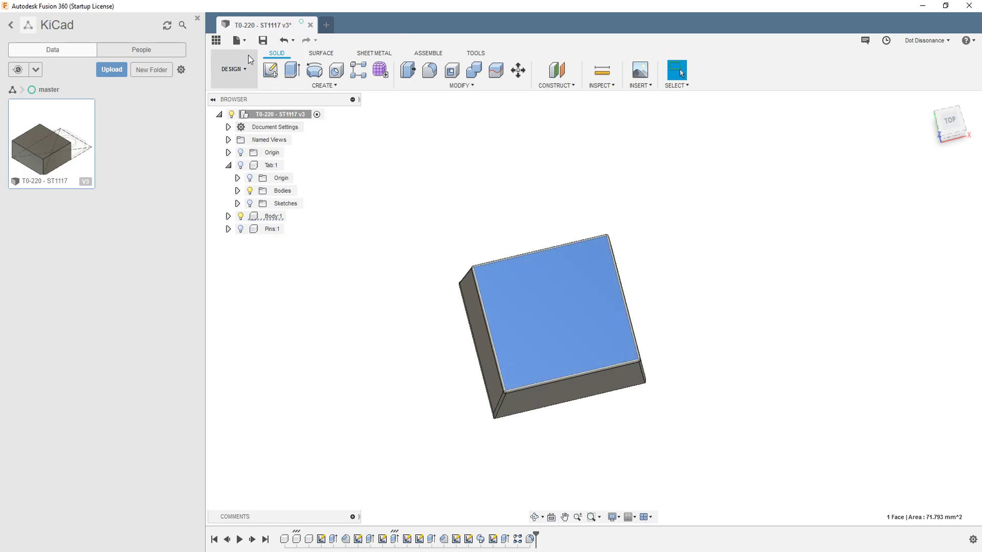
{"action": "left_click", "coordinate": [270, 70]}
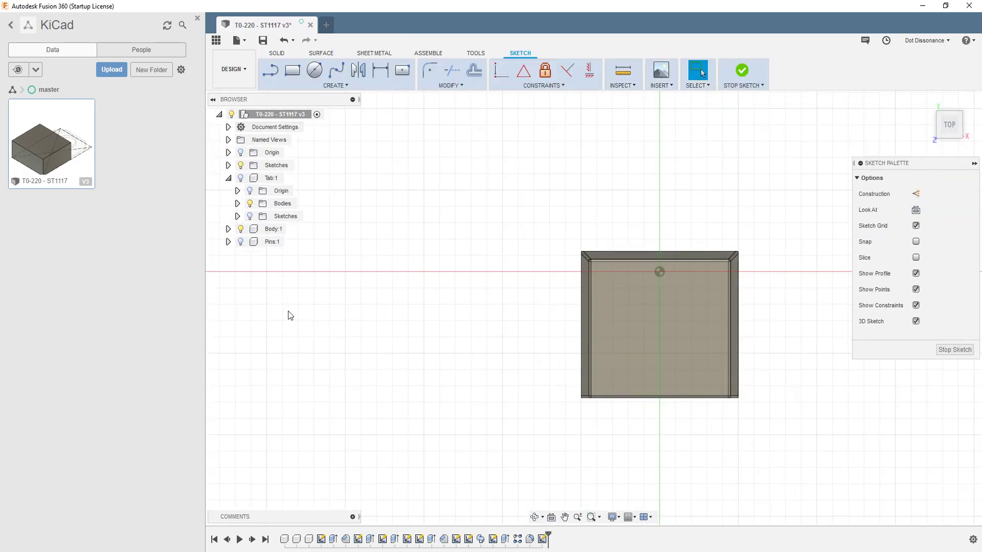
{"action": "scroll", "coordinate": [270, 351], "scroll_direction": "down", "scroll_amount": 1}
{"action": "scroll", "coordinate": [717, 353], "scroll_direction": "up", "scroll_amount": 1}
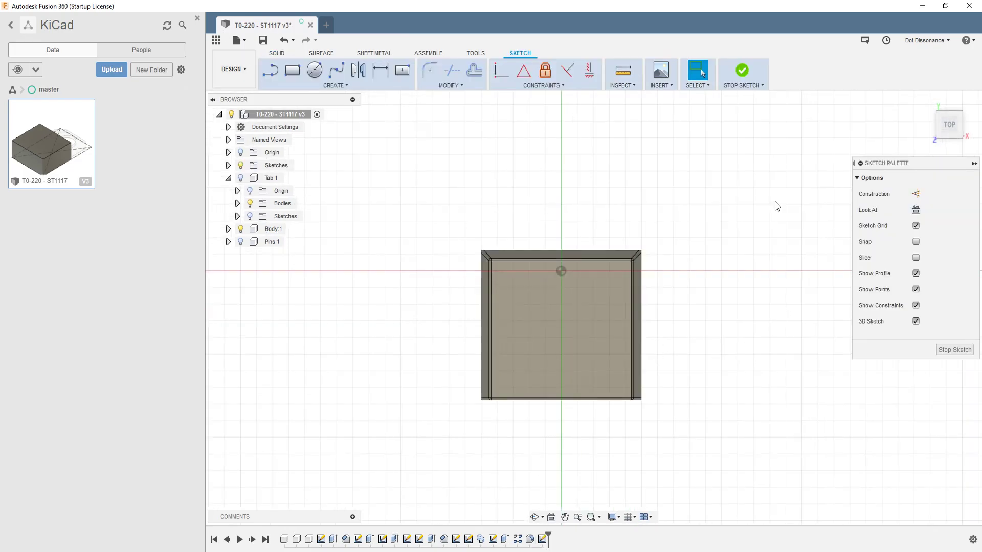
{"action": "mouse_move", "coordinate": [523, 294]}
{"action": "middle_mouse_down", "text": "shift"}
{"action": "mouse_move", "coordinate": [573, 354]}
{"action": "mouse_move", "coordinate": [518, 272]}
{"action": "middle_mouse_up", "text": "shift"}
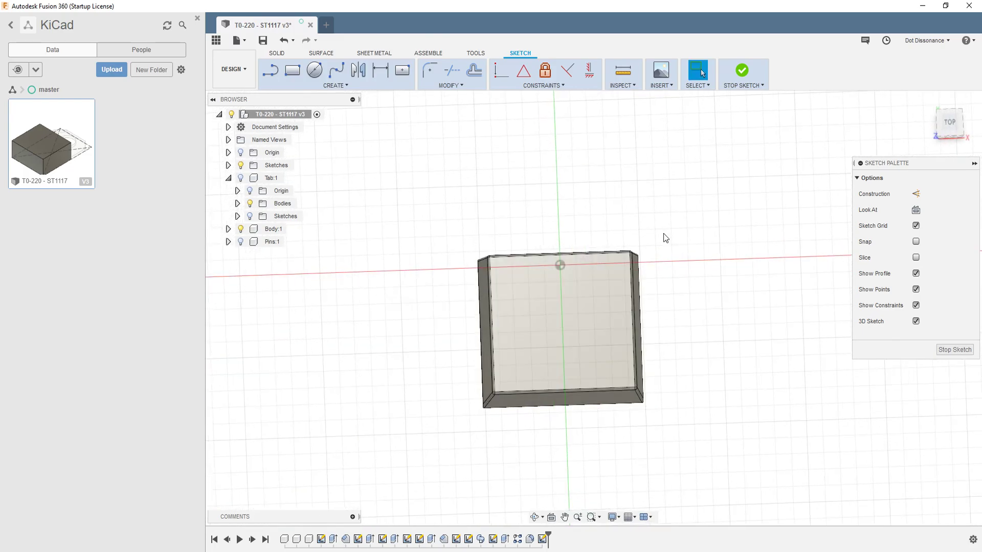
{"action": "left_click", "coordinate": [943, 122]}
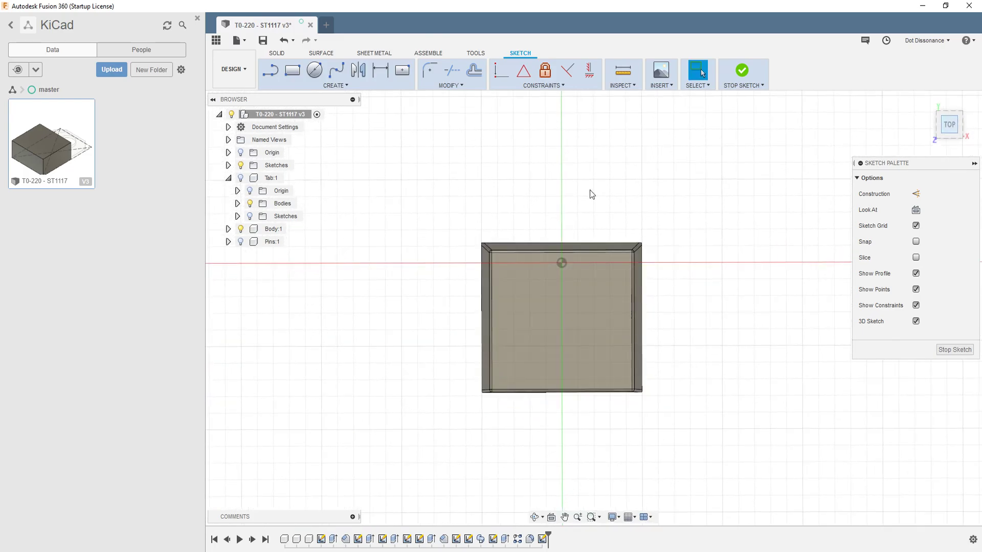
Place sketch text reading "T0-220" on the body's top face
{"action": "left_click", "coordinate": [330, 88]}
{"action": "left_click", "coordinate": [275, 216]}
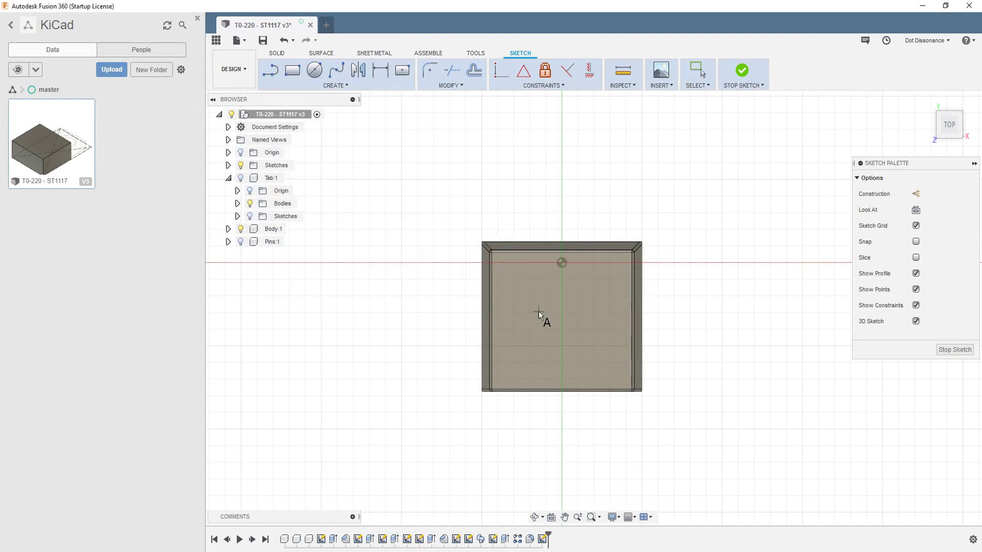
{"action": "left_click", "coordinate": [538, 311]}
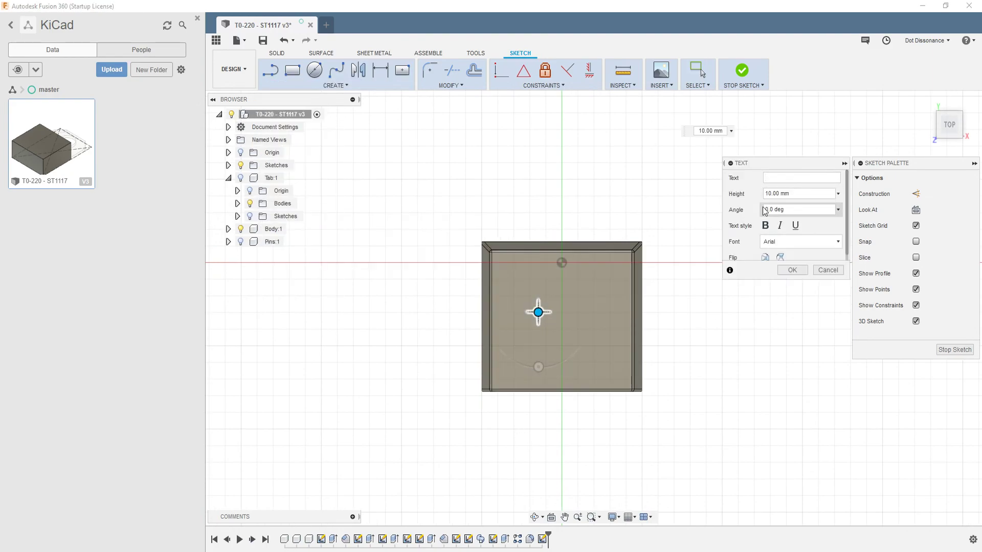
{"action": "type", "text": "T0-"}
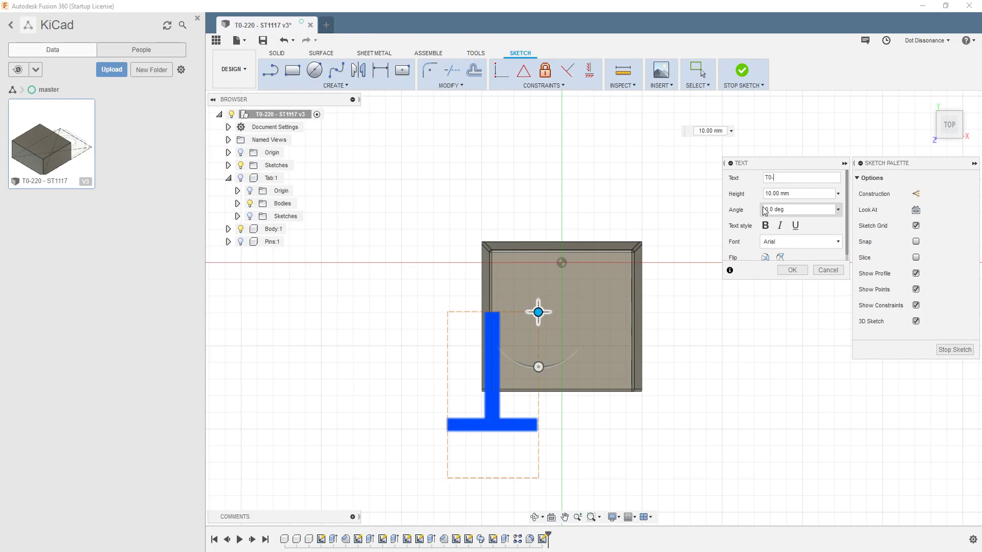
{"action": "type", "text": "220"}
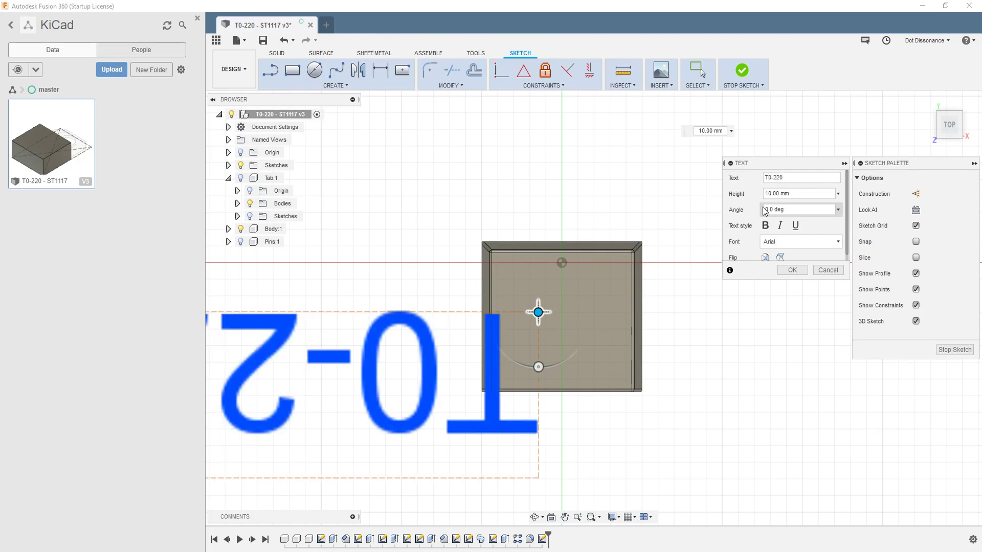
Rotate the T0-220 text to 180 degrees, set its height to 2 mm, and centre it on the top face
{"action": "left_click_drag", "start_coordinate": [541, 366], "coordinate": [539, 257]}
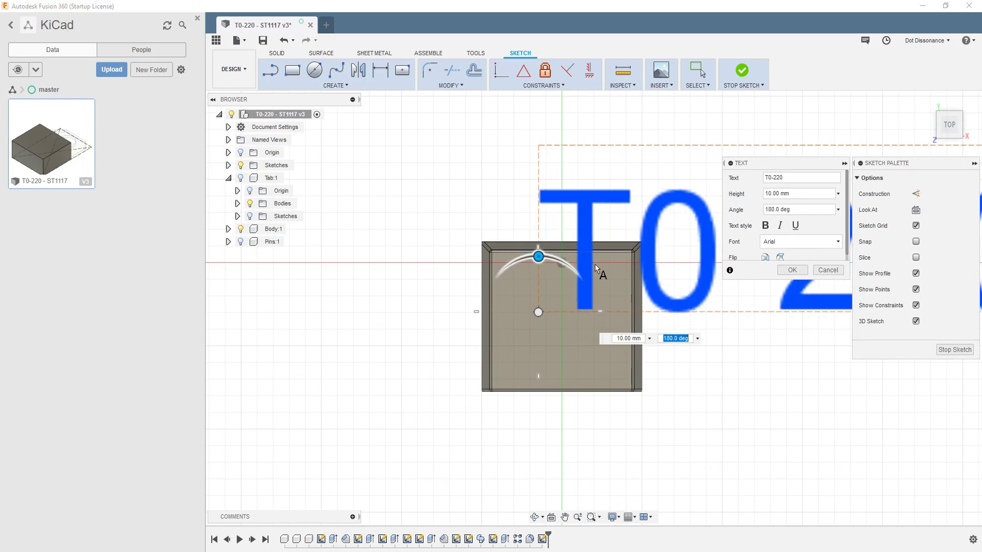
{"action": "type", "text": "2"}
{"action": "left_click_drag", "start_coordinate": [537, 313], "coordinate": [511, 331]}
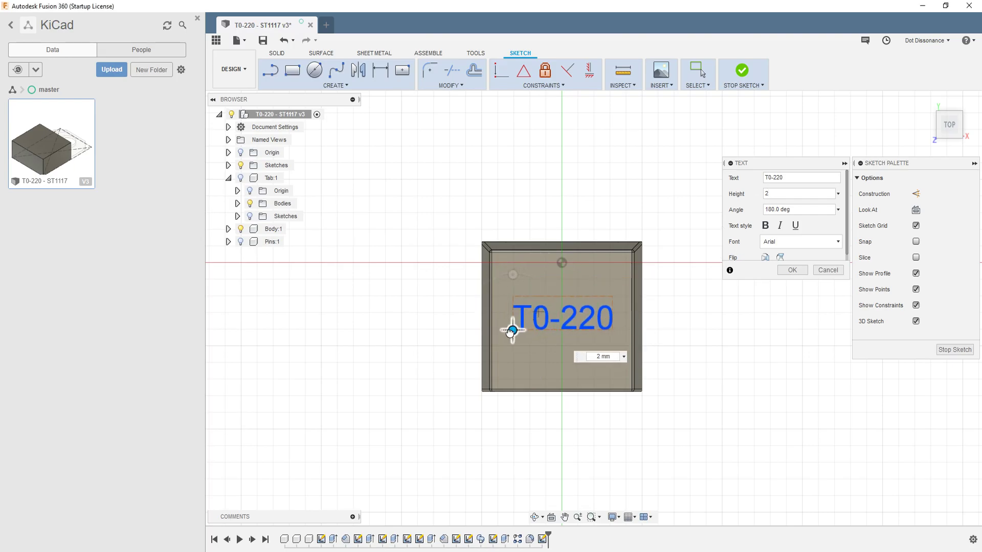
{"action": "left_click", "coordinate": [792, 270]}
Engrave the T0-220 text into the body's top face with an Extrude cut at a distance of -0.1 mm
{"action": "key", "text": "e"}
{"action": "middle_click_drag", "start_coordinate": [646, 313], "coordinate": [712, 293], "text": "shift"}
{"action": "scroll", "coordinate": [597, 286], "scroll_direction": "up", "scroll_amount": 8}
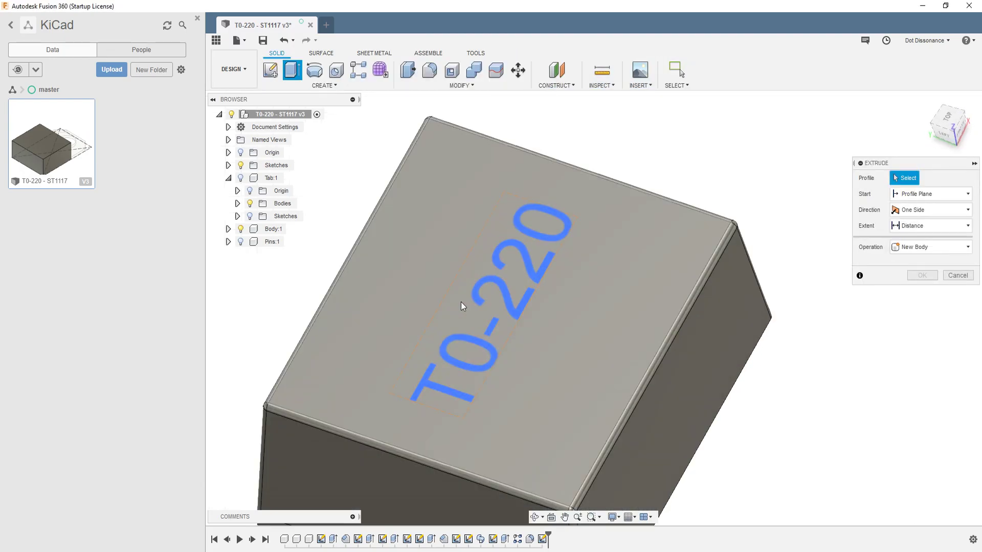
{"action": "left_click", "coordinate": [511, 303]}
{"action": "middle_click_drag", "start_coordinate": [498, 364], "coordinate": [389, 397], "text": "shift"}
{"action": "left_click_drag", "start_coordinate": [375, 375], "coordinate": [382, 405]}
{"action": "middle_click_drag", "start_coordinate": [674, 312], "coordinate": [678, 352], "text": "shift"}
{"action": "left_click", "coordinate": [944, 242]}
{"action": "left_click_drag", "start_coordinate": [944, 241], "coordinate": [827, 250]}
{"action": "type", "text": "-.1"}
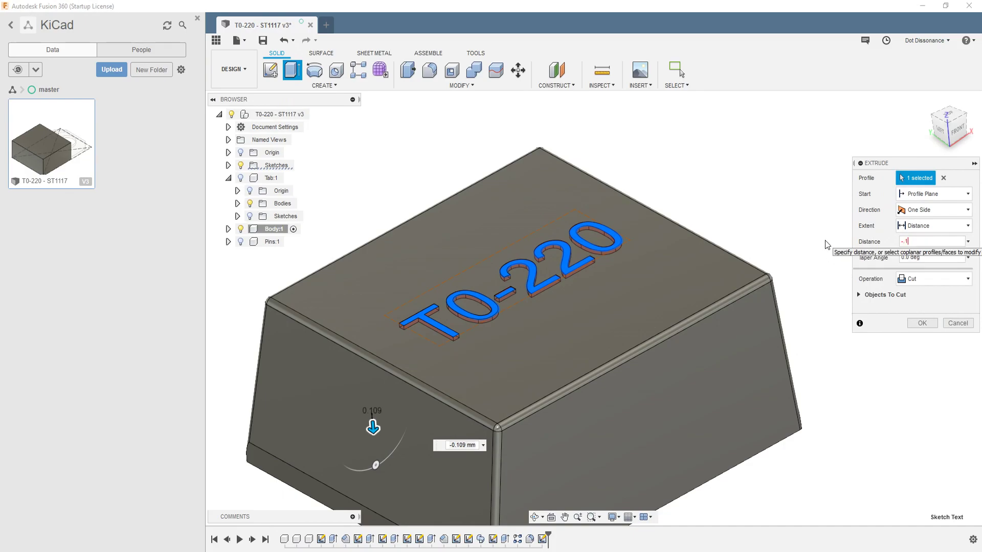
{"action": "key", "text": "Return"}
{"action": "middle_click_drag", "start_coordinate": [701, 242], "coordinate": [730, 263], "text": "shift"}
{"action": "scroll", "coordinate": [730, 262], "scroll_direction": "down", "scroll_amount": 2}
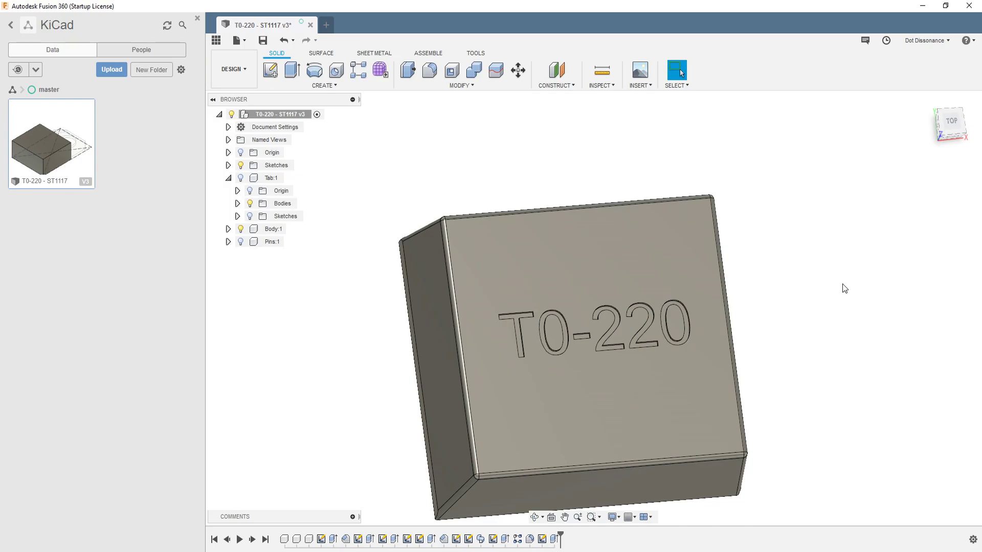
{"action": "scroll", "coordinate": [788, 275], "scroll_direction": "down", "scroll_amount": 1}
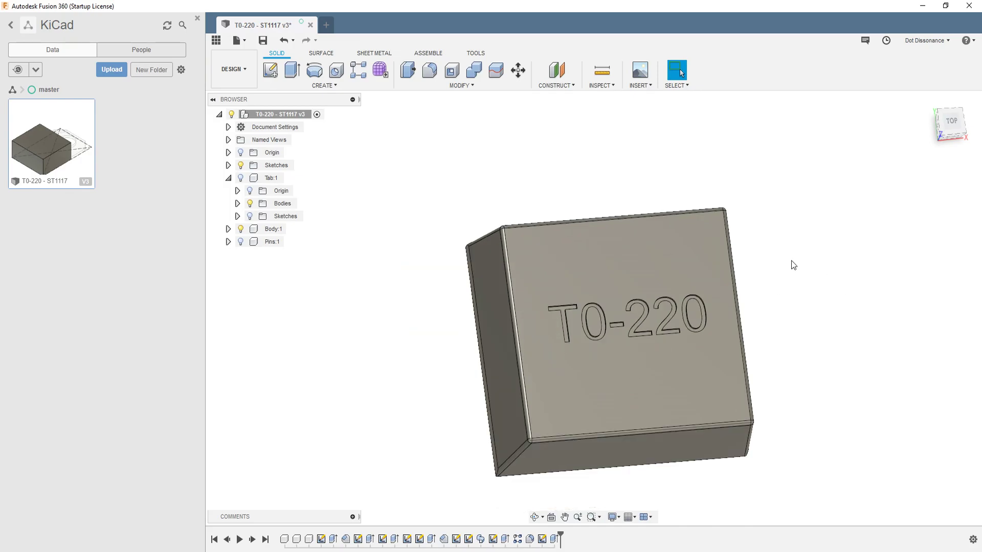
Apply the opaque Plastic - Matte (Black) appearance to the whole package body
{"action": "key", "text": "a"}
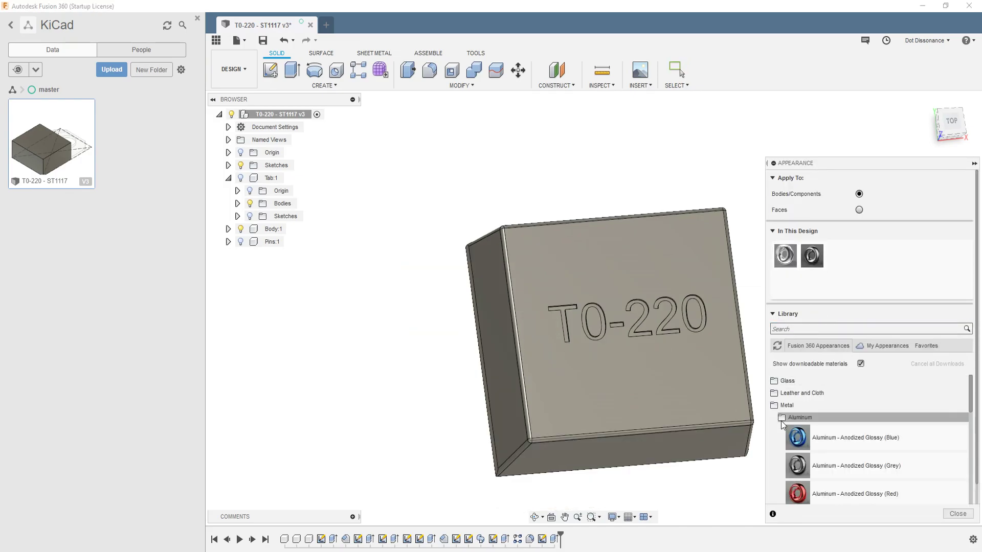
{"action": "scroll", "coordinate": [838, 419], "scroll_direction": "down", "scroll_amount": 3}
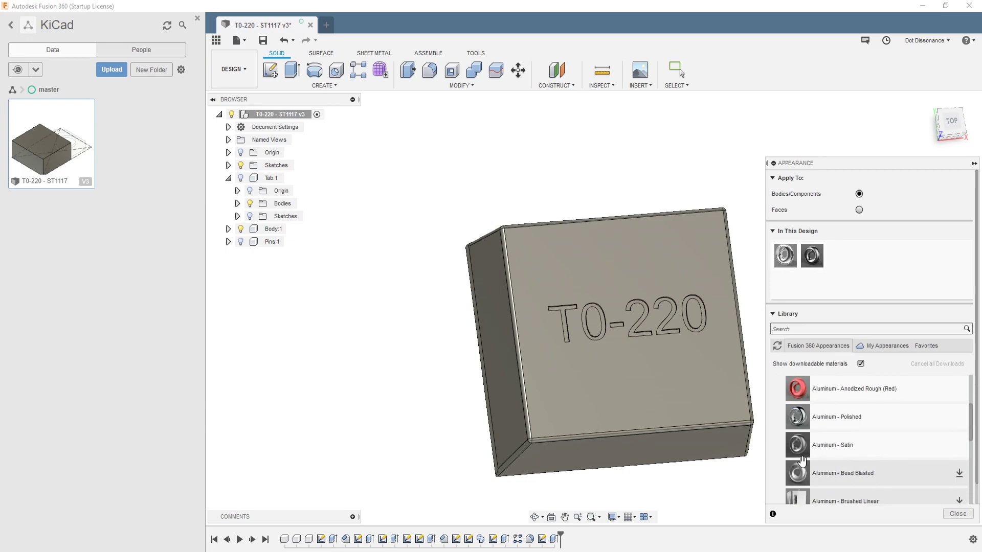
{"action": "scroll", "coordinate": [818, 434], "scroll_direction": "up", "scroll_amount": 3}
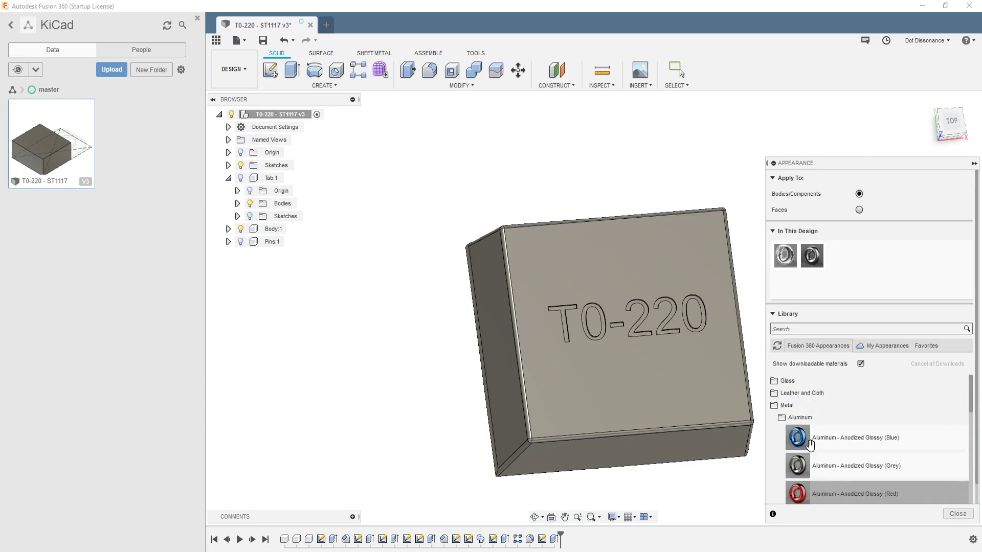
{"action": "left_click", "coordinate": [786, 405]}
{"action": "left_click", "coordinate": [787, 441]}
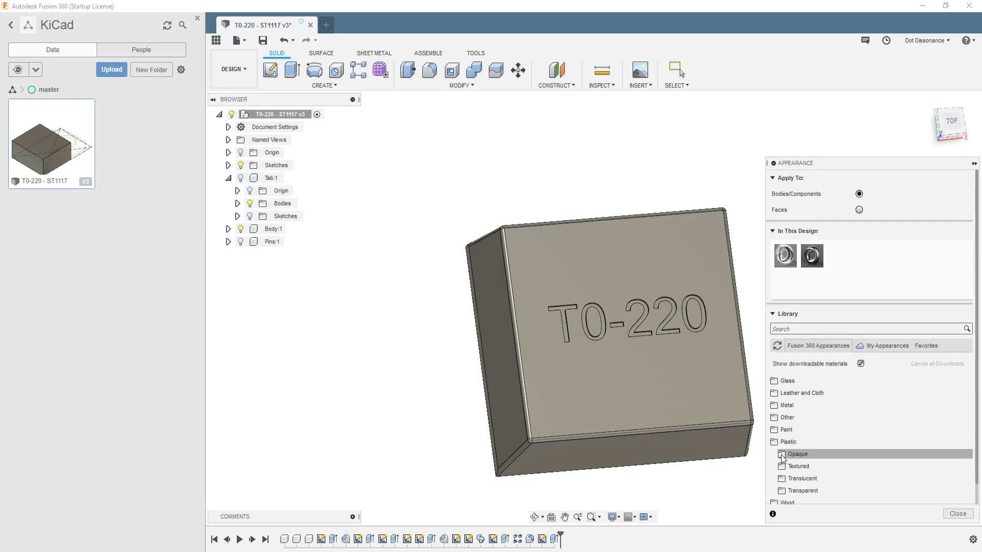
{"action": "left_click", "coordinate": [781, 458]}
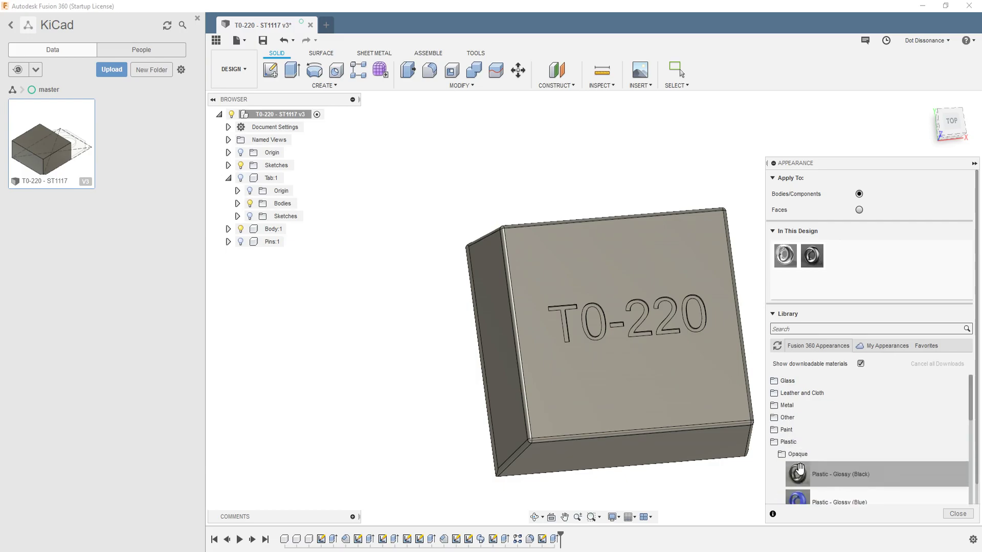
{"action": "scroll", "coordinate": [869, 444], "scroll_direction": "down", "scroll_amount": 3}
{"action": "scroll", "coordinate": [873, 442], "scroll_direction": "down", "scroll_amount": 5}
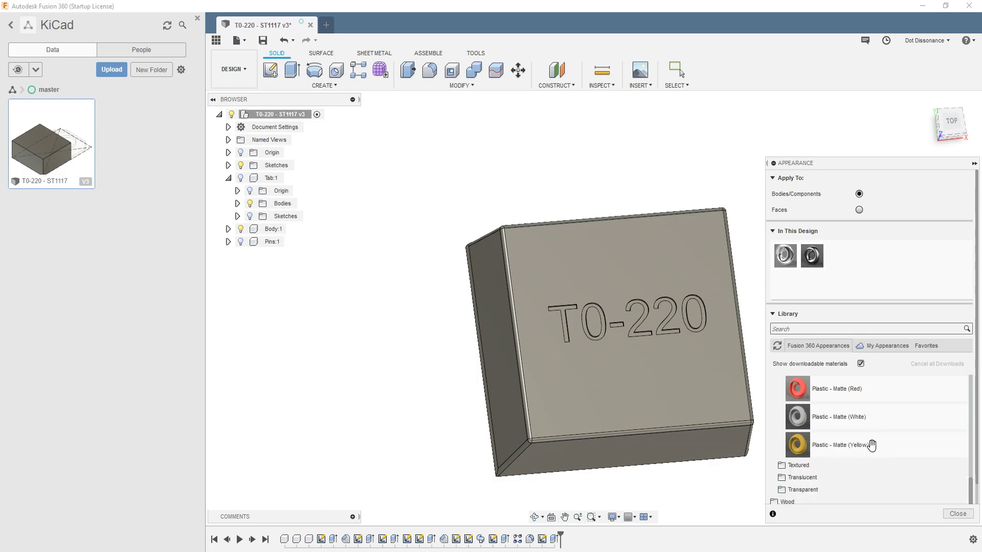
{"action": "scroll", "coordinate": [804, 444], "scroll_direction": "up", "scroll_amount": 2}
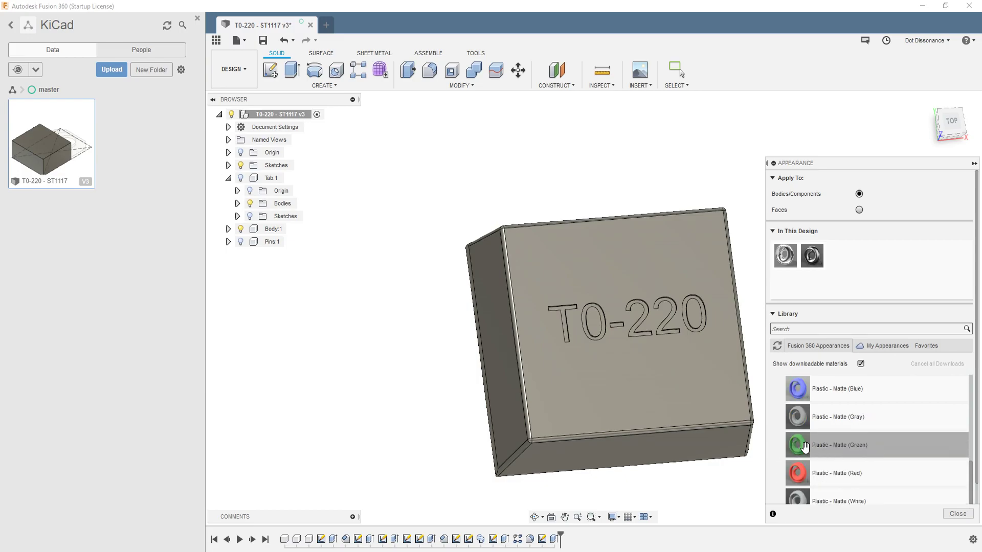
{"action": "scroll", "coordinate": [882, 458], "scroll_direction": "up", "scroll_amount": 3}
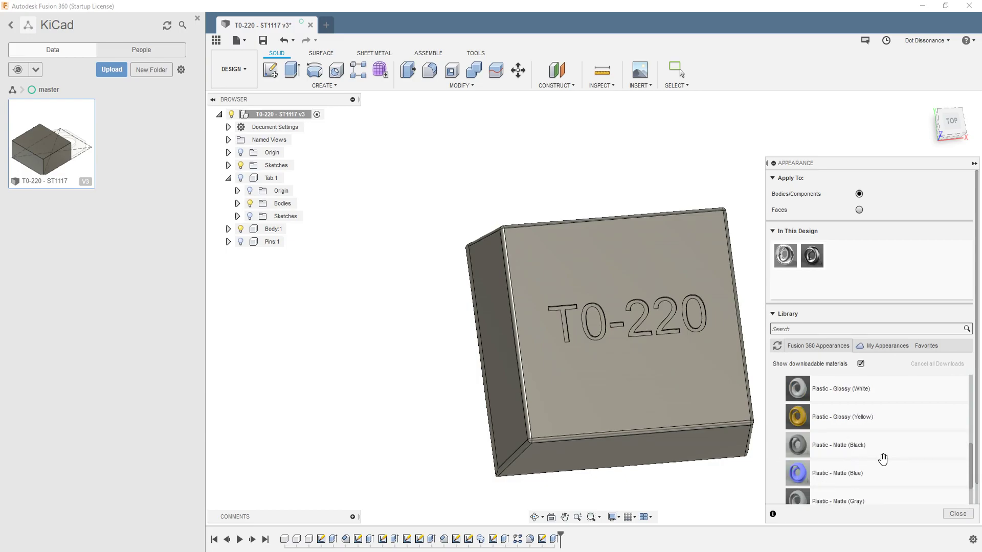
{"action": "left_click_drag", "start_coordinate": [818, 445], "coordinate": [670, 395]}
{"action": "middle_click_drag", "start_coordinate": [485, 407], "coordinate": [421, 393], "text": "shift"}
{"action": "scroll", "coordinate": [284, 353], "scroll_direction": "down", "scroll_amount": 3}
{"action": "middle_click_drag", "start_coordinate": [507, 358], "coordinate": [519, 414], "text": "shift"}
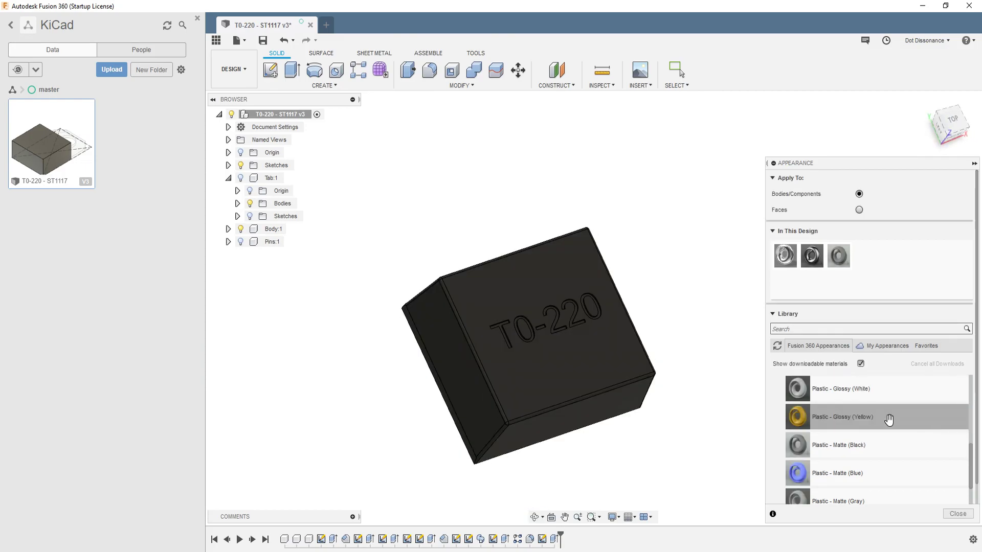
Switch appearance assignment to individual faces and apply Plastic - Matte (White) to the engraved letter T
{"action": "left_click", "coordinate": [859, 209]}
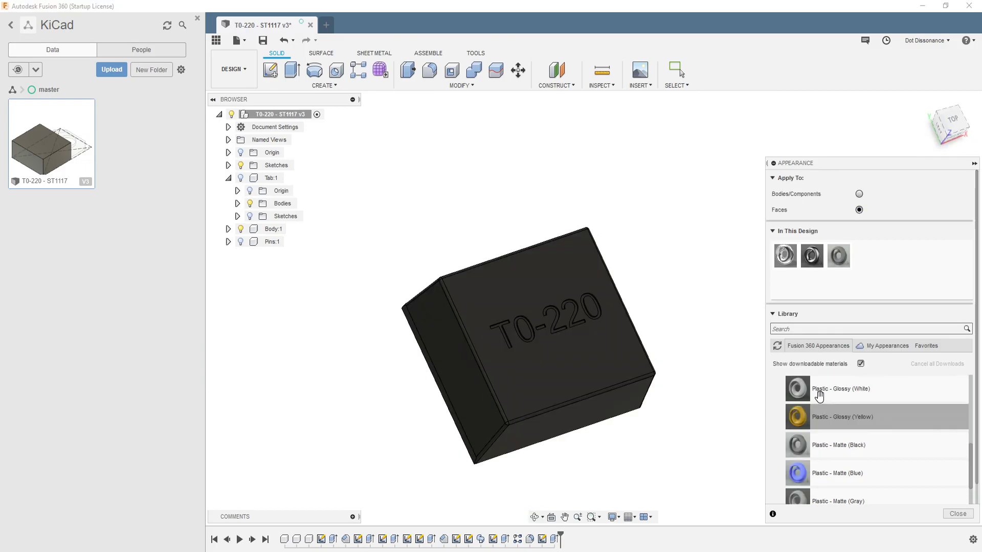
{"action": "middle_click_drag", "start_coordinate": [689, 426], "coordinate": [629, 373], "text": "shift"}
{"action": "scroll", "coordinate": [826, 445], "scroll_direction": "down", "scroll_amount": 3}
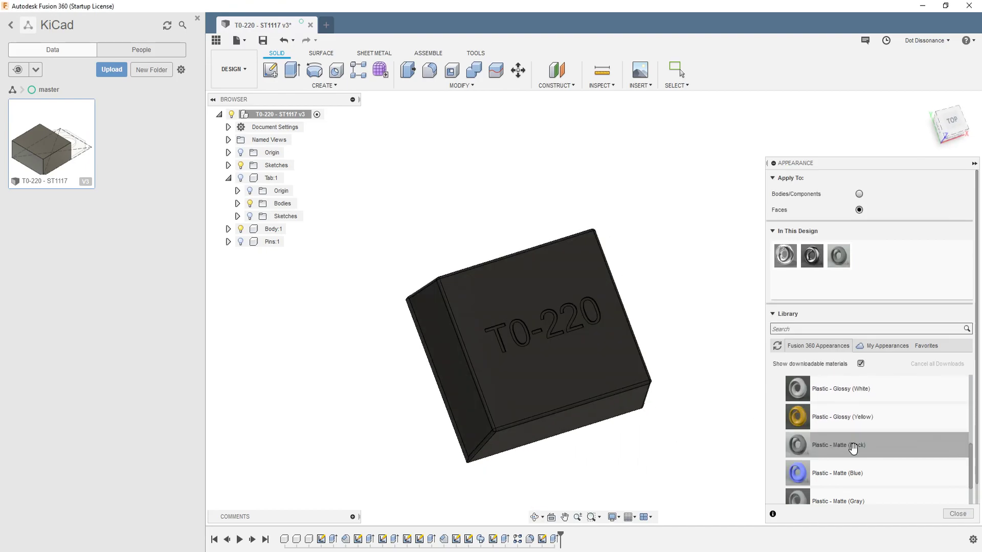
{"action": "scroll", "coordinate": [818, 480], "scroll_direction": "down", "scroll_amount": 3}
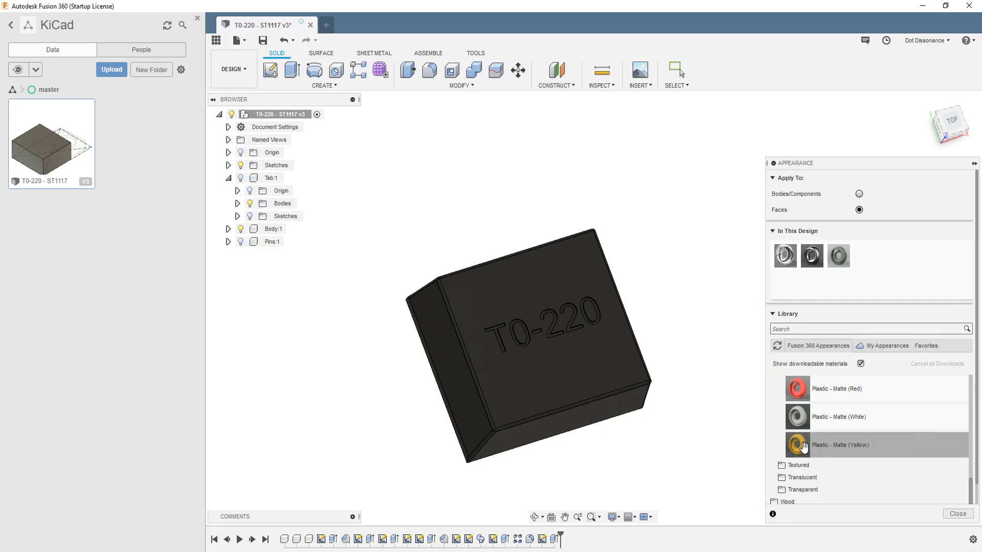
{"action": "left_click_drag", "start_coordinate": [797, 416], "coordinate": [543, 349]}
{"action": "scroll", "coordinate": [542, 347], "scroll_direction": "down", "scroll_amount": 4}
{"action": "scroll", "coordinate": [534, 331], "scroll_direction": "up", "scroll_amount": 6}
{"action": "scroll", "coordinate": [508, 281], "scroll_direction": "up", "scroll_amount": 2}
{"action": "left_click_drag", "start_coordinate": [797, 415], "coordinate": [459, 283]}
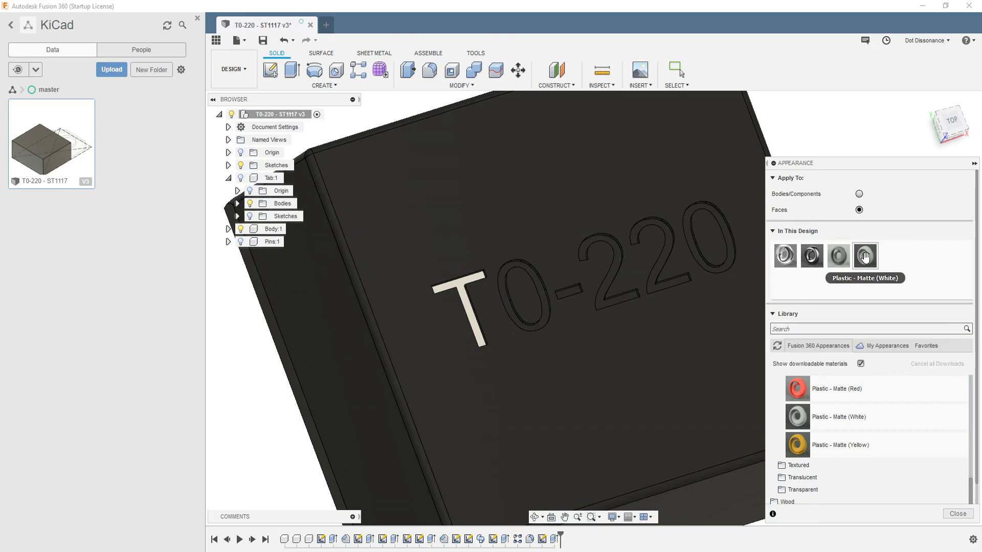
Apply Plastic - Matte (White) to the engraved faces of the first 0, the hyphen, and both 2s
{"action": "left_click_drag", "start_coordinate": [864, 256], "coordinate": [545, 296]}
{"action": "middle_click_drag", "start_coordinate": [623, 307], "coordinate": [582, 280], "text": "shift"}
{"action": "scroll", "coordinate": [580, 279], "scroll_direction": "up", "scroll_amount": 5}
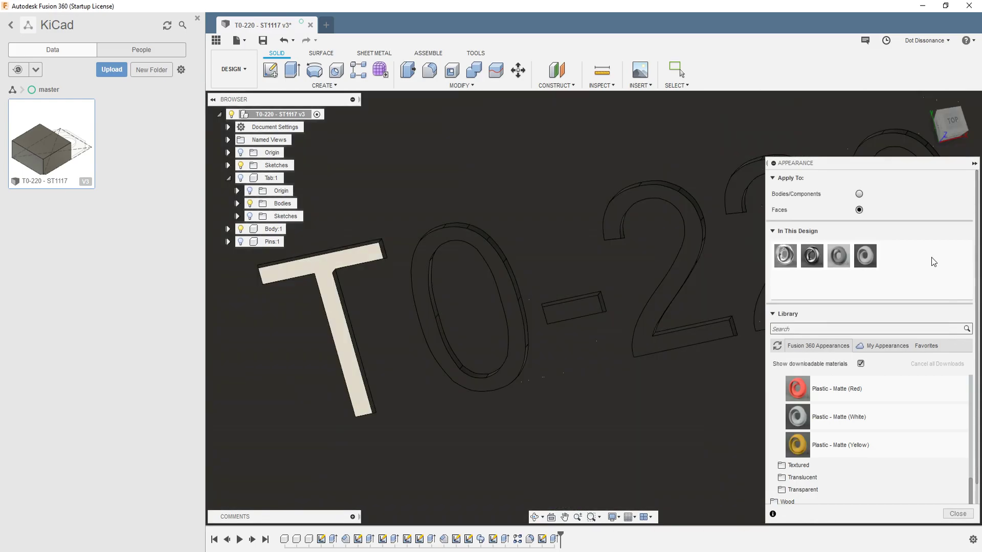
{"action": "left_click_drag", "start_coordinate": [878, 249], "coordinate": [519, 301]}
{"action": "left_click_drag", "start_coordinate": [865, 254], "coordinate": [575, 309]}
{"action": "scroll", "coordinate": [258, 371], "scroll_direction": "down", "scroll_amount": 3}
{"action": "scroll", "coordinate": [605, 295], "scroll_direction": "up", "scroll_amount": 3}
{"action": "left_click_drag", "start_coordinate": [866, 256], "coordinate": [583, 300]}
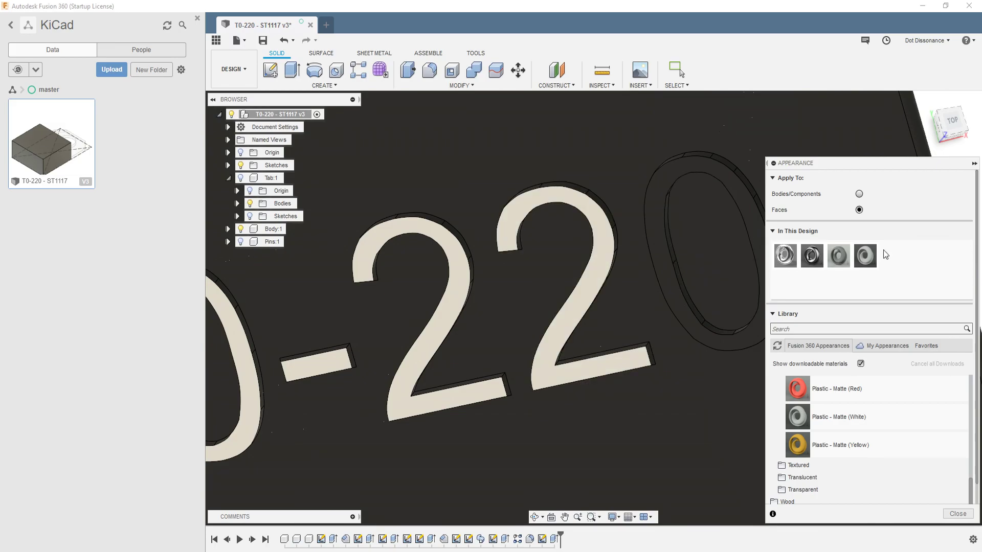
Apply Plastic - Matte (White) to the engraved face of the final 0 in the T0-220 marking
{"action": "left_click_drag", "start_coordinate": [869, 261], "coordinate": [686, 311]}
{"action": "scroll", "coordinate": [587, 358], "scroll_direction": "down", "scroll_amount": 3}
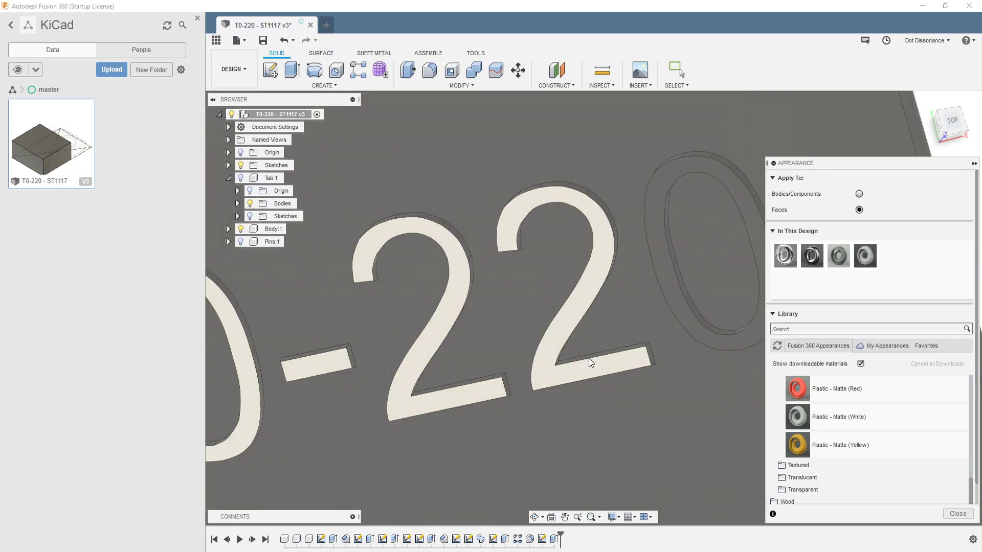
{"action": "scroll", "coordinate": [634, 322], "scroll_direction": "up", "scroll_amount": 3}
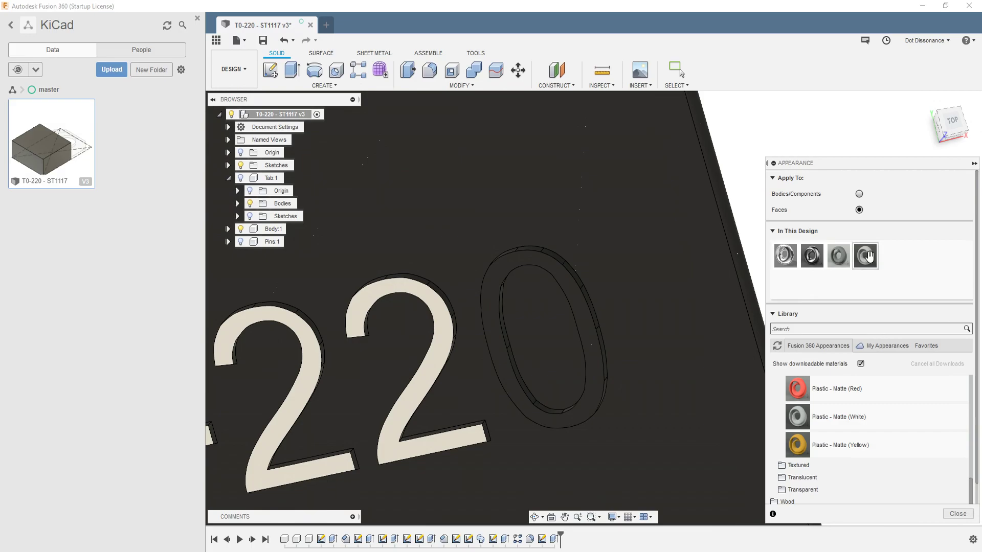
{"action": "left_click_drag", "start_coordinate": [871, 257], "coordinate": [511, 384]}
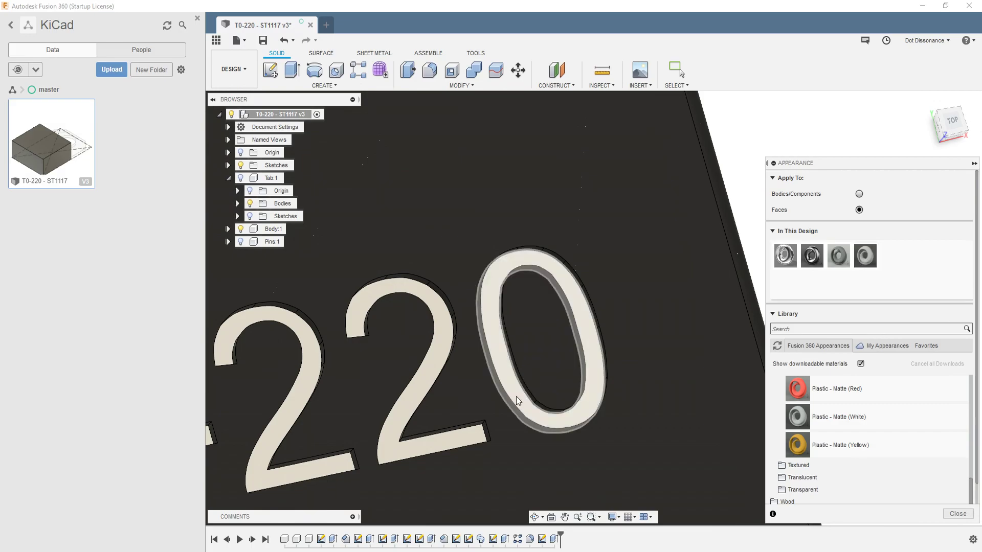
Finish the appearance assignment and show the hidden Tab and Pins components alongside the body
{"action": "scroll", "coordinate": [719, 342], "scroll_direction": "down", "scroll_amount": 3}
{"action": "scroll", "coordinate": [719, 348], "scroll_direction": "down", "scroll_amount": 4}
{"action": "left_click", "coordinate": [958, 514]}
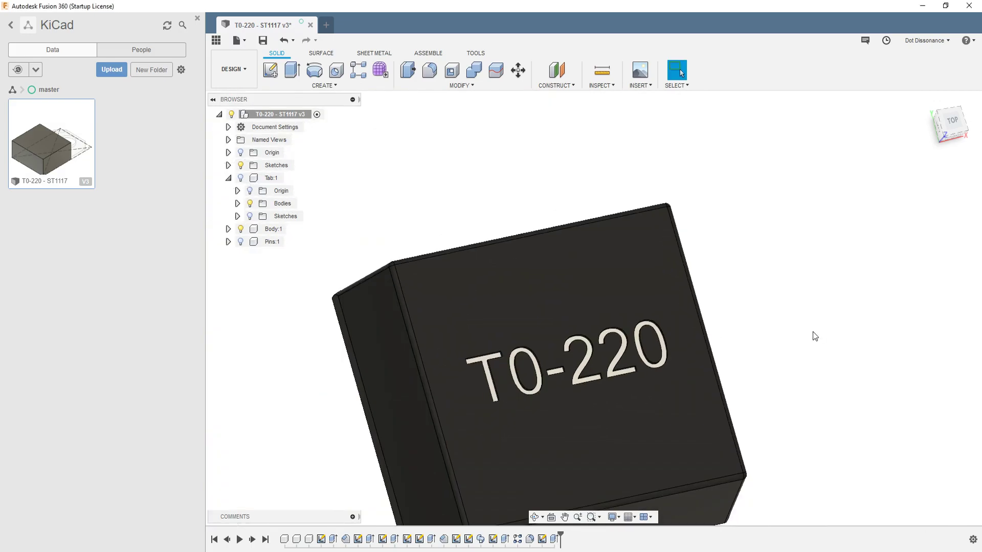
{"action": "middle_click_drag", "start_coordinate": [836, 329], "coordinate": [815, 339], "text": "shift"}
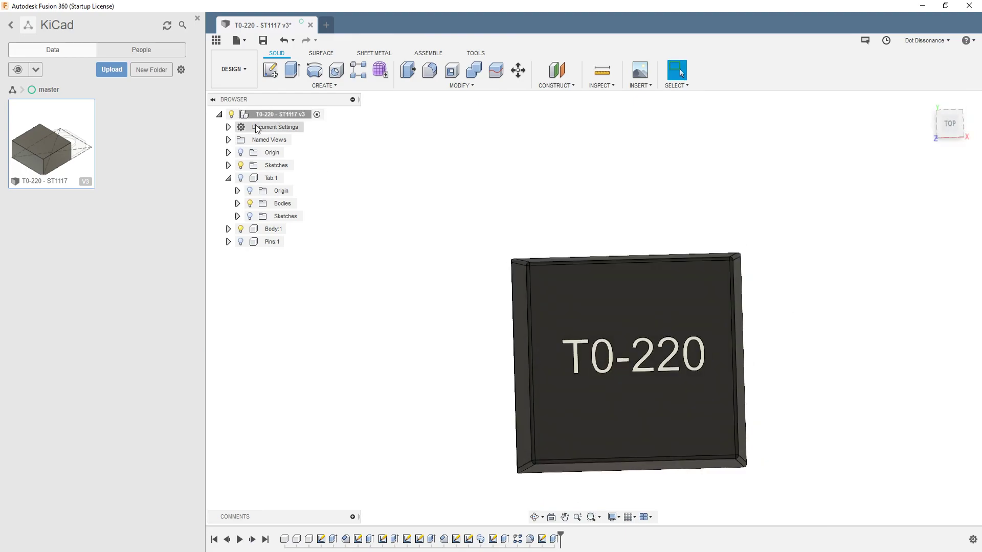
{"action": "left_click", "coordinate": [240, 179]}
{"action": "left_click", "coordinate": [241, 242]}
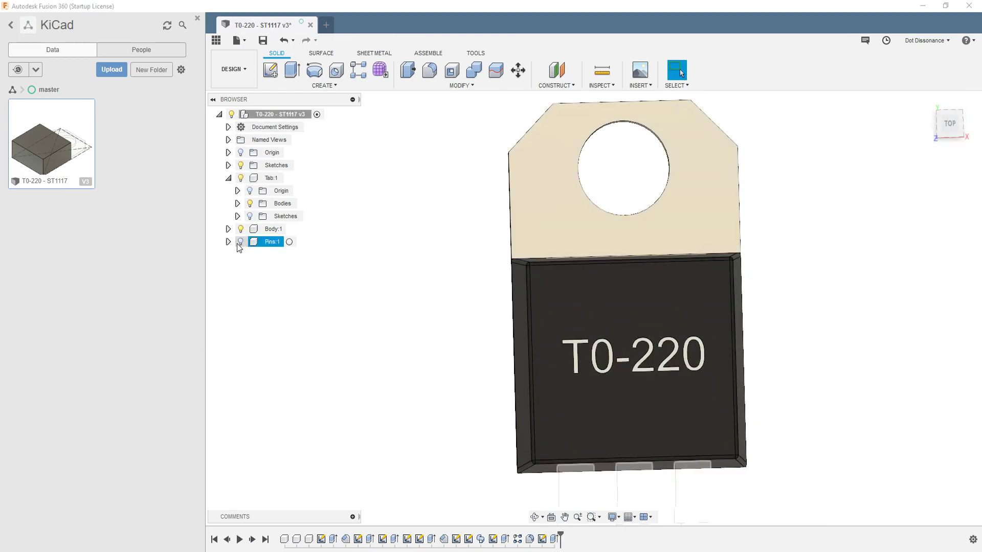
{"action": "middle_click_drag", "start_coordinate": [581, 381], "coordinate": [791, 292], "text": "shift"}
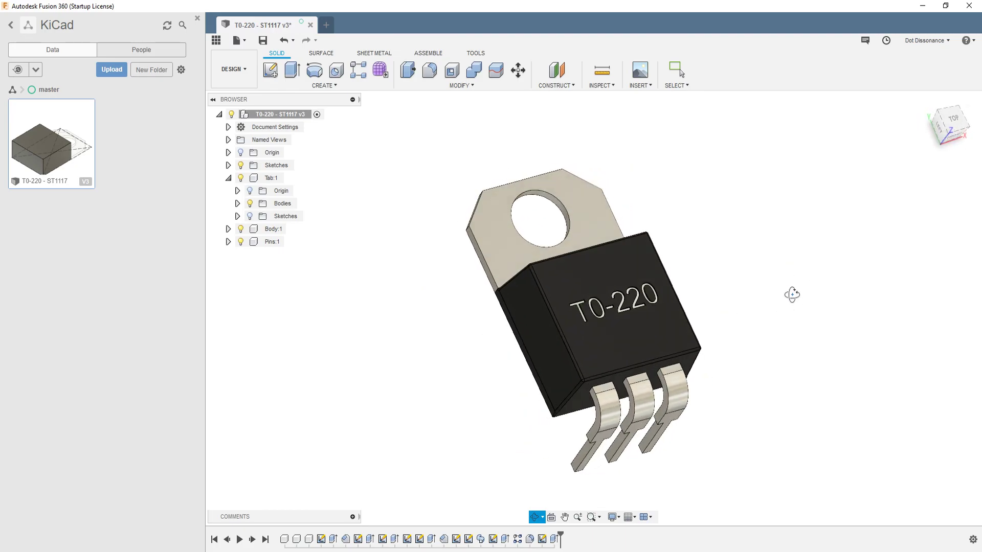
{"action": "middle_click_drag", "start_coordinate": [738, 226], "coordinate": [742, 273], "text": "shift"}
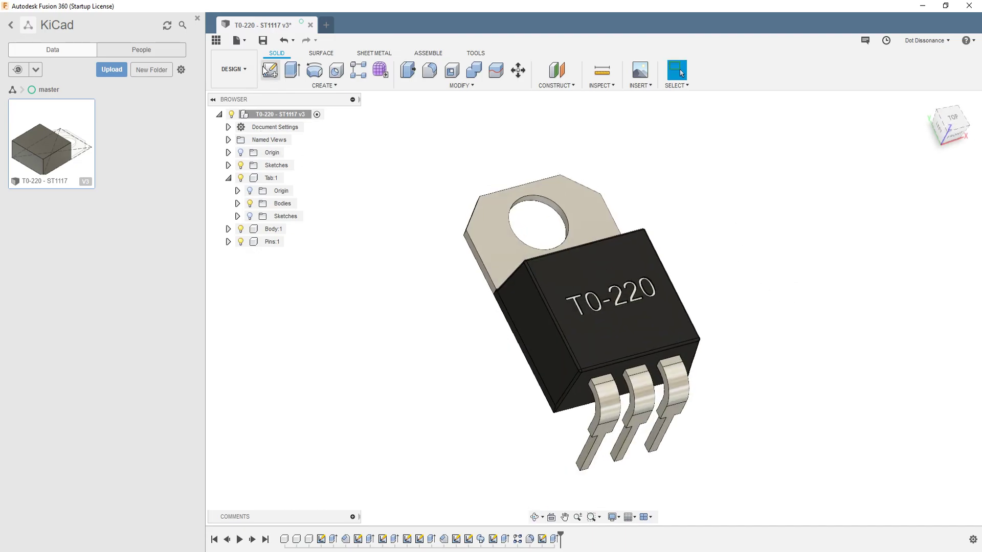
Save the design as a new version with the description "User Saved"
{"action": "left_click", "coordinate": [264, 40]}
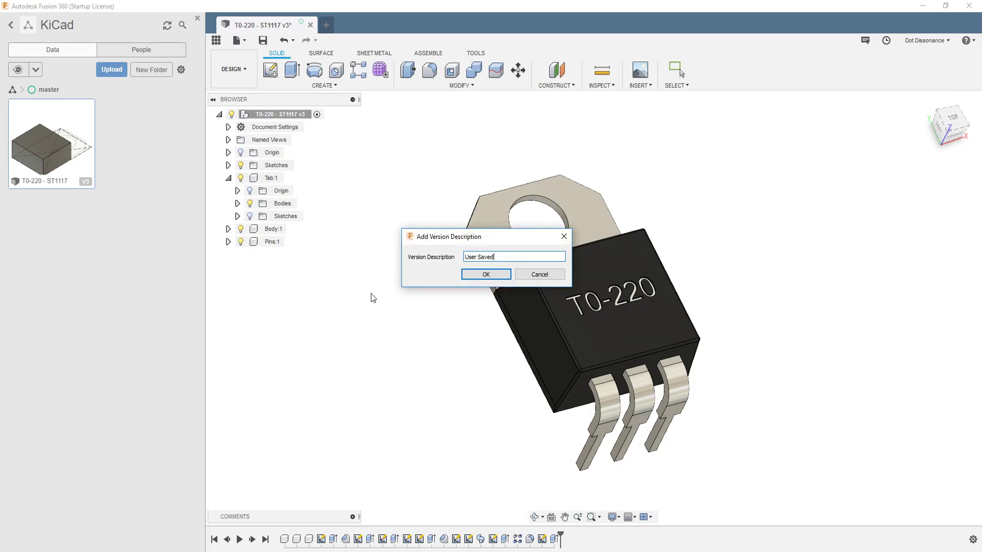
{"action": "left_click", "coordinate": [485, 275]}
{"action": "middle_click_drag", "start_coordinate": [424, 353], "coordinate": [403, 374], "text": "shift"}
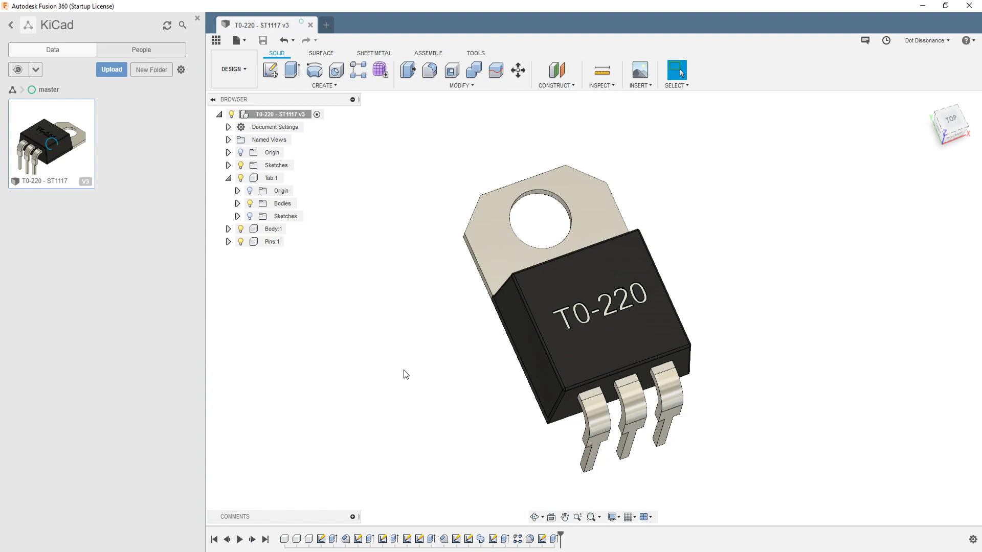
Export the model to the Downloads folder as the IGES file T0-220 - ST1117 v4.igs
{"action": "left_click", "coordinate": [246, 41]}
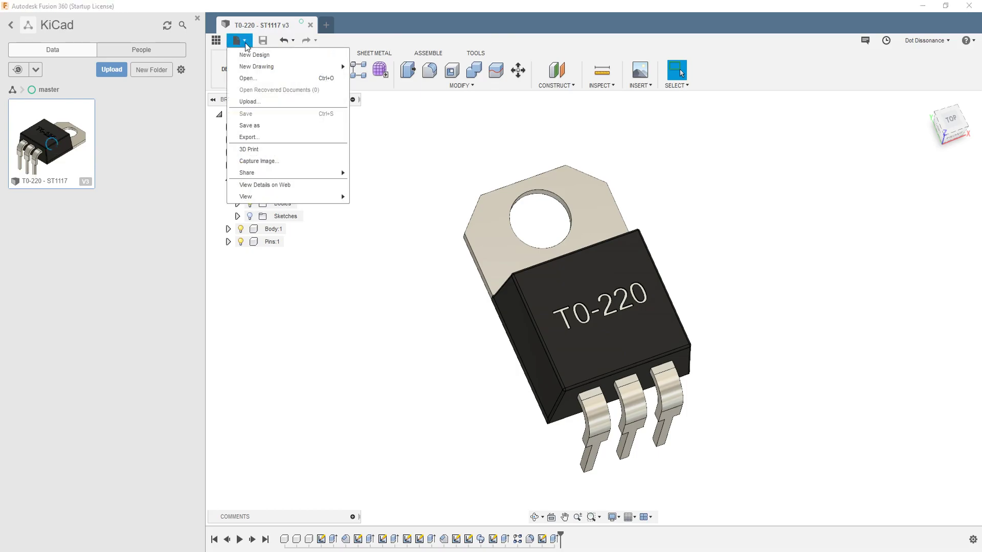
{"action": "left_click", "coordinate": [249, 138]}
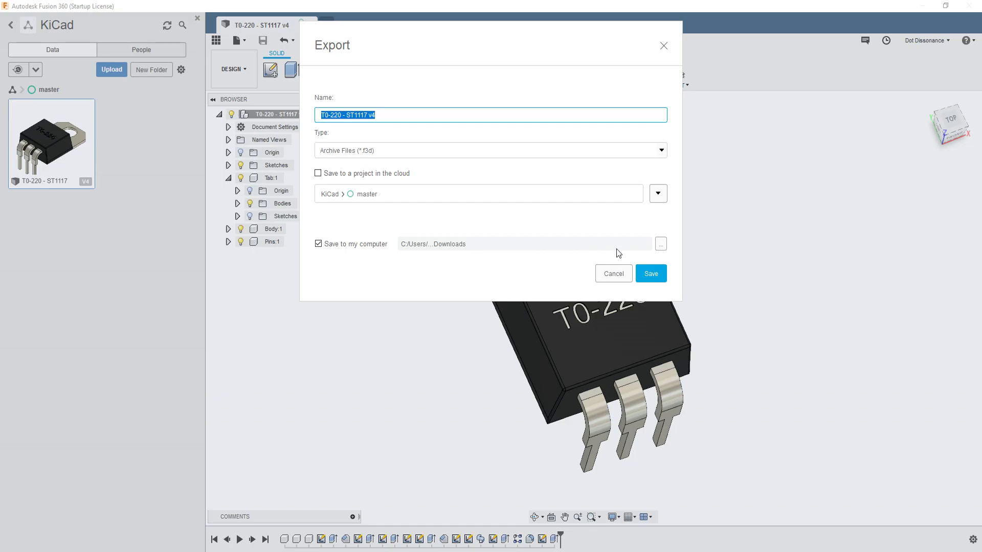
{"action": "left_click", "coordinate": [664, 244]}
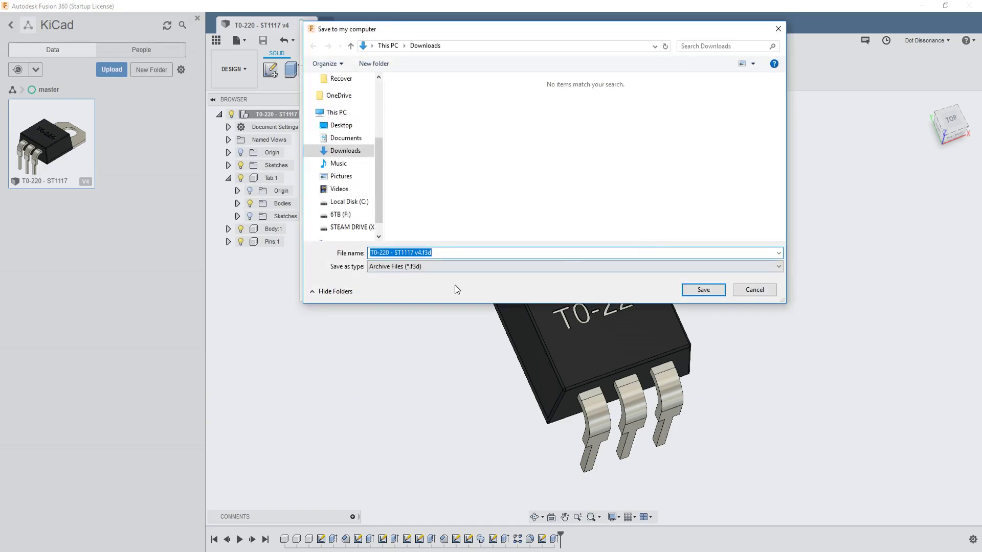
{"action": "left_click", "coordinate": [456, 265]}
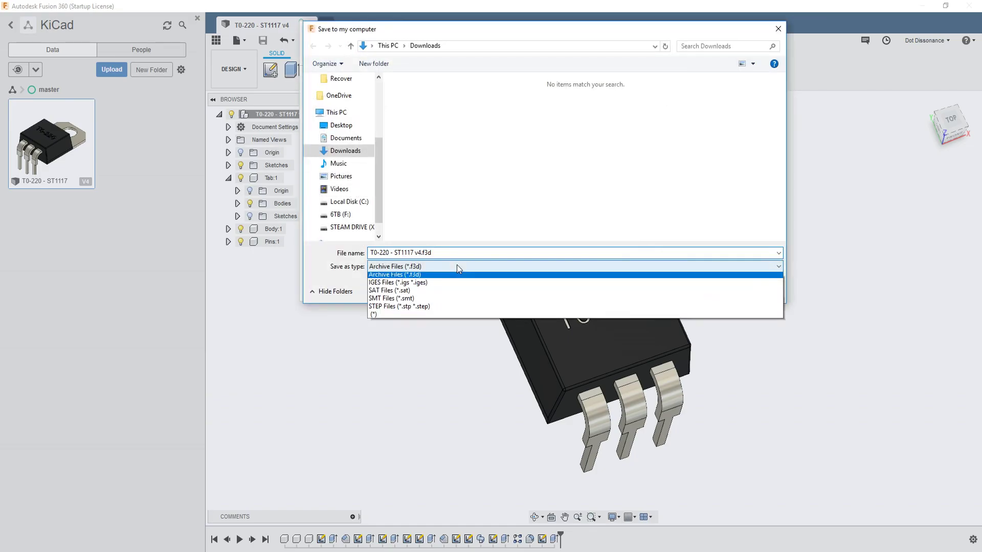
{"action": "left_click", "coordinate": [403, 285]}
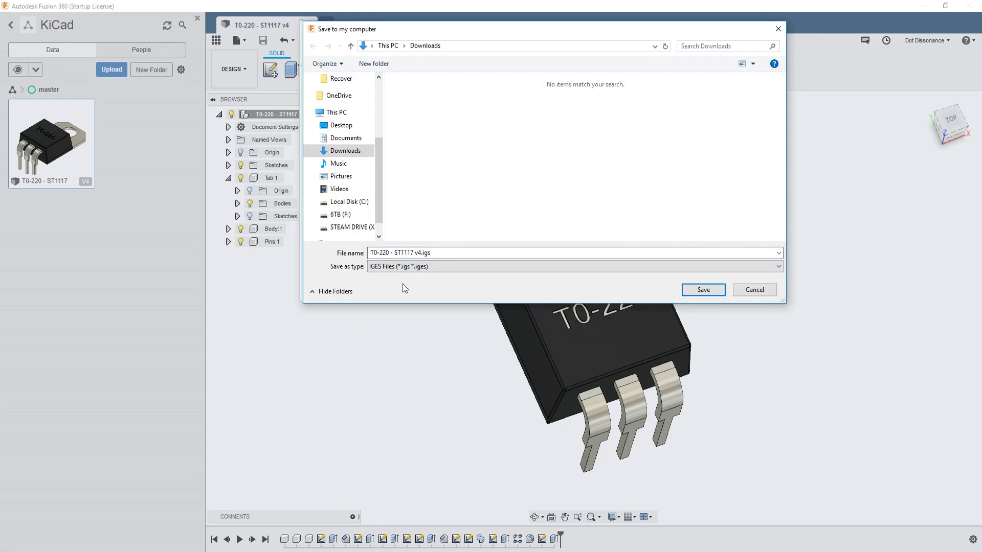
{"action": "left_click", "coordinate": [704, 290]}
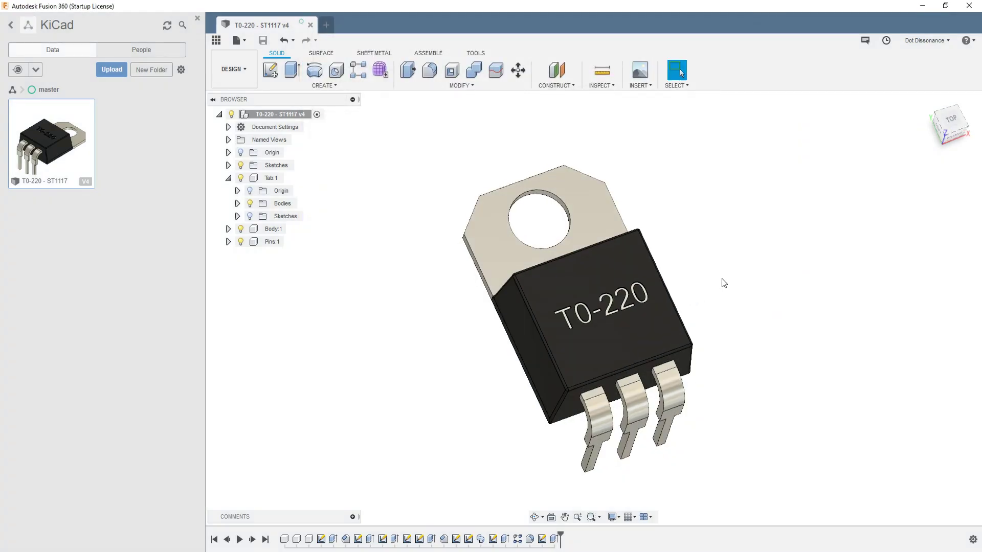
{"action": "mouse_move", "coordinate": [715, 264]}
{"action": "middle_mouse_down", "text": "shift"}
{"action": "mouse_move", "coordinate": [691, 252]}
{"action": "mouse_move", "coordinate": [714, 275]}
{"action": "middle_mouse_up", "text": "shift"}
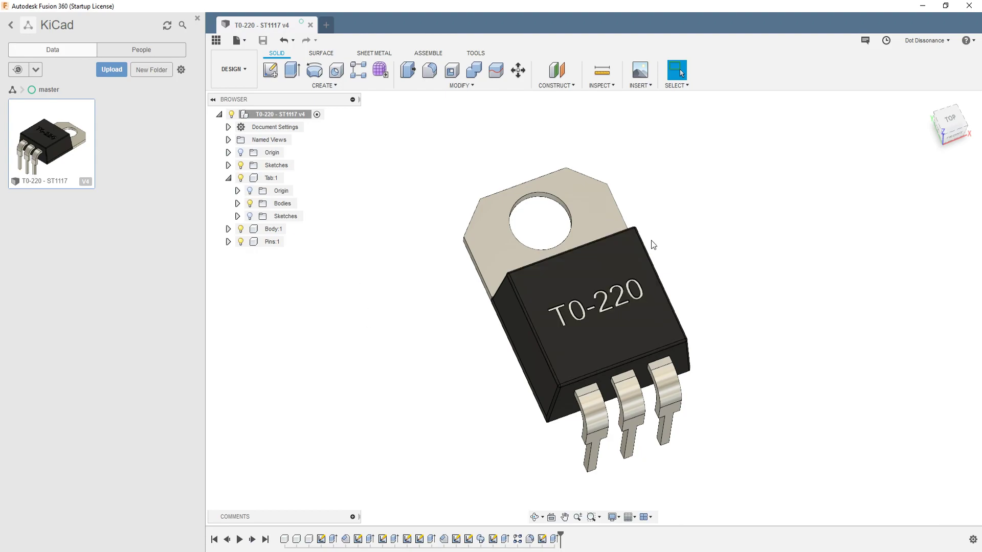
{"action": "middle_click_drag", "start_coordinate": [716, 321], "coordinate": [723, 280], "text": "shift"}
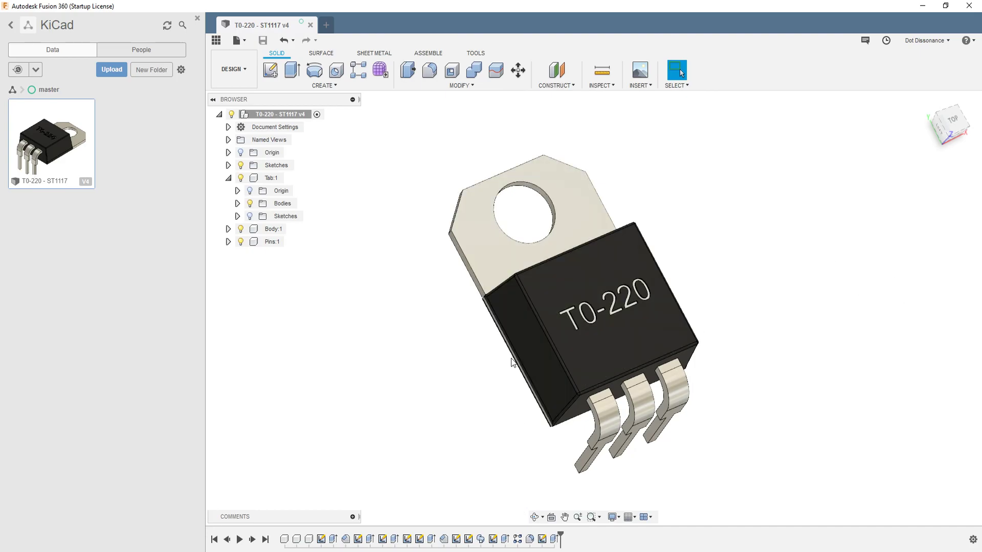
{"action": "scroll", "coordinate": [572, 334], "scroll_direction": "up", "scroll_amount": 3}
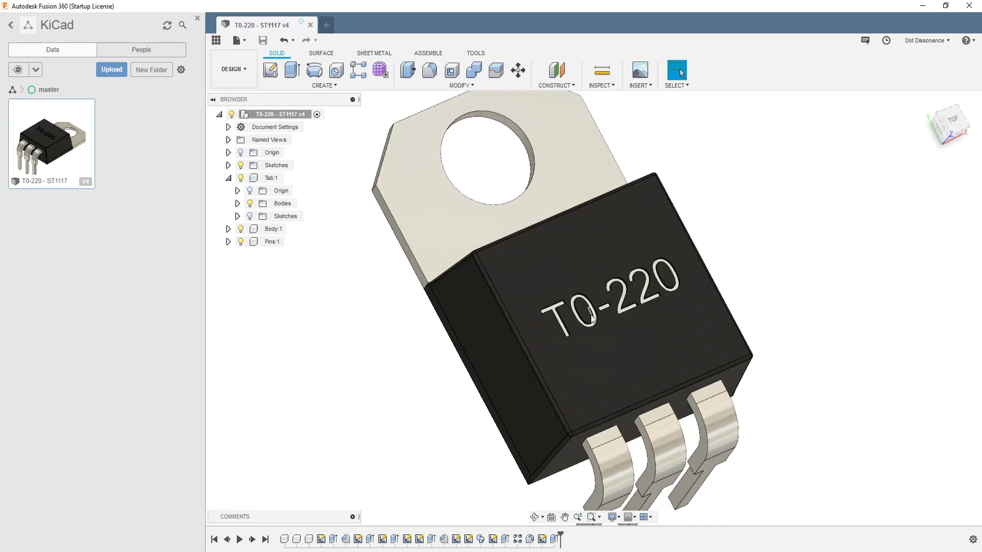
{"action": "scroll", "coordinate": [795, 283], "scroll_direction": "down", "scroll_amount": 3}
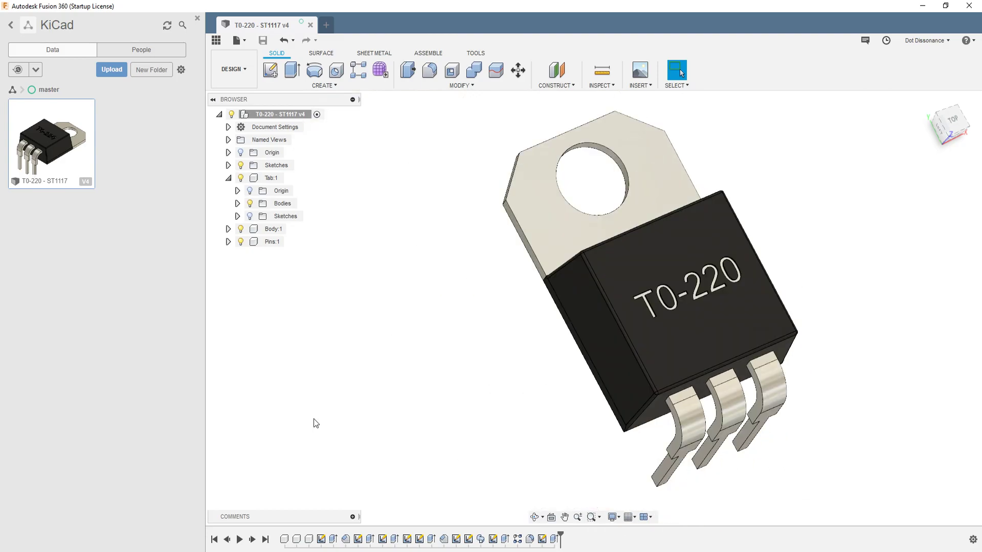
{"action": "scroll", "coordinate": [314, 422], "scroll_direction": "down", "scroll_amount": 2}
{"action": "middle_click_drag", "start_coordinate": [403, 394], "coordinate": [730, 354], "text": "shift"}
{"action": "scroll", "coordinate": [730, 354], "scroll_direction": "down", "scroll_amount": 1}
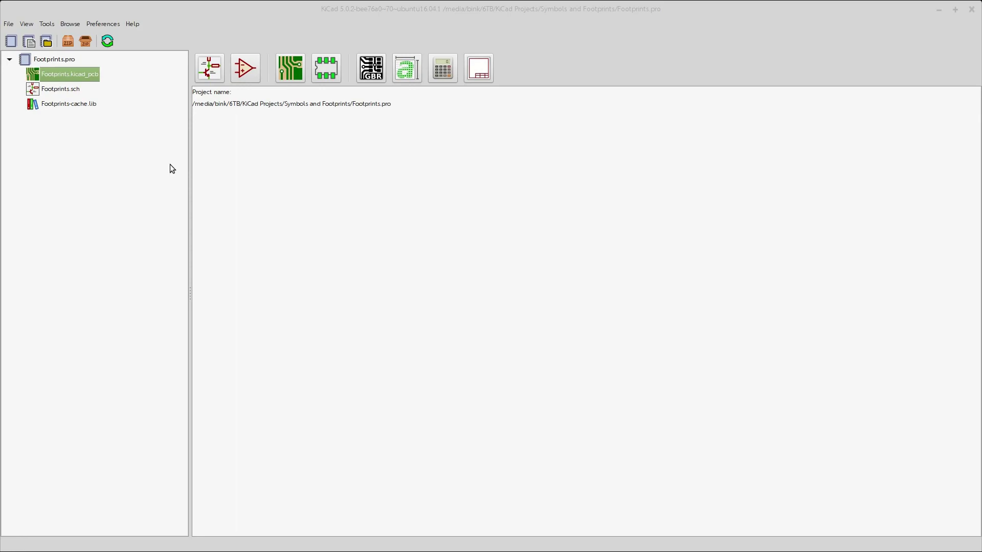
Switch to KiCad and look over the Footprints.sch schematic and the Footprints.kicad_pcb board, closing each one
{"action": "left_click", "coordinate": [60, 90]}
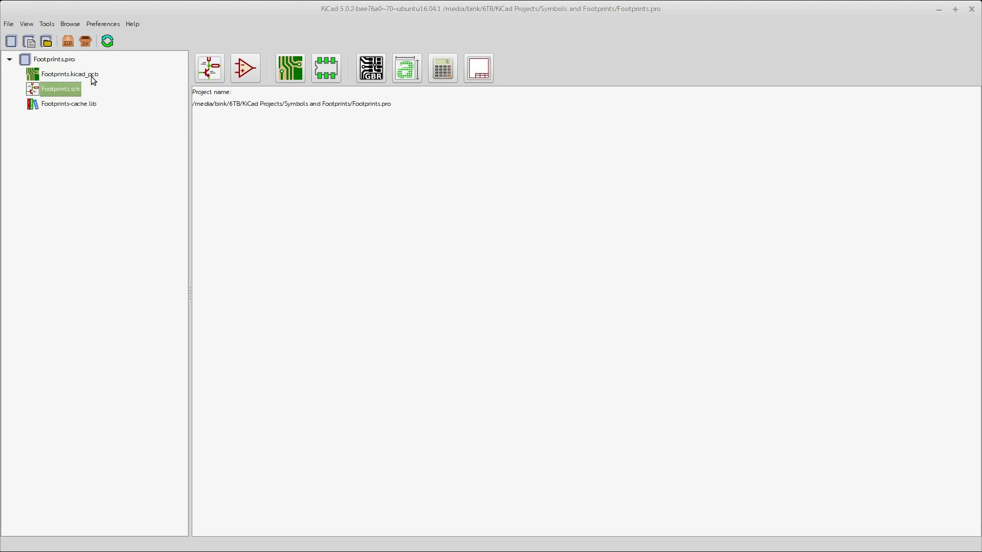
{"action": "double_click", "coordinate": [37, 93]}
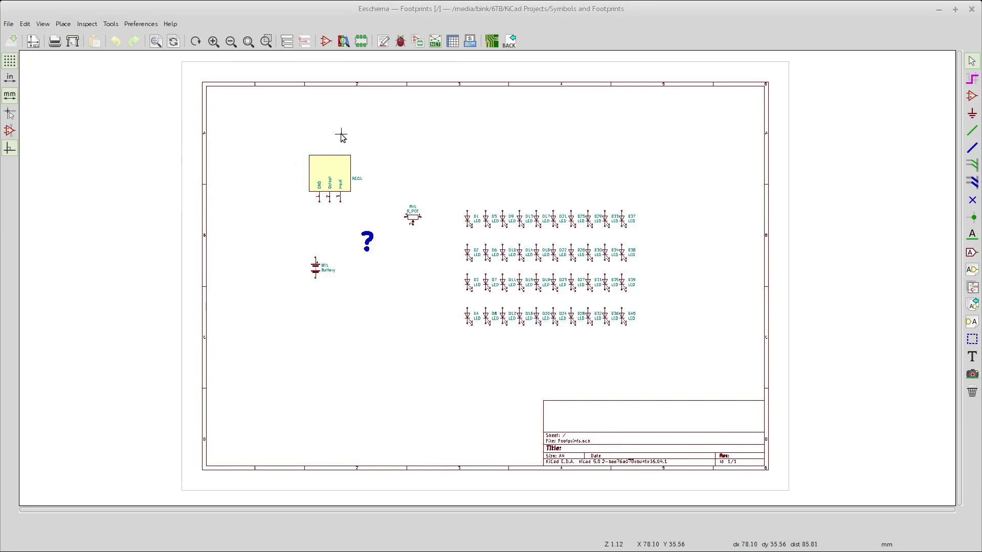
{"action": "scroll", "coordinate": [323, 174], "scroll_direction": "up", "scroll_amount": 4}
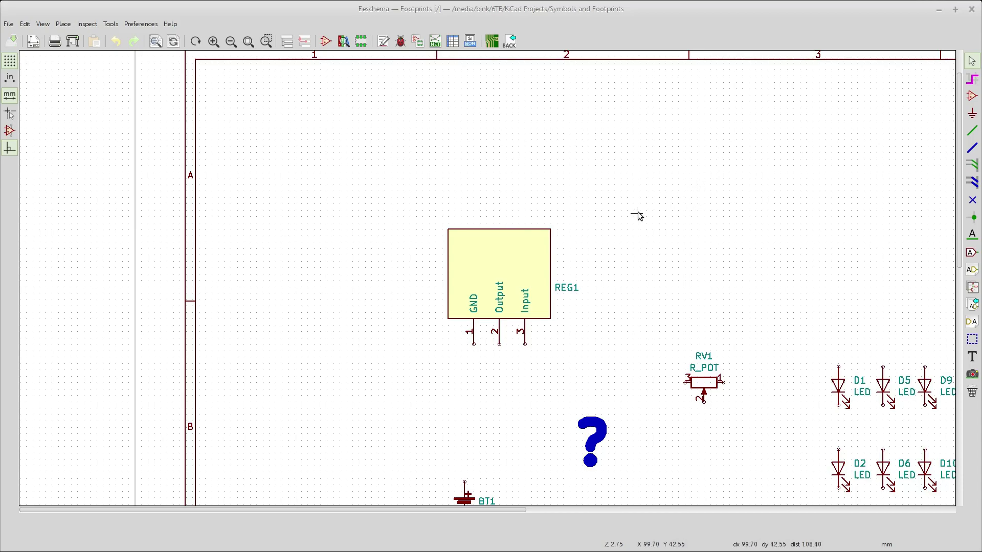
{"action": "scroll", "coordinate": [637, 214], "scroll_direction": "down", "scroll_amount": 1}
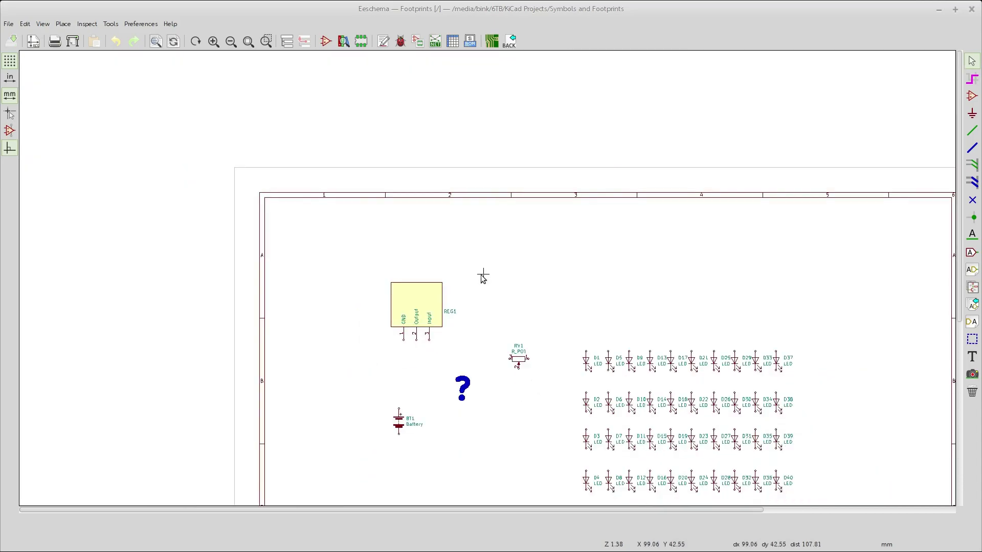
{"action": "left_click", "coordinate": [970, 10]}
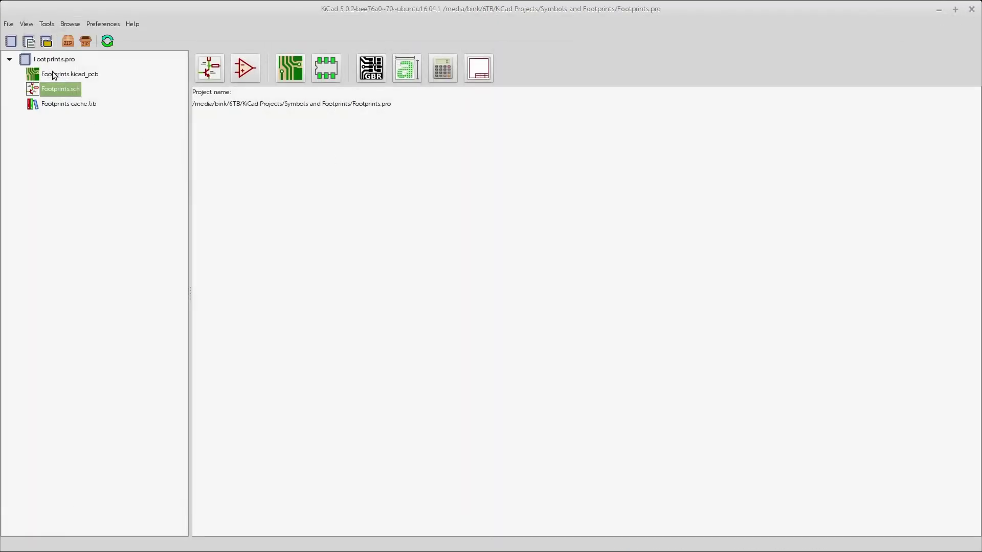
{"action": "double_click", "coordinate": [70, 75]}
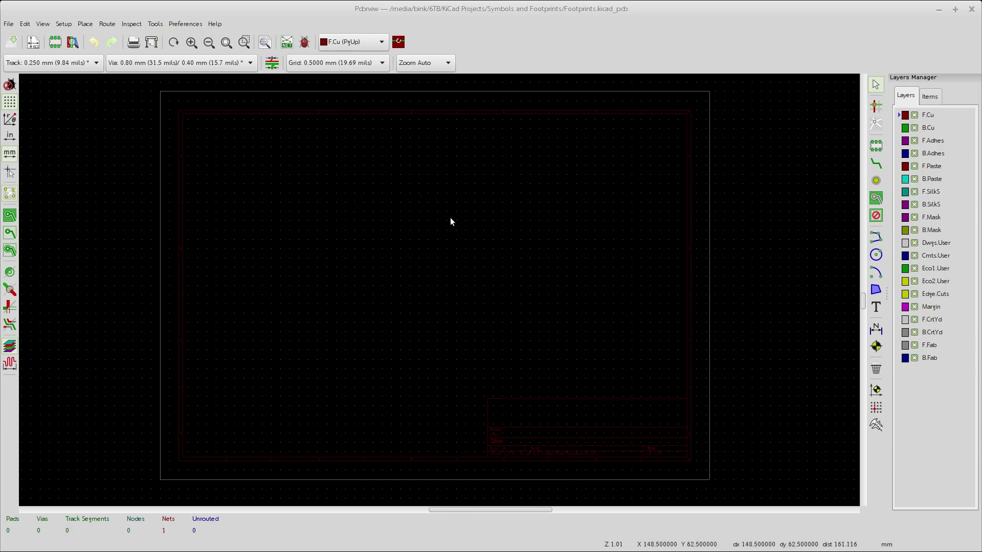
{"action": "left_click", "coordinate": [971, 10]}
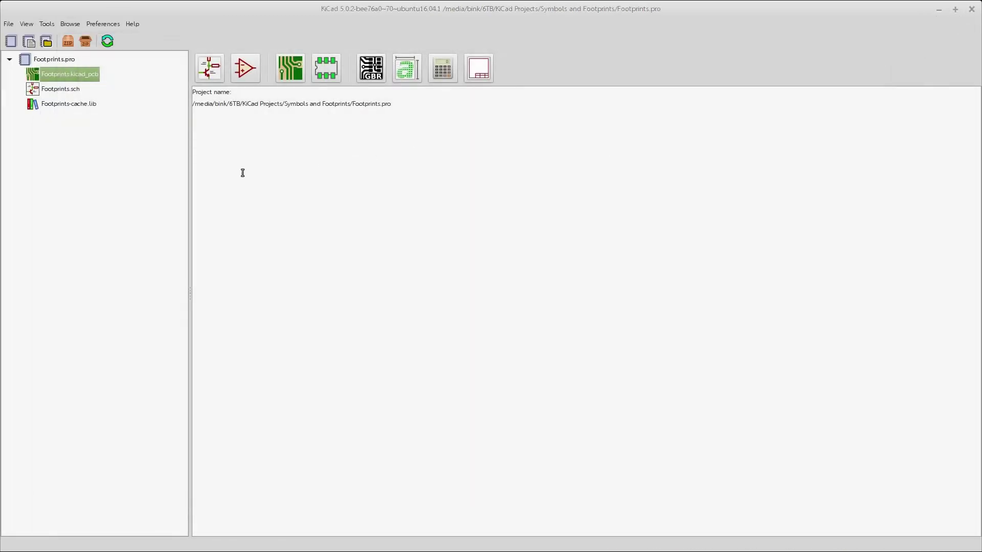
Reopen the Footprints.sch schematic and browse to the REG1 symbol's assigned footprint from its properties
{"action": "double_click", "coordinate": [41, 91]}
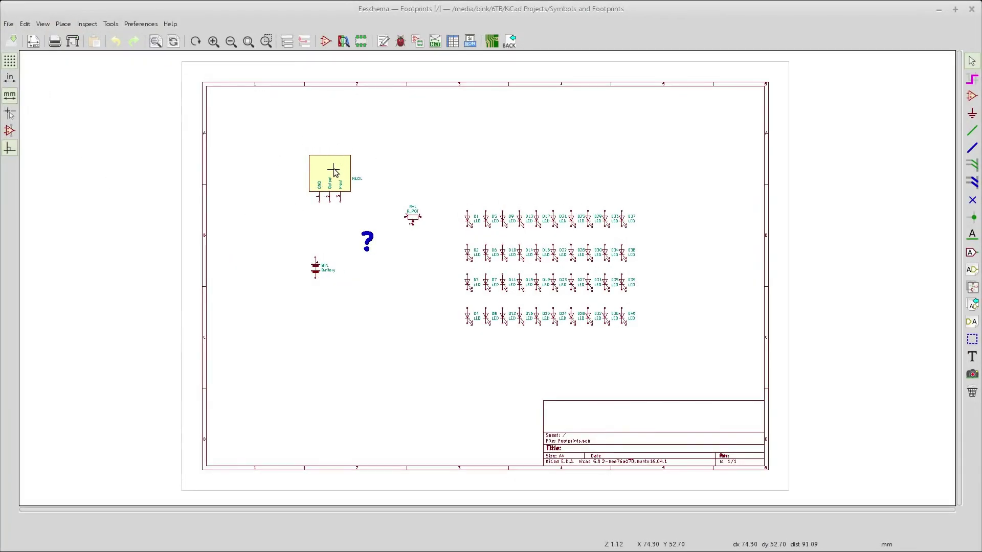
{"action": "double_click", "coordinate": [334, 172]}
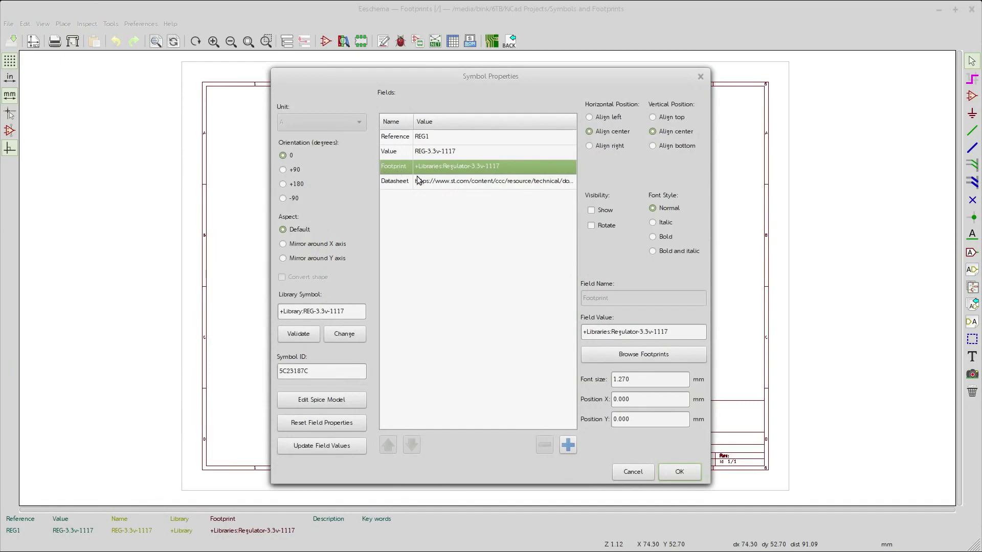
{"action": "left_click", "coordinate": [634, 355]}
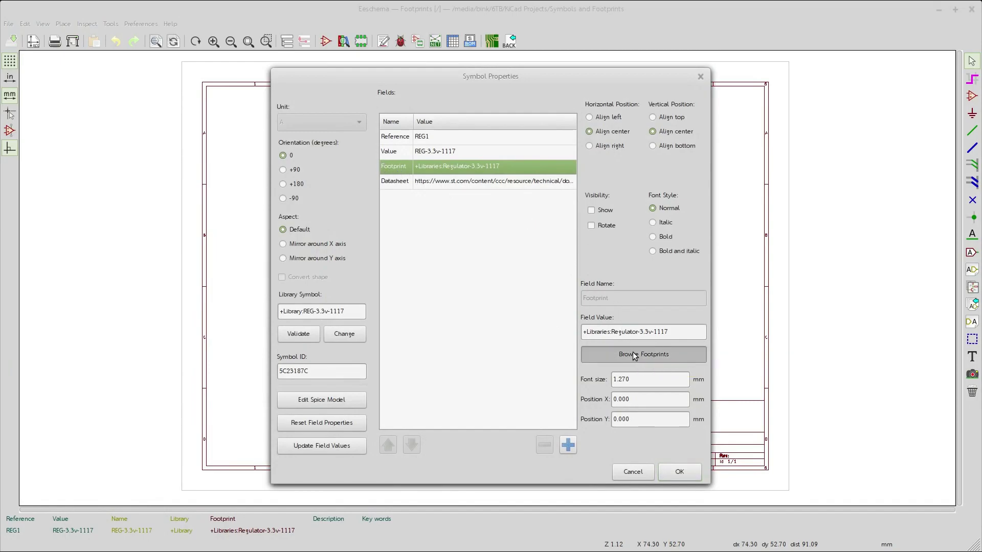
{"action": "middle_click_drag", "start_coordinate": [659, 270], "coordinate": [620, 289]}
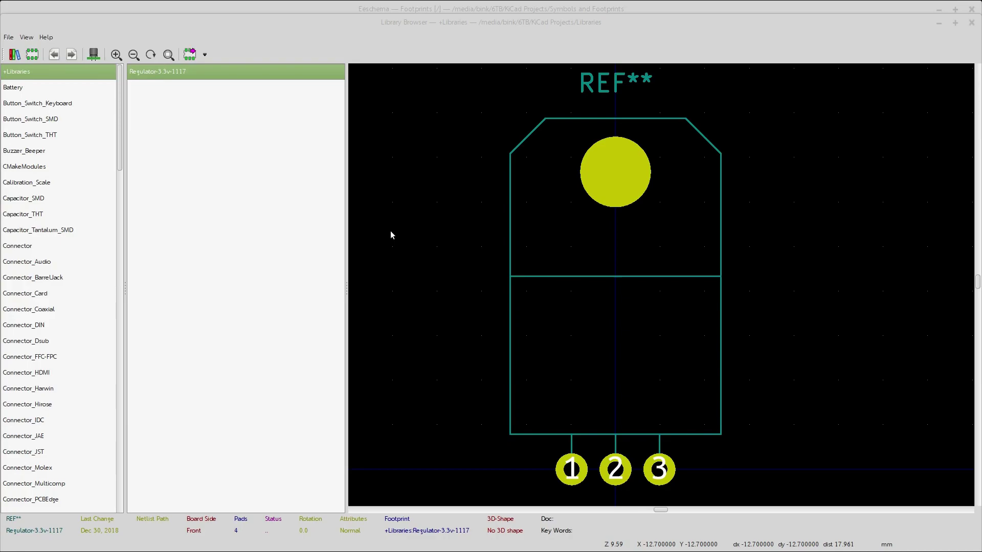
Open the Regulator-3.3v-1117 footprint in the 3D viewer and examine its outline, mounting hole and three pin pads
{"action": "left_click", "coordinate": [26, 38]}
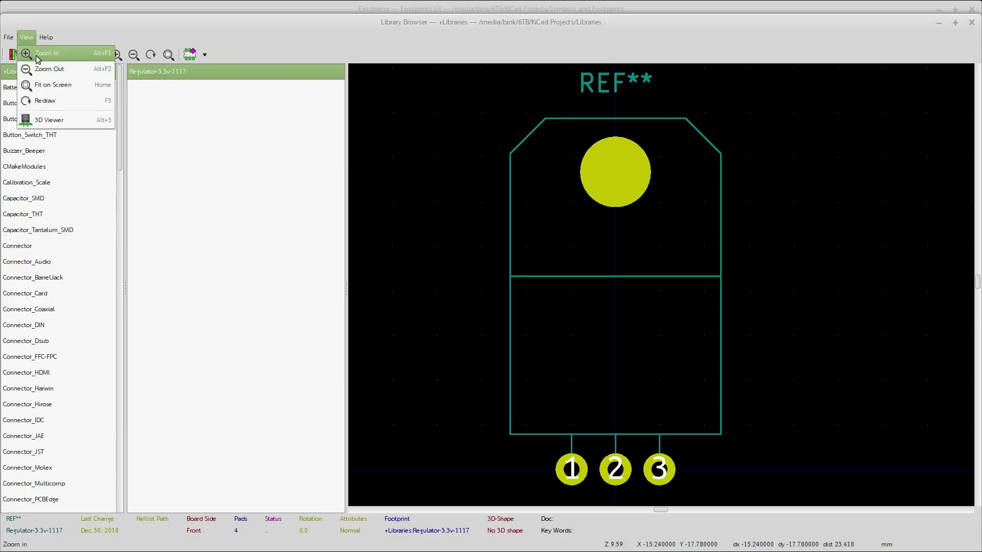
{"action": "left_click", "coordinate": [71, 122]}
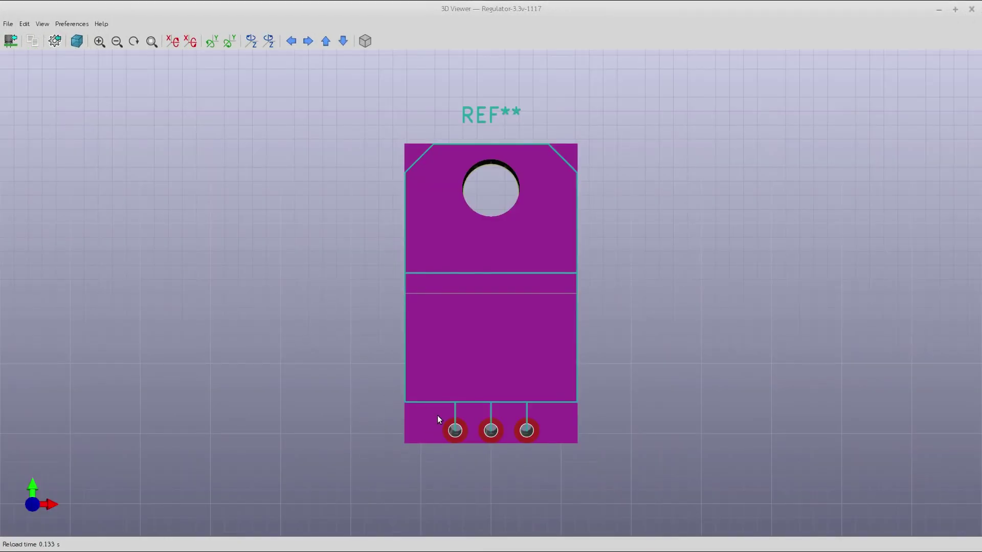
{"action": "left_click_drag", "start_coordinate": [440, 478], "coordinate": [663, 377]}
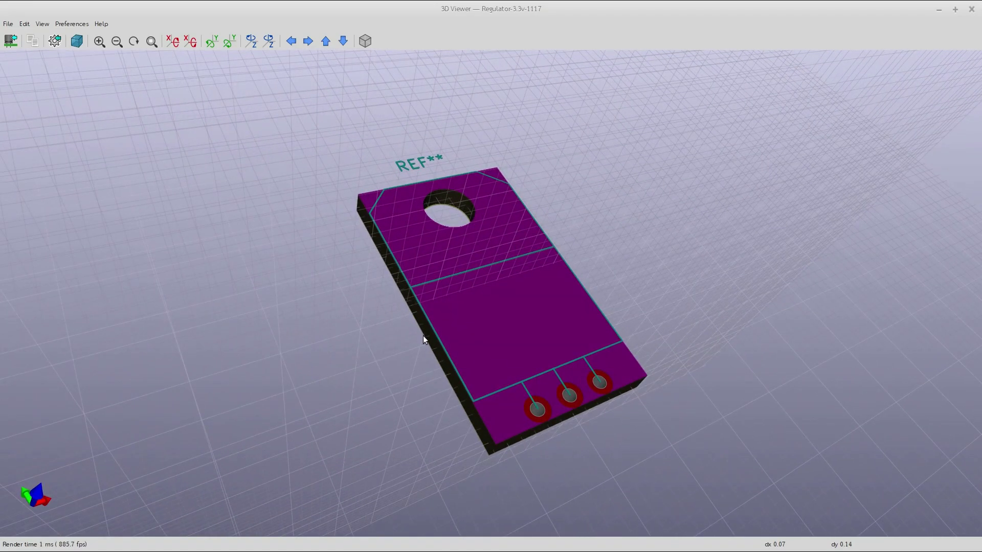
{"action": "scroll", "coordinate": [547, 431], "scroll_direction": "down", "scroll_amount": 5}
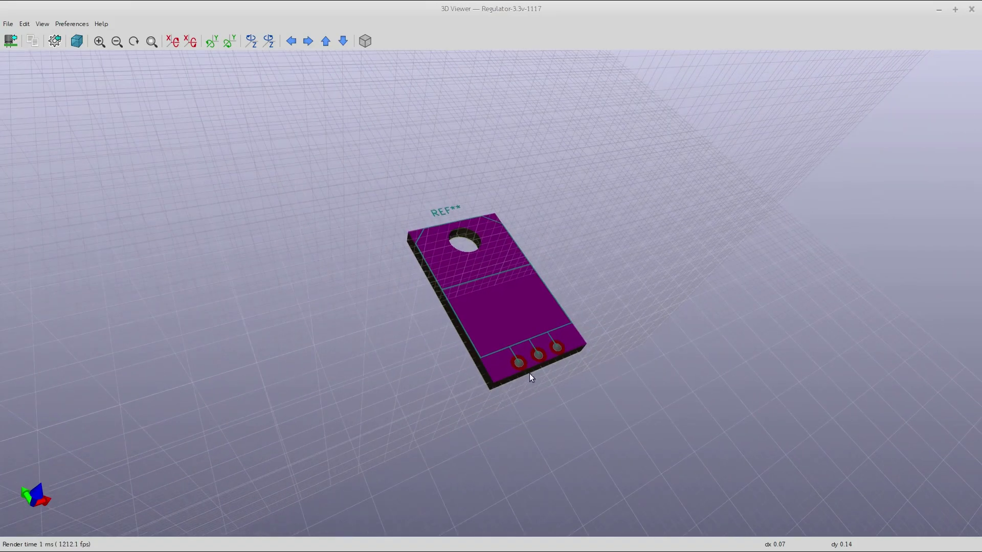
{"action": "scroll", "coordinate": [529, 373], "scroll_direction": "up", "scroll_amount": 10}
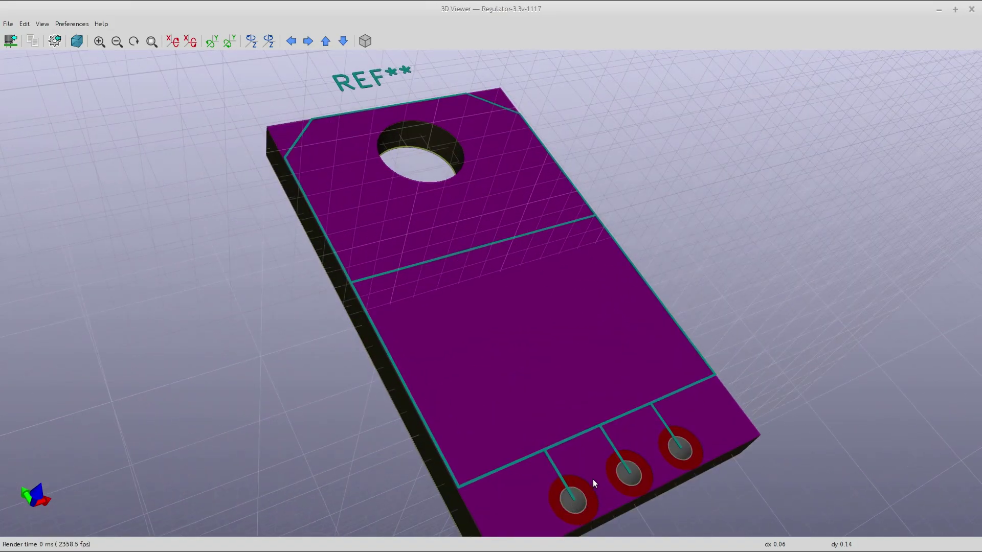
{"action": "left_click_drag", "start_coordinate": [587, 460], "coordinate": [485, 471]}
{"action": "left_click_drag", "start_coordinate": [498, 159], "coordinate": [468, 220]}
{"action": "scroll", "coordinate": [434, 291], "scroll_direction": "up", "scroll_amount": 3}
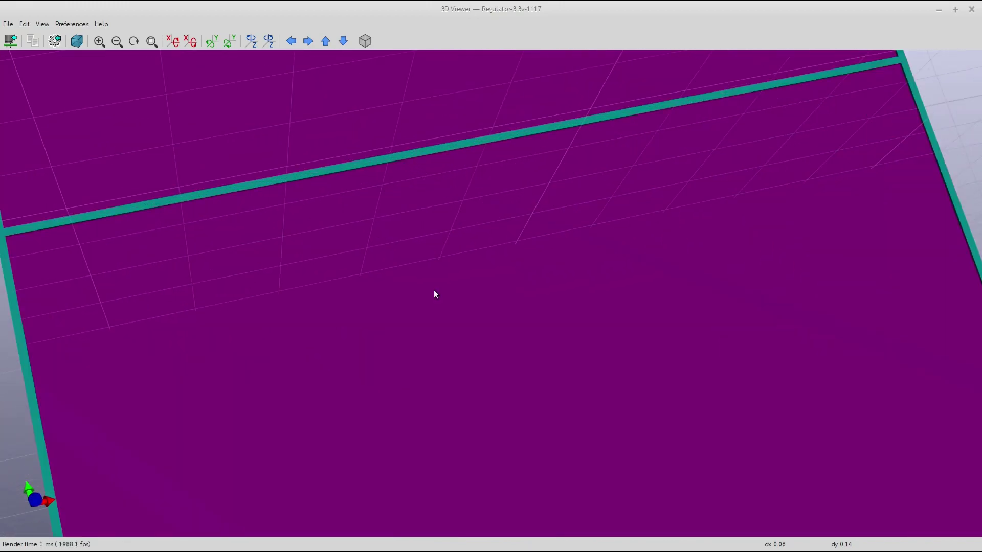
Examine the regulator footprint's 3D board from above and from its thin edge
{"action": "scroll", "coordinate": [440, 302], "scroll_direction": "down", "scroll_amount": 5}
{"action": "left_click_drag", "start_coordinate": [440, 302], "coordinate": [537, 217]}
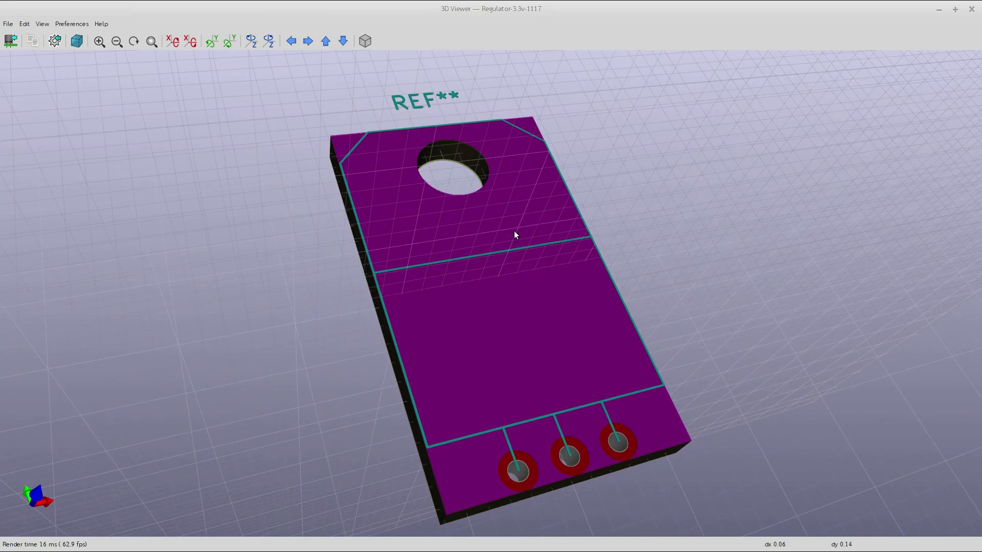
{"action": "scroll", "coordinate": [526, 366], "scroll_direction": "up", "scroll_amount": 3}
{"action": "scroll", "coordinate": [517, 389], "scroll_direction": "down", "scroll_amount": 5}
{"action": "left_click_drag", "start_coordinate": [517, 388], "coordinate": [440, 317]}
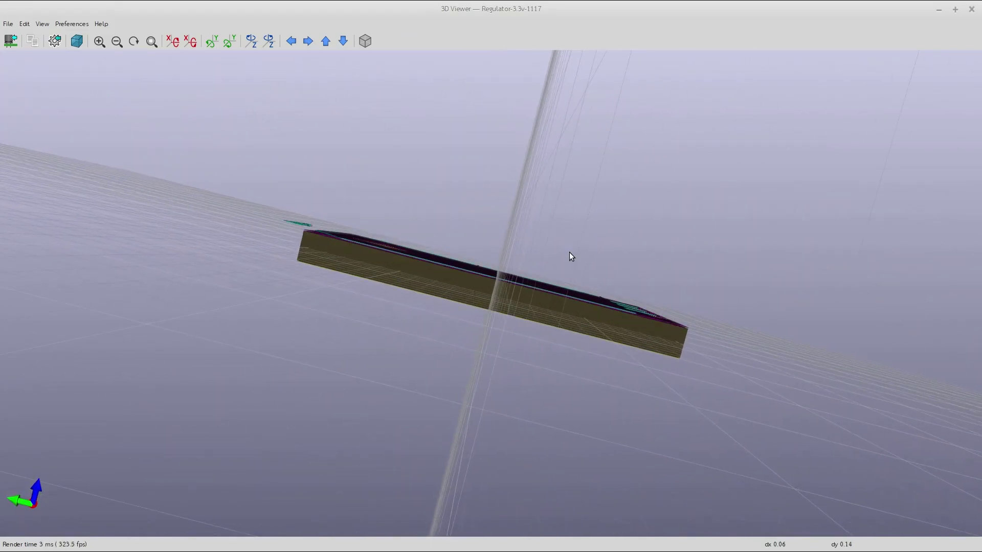
{"action": "left_click_drag", "start_coordinate": [573, 271], "coordinate": [127, 263]}
Close the 3D viewer, the footprint library browser, the symbol properties and the schematic editor to return to the project window
{"action": "left_click", "coordinate": [971, 9]}
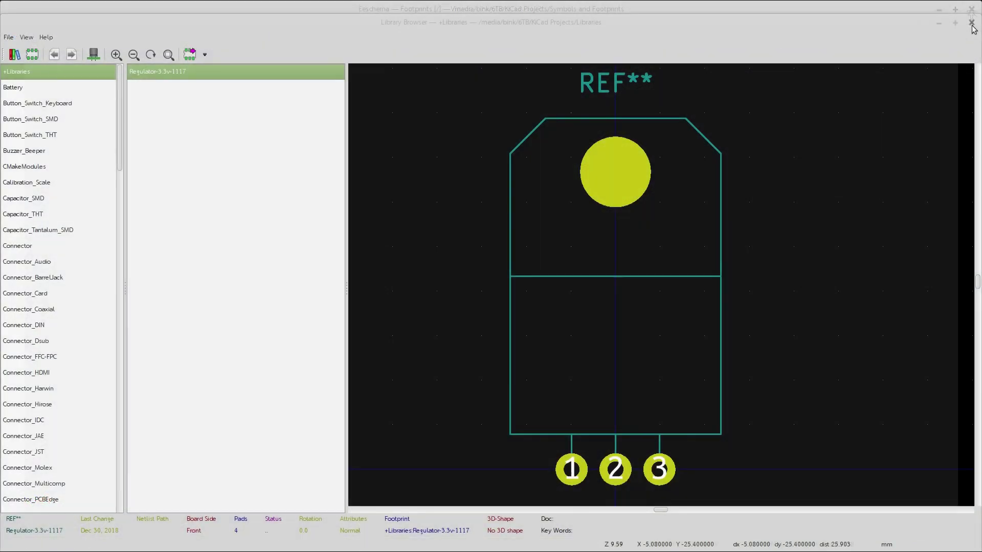
{"action": "left_click", "coordinate": [971, 22]}
{"action": "left_click", "coordinate": [634, 476]}
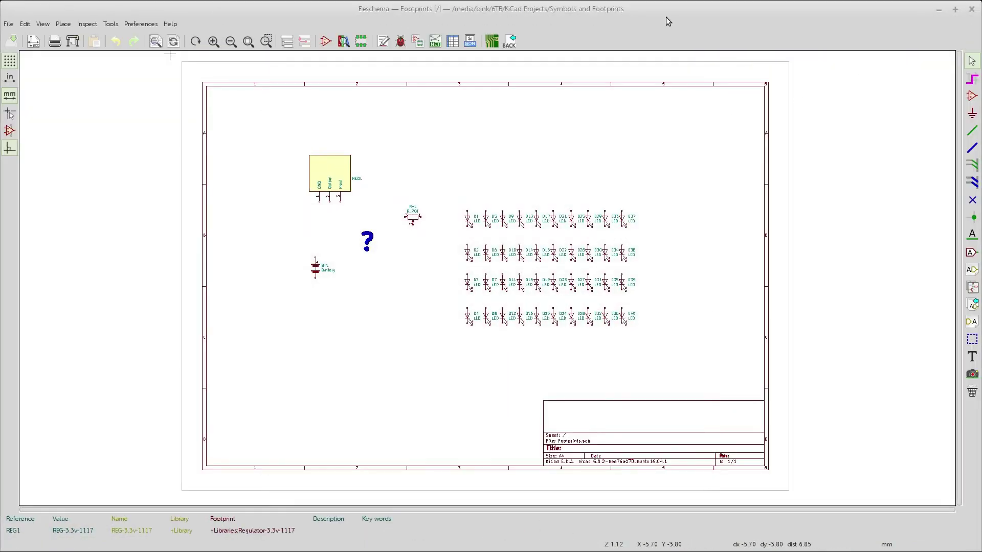
{"action": "left_click", "coordinate": [971, 9]}
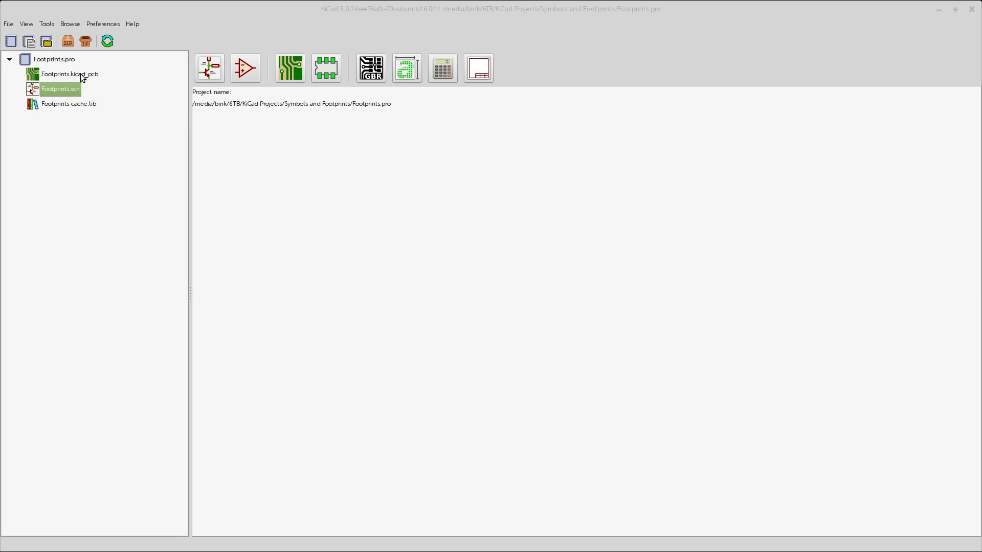
Open the Footprints.kicad_pcb board and place the Regulator-3.3v-1117 footprint from the library near the centre of the sheet
{"action": "double_click", "coordinate": [81, 74]}
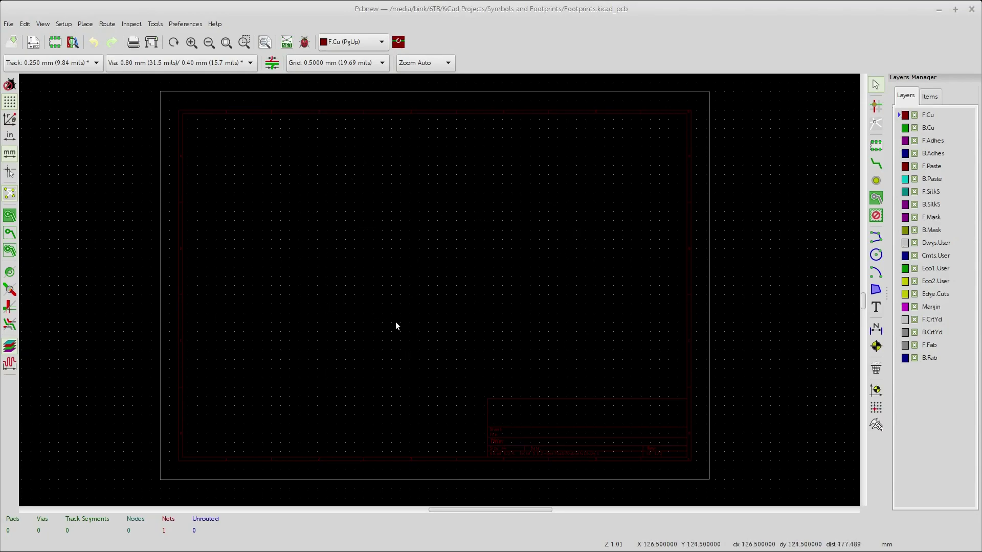
{"action": "left_click", "coordinate": [877, 146]}
{"action": "left_click", "coordinate": [425, 250]}
{"action": "left_click", "coordinate": [534, 294]}
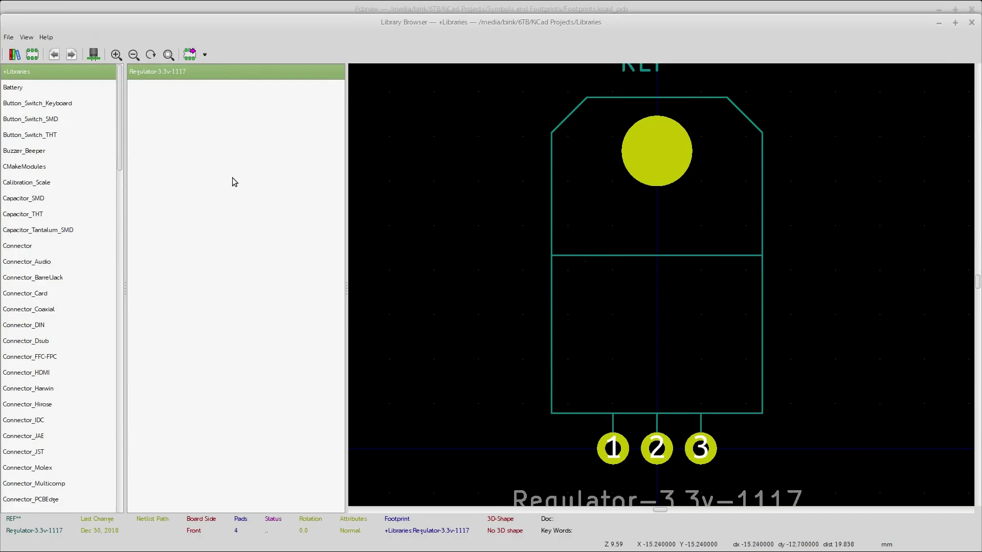
{"action": "double_click", "coordinate": [156, 71]}
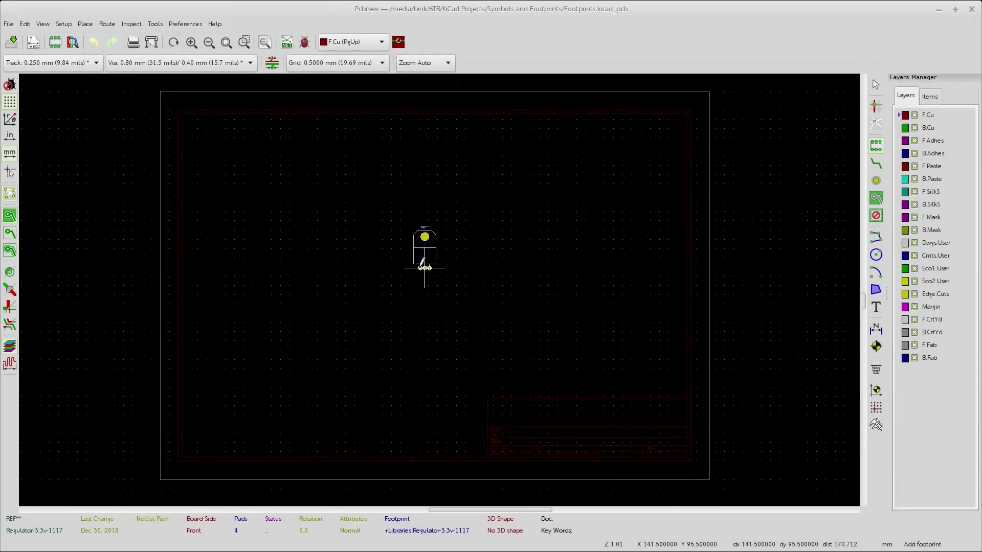
{"action": "scroll", "coordinate": [439, 290], "scroll_direction": "down", "scroll_amount": 2}
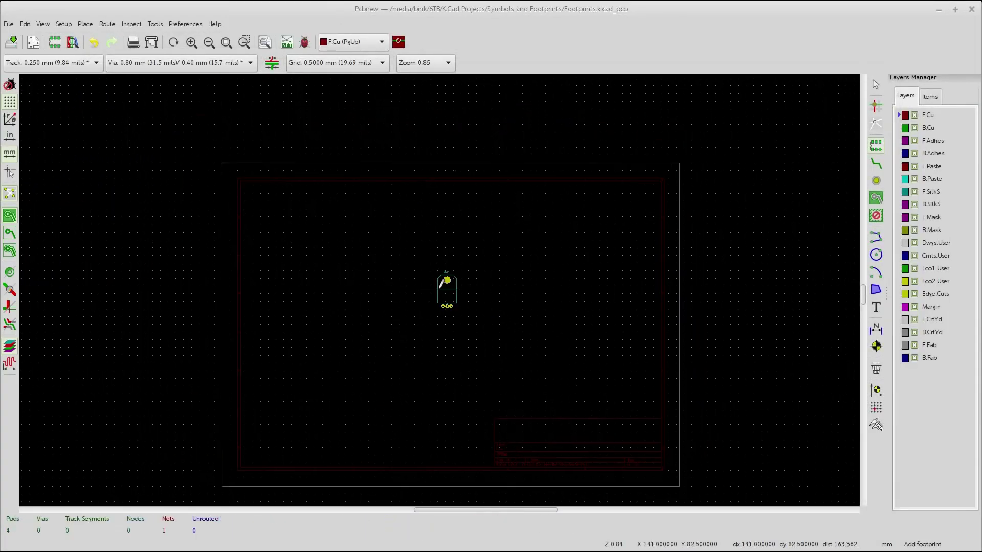
{"action": "scroll", "coordinate": [439, 290], "scroll_direction": "up", "scroll_amount": 4}
{"action": "scroll", "coordinate": [437, 286], "scroll_direction": "up", "scroll_amount": 2}
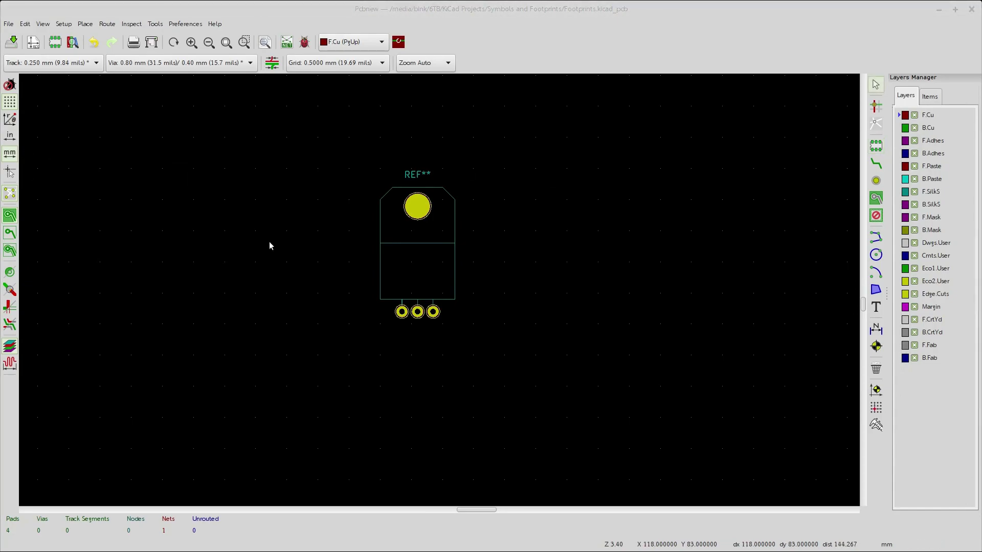
Open the placed regulator footprint's 3D settings and tilt its board preview
{"action": "left_click", "coordinate": [397, 245]}
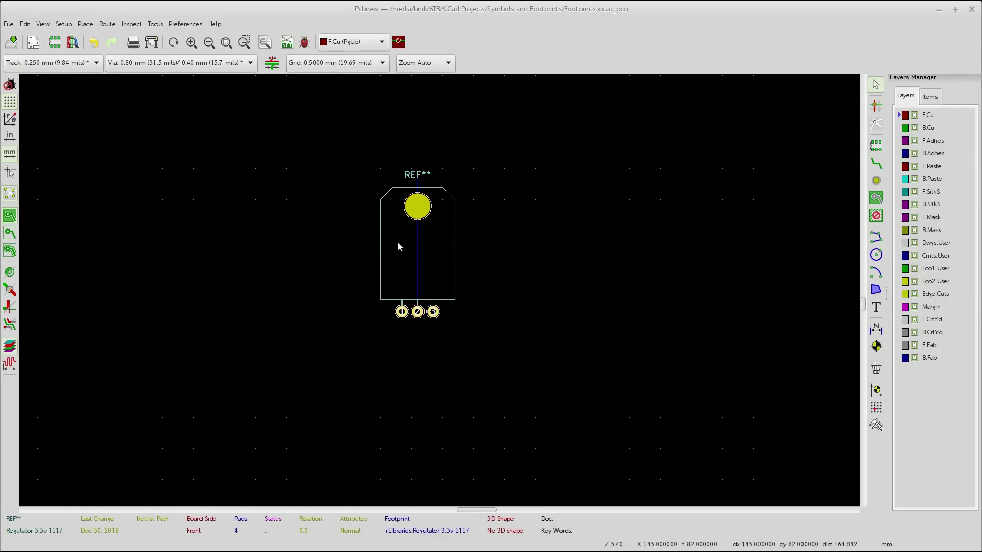
{"action": "double_click", "coordinate": [400, 247]}
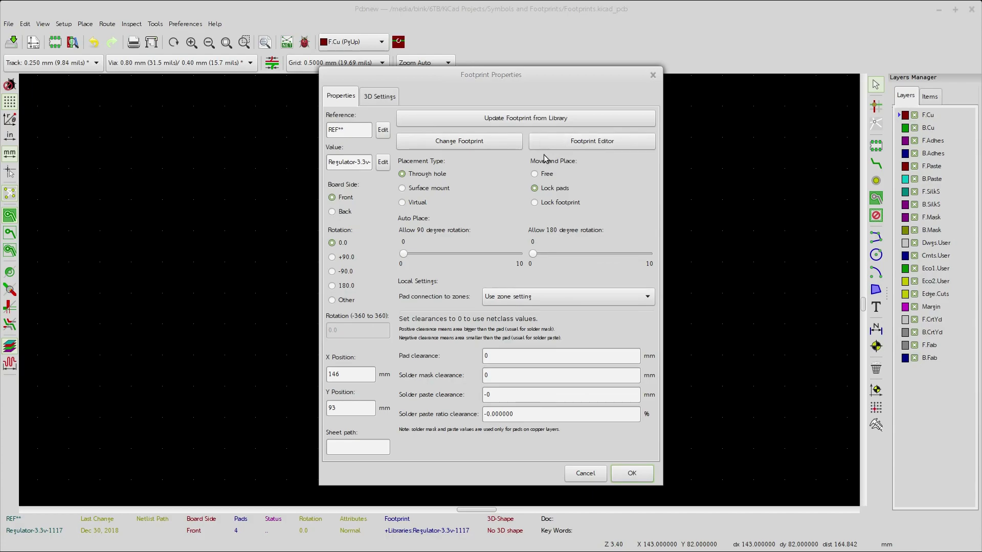
{"action": "left_click", "coordinate": [381, 98]}
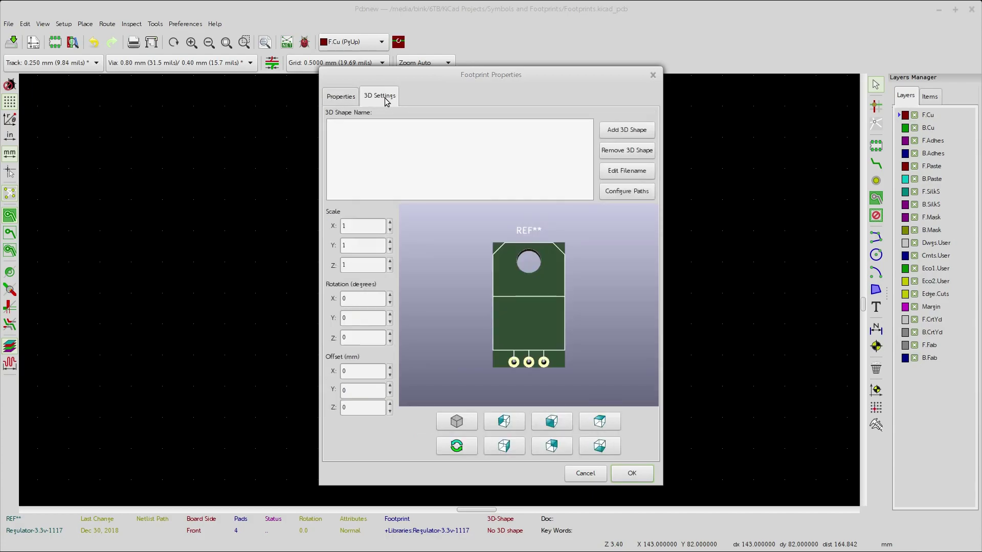
{"action": "left_click_drag", "start_coordinate": [522, 335], "coordinate": [512, 254]}
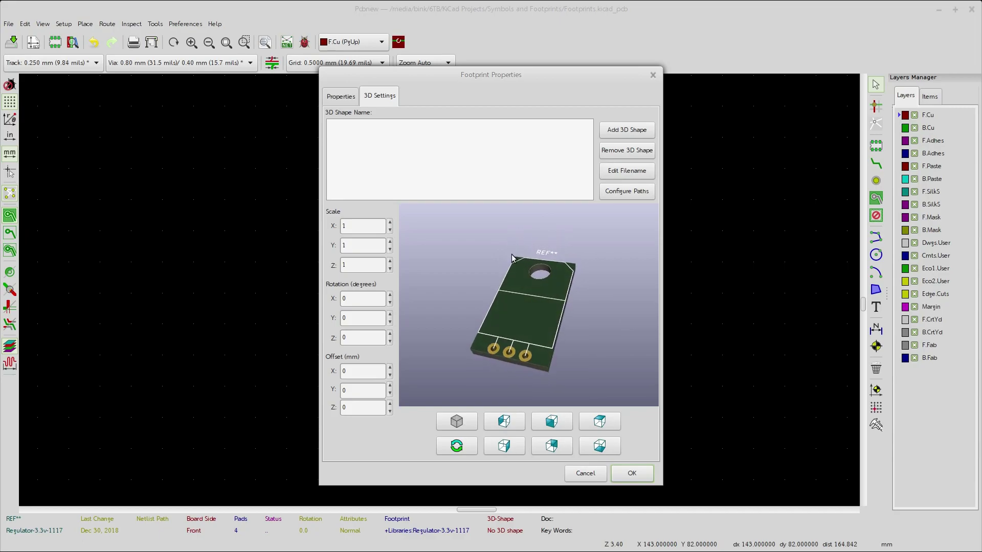
Start adding a 3D shape and select T0-220 - ST1117 v4.iges in the 6TB drive's KiCad Projects folder
{"action": "left_click", "coordinate": [626, 130]}
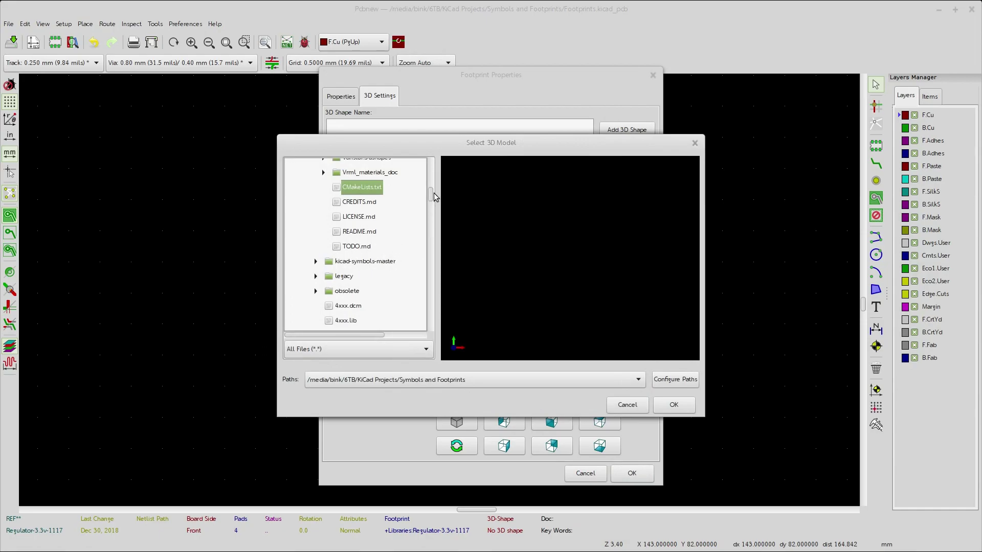
{"action": "left_click_drag", "start_coordinate": [430, 197], "coordinate": [429, 184]}
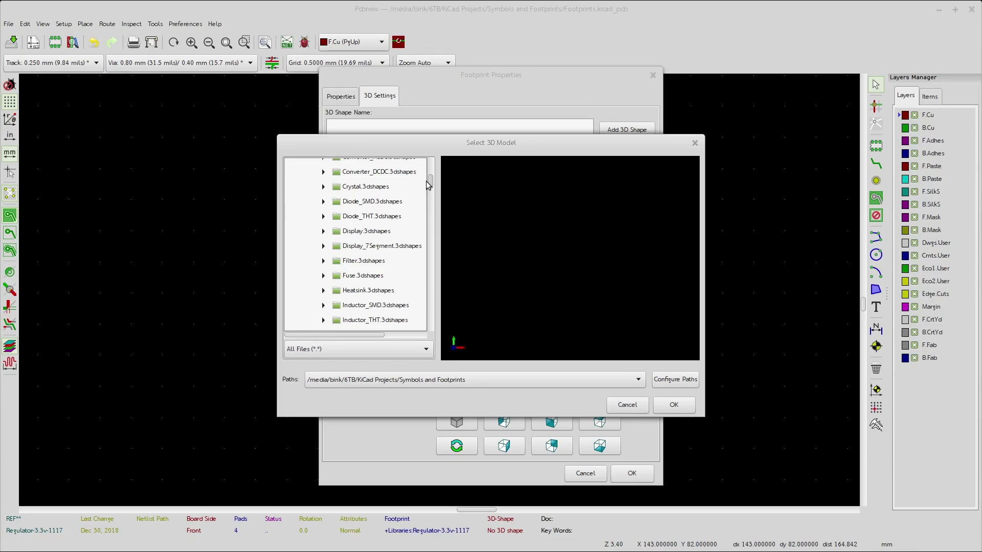
{"action": "scroll", "coordinate": [368, 241], "scroll_direction": "up", "scroll_amount": 10}
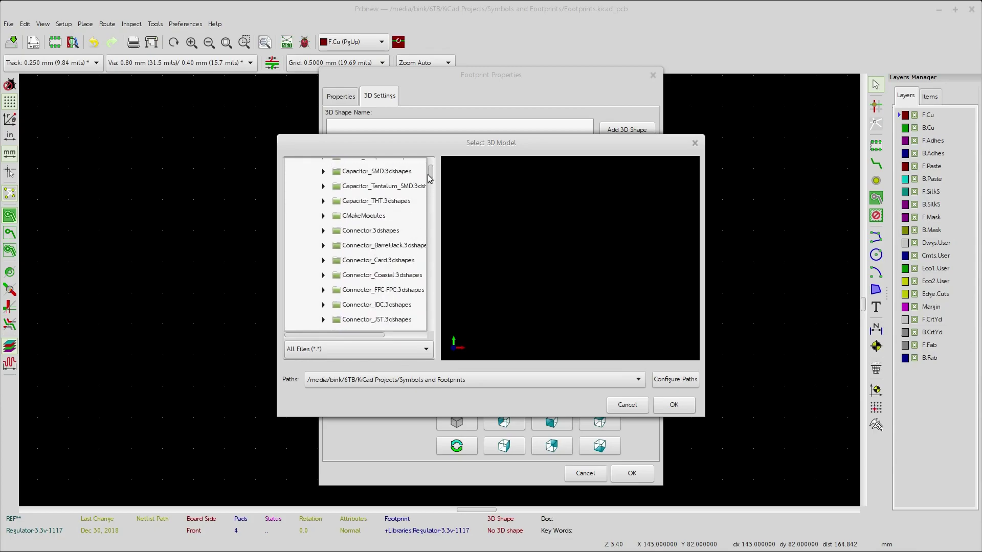
{"action": "left_click_drag", "start_coordinate": [430, 177], "coordinate": [431, 162]}
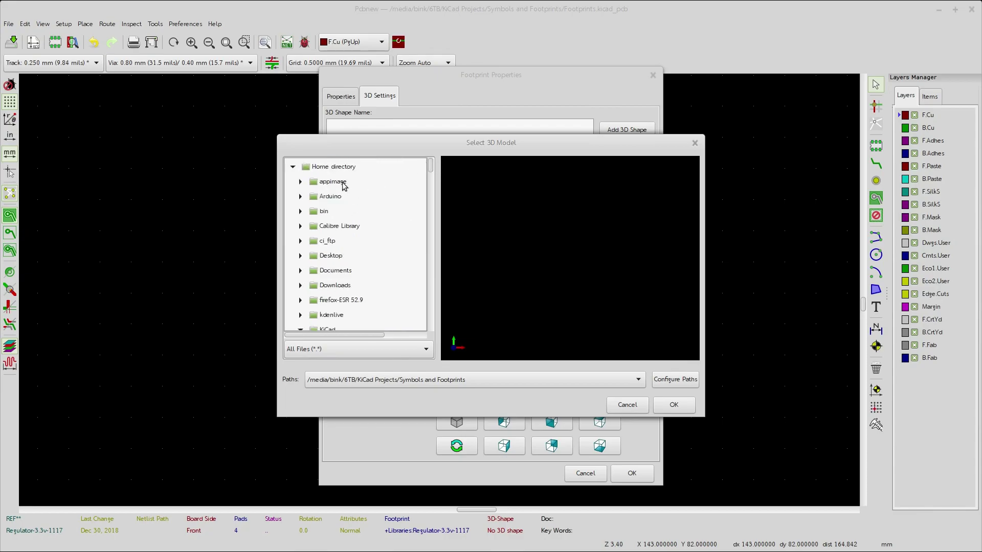
{"action": "left_click", "coordinate": [294, 168]}
{"action": "left_click", "coordinate": [292, 196]}
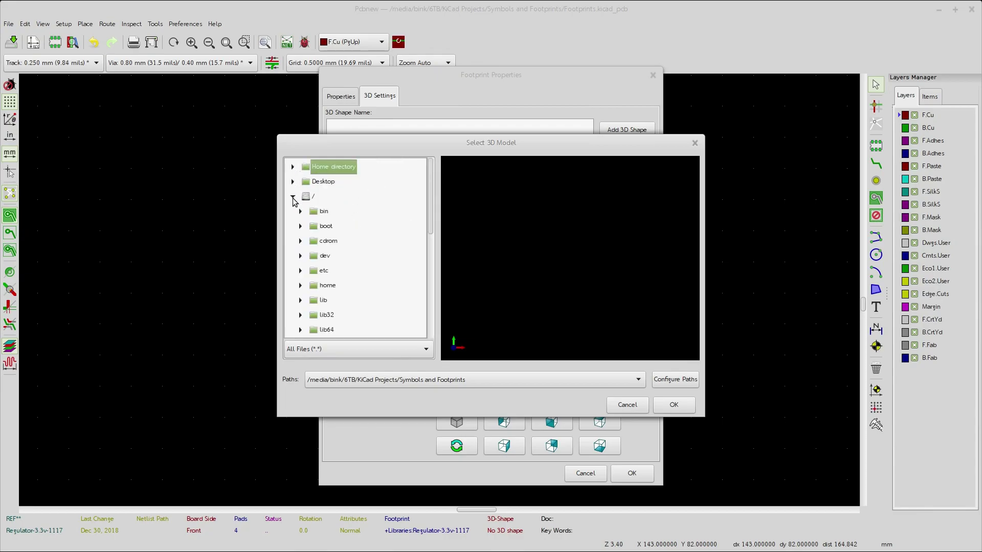
{"action": "scroll", "coordinate": [336, 242], "scroll_direction": "down", "scroll_amount": 3}
{"action": "scroll", "coordinate": [335, 243], "scroll_direction": "down", "scroll_amount": 3}
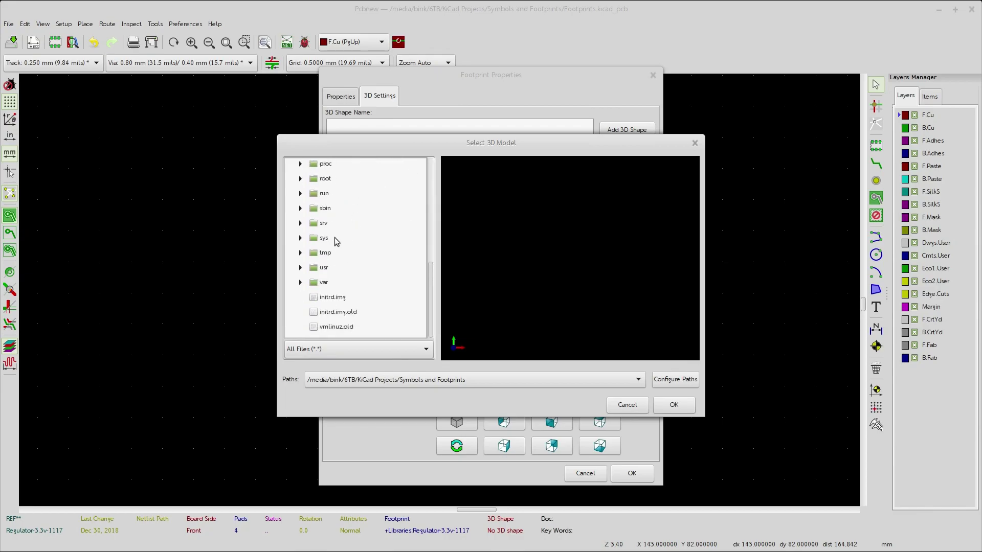
{"action": "scroll", "coordinate": [327, 246], "scroll_direction": "up", "scroll_amount": 3}
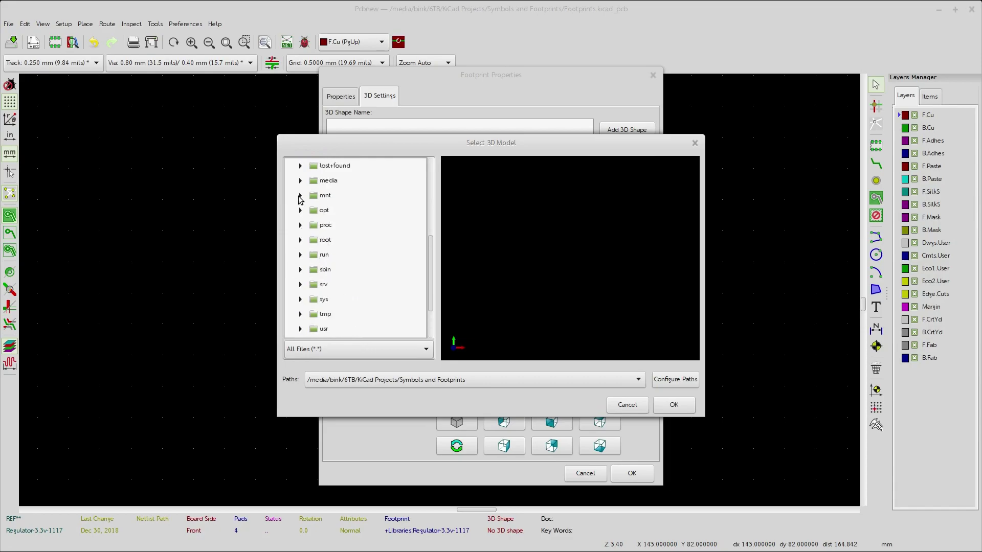
{"action": "left_click", "coordinate": [300, 181]}
{"action": "left_click", "coordinate": [308, 195]}
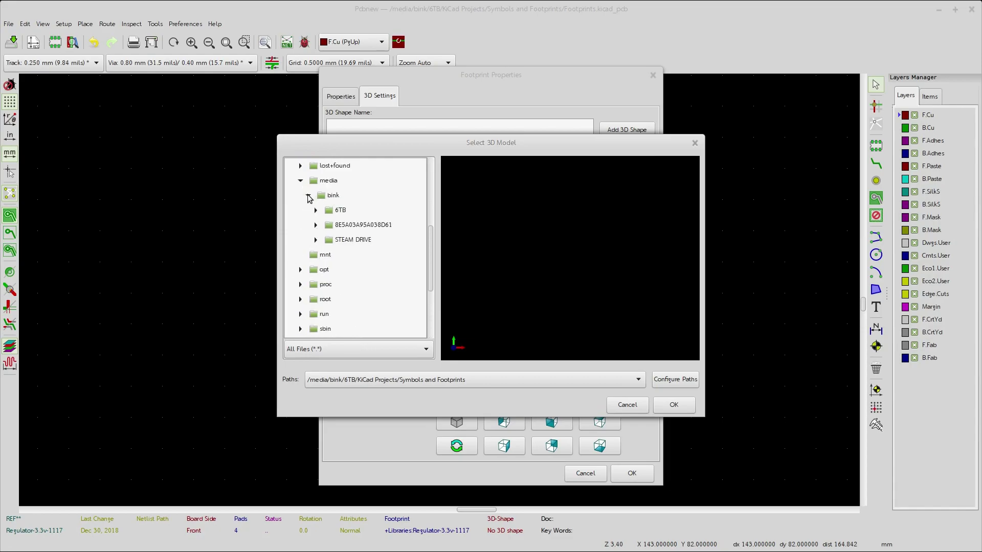
{"action": "left_click", "coordinate": [316, 210]}
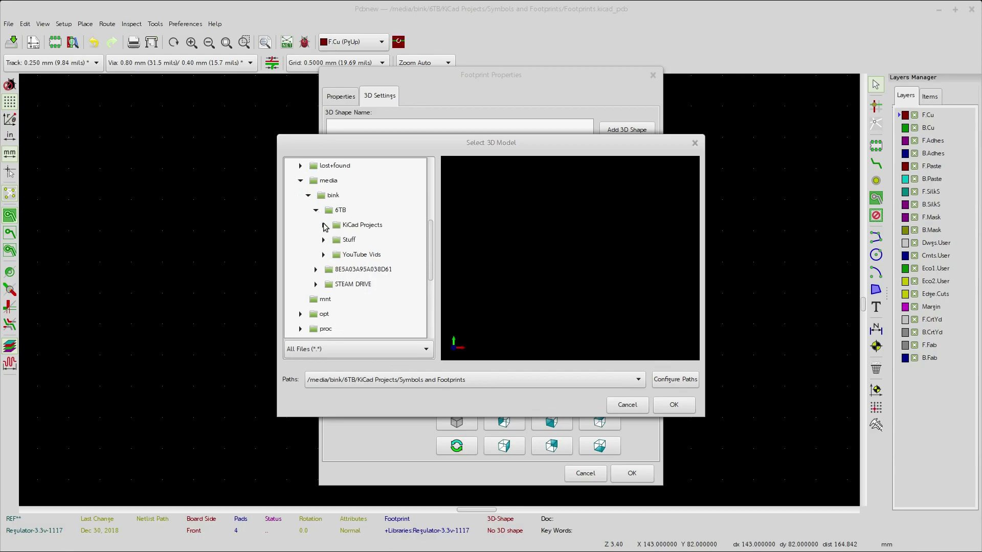
{"action": "left_click", "coordinate": [323, 225]}
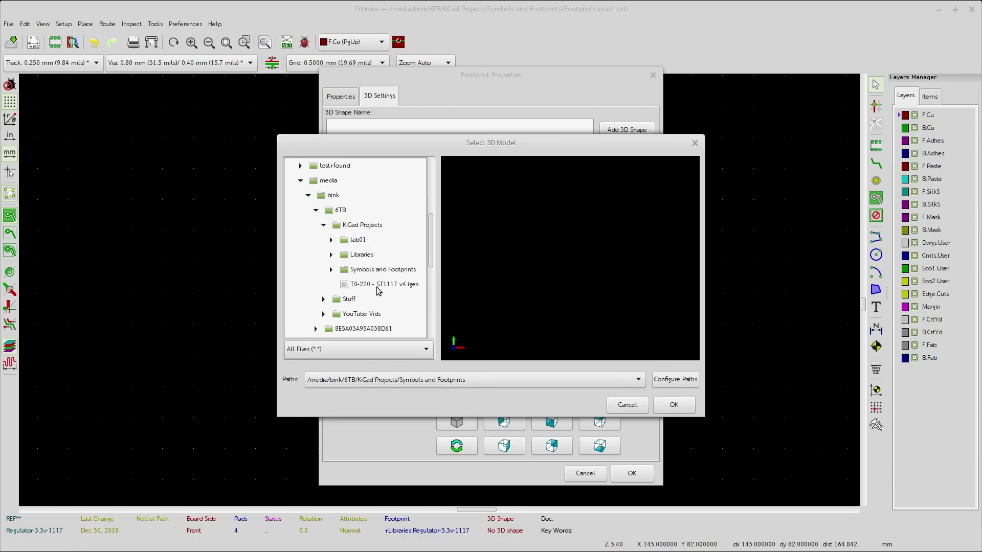
{"action": "left_click", "coordinate": [411, 289]}
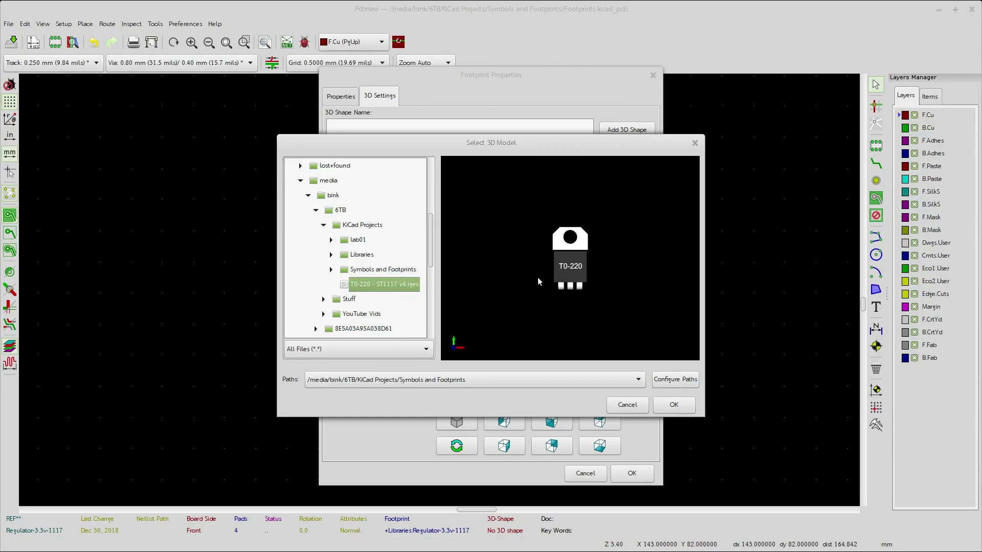
Inspect the TO-220 model's preview up close and add it to the footprint as its 3D shape
{"action": "scroll", "coordinate": [594, 272], "scroll_direction": "down", "scroll_amount": 2}
{"action": "scroll", "coordinate": [588, 273], "scroll_direction": "up", "scroll_amount": 7}
{"action": "left_click_drag", "start_coordinate": [563, 283], "coordinate": [532, 235]}
{"action": "scroll", "coordinate": [555, 258], "scroll_direction": "up", "scroll_amount": 5}
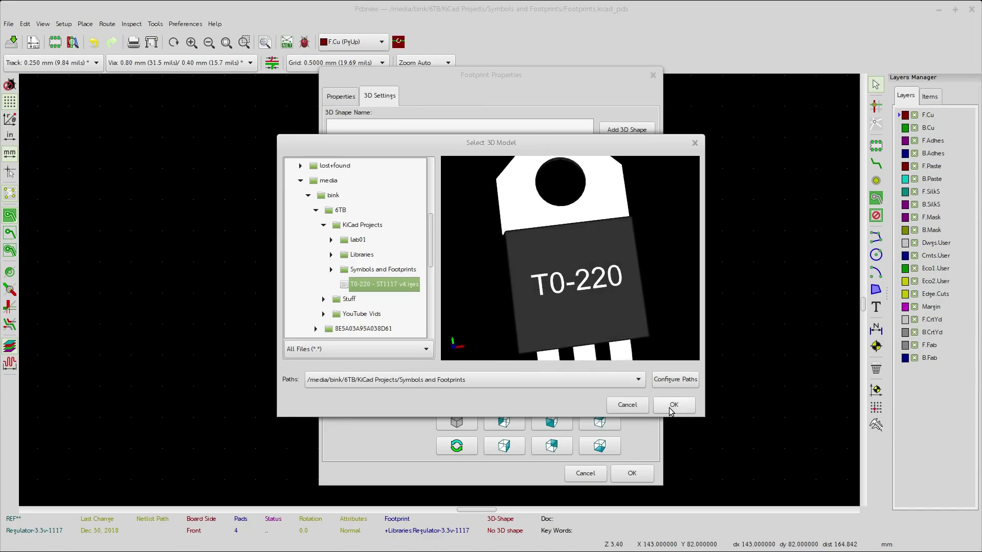
{"action": "left_click", "coordinate": [669, 407]}
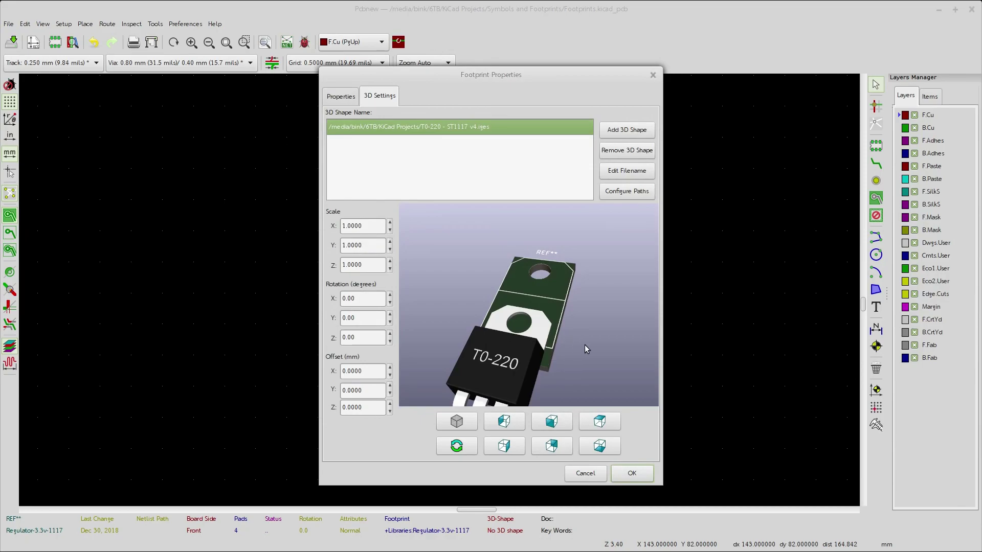
Raise the 3D model's Y offset to 9.5 mm to shift it onto the footprint
{"action": "left_click_drag", "start_coordinate": [584, 341], "coordinate": [434, 269]}
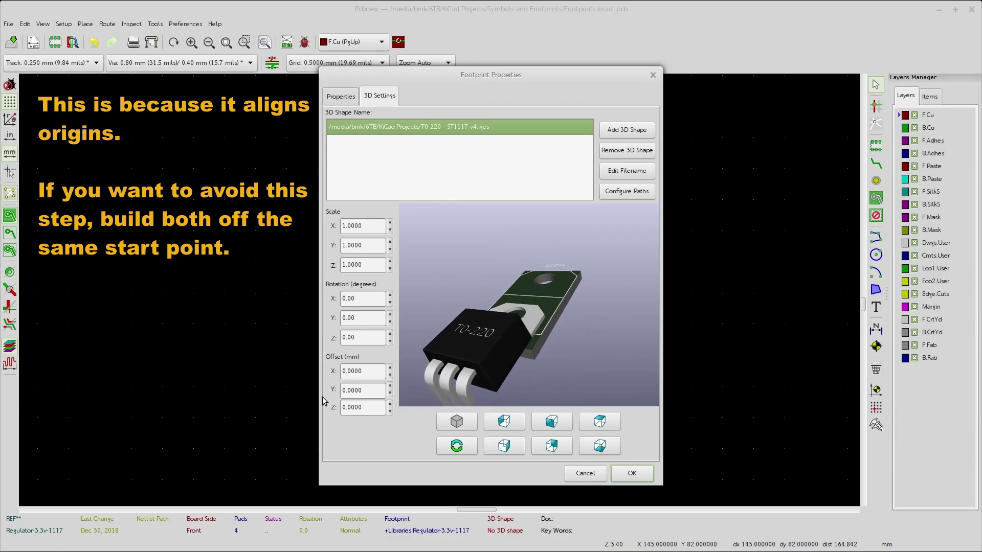
{"action": "left_click", "coordinate": [389, 387]}
{"action": "left_click", "coordinate": [390, 387]}
{"action": "left_click", "coordinate": [389, 386]}
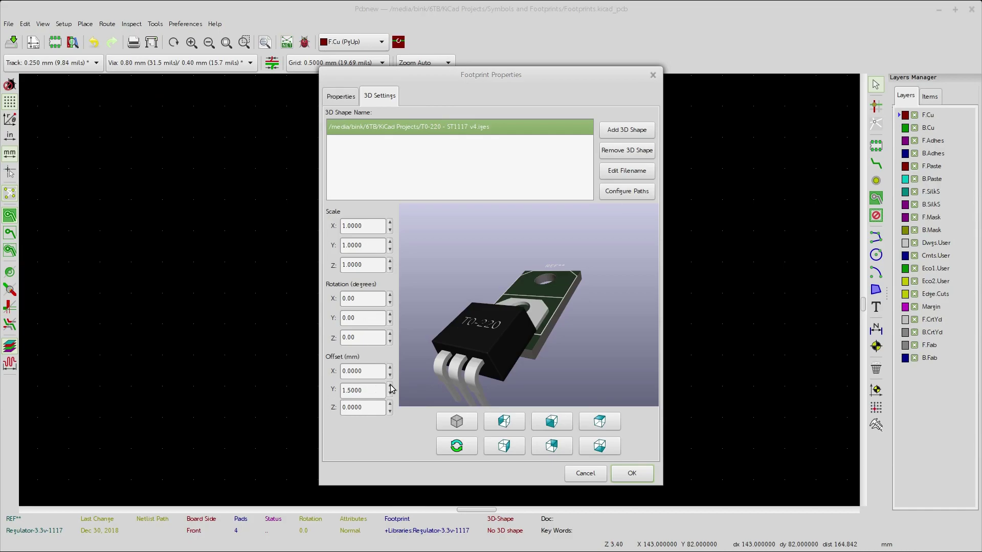
{"action": "left_click", "coordinate": [389, 386]}
{"action": "left_click", "coordinate": [390, 386]}
{"action": "left_click", "coordinate": [390, 386]}
{"action": "left_click", "coordinate": [389, 386]}
{"action": "left_click", "coordinate": [390, 386]}
{"action": "left_click", "coordinate": [389, 386]}
{"action": "left_click", "coordinate": [390, 386]}
{"action": "left_click", "coordinate": [389, 386]}
{"action": "left_click", "coordinate": [389, 386]}
{"action": "left_click", "coordinate": [389, 386]}
{"action": "left_click", "coordinate": [390, 386]}
{"action": "left_click", "coordinate": [390, 386]}
{"action": "left_click", "coordinate": [390, 386]}
{"action": "left_click", "coordinate": [389, 386]}
{"action": "left_click", "coordinate": [390, 386]}
{"action": "left_click", "coordinate": [389, 386]}
{"action": "left_click", "coordinate": [389, 394]}
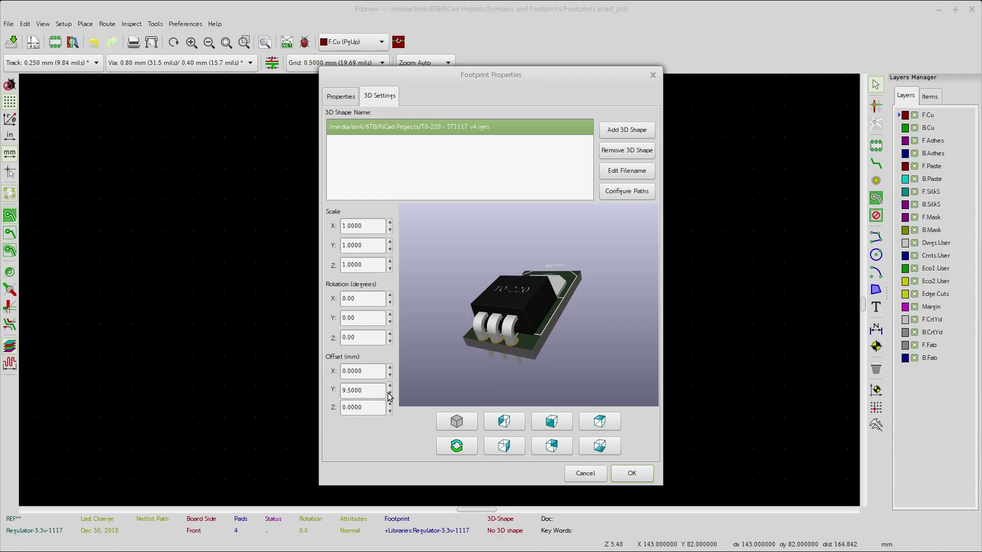
Examine how the model's three pins sit in the pad holes, from above and from the underside of the board
{"action": "scroll", "coordinate": [496, 355], "scroll_direction": "up", "scroll_amount": 5}
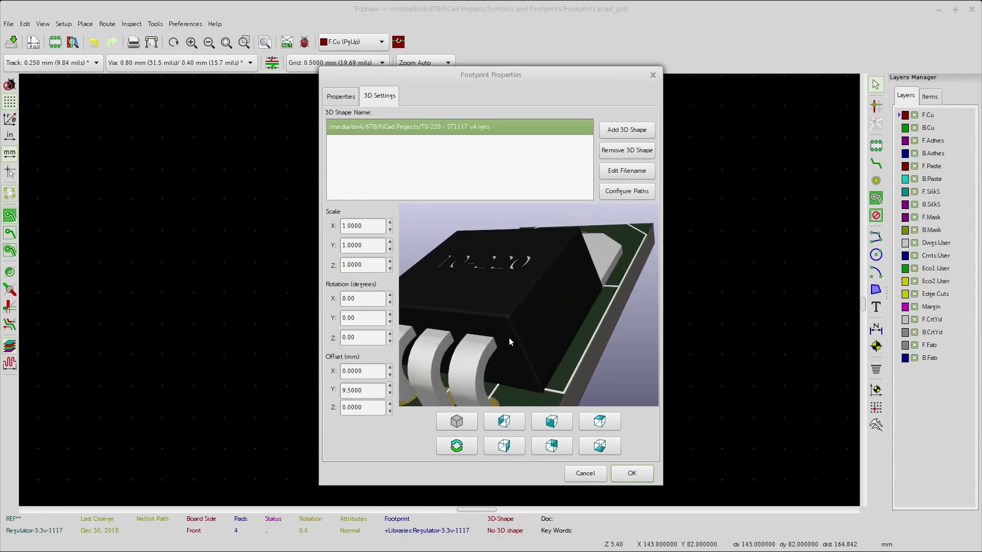
{"action": "scroll", "coordinate": [481, 340], "scroll_direction": "down", "scroll_amount": 5}
{"action": "left_click_drag", "start_coordinate": [493, 366], "coordinate": [532, 244]}
{"action": "scroll", "coordinate": [545, 249], "scroll_direction": "up", "scroll_amount": 4}
{"action": "scroll", "coordinate": [531, 307], "scroll_direction": "down", "scroll_amount": 4}
{"action": "middle_click_drag", "start_coordinate": [525, 293], "coordinate": [535, 293]}
{"action": "scroll", "coordinate": [527, 313], "scroll_direction": "down", "scroll_amount": 3}
{"action": "scroll", "coordinate": [518, 302], "scroll_direction": "up", "scroll_amount": 6}
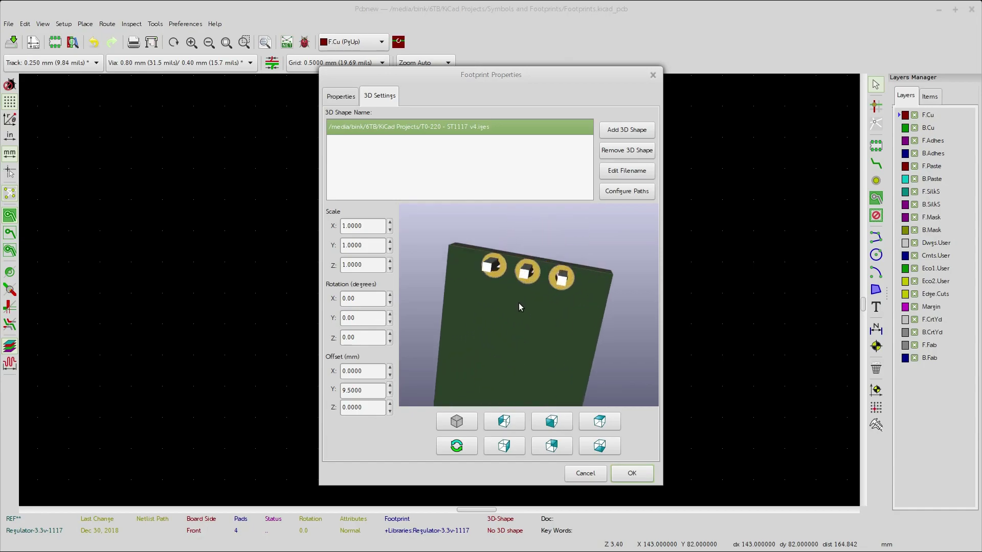
{"action": "left_click_drag", "start_coordinate": [532, 281], "coordinate": [539, 267]}
{"action": "scroll", "coordinate": [535, 268], "scroll_direction": "down", "scroll_amount": 1}
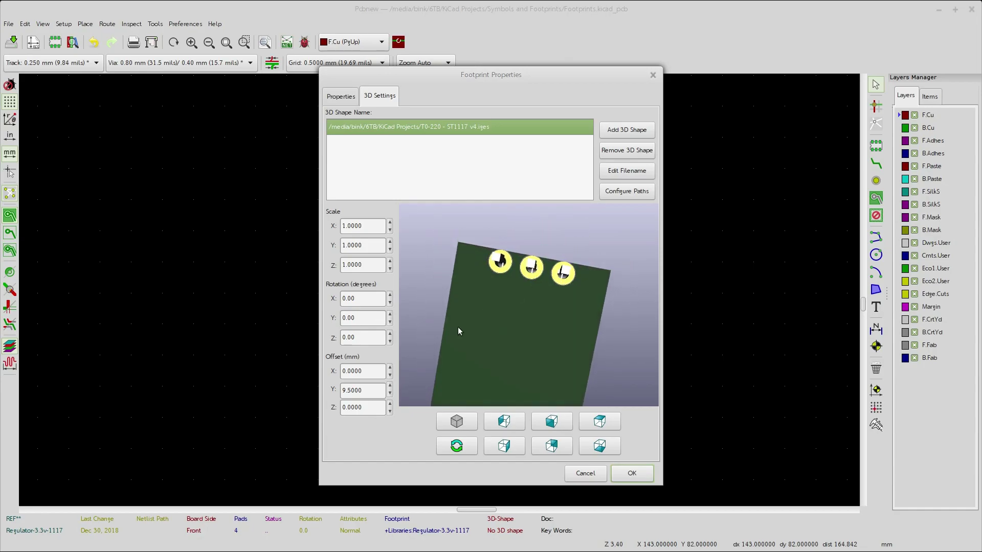
Set the 3D model's Y offset to 9.6 mm to fine-tune the pin alignment
{"action": "left_click", "coordinate": [390, 386]}
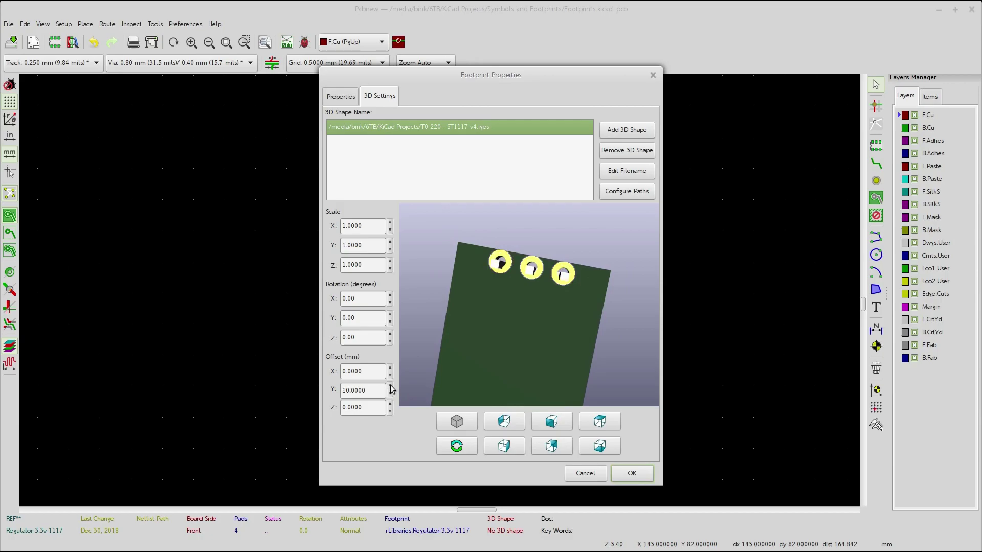
{"action": "left_click_drag", "start_coordinate": [374, 393], "coordinate": [301, 386]}
{"action": "type", "text": "9.6"}
Check the repositioned model against the pads, mounting hole and silkscreen outline from several angles in the preview
{"action": "left_click_drag", "start_coordinate": [511, 279], "coordinate": [513, 287]}
{"action": "scroll", "coordinate": [511, 308], "scroll_direction": "up", "scroll_amount": 2}
{"action": "scroll", "coordinate": [514, 333], "scroll_direction": "down", "scroll_amount": 5}
{"action": "left_click_drag", "start_coordinate": [513, 350], "coordinate": [538, 308]}
{"action": "scroll", "coordinate": [553, 266], "scroll_direction": "up", "scroll_amount": 5}
{"action": "scroll", "coordinate": [546, 307], "scroll_direction": "down", "scroll_amount": 5}
{"action": "scroll", "coordinate": [490, 388], "scroll_direction": "up", "scroll_amount": 5}
{"action": "scroll", "coordinate": [490, 387], "scroll_direction": "down", "scroll_amount": 5}
{"action": "middle_click_drag", "start_coordinate": [533, 341], "coordinate": [534, 310]}
{"action": "scroll", "coordinate": [524, 295], "scroll_direction": "up", "scroll_amount": 4}
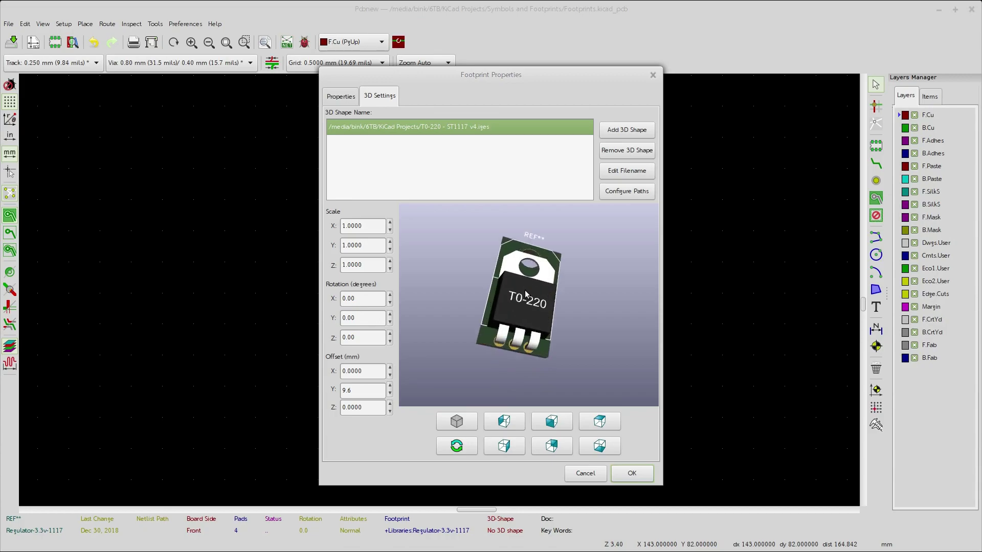
Examine the TO-220 model's body, mounting hole and pins against the footprint from several angles in the 3D settings preview
{"action": "left_click_drag", "start_coordinate": [523, 273], "coordinate": [494, 331]}
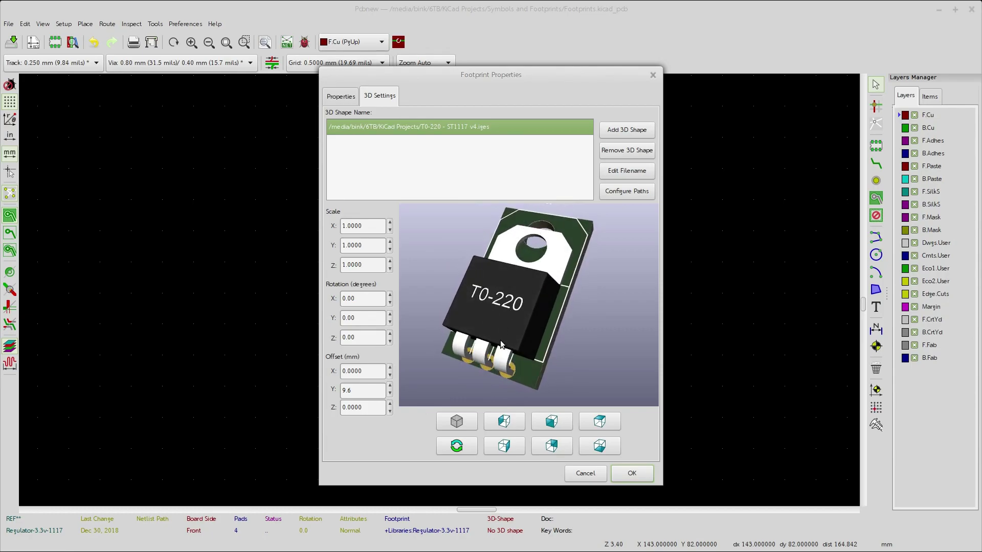
{"action": "left_click_drag", "start_coordinate": [490, 356], "coordinate": [566, 302]}
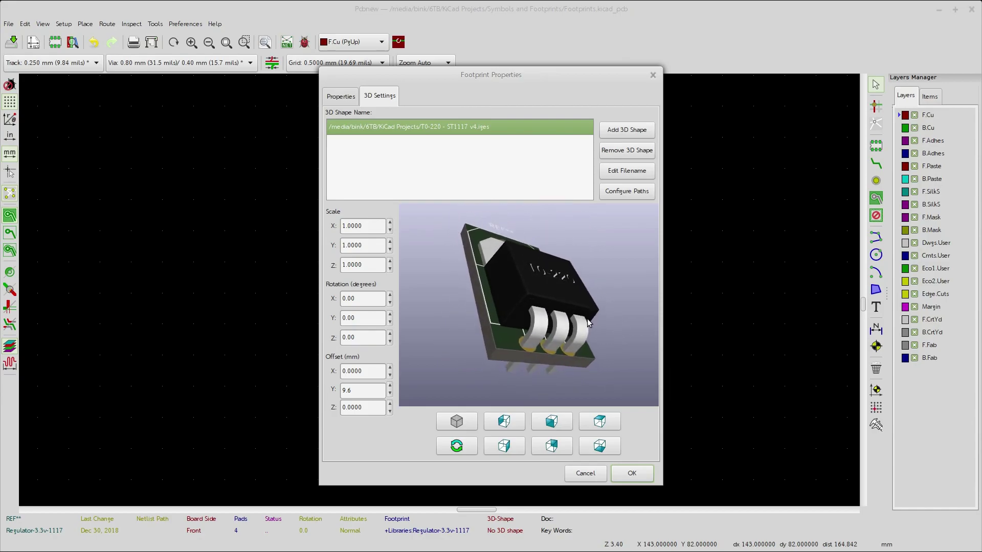
{"action": "left_click_drag", "start_coordinate": [490, 286], "coordinate": [420, 321]}
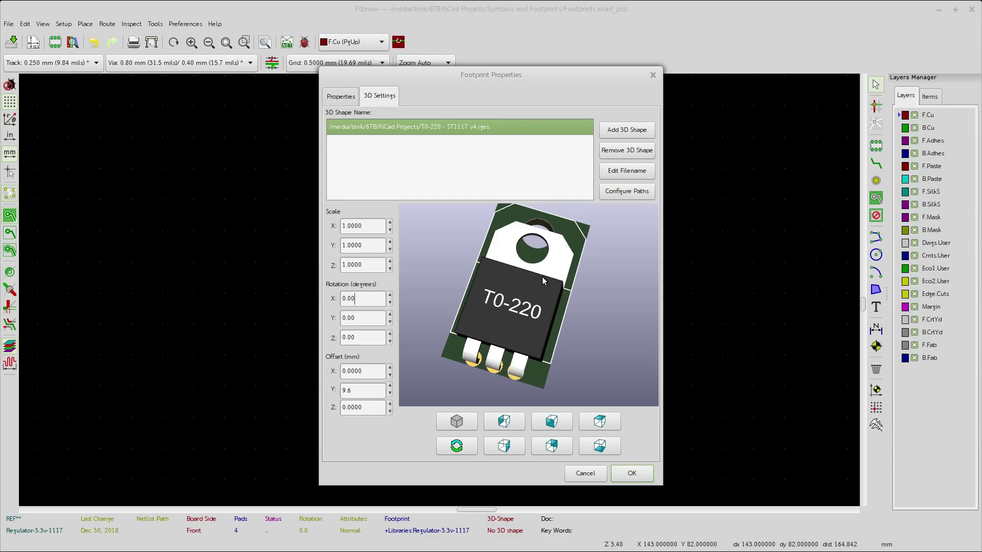
{"action": "left_click_drag", "start_coordinate": [509, 347], "coordinate": [535, 303]}
{"action": "scroll", "coordinate": [536, 310], "scroll_direction": "up", "scroll_amount": 4}
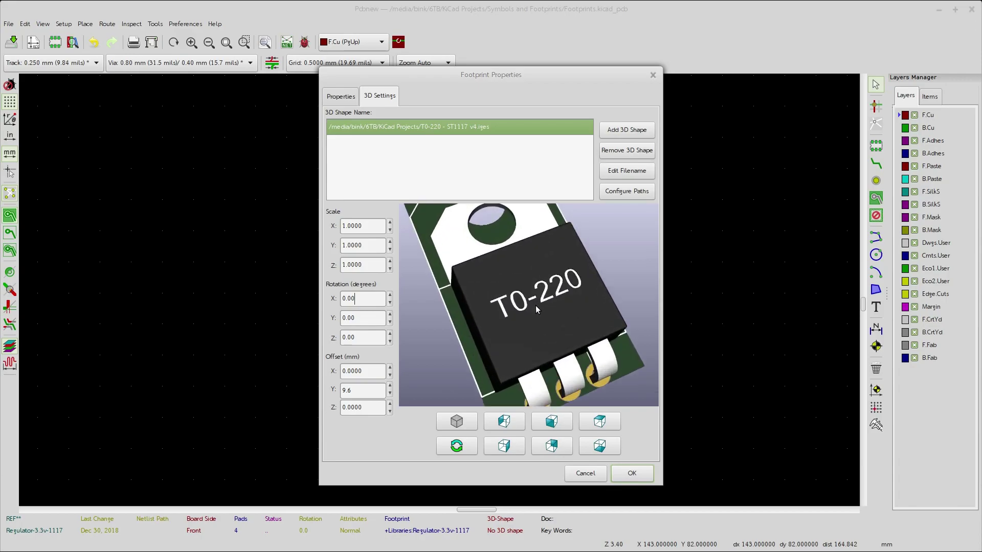
{"action": "scroll", "coordinate": [536, 309], "scroll_direction": "down", "scroll_amount": 4}
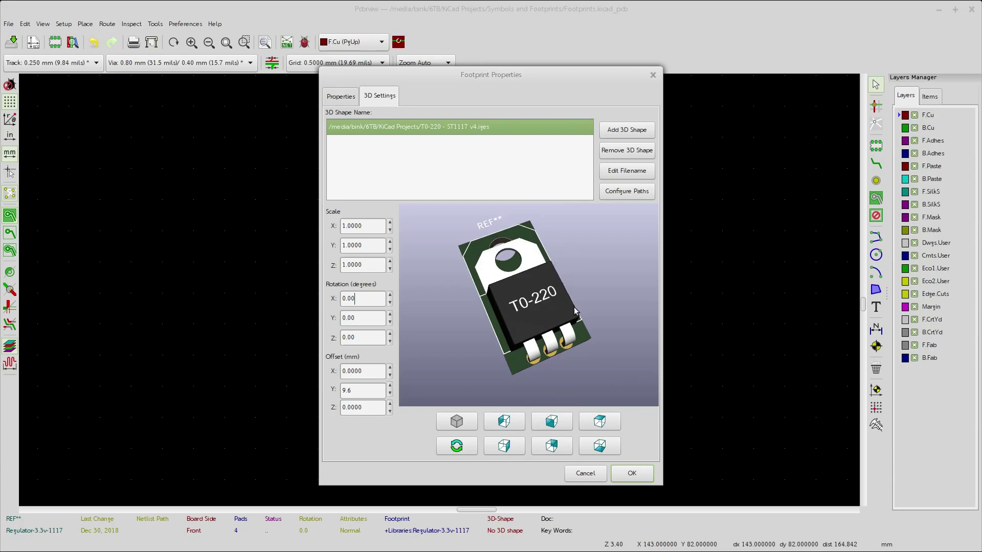
{"action": "left_click_drag", "start_coordinate": [567, 347], "coordinate": [567, 293]}
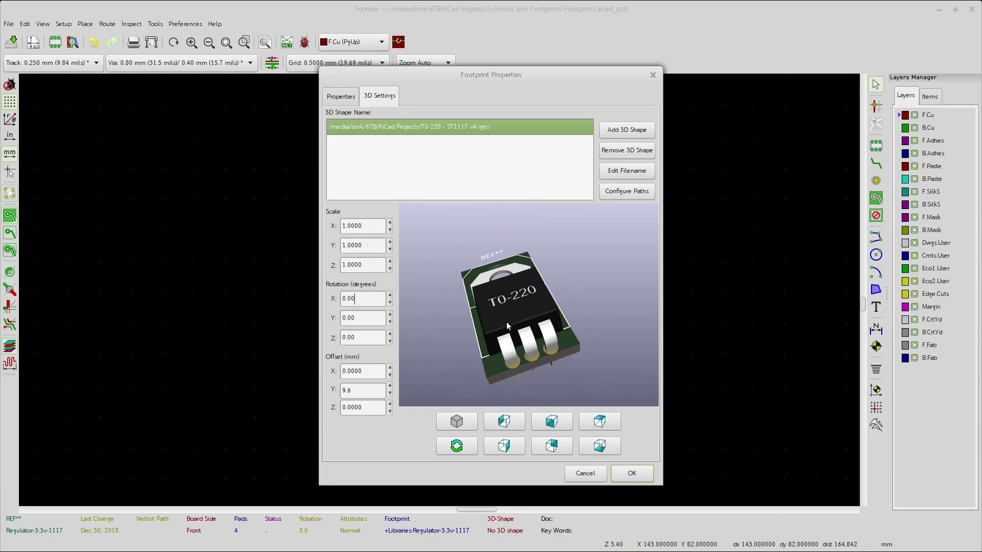
Accept the footprint's 3D model settings and open the board in the 3D viewer
{"action": "left_click", "coordinate": [631, 474]}
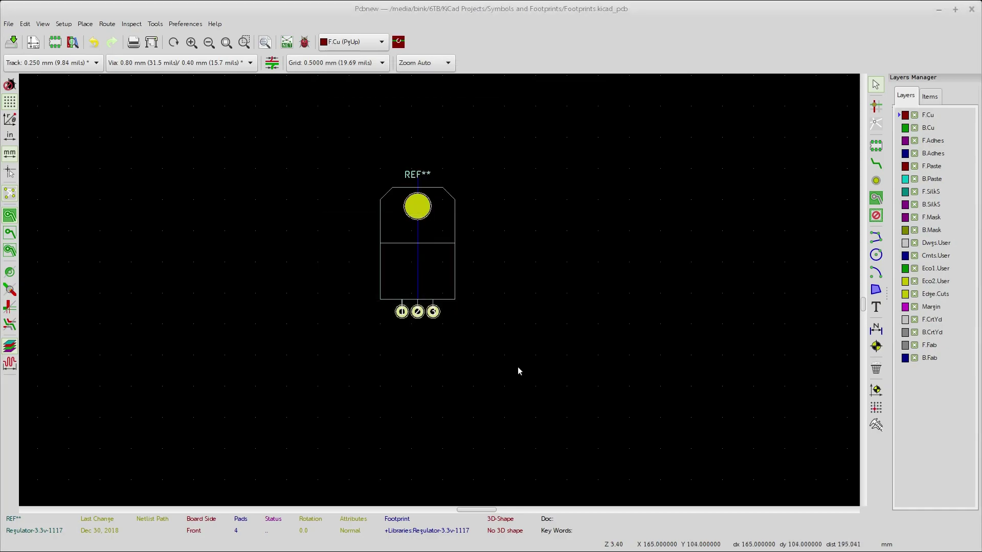
{"action": "left_click", "coordinate": [325, 316]}
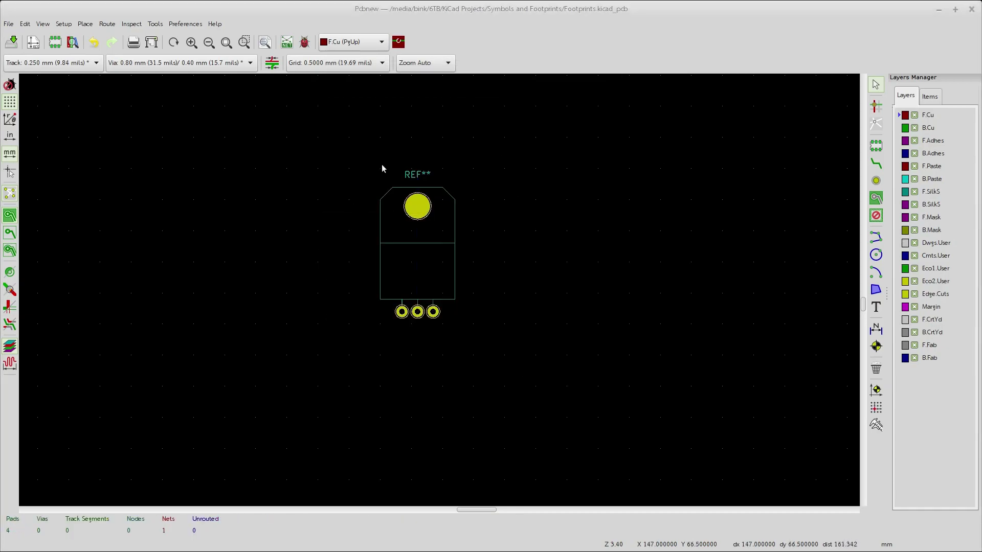
{"action": "left_click", "coordinate": [42, 23]}
{"action": "left_click", "coordinate": [80, 87]}
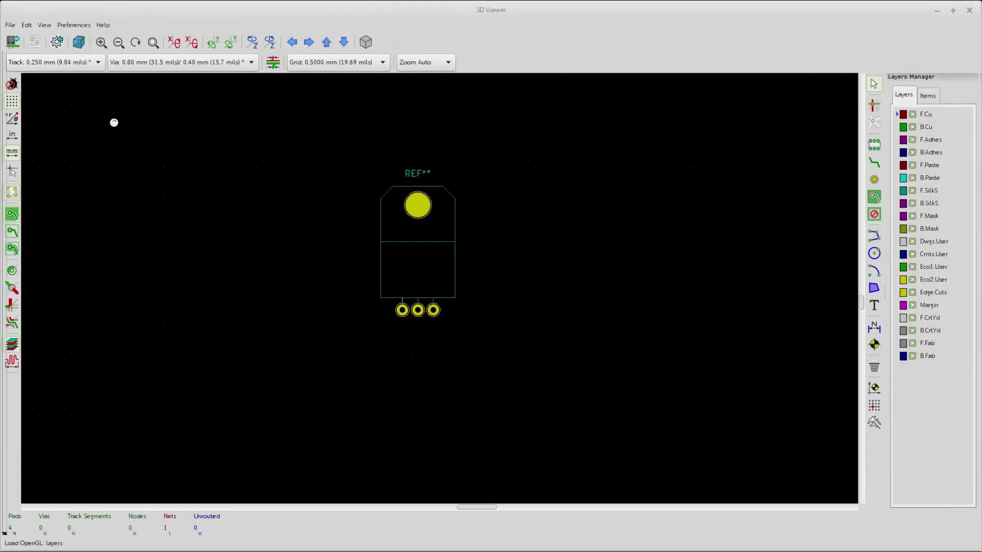
Inspect the TO-220 model in the 3D viewer, comparing its tab hole, body and pins with the board hole, silkscreen and pads
{"action": "left_click_drag", "start_coordinate": [550, 361], "coordinate": [813, 167]}
{"action": "left_click_drag", "start_coordinate": [379, 315], "coordinate": [101, 346]}
{"action": "left_click_drag", "start_coordinate": [612, 286], "coordinate": [749, 376]}
{"action": "left_click_drag", "start_coordinate": [440, 381], "coordinate": [757, 87]}
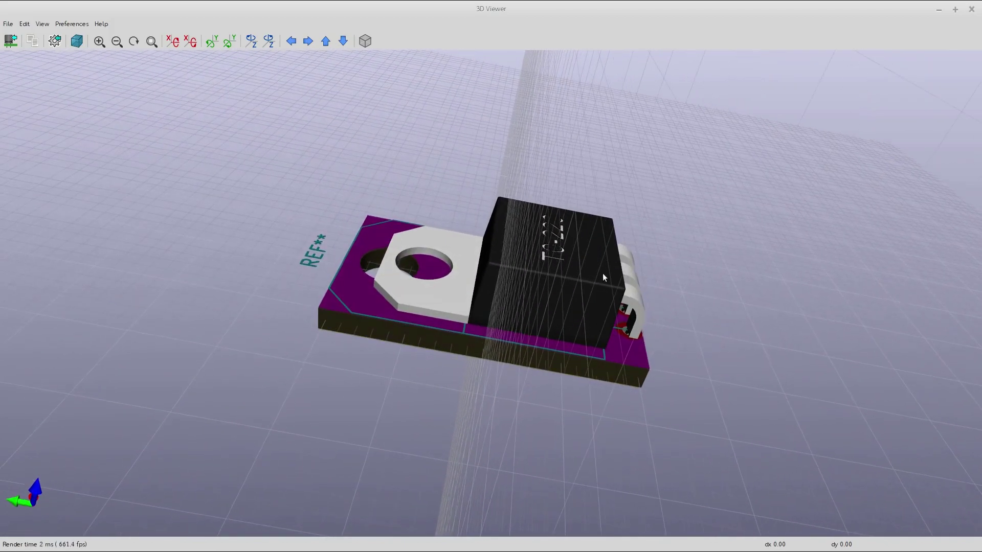
{"action": "scroll", "coordinate": [614, 320], "scroll_direction": "down", "scroll_amount": 2}
{"action": "scroll", "coordinate": [608, 317], "scroll_direction": "up", "scroll_amount": 5}
{"action": "left_click_drag", "start_coordinate": [609, 317], "coordinate": [313, 410]}
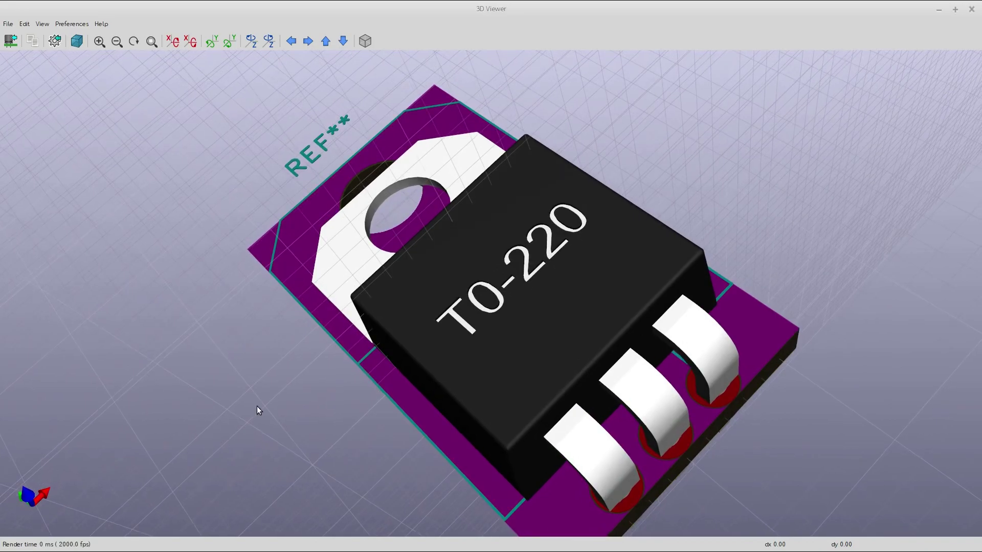
{"action": "scroll", "coordinate": [386, 328], "scroll_direction": "up", "scroll_amount": 3}
{"action": "scroll", "coordinate": [387, 326], "scroll_direction": "down", "scroll_amount": 4}
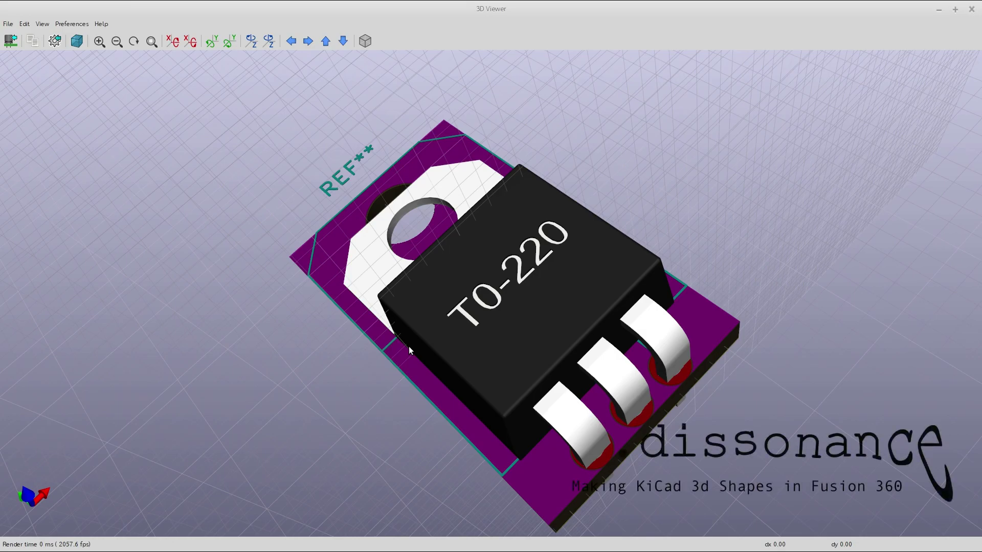
{"action": "left_click_drag", "start_coordinate": [562, 319], "coordinate": [882, 327]}
{"action": "left_click_drag", "start_coordinate": [407, 273], "coordinate": [341, 352]}
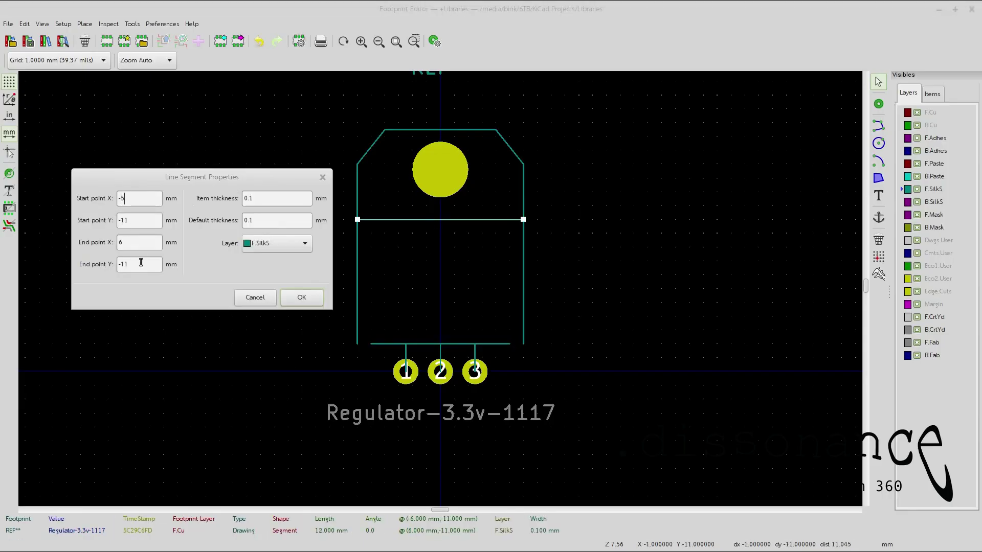
Shorten the silkscreen divider line to X -5 to 5 mm and the top edge to X -3.5 to 3.5 mm
{"action": "type", "text": "5"}
{"action": "key", "text": "Return"}
{"action": "double_click", "coordinate": [407, 131]}
{"action": "type", "text": "-3.53.5"}
{"action": "key", "text": "Return"}
Replace the old side and corner silkscreen lines with sides 5 mm from the centre and 45-degree corner chamfers
{"action": "left_click", "coordinate": [371, 147]}
{"action": "key", "text": "Delete"}
{"action": "left_click", "coordinate": [371, 344]}
{"action": "left_click", "coordinate": [371, 149]}
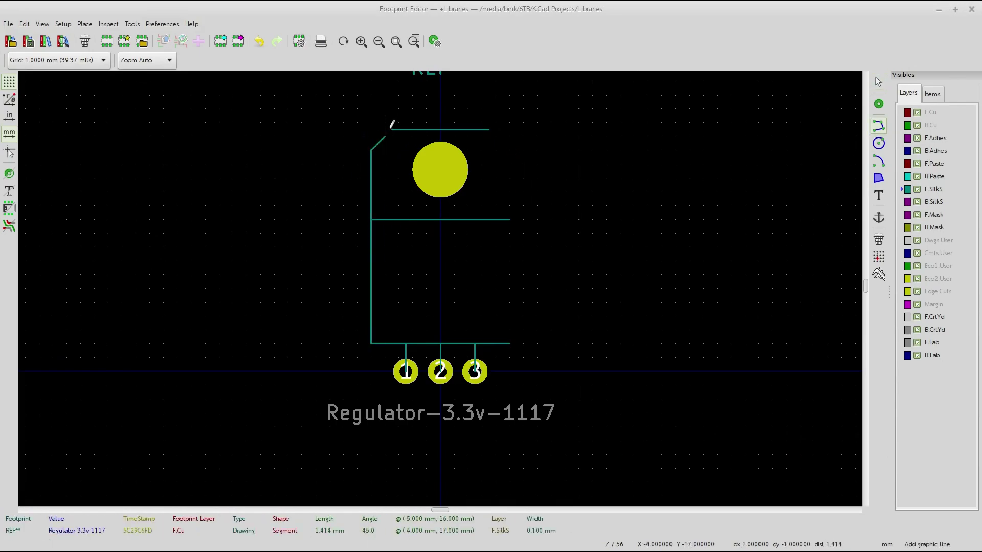
{"action": "left_click", "coordinate": [509, 150]}
{"action": "left_click", "coordinate": [482, 122]}
{"action": "key", "text": "Escape"}
Adjust the end coordinates of the two corner chamfer lines to meet the top silkscreen edge
{"action": "scroll", "coordinate": [385, 138], "scroll_direction": "up", "scroll_amount": 4}
{"action": "double_click", "coordinate": [425, 369]}
{"action": "key", "text": "BackSpace"}
{"action": "key", "text": "BackSpace"}
{"action": "type", "text": "6"}
{"action": "key", "text": "BackSpace"}
{"action": "key", "text": "BackSpace"}
{"action": "key", "text": "BackSpace"}
{"action": "type", "text": "7.5"}
{"action": "key", "text": "Return"}
{"action": "double_click", "coordinate": [697, 352]}
{"action": "left_click", "coordinate": [131, 246]}
{"action": "type", "text": ".5"}
{"action": "key", "text": "Return"}
{"action": "scroll", "coordinate": [415, 119], "scroll_direction": "down", "scroll_amount": 5}
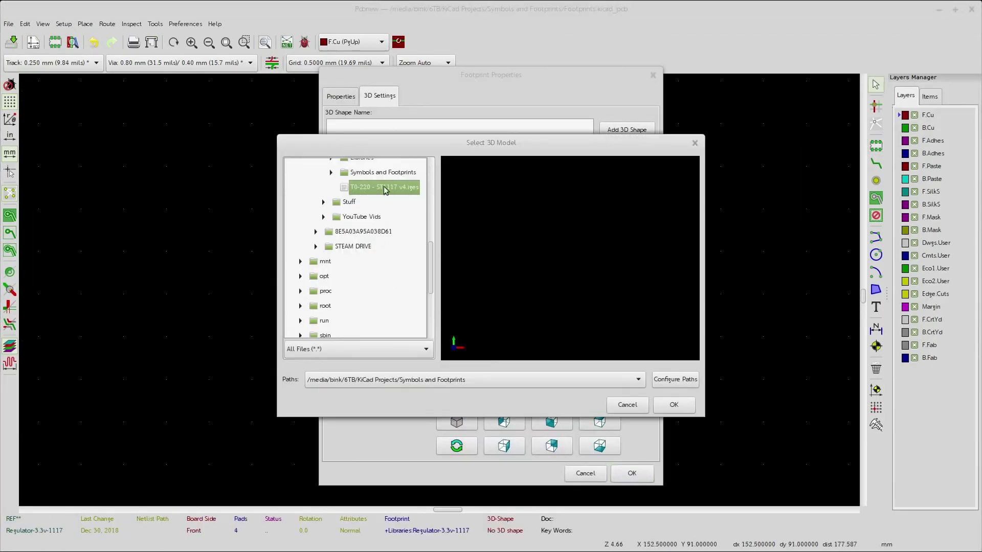
Attach the "T0-220 - ST1117 v4.iges" model to the revised footprint and check its fit in the 3D viewer
{"action": "double_click", "coordinate": [385, 187]}
{"action": "left_click_drag", "start_coordinate": [471, 280], "coordinate": [443, 212]}
{"action": "left_click_drag", "start_coordinate": [501, 292], "coordinate": [572, 240]}
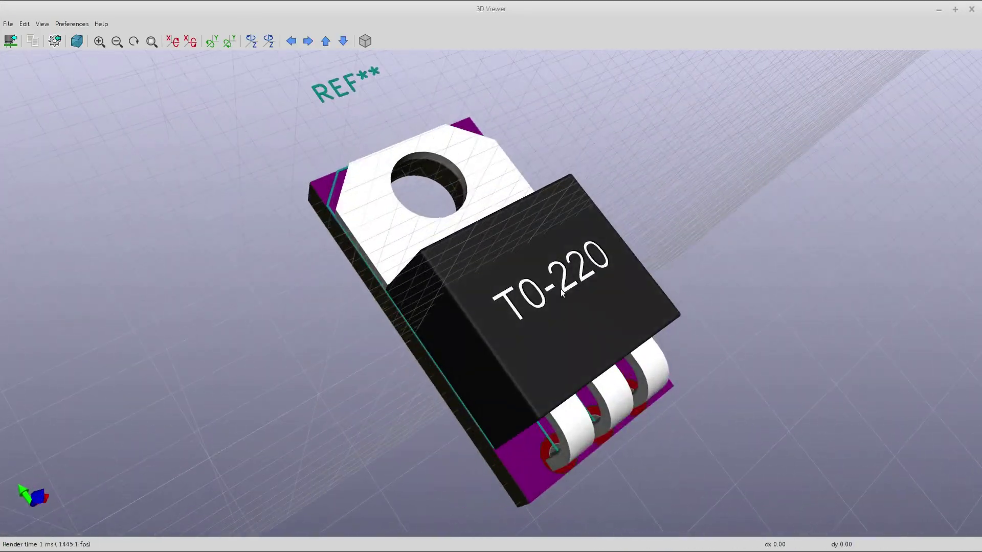
{"action": "scroll", "coordinate": [571, 241], "scroll_direction": "up", "scroll_amount": 1}
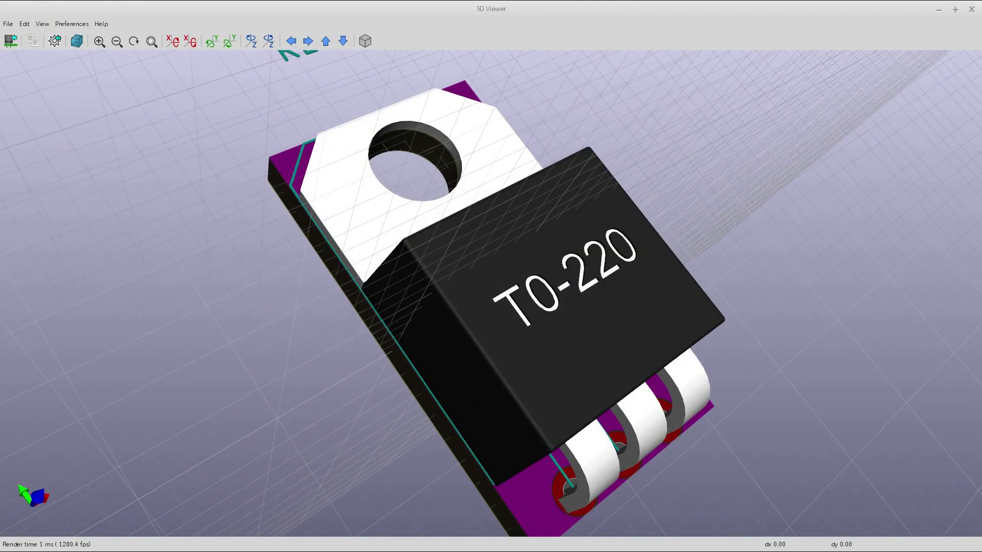